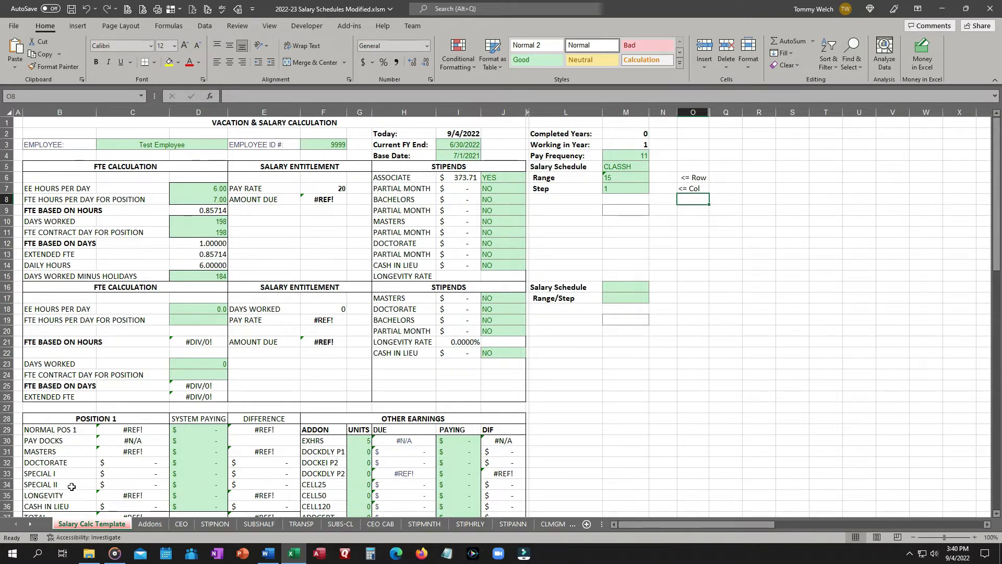
Insert a new worksheet, place it after Salary Calc Template, and name it Reference.
{"action": "left_click", "coordinate": [587, 524]}
{"action": "left_click_drag", "start_coordinate": [150, 528], "coordinate": [146, 489]}
{"action": "type", "text": "Refer"}
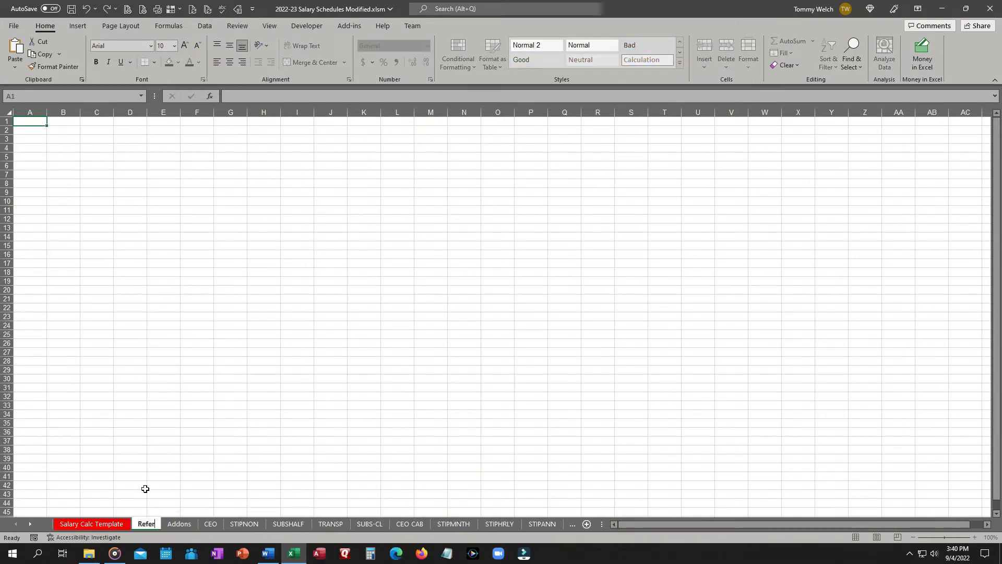
{"action": "type", "text": "ence"}
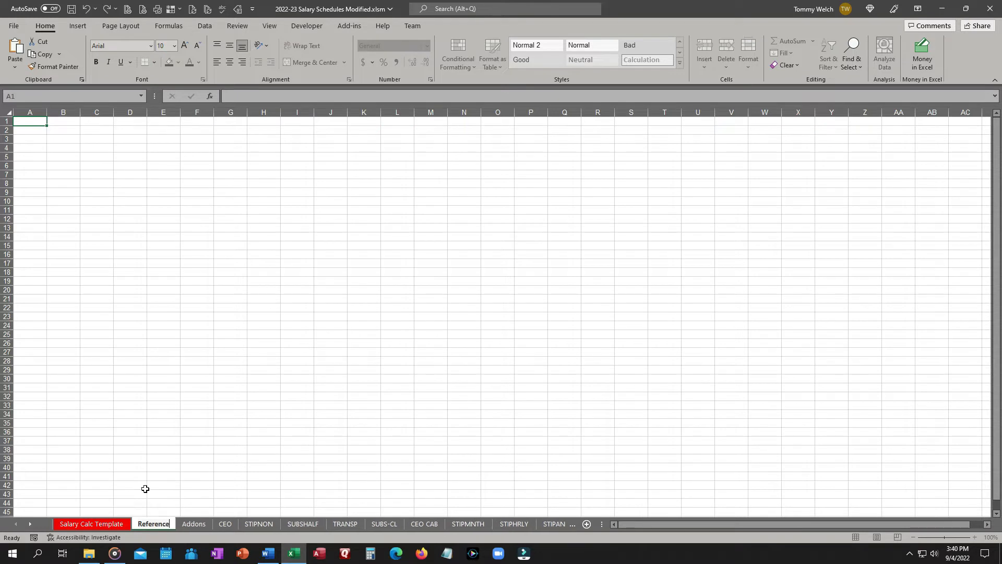
{"action": "key", "text": "Return"}
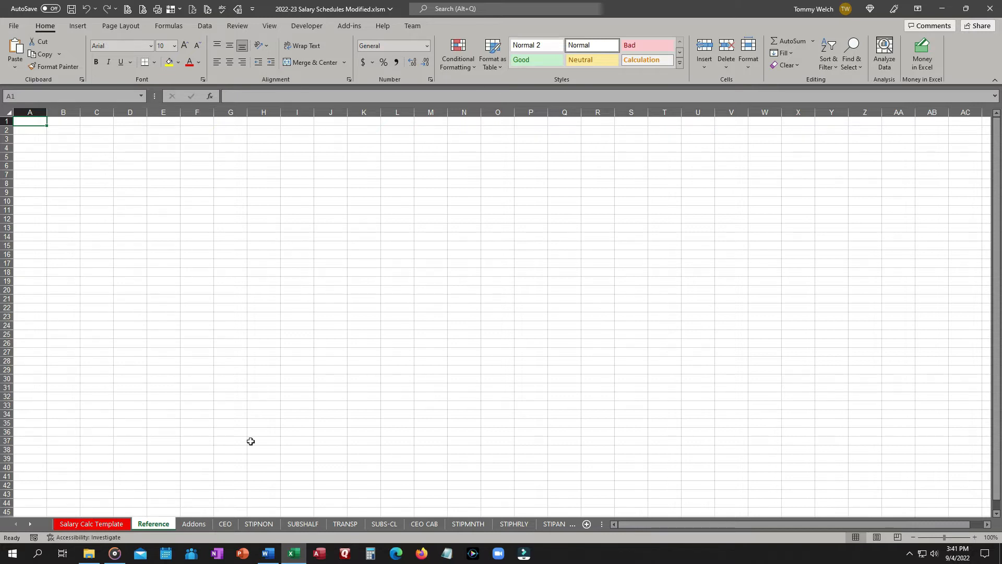
Compare the Word document's list of tab and table names with the workbook's defined names in Name Manager.
{"action": "left_click", "coordinate": [271, 559]}
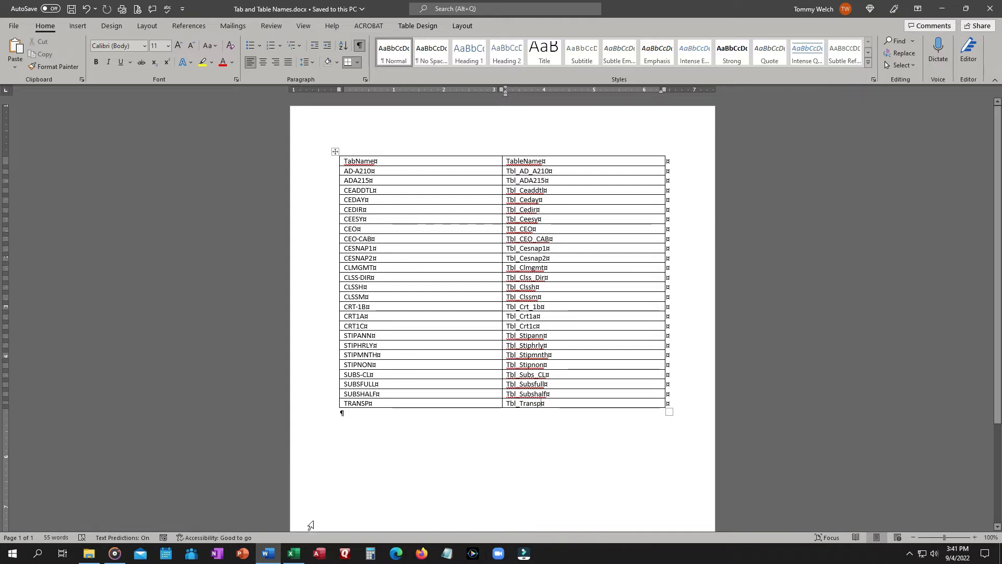
{"action": "left_click", "coordinate": [294, 553]}
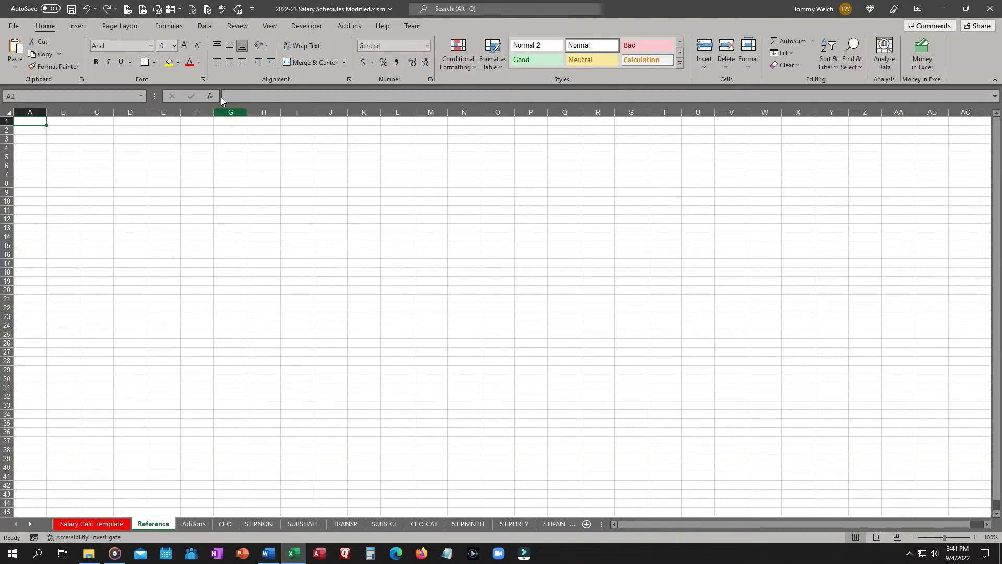
{"action": "left_click", "coordinate": [239, 10]}
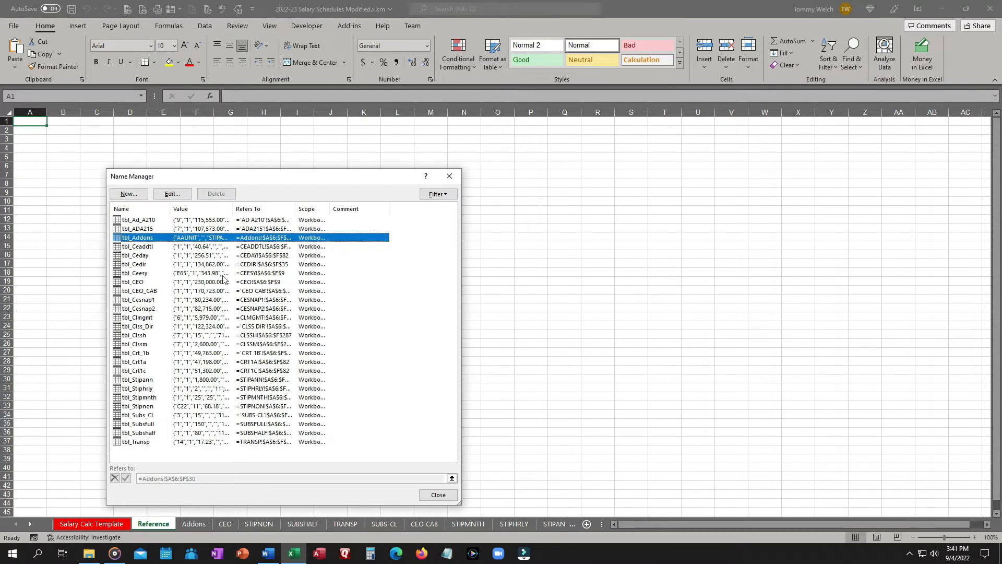
{"action": "left_click_drag", "start_coordinate": [170, 209], "coordinate": [179, 209]}
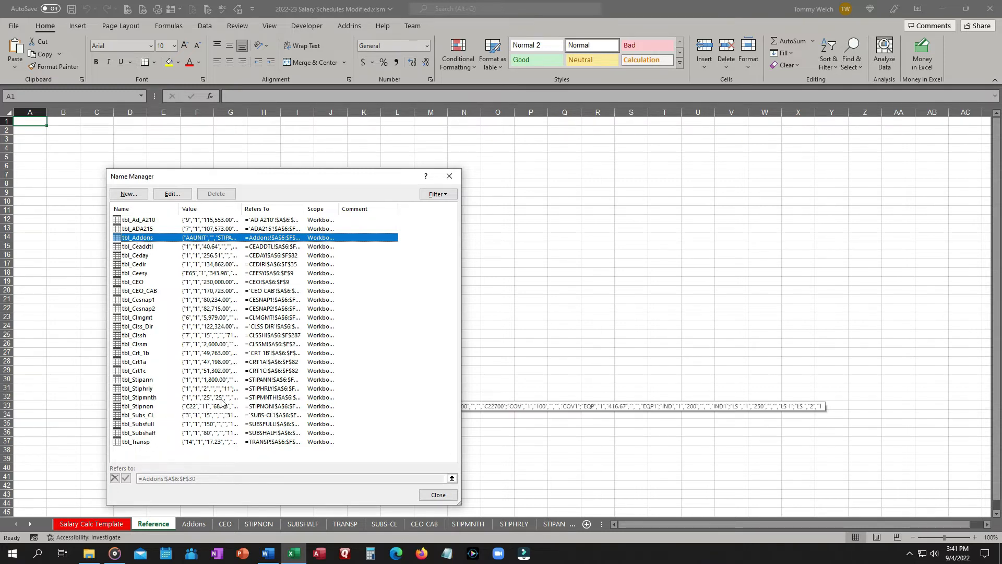
{"action": "left_click", "coordinate": [439, 494]}
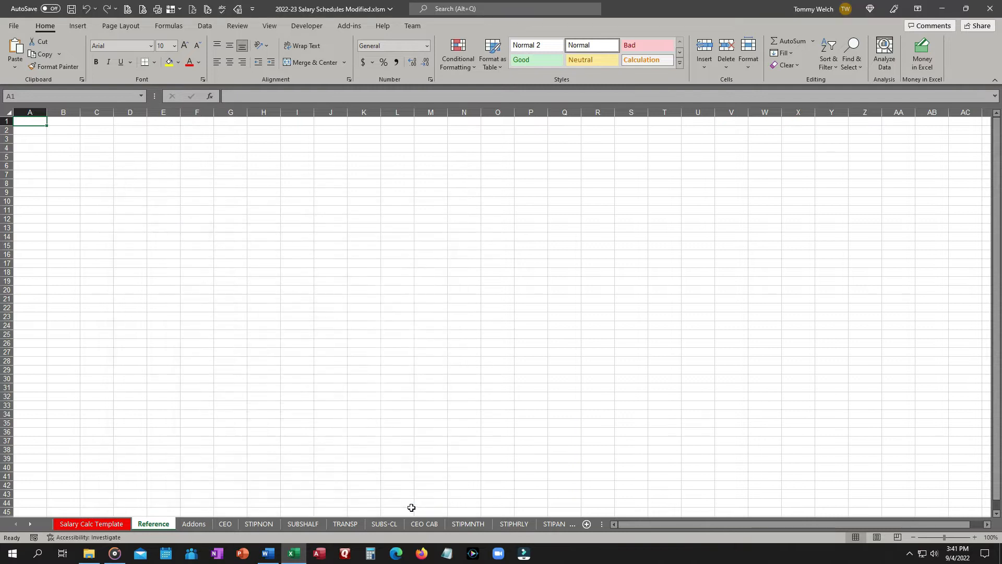
{"action": "left_click", "coordinate": [269, 555]}
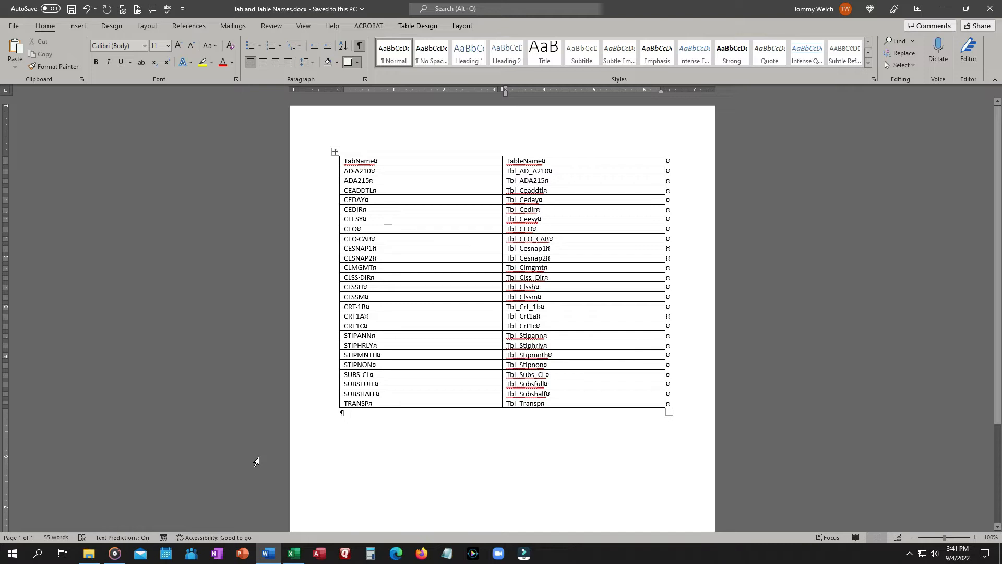
{"action": "left_click", "coordinate": [296, 560]}
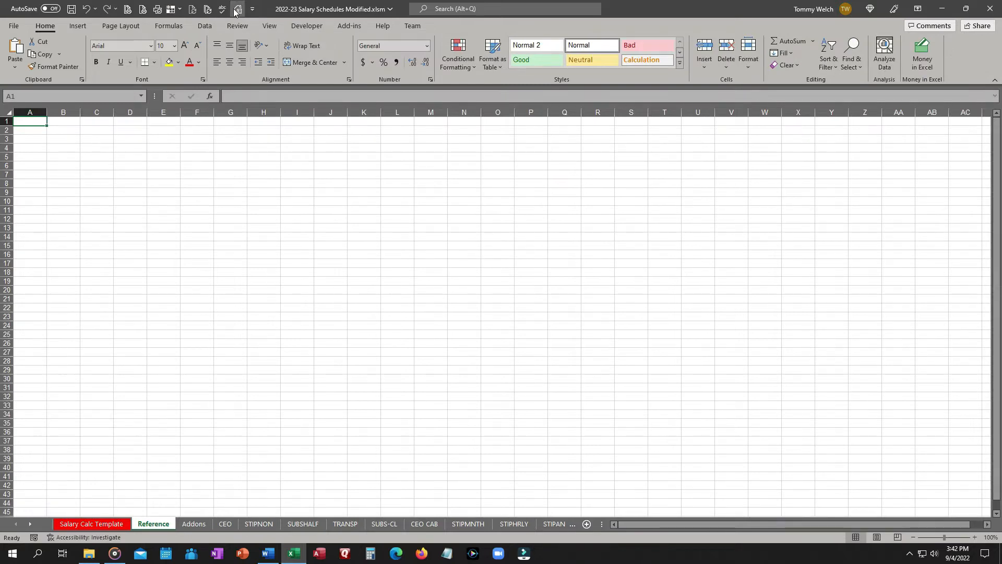
{"action": "key", "text": "ctrl+F3"}
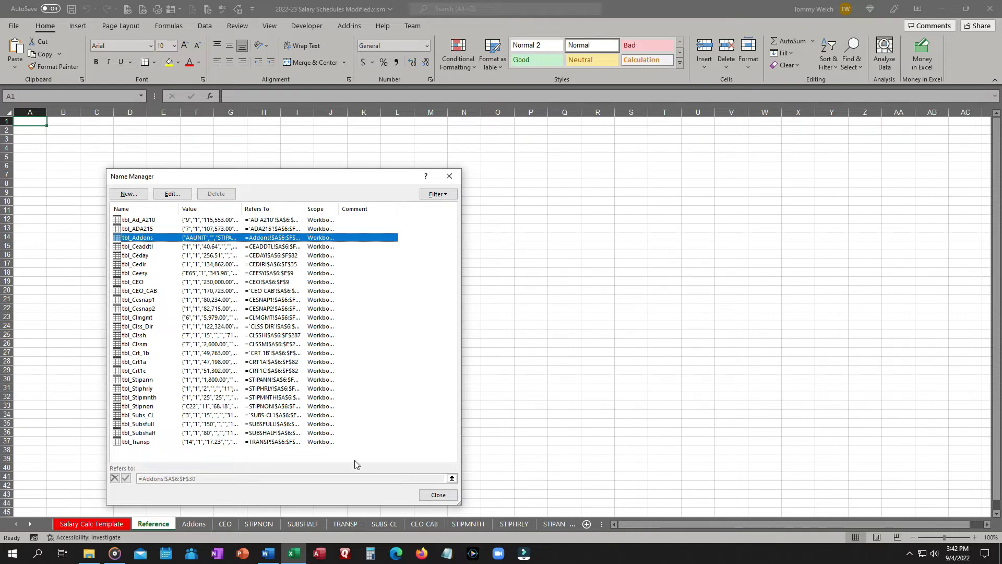
{"action": "left_click", "coordinate": [439, 494]}
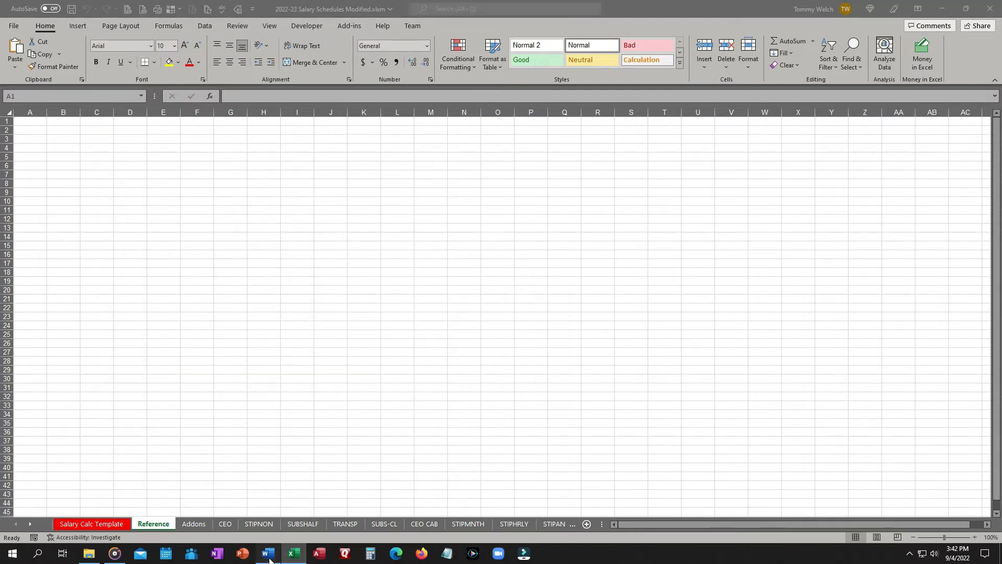
Copy the TabName/TableName table from the Word document and paste it at cell A2 of the Reference sheet.
{"action": "left_click", "coordinate": [269, 555]}
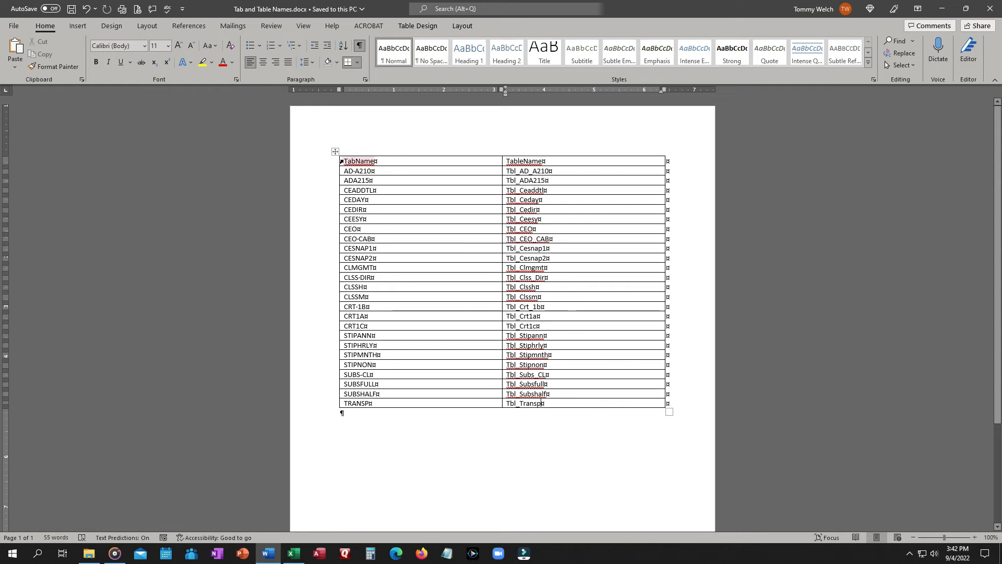
{"action": "left_click_drag", "start_coordinate": [342, 161], "coordinate": [572, 406]}
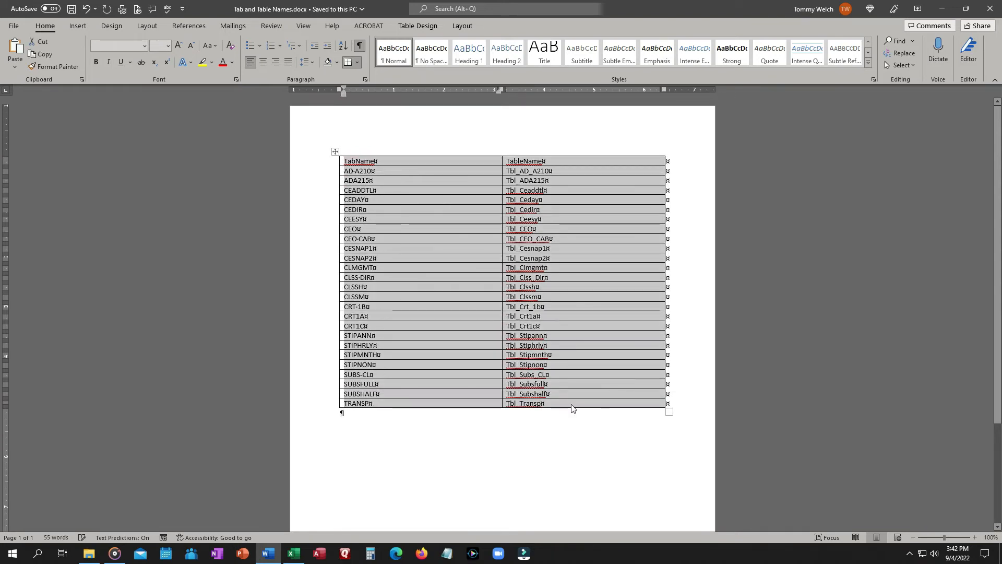
{"action": "left_click", "coordinate": [294, 553]}
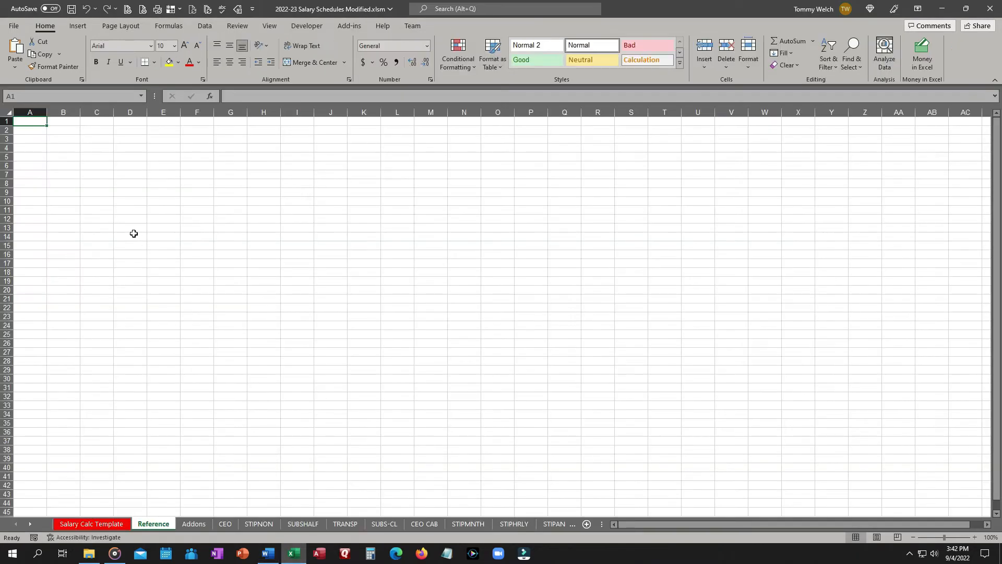
{"action": "left_click", "coordinate": [30, 131]}
{"action": "key", "text": "ctrl+v"}
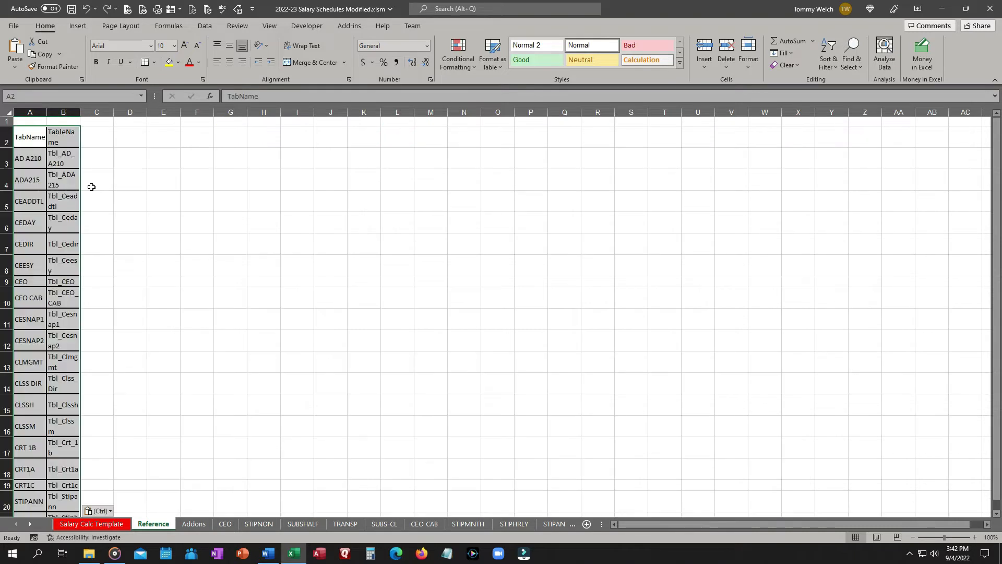
Turn off text wrapping for columns A and B and autofit their widths.
{"action": "left_click_drag", "start_coordinate": [30, 112], "coordinate": [61, 112]}
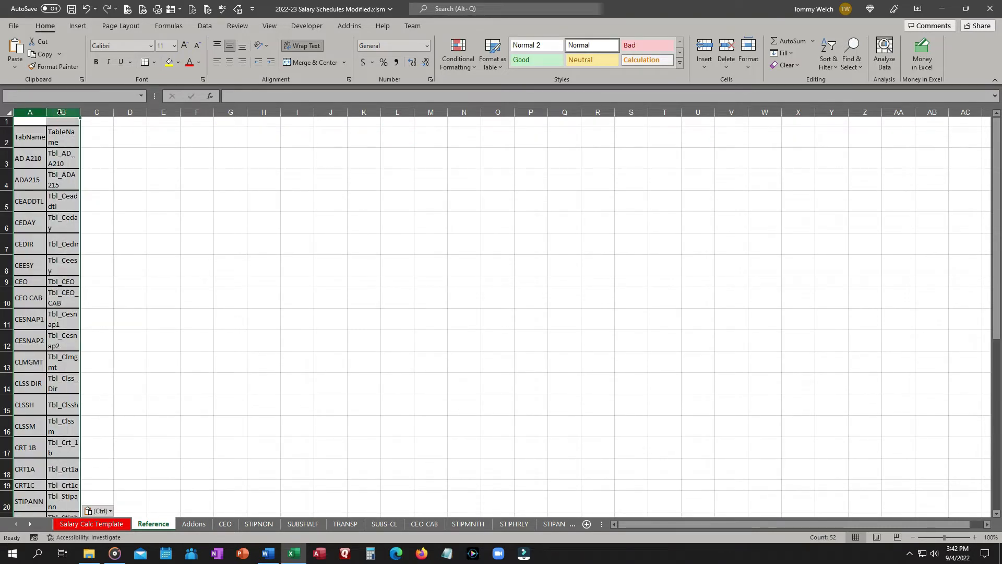
{"action": "left_click", "coordinate": [299, 46]}
{"action": "left_click", "coordinate": [302, 45]}
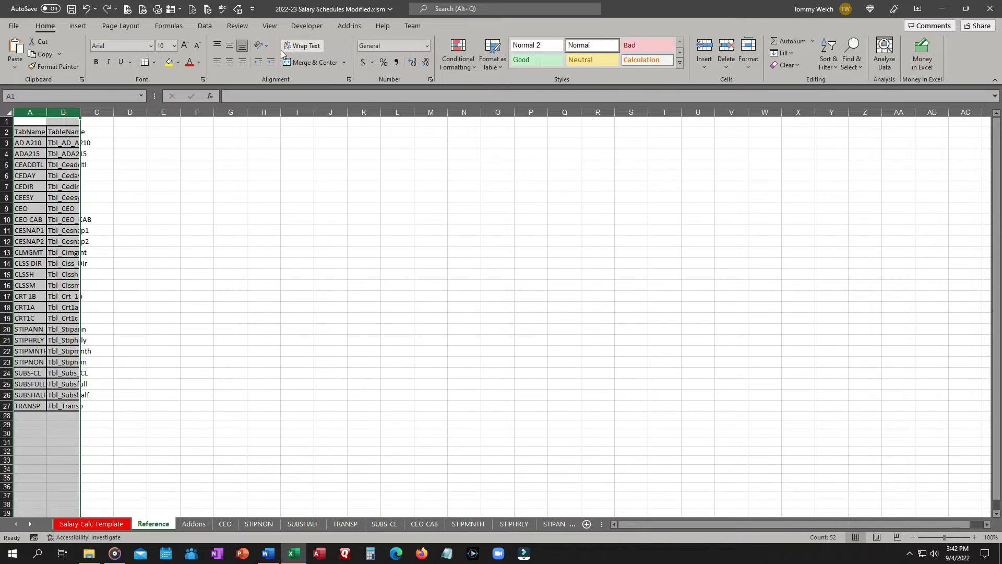
{"action": "double_click", "coordinate": [48, 109]}
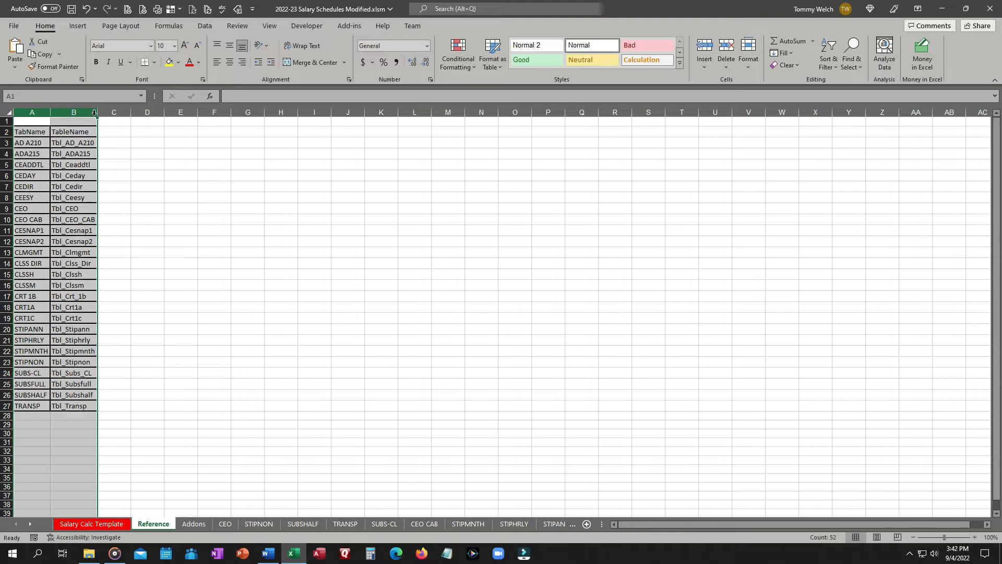
Set the font size of the pasted list A2:B27 to 11.
{"action": "left_click", "coordinate": [64, 156]}
{"action": "left_click_drag", "start_coordinate": [38, 133], "coordinate": [74, 410]}
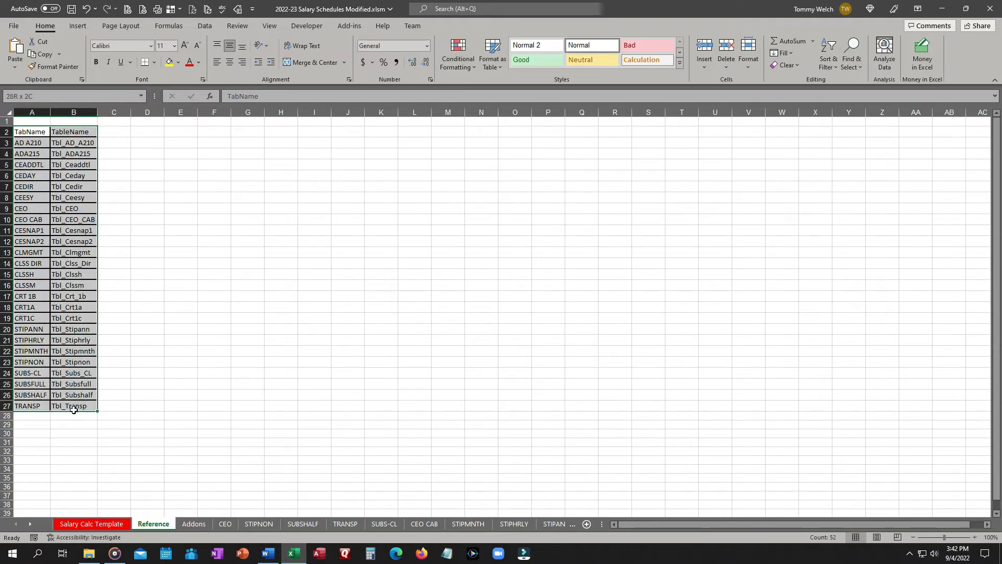
{"action": "left_click", "coordinate": [155, 63]}
{"action": "left_click", "coordinate": [155, 152]}
{"action": "key", "text": "ctrl+z"}
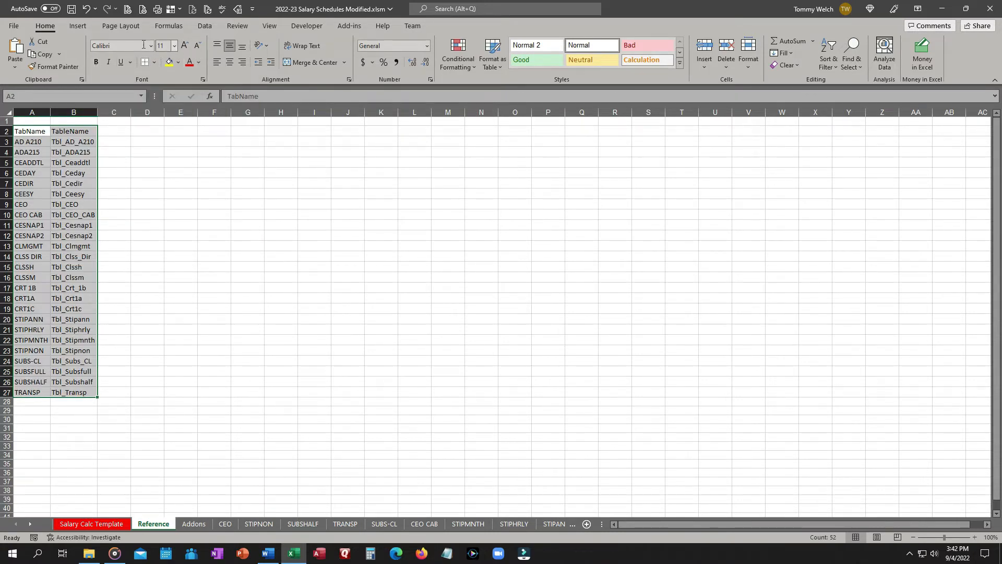
{"action": "left_click", "coordinate": [174, 45]}
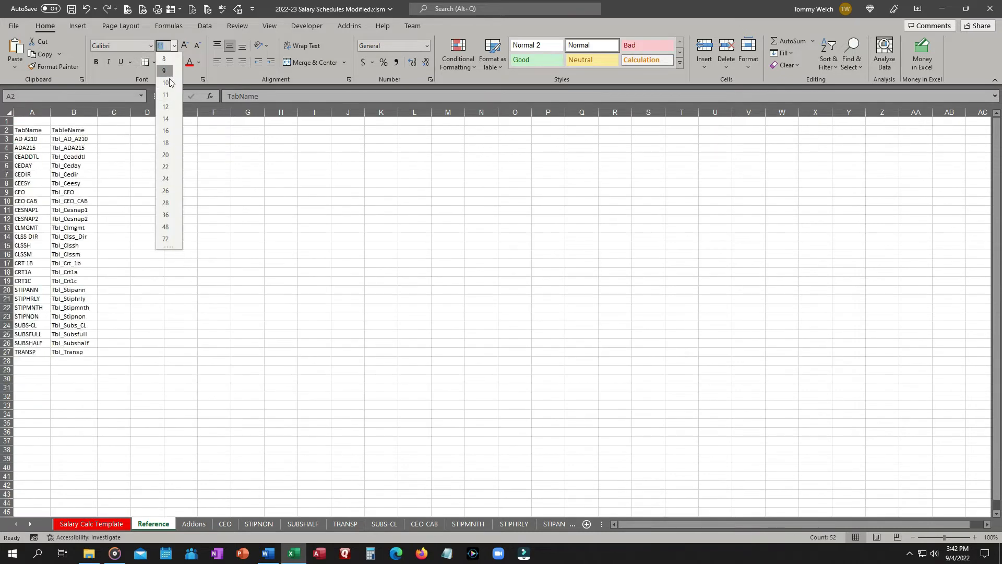
{"action": "left_click", "coordinate": [167, 95]}
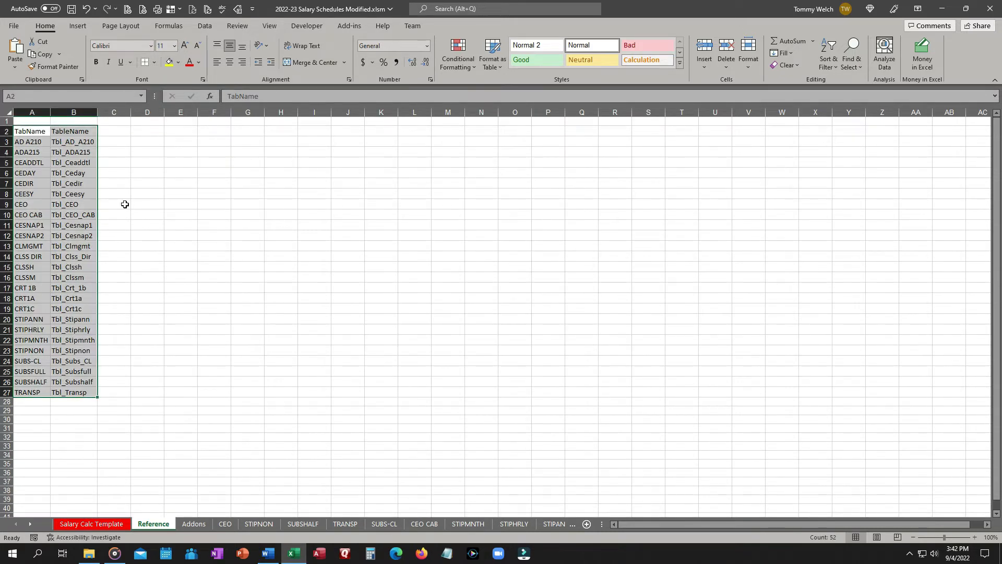
Format A2:B27 as a table with headers using a light gray table style.
{"action": "left_click", "coordinate": [493, 63]}
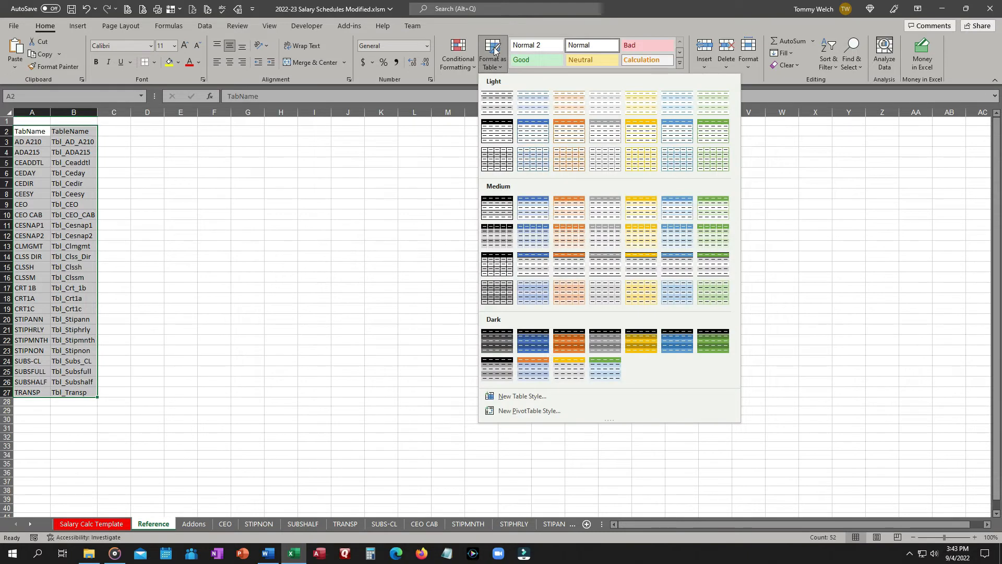
{"action": "left_click", "coordinate": [498, 169]}
{"action": "left_click", "coordinate": [231, 367]}
{"action": "left_click", "coordinate": [268, 379]}
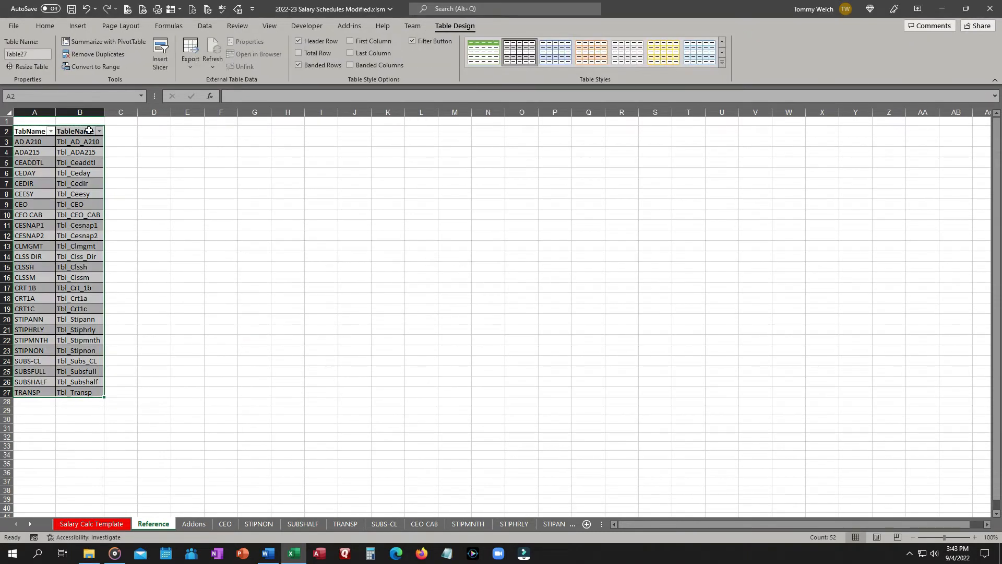
Name the table tbl_TabNames and widen columns A and B to fit it.
{"action": "left_click", "coordinate": [31, 55]}
{"action": "type", "text": "tbl"}
{"action": "type", "text": "_TabNames"}
{"action": "key", "text": "Return"}
{"action": "left_click_drag", "start_coordinate": [55, 113], "coordinate": [122, 111]}
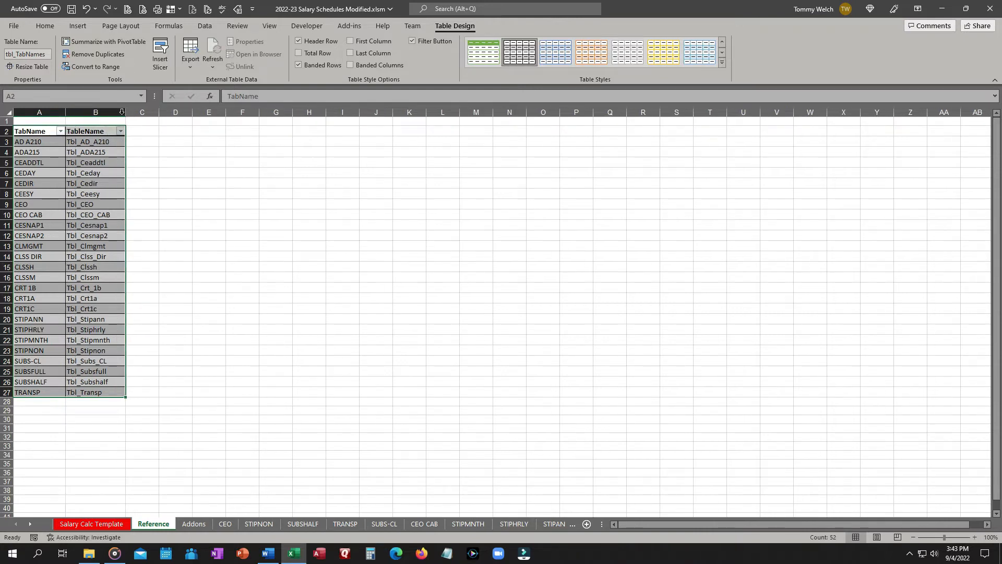
{"action": "left_click", "coordinate": [186, 173]}
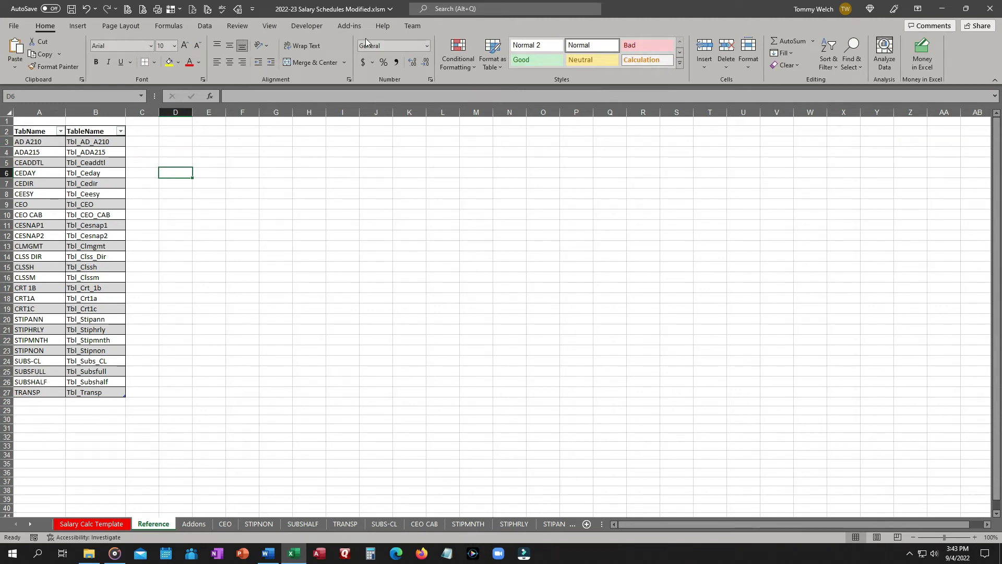
Define a new workbook name lkp_Reference.TabName referring to the table's TabName column.
{"action": "left_click_drag", "start_coordinate": [33, 141], "coordinate": [30, 392]}
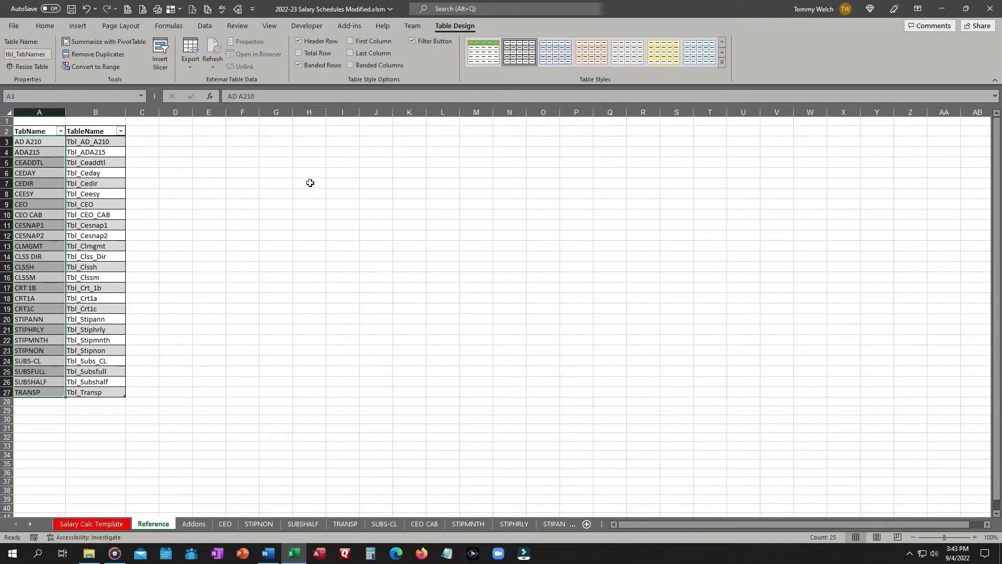
{"action": "left_click", "coordinate": [238, 9]}
{"action": "left_click_drag", "start_coordinate": [246, 177], "coordinate": [388, 121]}
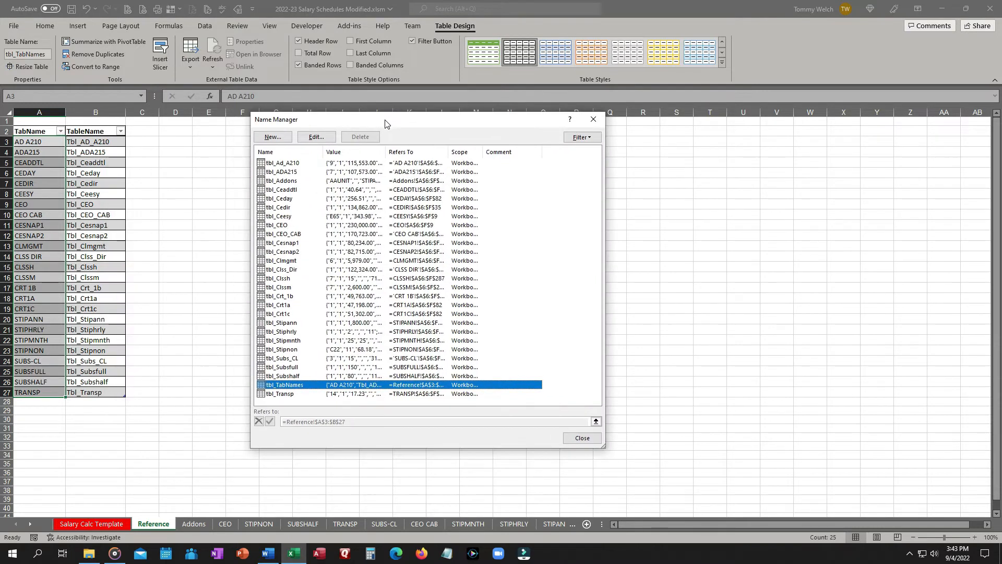
{"action": "left_click", "coordinate": [272, 137]}
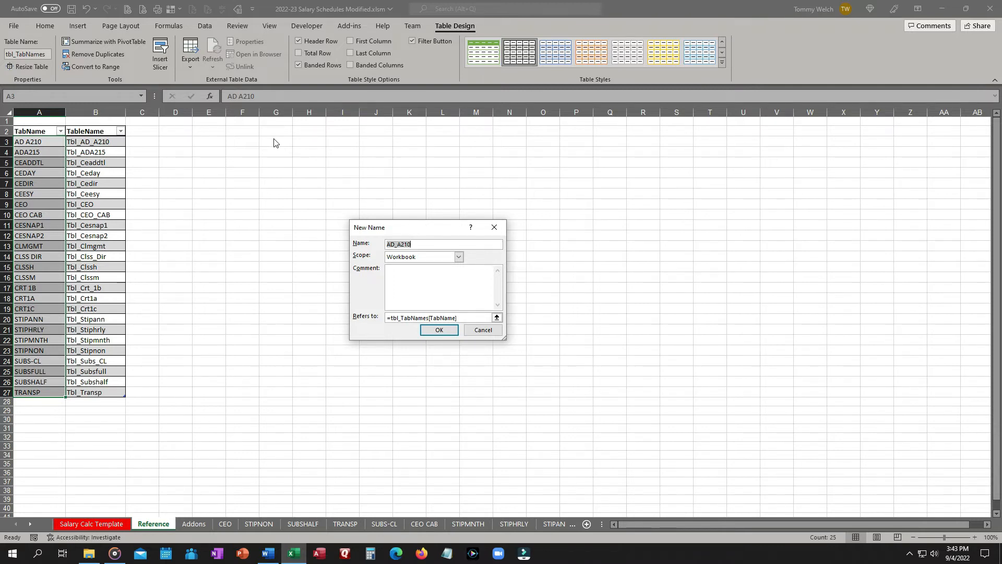
{"action": "type", "text": "l"}
{"action": "left_click", "coordinate": [439, 331]}
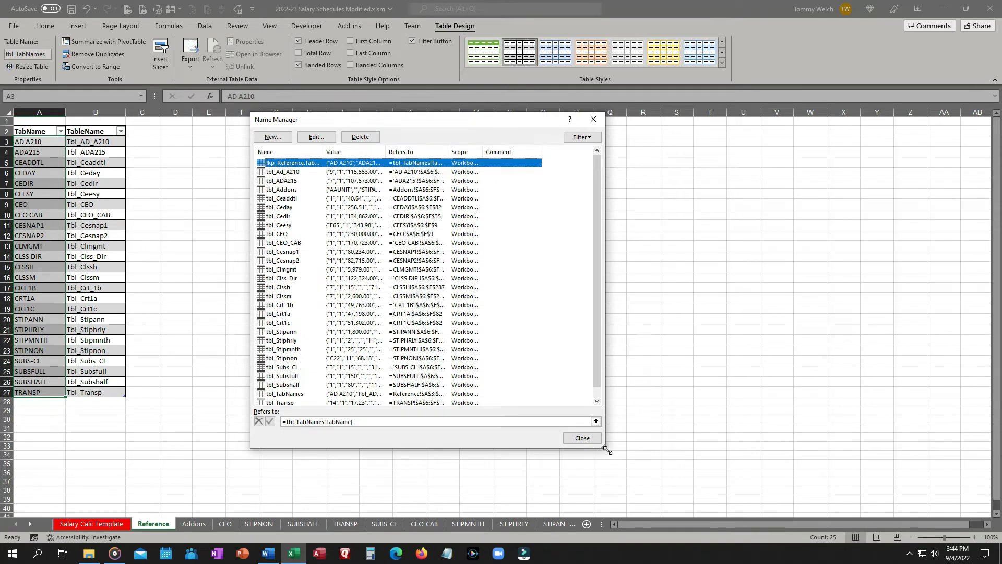
Enlarge Name Manager and widen its columns to read the full list of defined names.
{"action": "left_click_drag", "start_coordinate": [604, 447], "coordinate": [685, 463]}
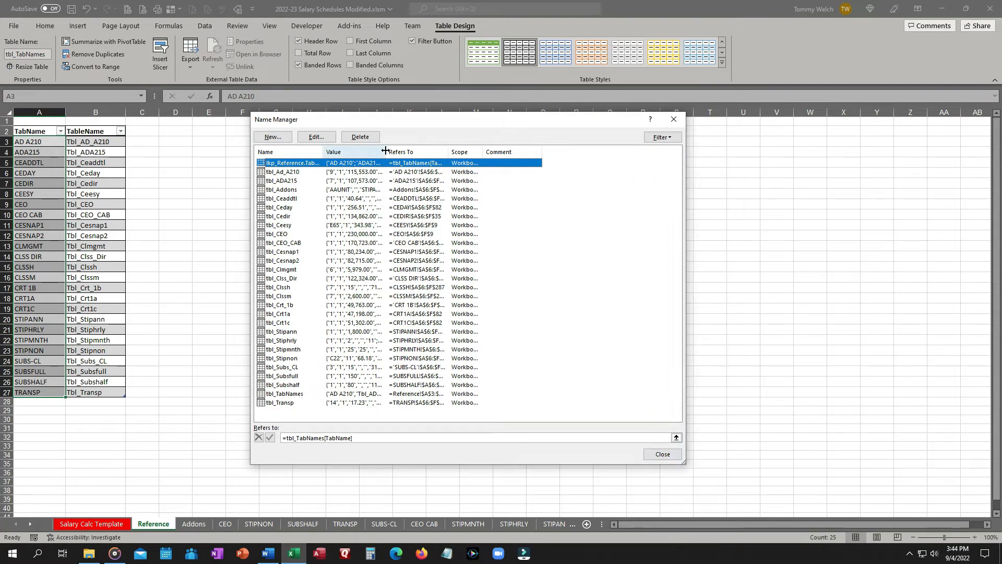
{"action": "left_click_drag", "start_coordinate": [385, 150], "coordinate": [441, 151]}
{"action": "left_click_drag", "start_coordinate": [324, 150], "coordinate": [354, 151]}
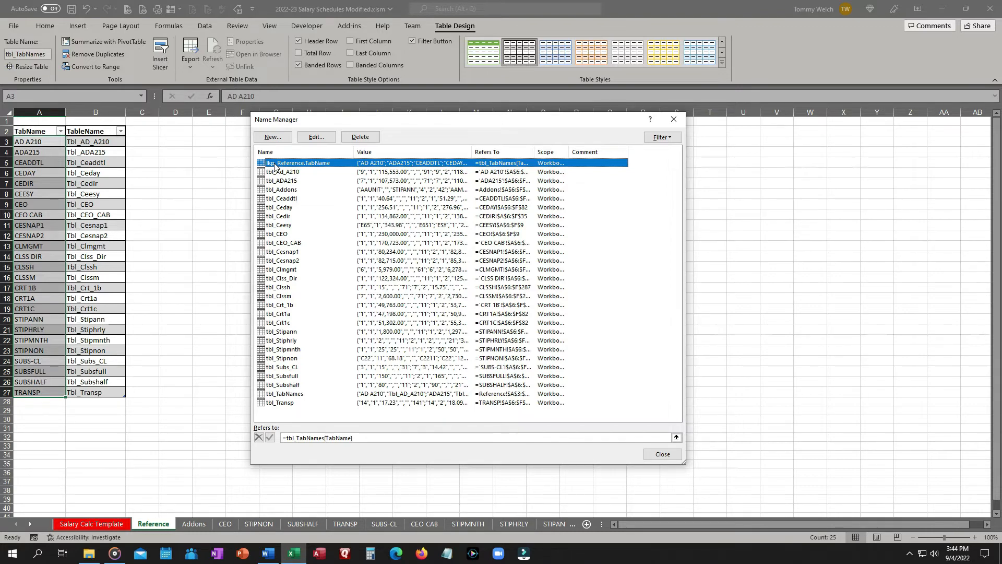
{"action": "left_click_drag", "start_coordinate": [570, 151], "coordinate": [607, 150]}
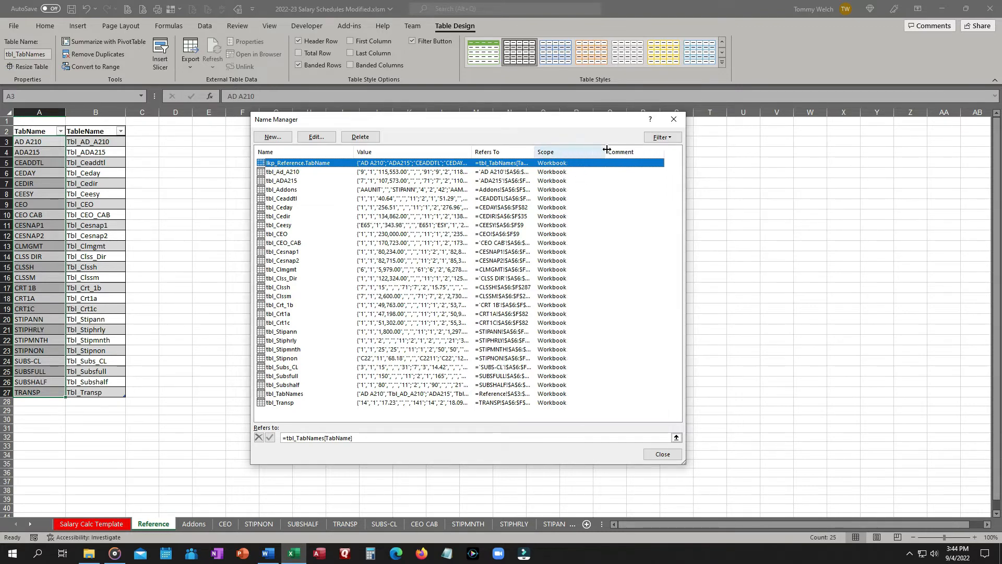
{"action": "left_click_drag", "start_coordinate": [534, 150], "coordinate": [559, 150]}
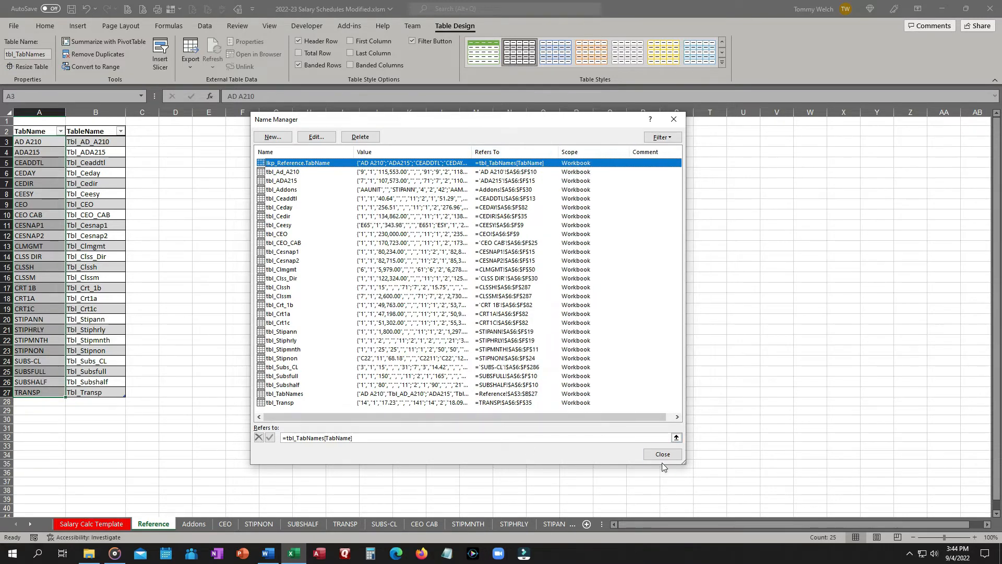
Open the lkp_Reference.TabName name for editing, cancel without changes, and close Name Manager.
{"action": "left_click", "coordinate": [309, 138]}
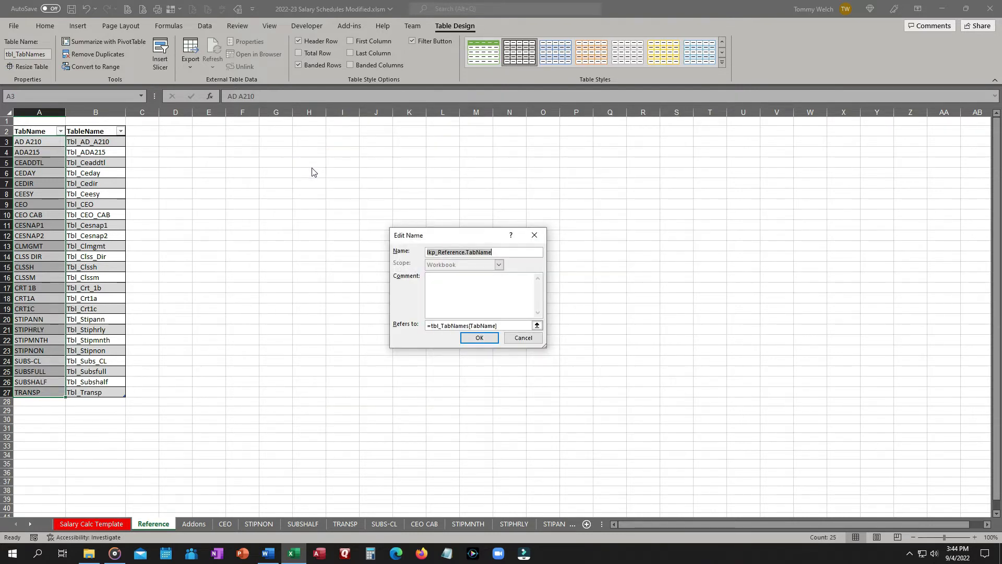
{"action": "left_click", "coordinate": [531, 342]}
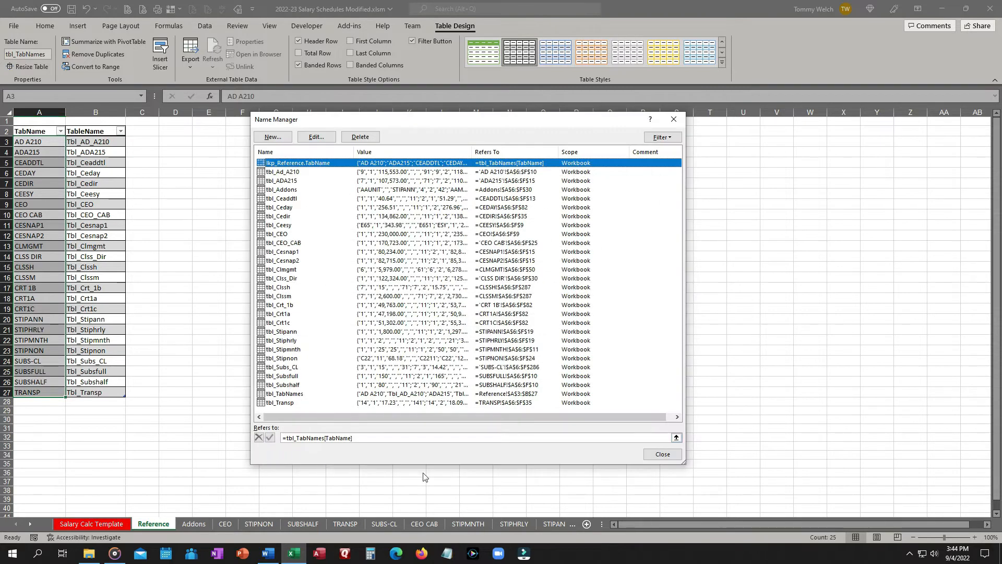
{"action": "left_click", "coordinate": [663, 456]}
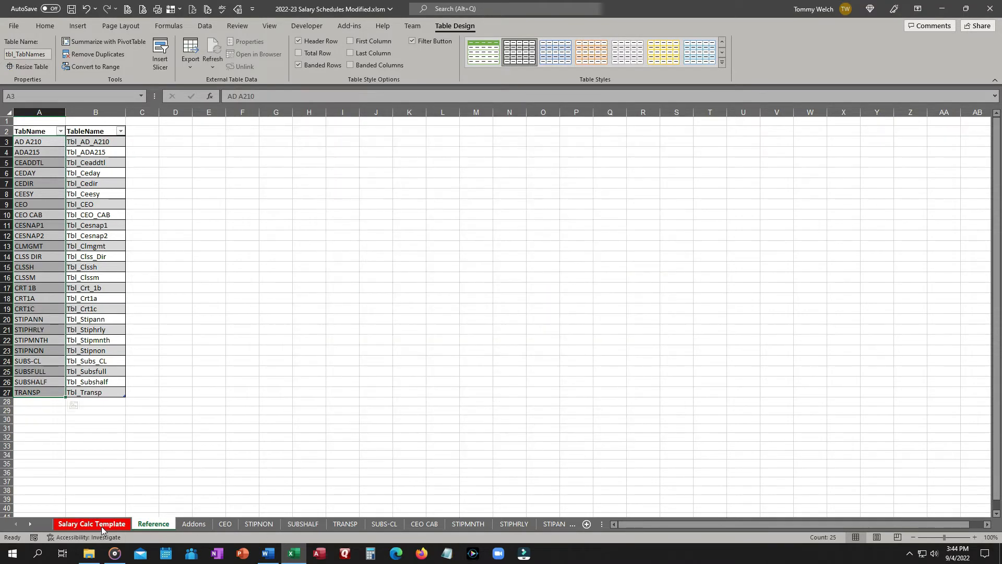
Clear the Salary Schedule cell M5 on Salary Calc Template and give it list data validation sourced from the pasted lookup name.
{"action": "left_click", "coordinate": [103, 526]}
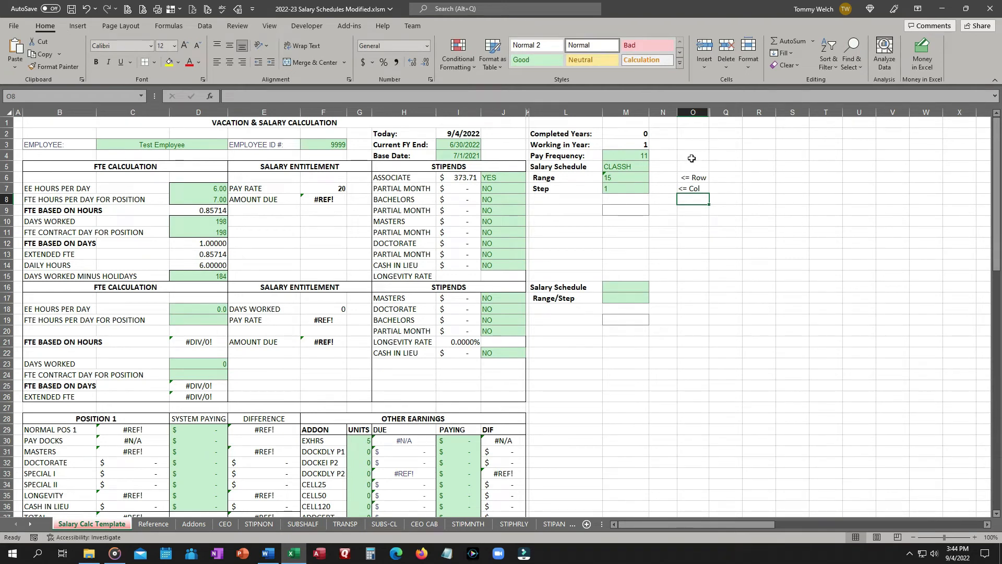
{"action": "left_click", "coordinate": [611, 166]}
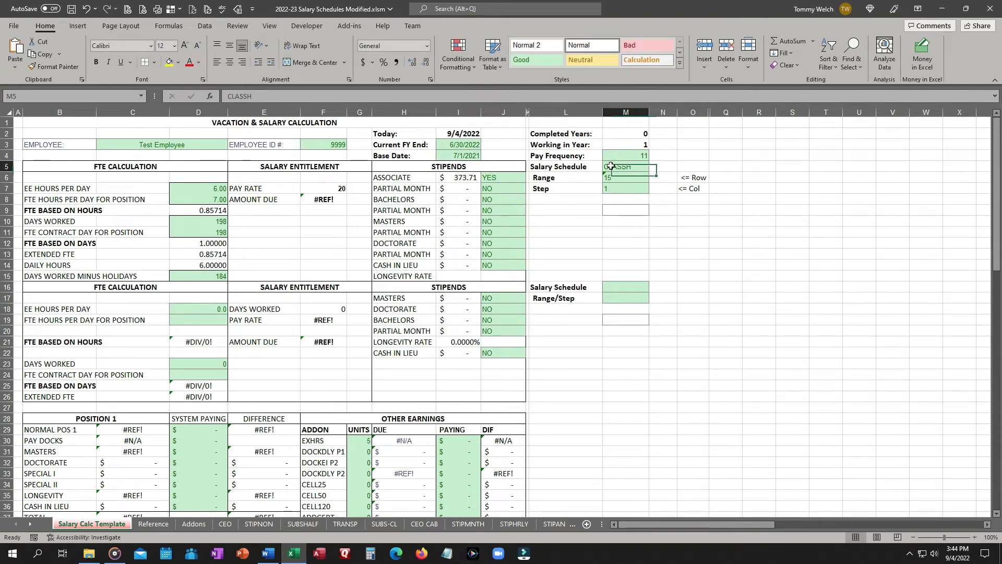
{"action": "left_click", "coordinate": [205, 26]}
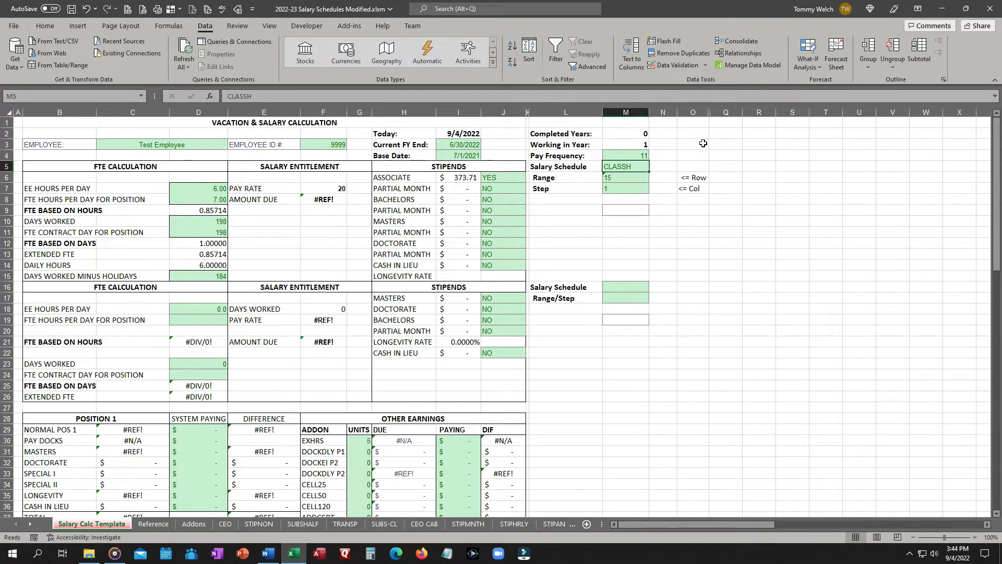
{"action": "key", "text": "Delete"}
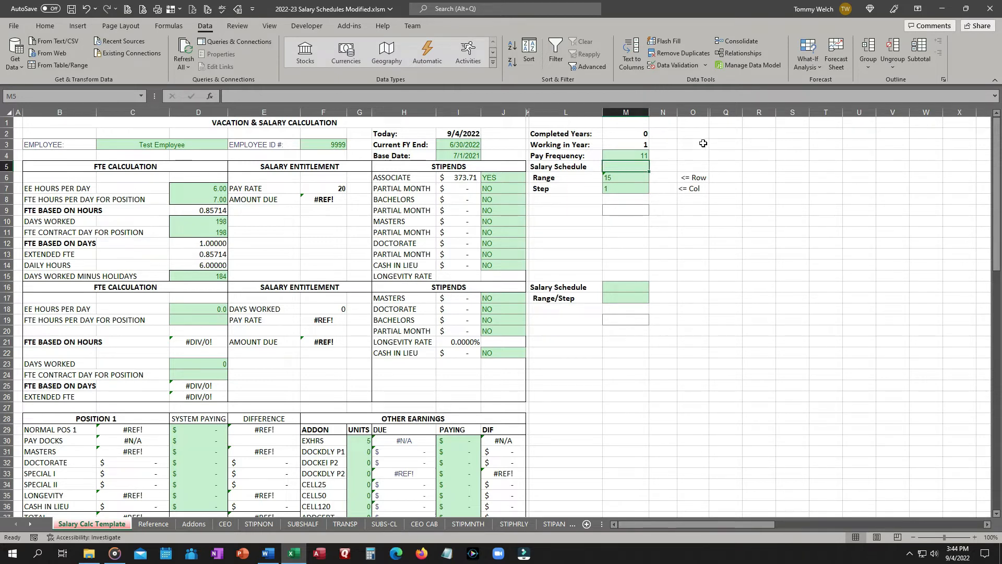
{"action": "left_click", "coordinate": [687, 67]}
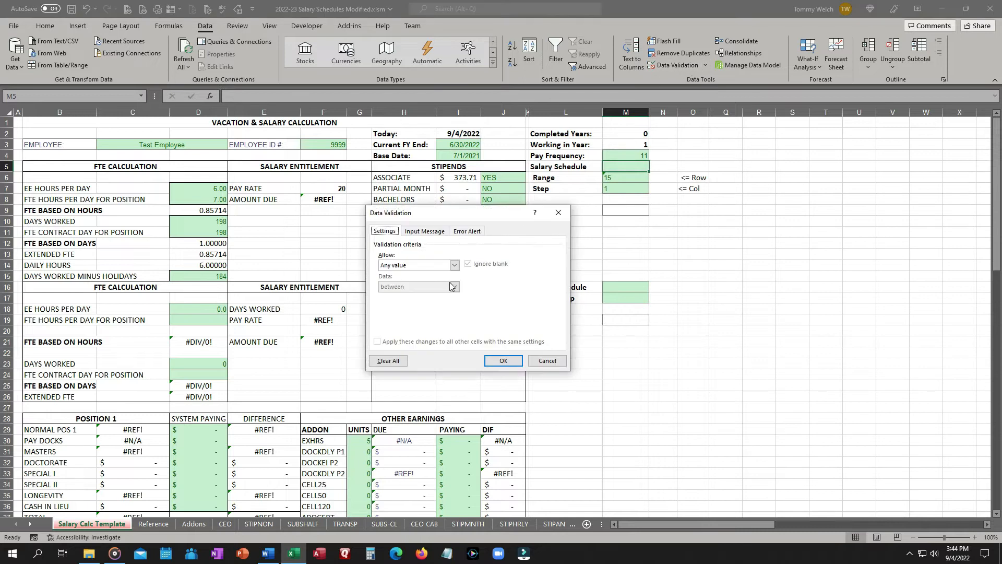
{"action": "left_click", "coordinate": [455, 265]}
{"action": "left_click", "coordinate": [409, 295]}
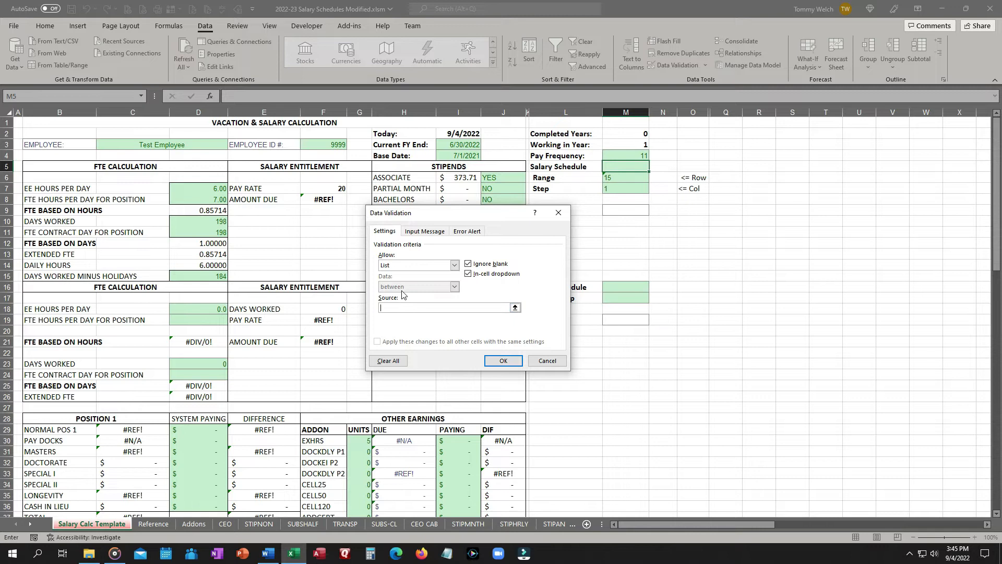
{"action": "type", "text": "="}
{"action": "type", "text": "lkp_Reference.TabName"}
{"action": "left_click", "coordinate": [503, 360]}
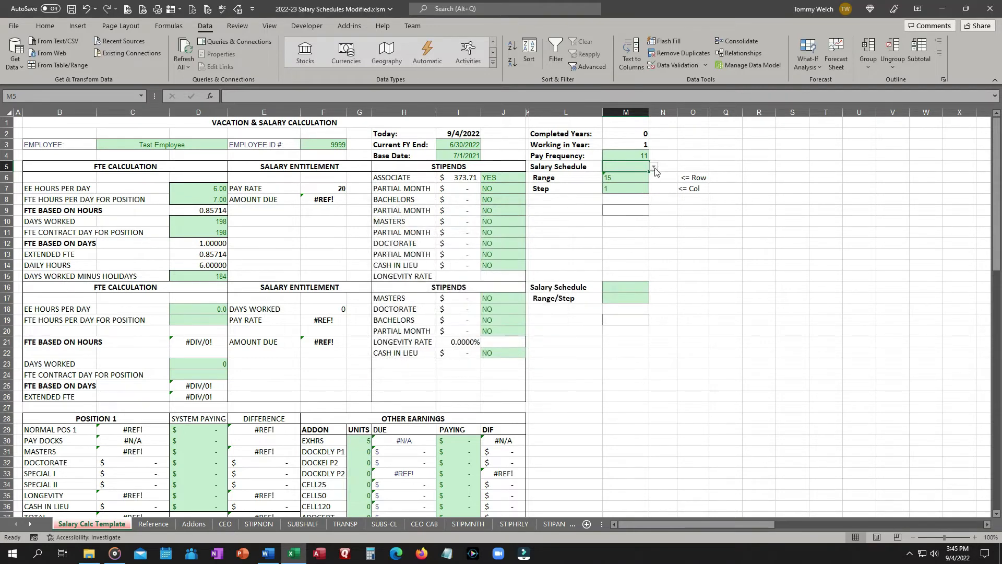
Choose CLSSH from the Salary Schedule dropdown list.
{"action": "left_click", "coordinate": [654, 167]}
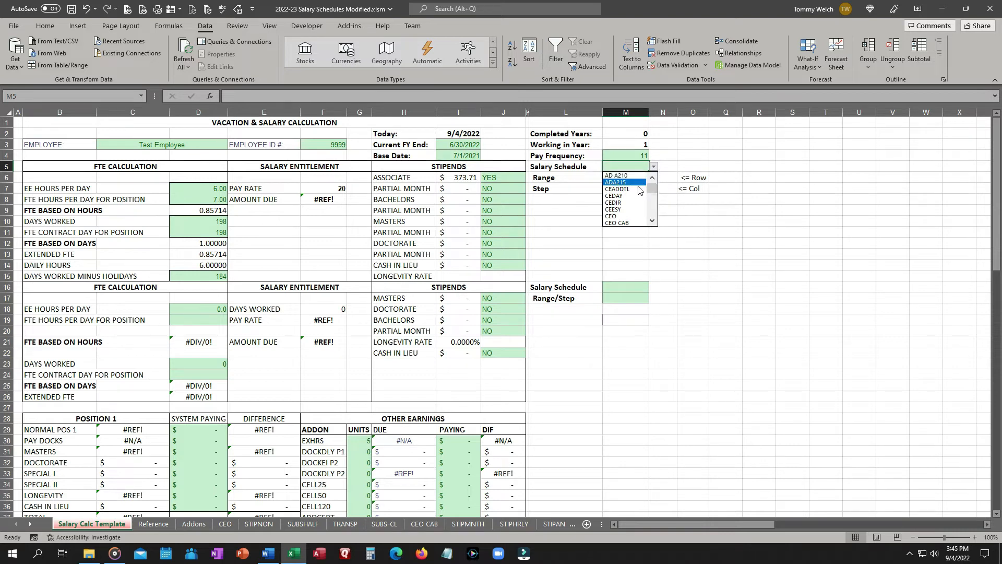
{"action": "mouse_move", "coordinate": [652, 193]}
{"action": "left_mouse_down"}
{"action": "mouse_move", "coordinate": [655, 213]}
{"action": "mouse_move", "coordinate": [656, 189]}
{"action": "mouse_move", "coordinate": [657, 198]}
{"action": "left_mouse_up"}
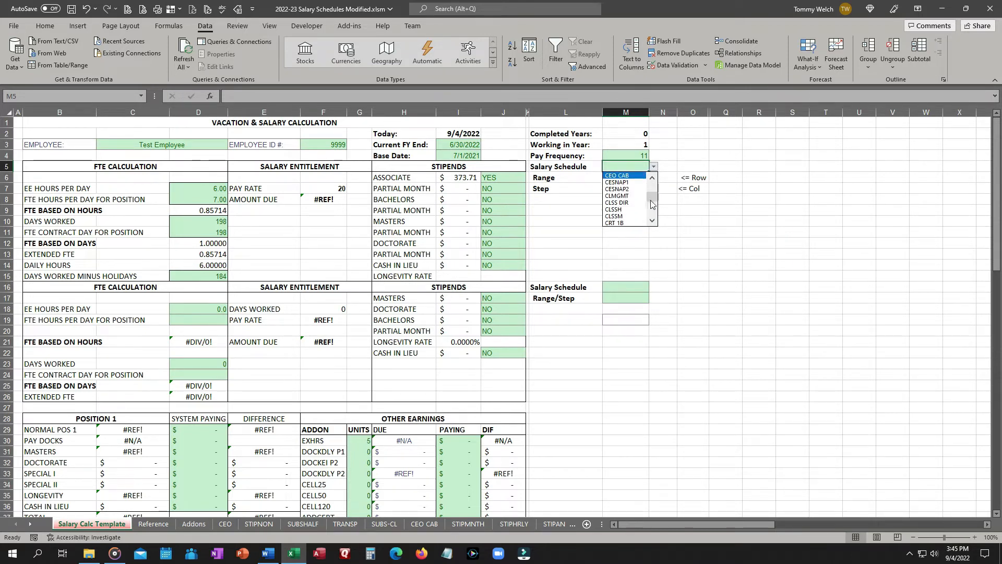
{"action": "left_click", "coordinate": [633, 209]}
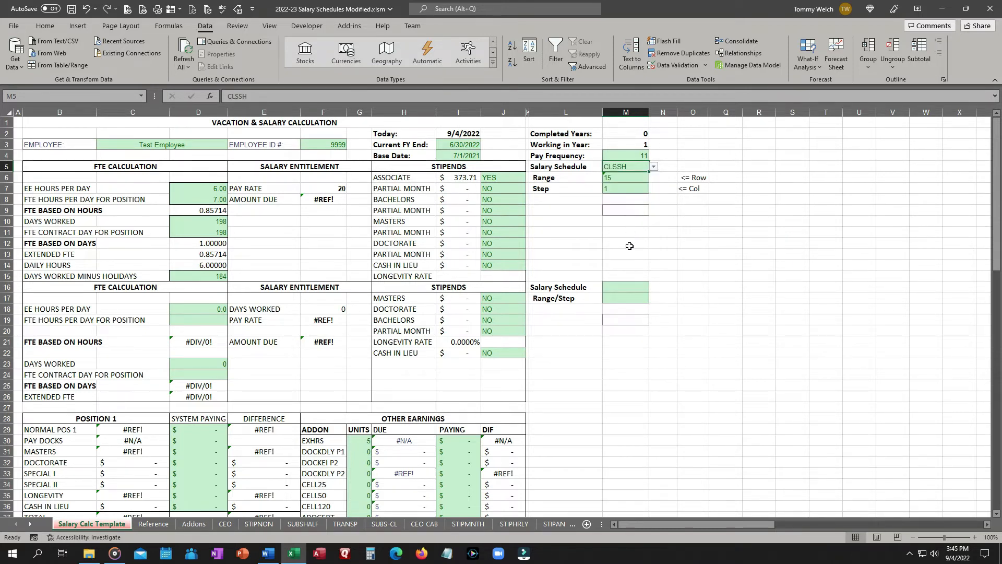
{"action": "left_click", "coordinate": [708, 237]}
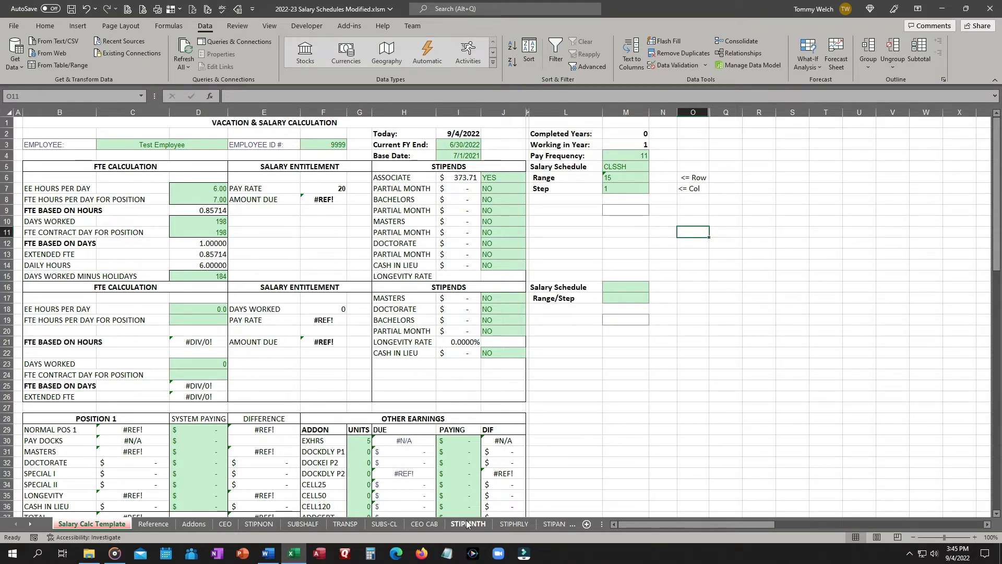
Jump to the CLSSH sheet and then back to Reference through the sheet activation list.
{"action": "right_click", "coordinate": [19, 525]}
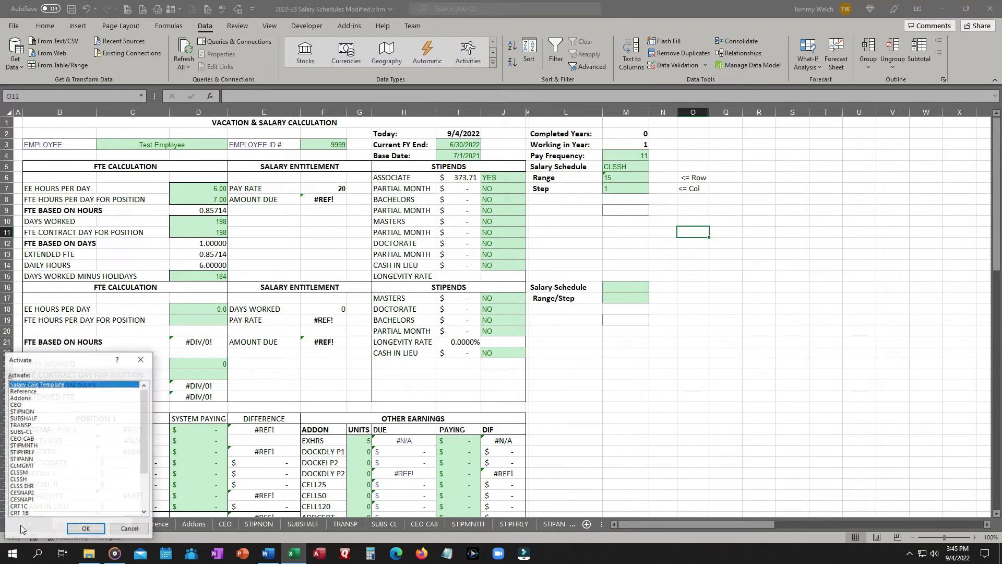
{"action": "double_click", "coordinate": [20, 480]}
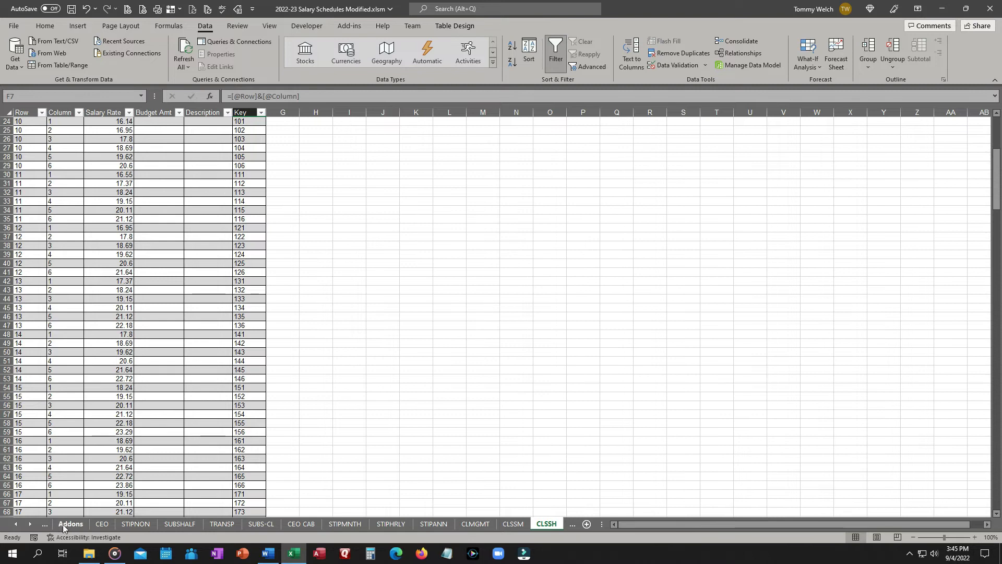
{"action": "right_click", "coordinate": [22, 522]}
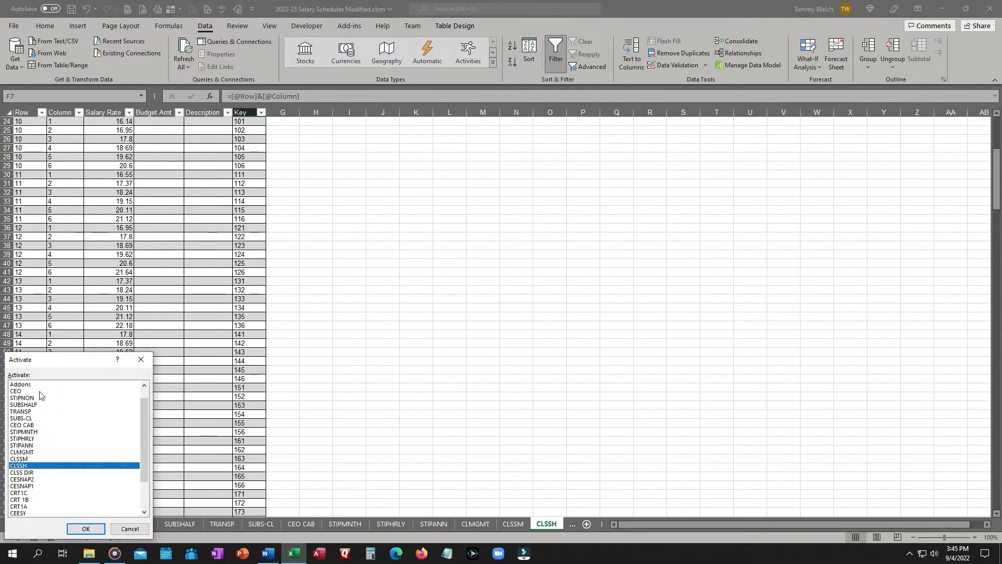
{"action": "scroll", "coordinate": [36, 399], "scroll_direction": "down", "scroll_amount": 2}
{"action": "scroll", "coordinate": [30, 394], "scroll_direction": "up", "scroll_amount": 3}
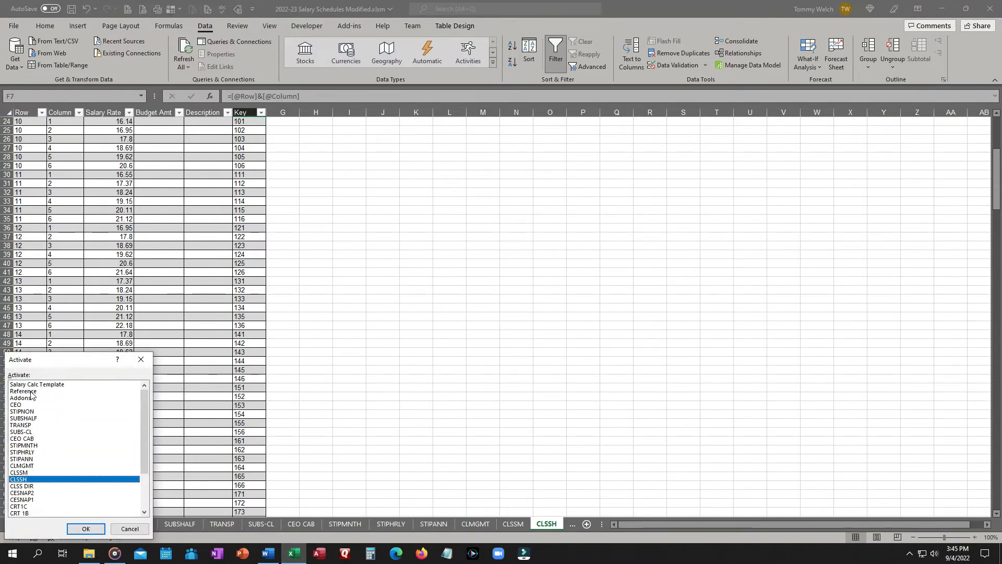
{"action": "double_click", "coordinate": [24, 391]}
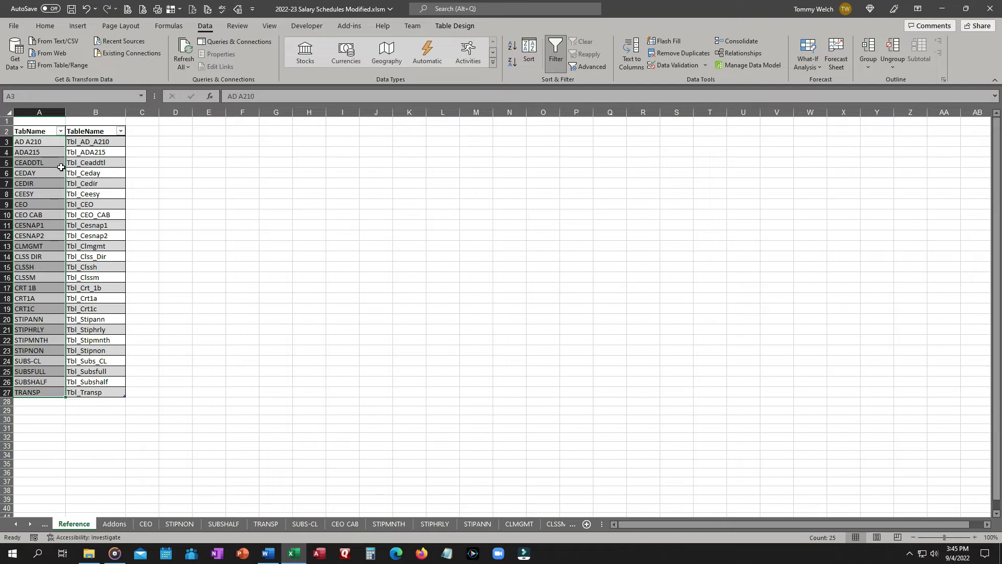
{"action": "left_click", "coordinate": [45, 143]}
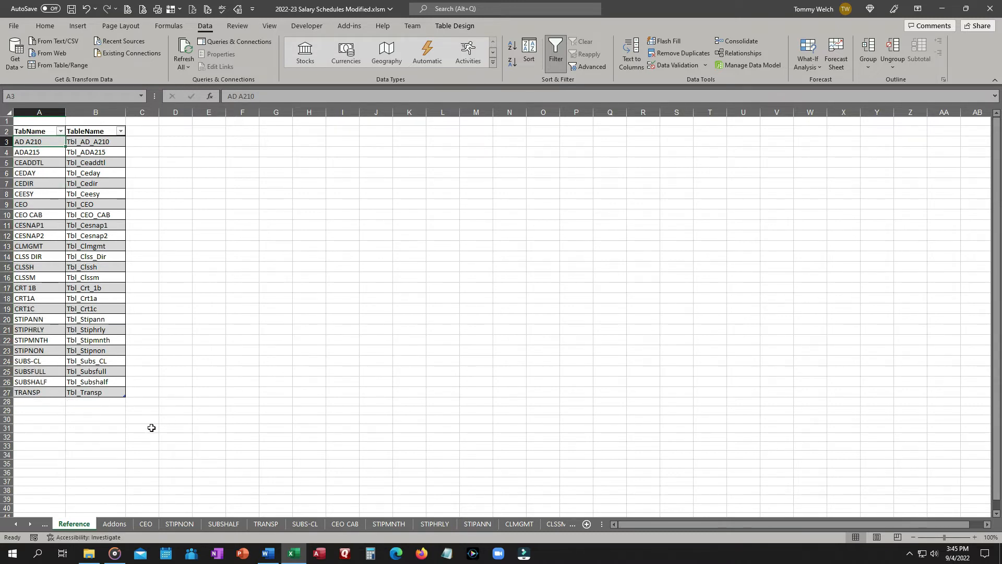
{"action": "left_click", "coordinate": [16, 523]}
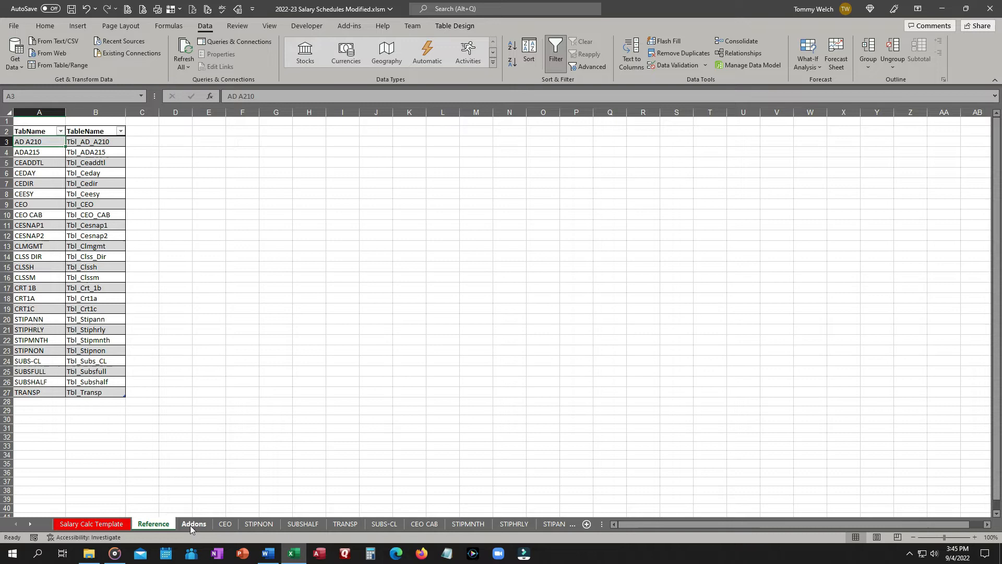
Review the Salary Calc Template layout and the entries in its Salary Schedule dropdown.
{"action": "left_click", "coordinate": [93, 524]}
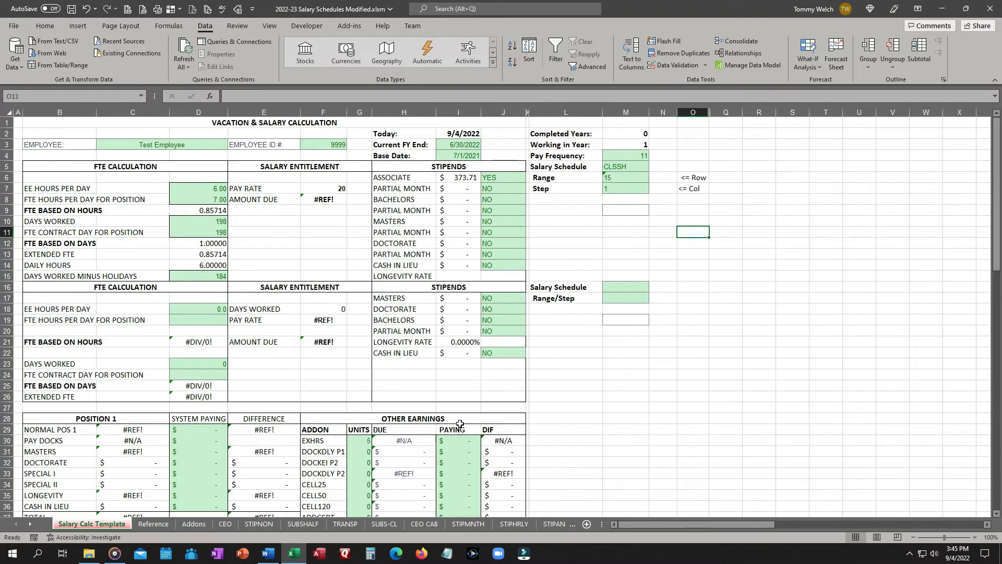
{"action": "scroll", "coordinate": [610, 418], "scroll_direction": "down", "scroll_amount": 3}
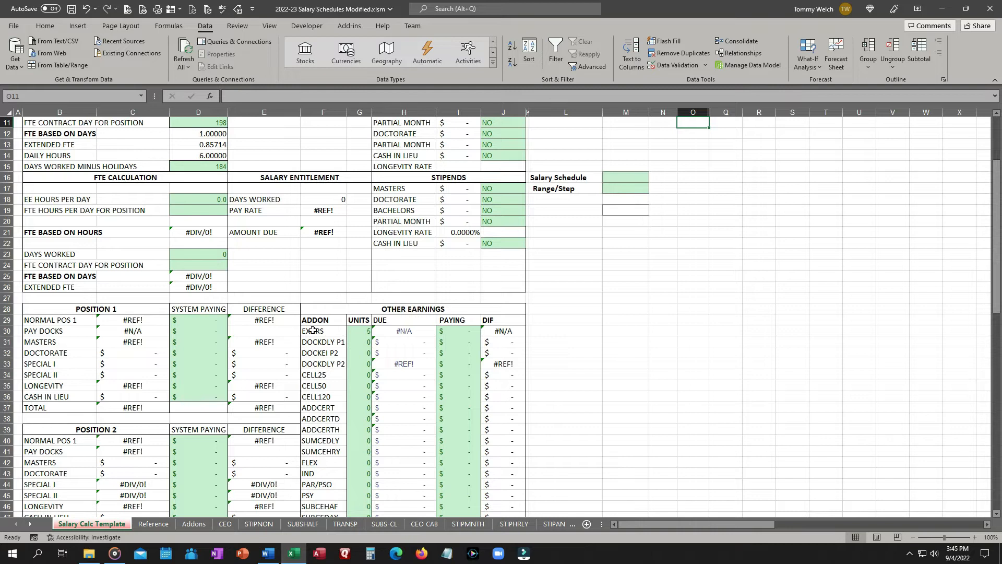
{"action": "scroll", "coordinate": [318, 435], "scroll_direction": "down", "scroll_amount": 3}
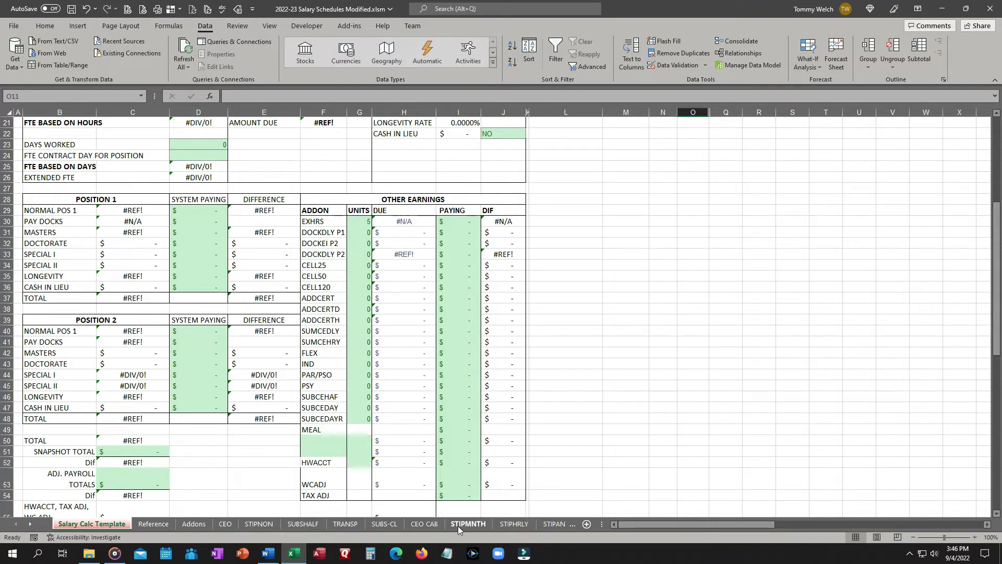
{"action": "scroll", "coordinate": [596, 404], "scroll_direction": "up", "scroll_amount": 5}
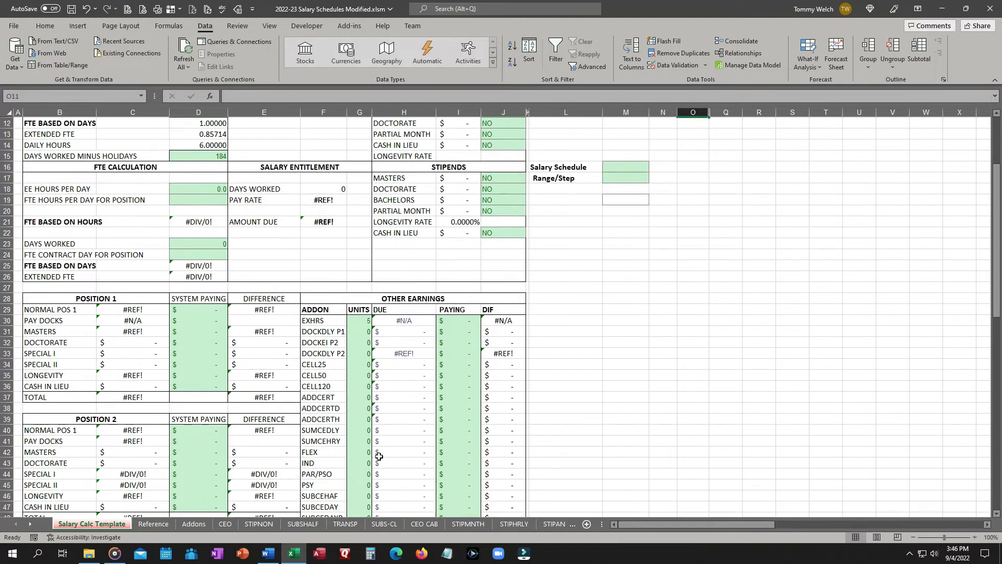
{"action": "left_click", "coordinate": [153, 524]}
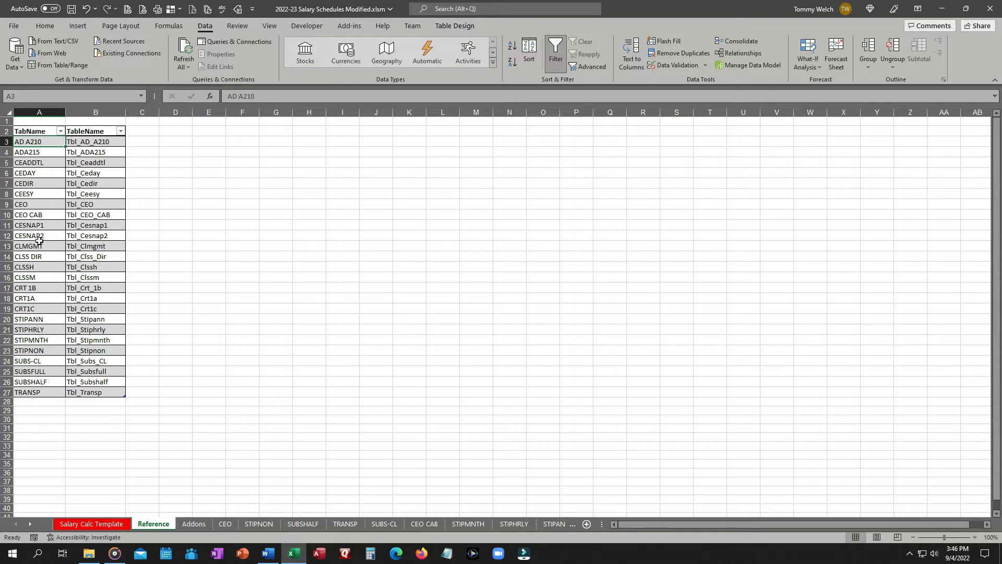
{"action": "left_click", "coordinate": [82, 525]}
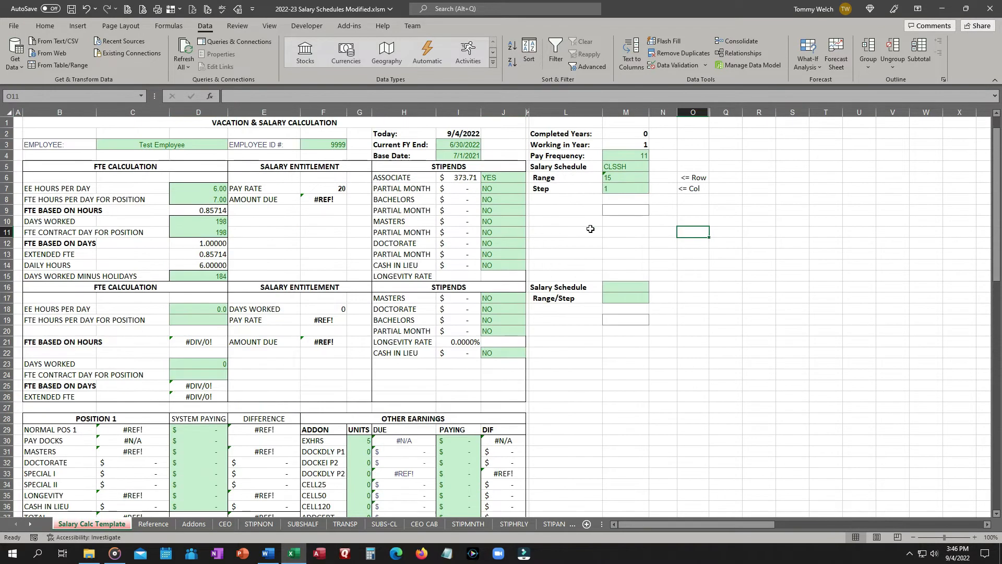
{"action": "left_click", "coordinate": [630, 166]}
{"action": "left_click", "coordinate": [655, 168]}
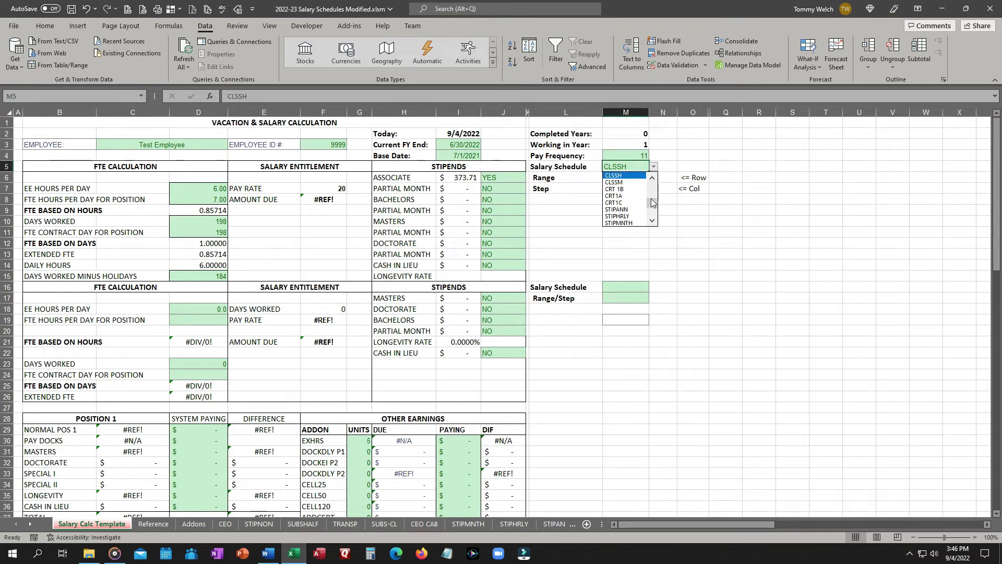
{"action": "left_click_drag", "start_coordinate": [653, 204], "coordinate": [654, 181]}
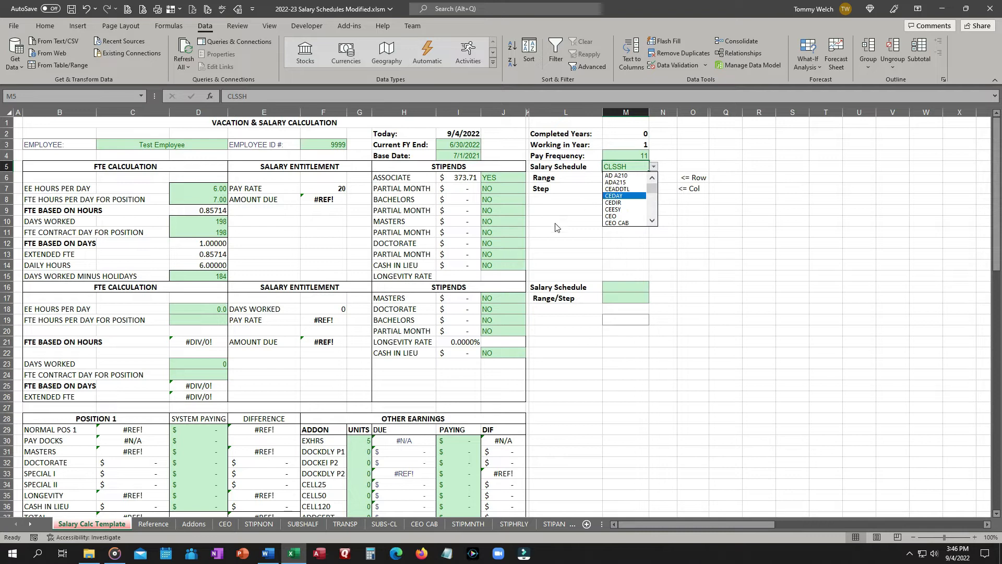
{"action": "key", "text": "Escape"}
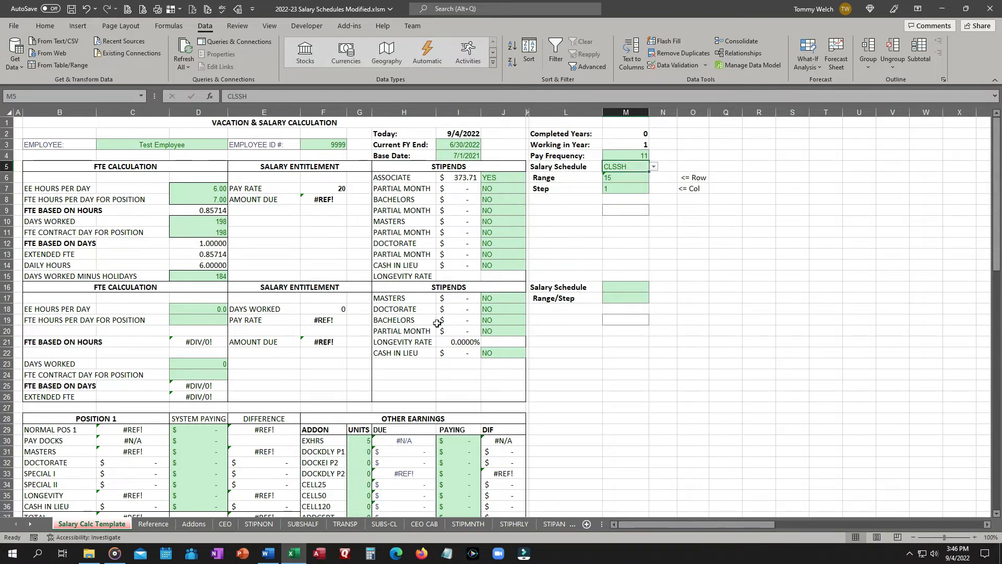
Define a workbook name lkp_Addons.AddonID referring to the Addon Id column of the Addons table.
{"action": "left_click", "coordinate": [195, 524]}
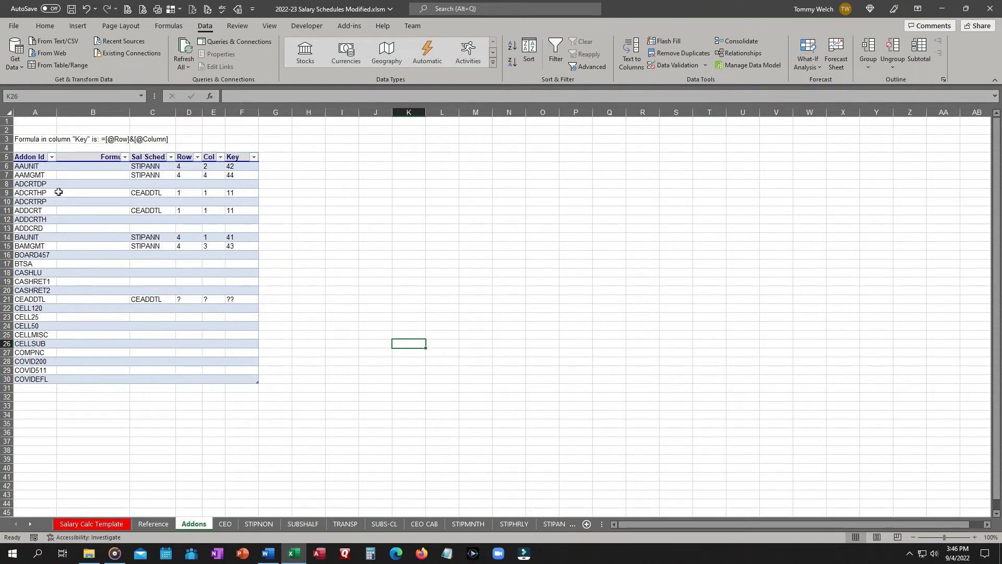
{"action": "left_click_drag", "start_coordinate": [31, 168], "coordinate": [36, 378]}
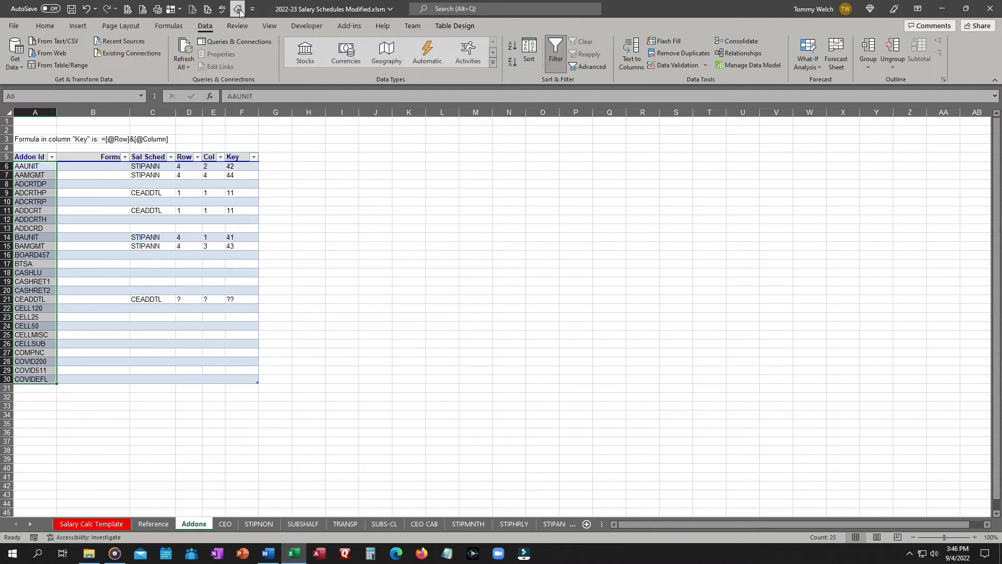
{"action": "key", "text": "ctrl+F3"}
{"action": "left_click_drag", "start_coordinate": [275, 200], "coordinate": [621, 125]}
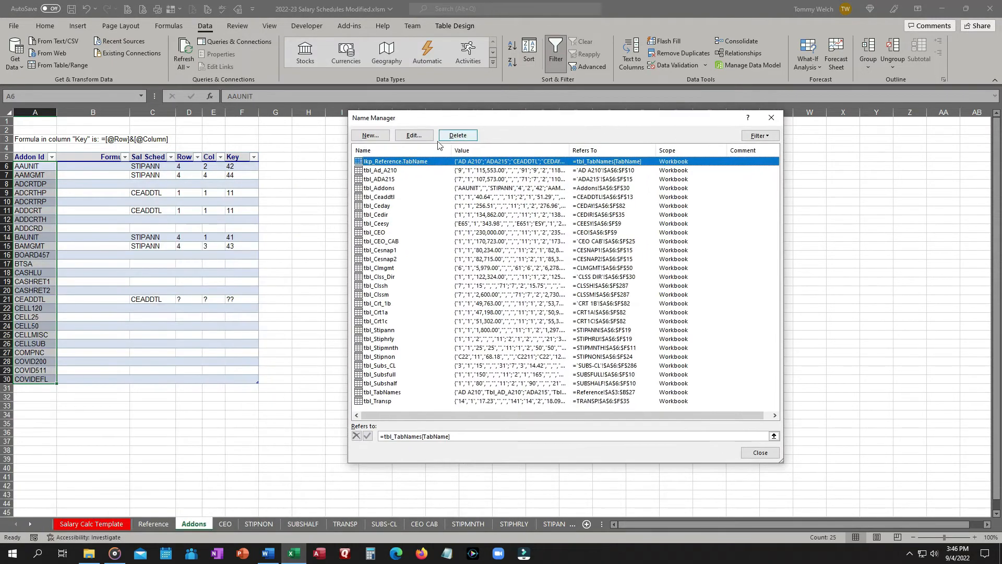
{"action": "left_click", "coordinate": [371, 137]}
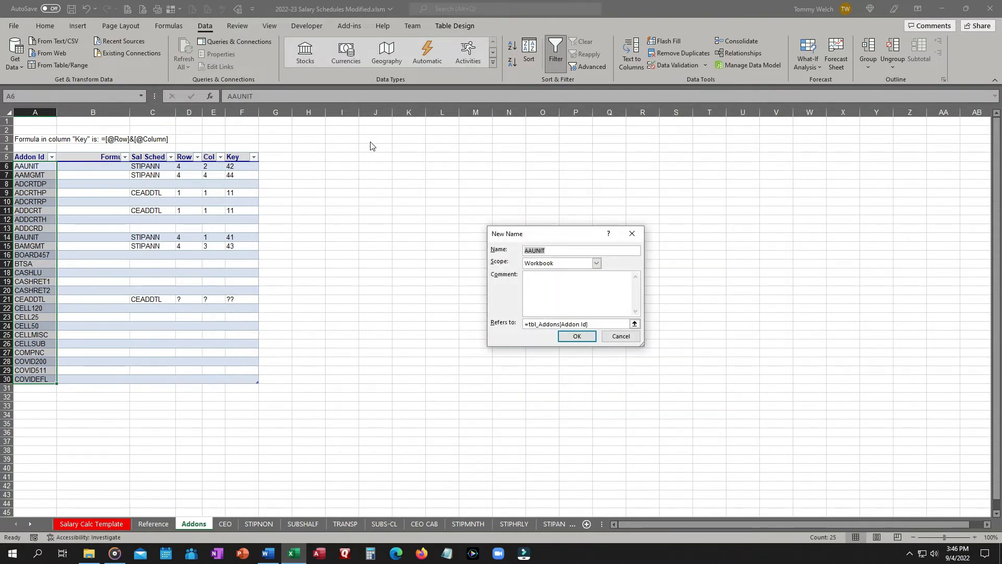
{"action": "type", "text": "lkp_Addo"}
{"action": "left_click", "coordinate": [580, 338]}
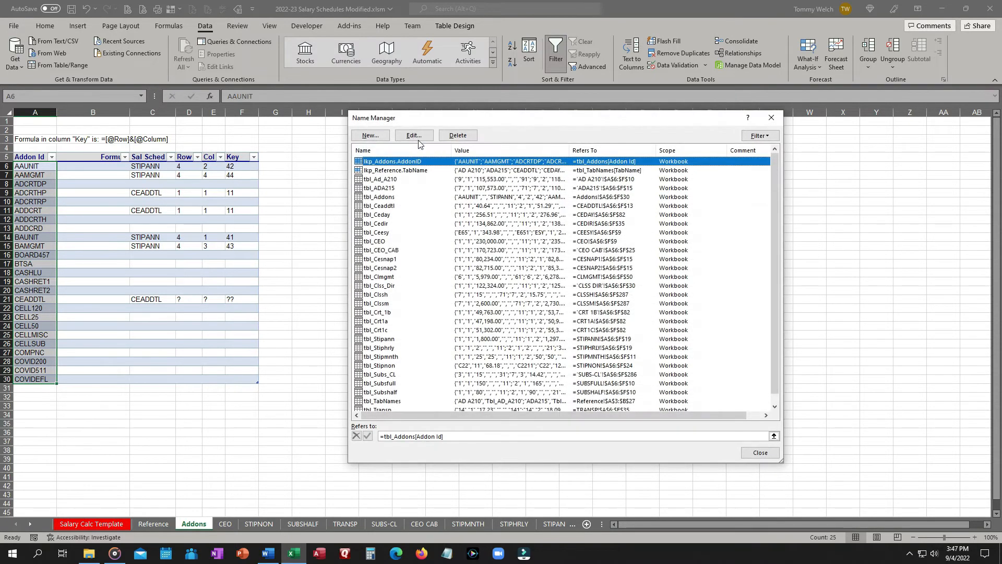
Open the lkp_Addons.AddonID name definition for review, cancel it, and close the Name Manager.
{"action": "left_click", "coordinate": [415, 136]}
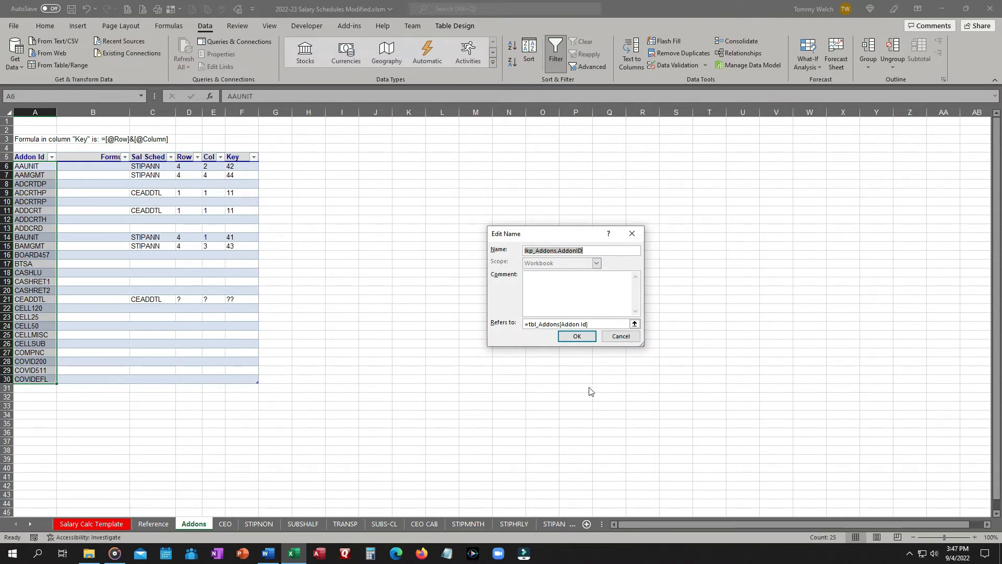
{"action": "left_click", "coordinate": [619, 336]}
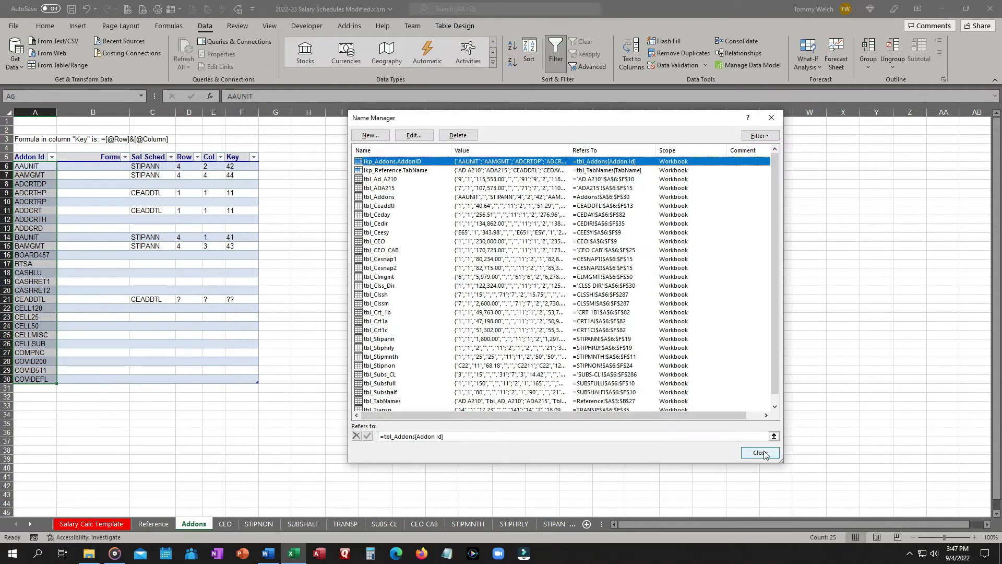
{"action": "left_click", "coordinate": [761, 453]}
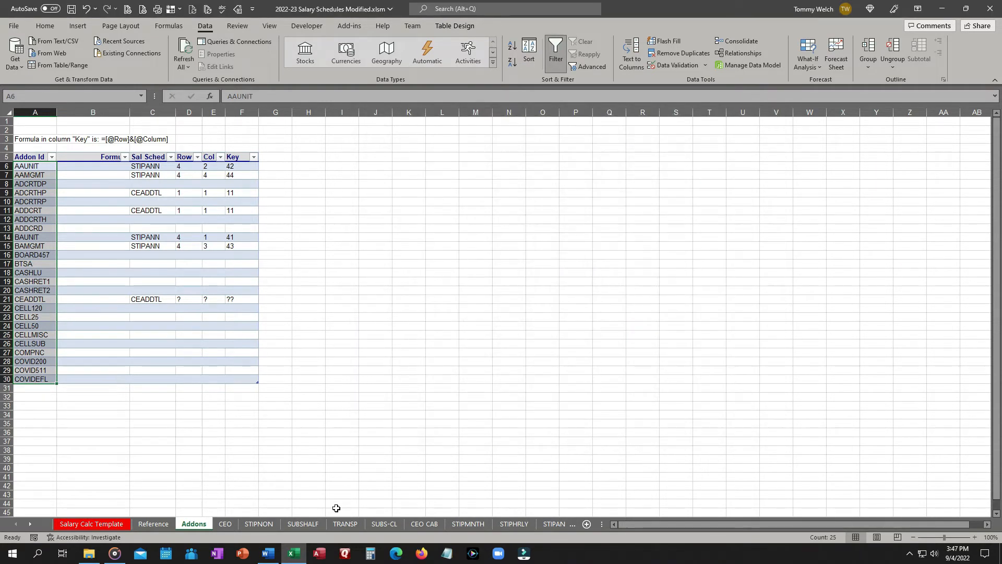
Clear the first addon cell F30 in the Other Earnings section of the Salary Calc Template.
{"action": "left_click", "coordinate": [104, 524]}
{"action": "scroll", "coordinate": [427, 435], "scroll_direction": "down", "scroll_amount": 3}
{"action": "scroll", "coordinate": [427, 435], "scroll_direction": "down", "scroll_amount": 1}
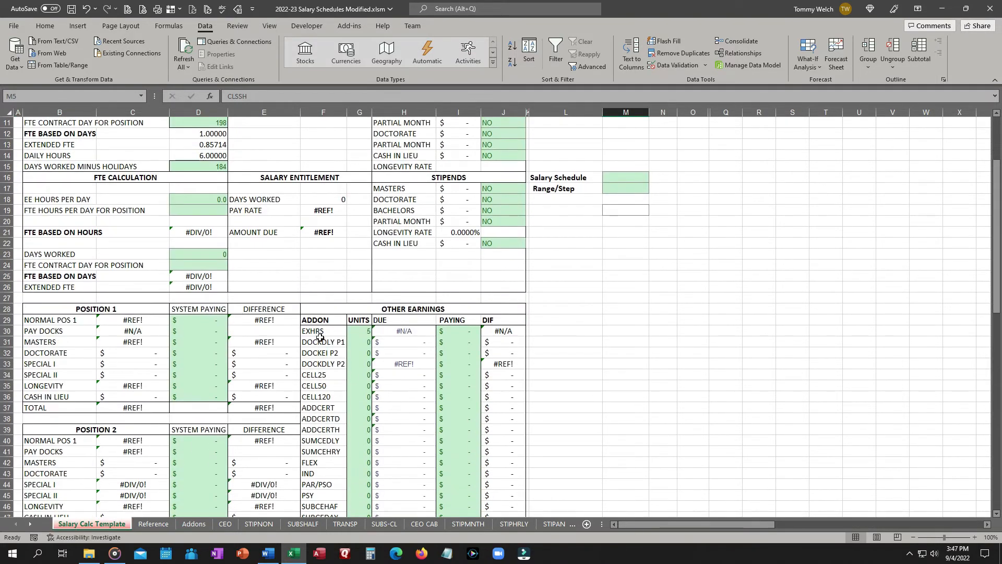
{"action": "left_click", "coordinate": [320, 332]}
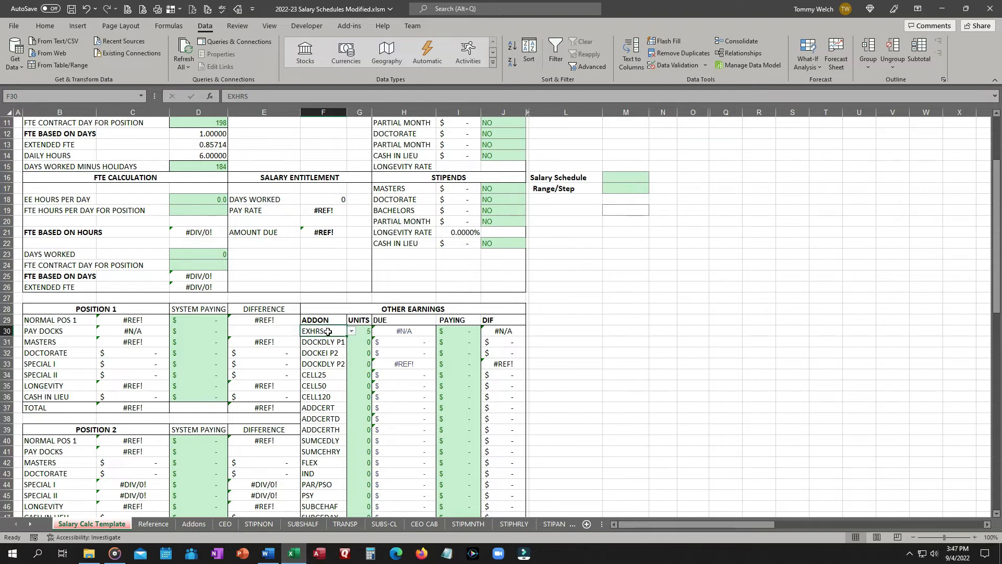
{"action": "key", "text": "Delete"}
Set F30's list data validation source to =lkp_Addons.AddonID.
{"action": "left_click", "coordinate": [667, 66]}
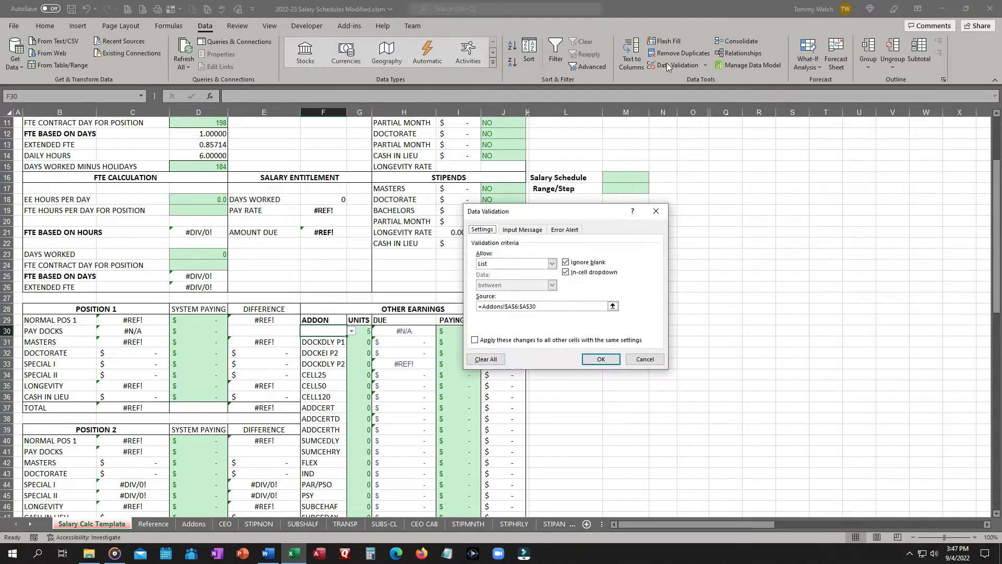
{"action": "left_click", "coordinate": [553, 306]}
{"action": "type", "text": "=lkp_Addons.AddonID"}
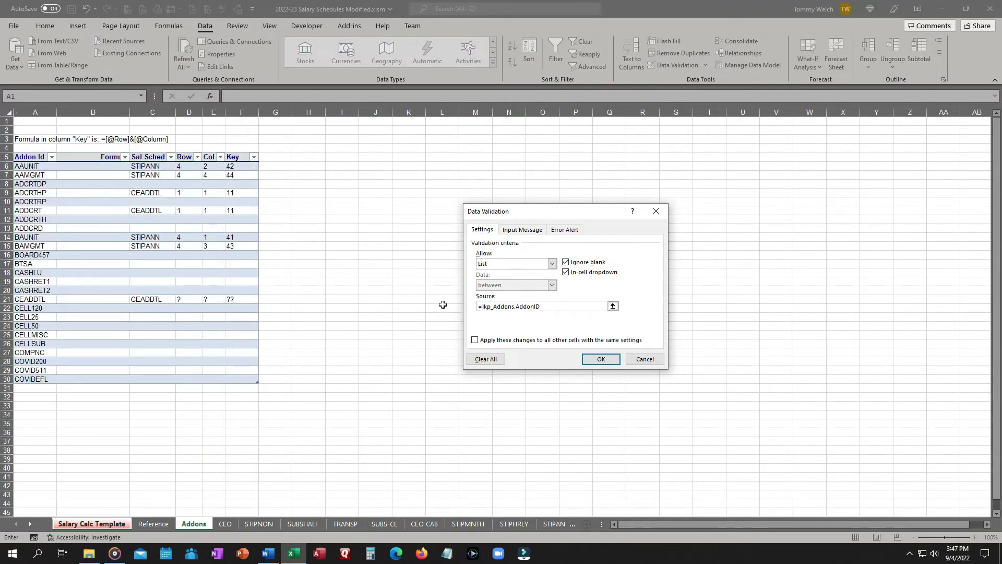
{"action": "left_click", "coordinate": [603, 359]}
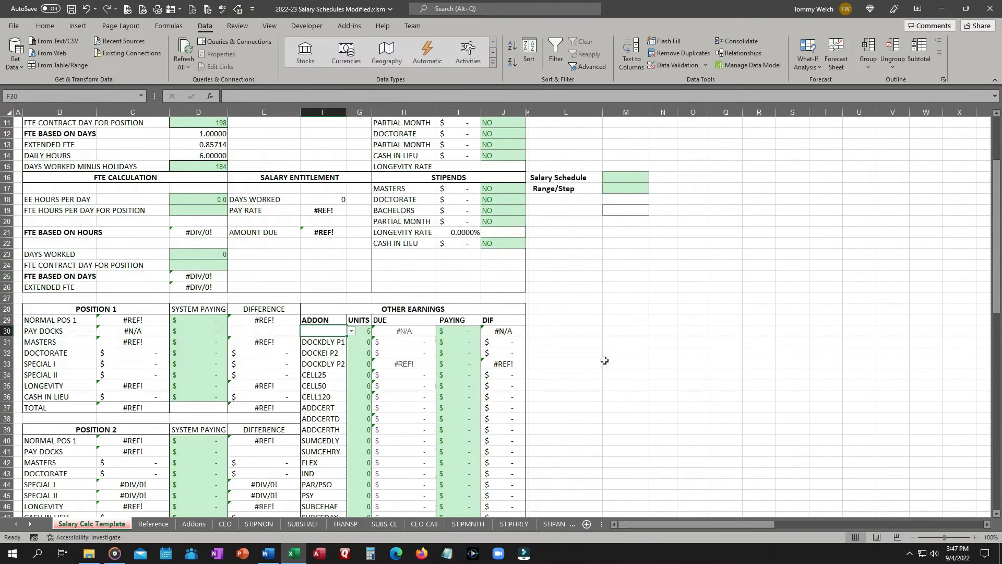
Open F30's addon dropdown and compare its entries with the Reference and Addons sheets.
{"action": "left_click", "coordinate": [352, 331]}
{"action": "mouse_move", "coordinate": [352, 355]}
{"action": "left_mouse_down"}
{"action": "mouse_move", "coordinate": [352, 381]}
{"action": "mouse_move", "coordinate": [351, 343]}
{"action": "left_mouse_up"}
{"action": "left_click", "coordinate": [633, 360]}
{"action": "left_click", "coordinate": [154, 524]}
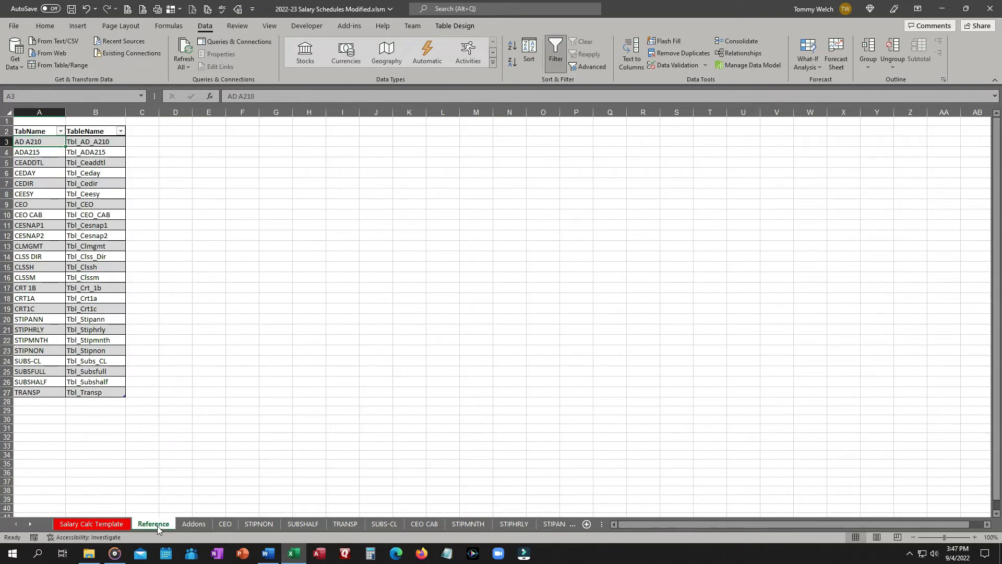
{"action": "left_click", "coordinate": [193, 524]}
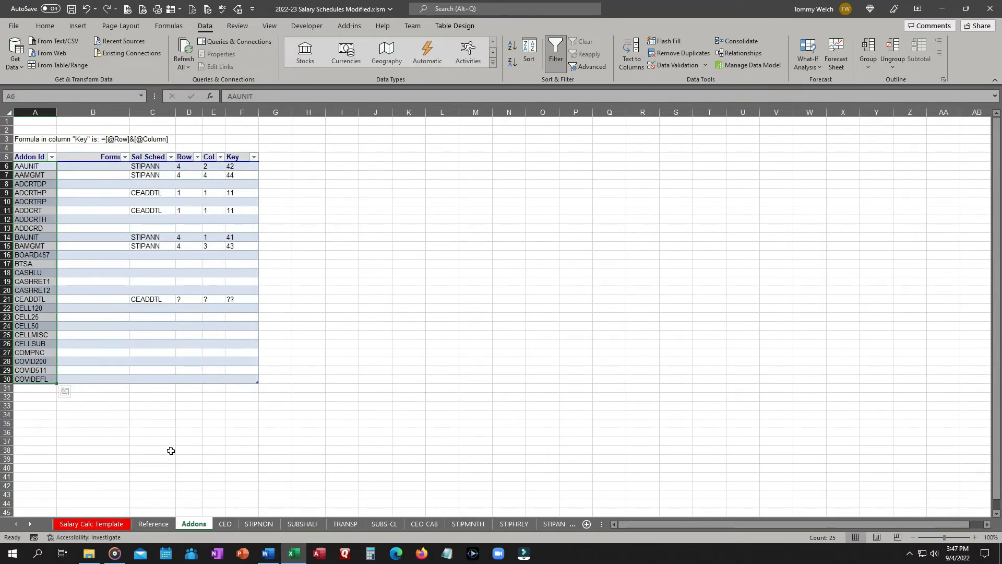
{"action": "left_click", "coordinate": [101, 526]}
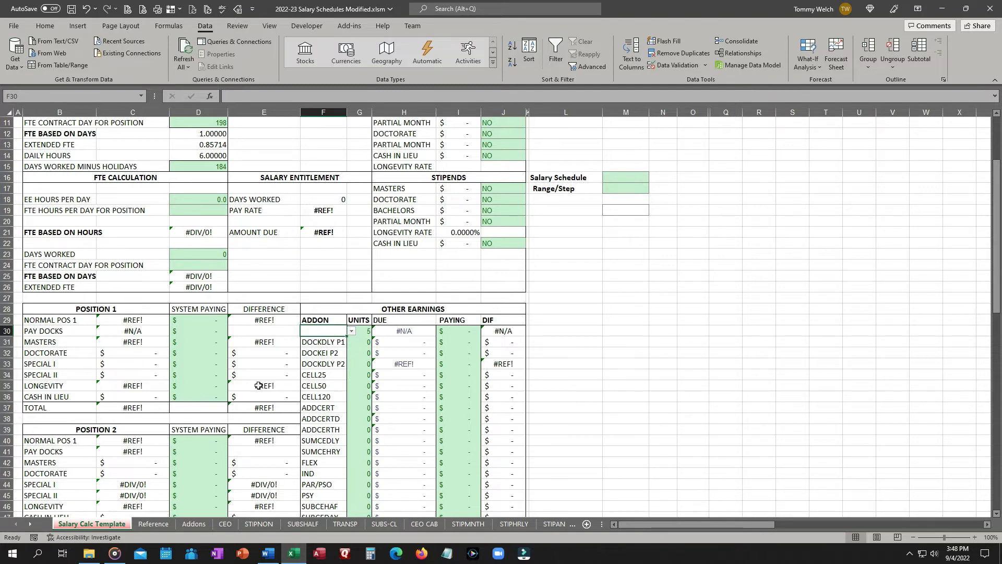
Copy the addon names in F31:F52 of the template and paste them below the Addon Id column of the Addons table.
{"action": "scroll", "coordinate": [669, 378], "scroll_direction": "up", "scroll_amount": 4}
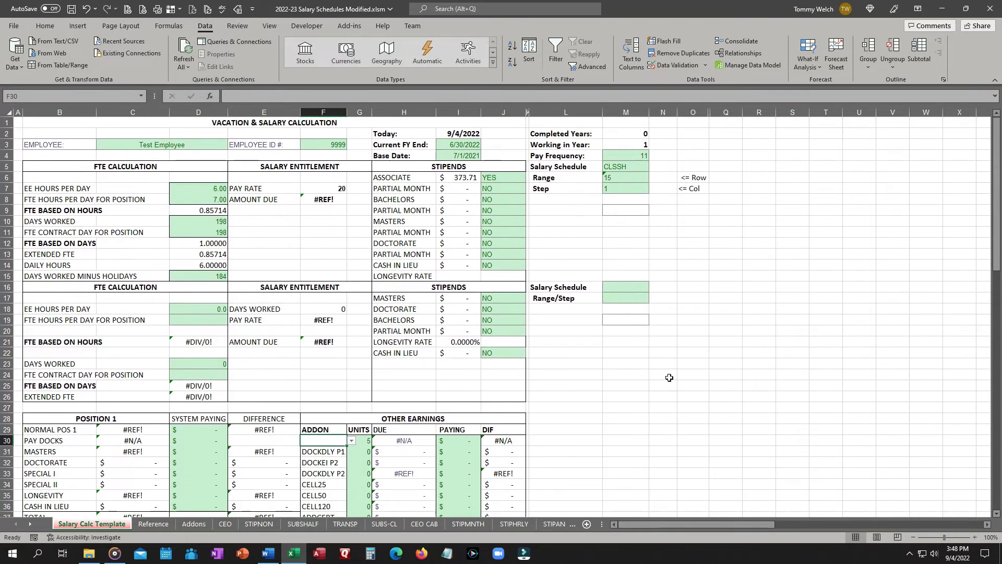
{"action": "scroll", "coordinate": [670, 377], "scroll_direction": "down", "scroll_amount": 4}
{"action": "scroll", "coordinate": [669, 377], "scroll_direction": "up", "scroll_amount": 3}
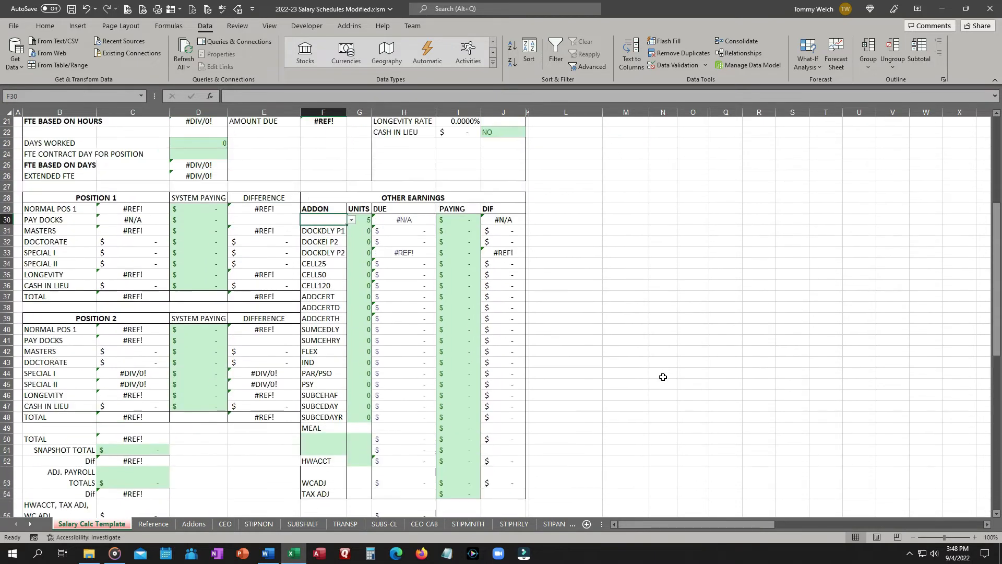
{"action": "left_click_drag", "start_coordinate": [312, 233], "coordinate": [325, 462]}
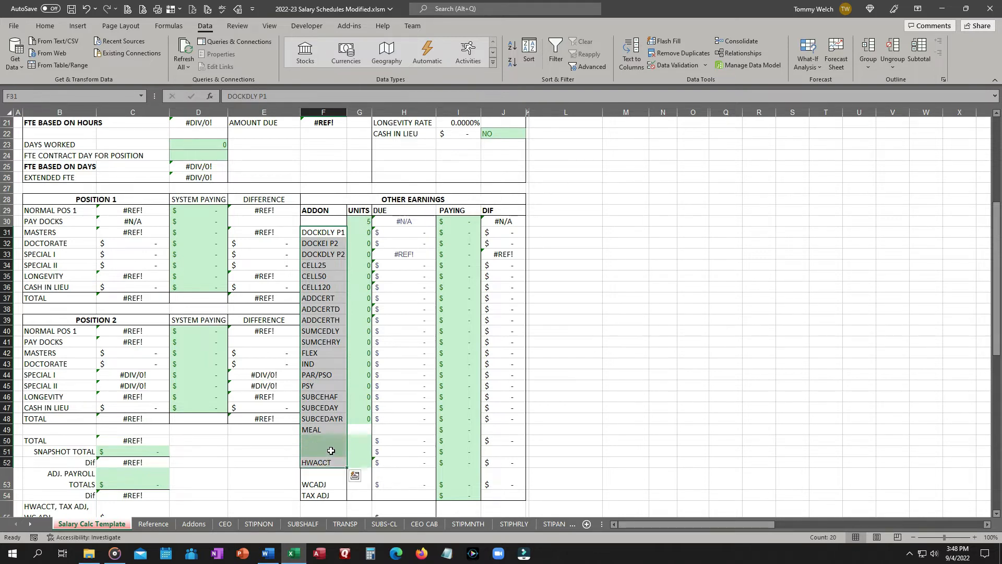
{"action": "key", "text": "ctrl+c"}
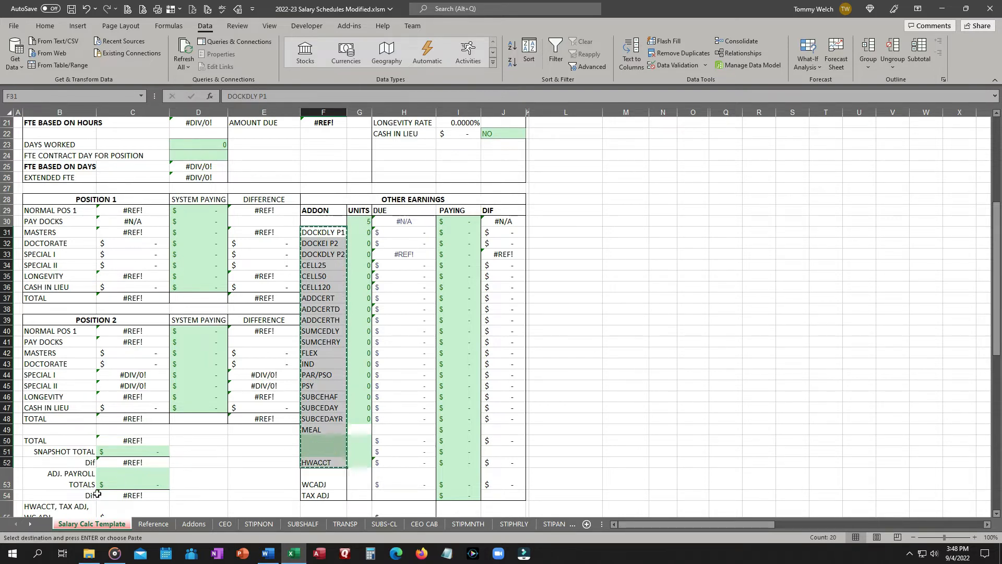
{"action": "left_click", "coordinate": [194, 523]}
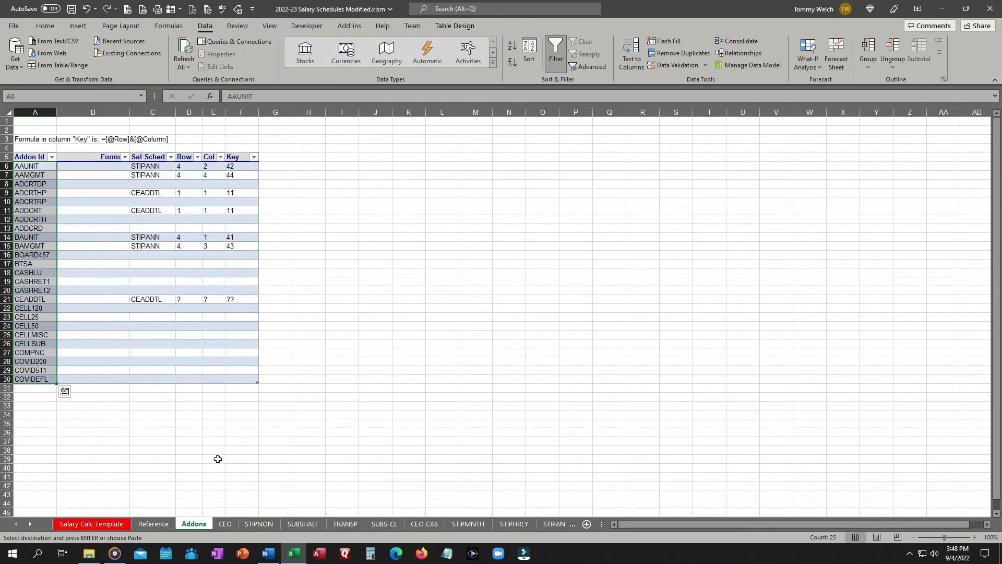
{"action": "right_click", "coordinate": [37, 389]}
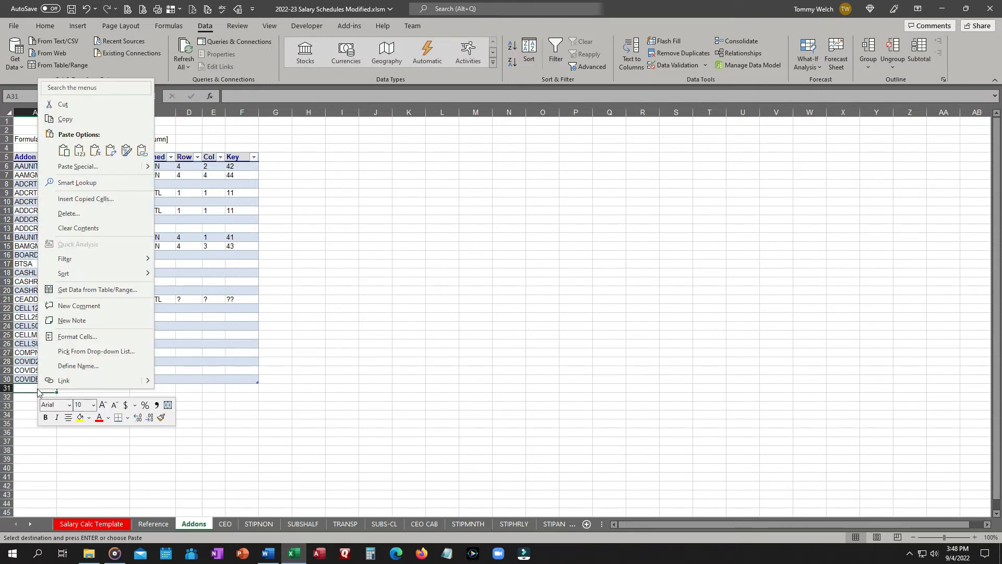
{"action": "left_click", "coordinate": [79, 151]}
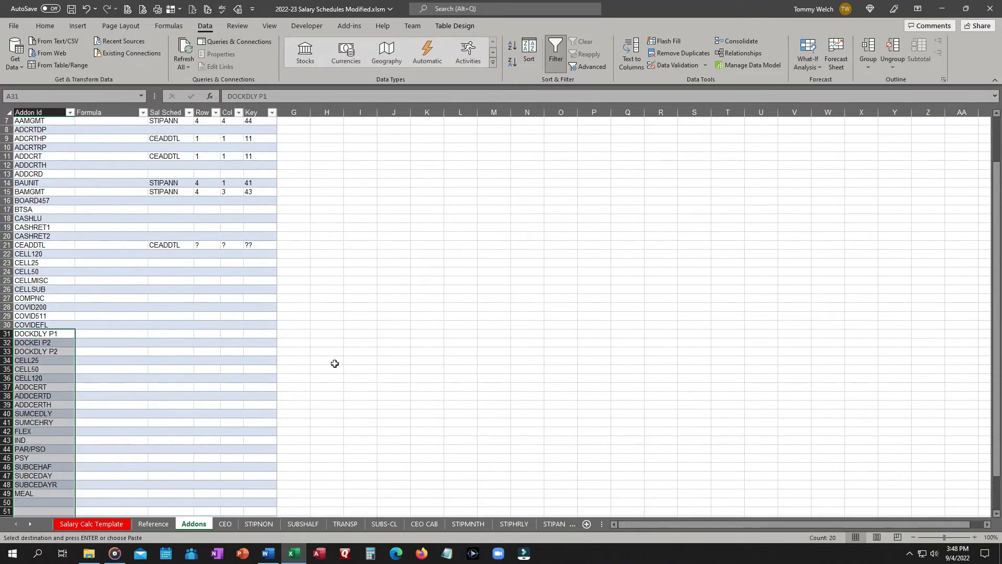
Delete the two blank rows 50 and 51 from the Addons table.
{"action": "scroll", "coordinate": [334, 363], "scroll_direction": "down", "scroll_amount": 5}
{"action": "scroll", "coordinate": [334, 363], "scroll_direction": "up", "scroll_amount": 3}
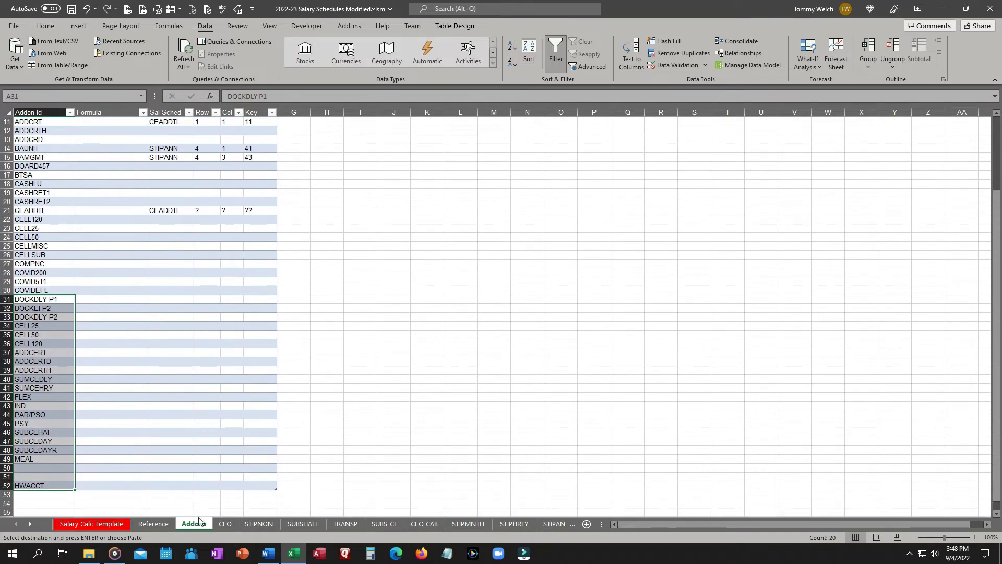
{"action": "left_click", "coordinate": [6, 469]}
{"action": "left_click_drag", "start_coordinate": [6, 469], "coordinate": [5, 477]}
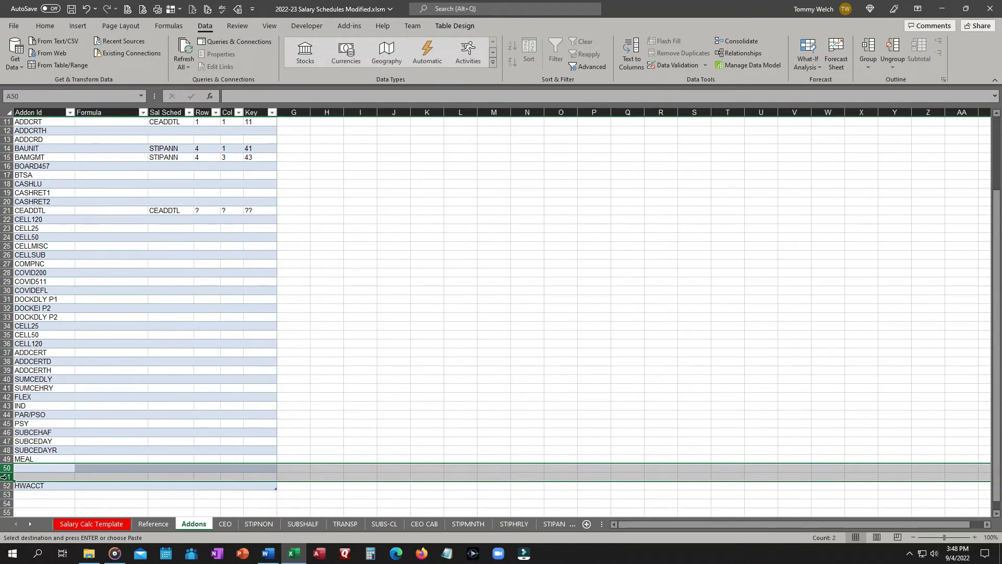
{"action": "right_click", "coordinate": [5, 477]}
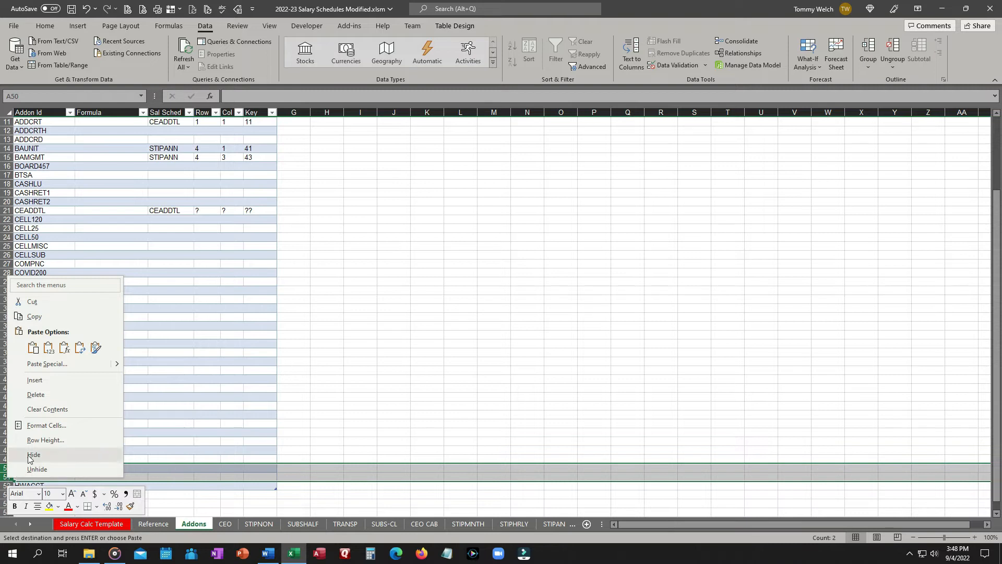
{"action": "left_click", "coordinate": [39, 394]}
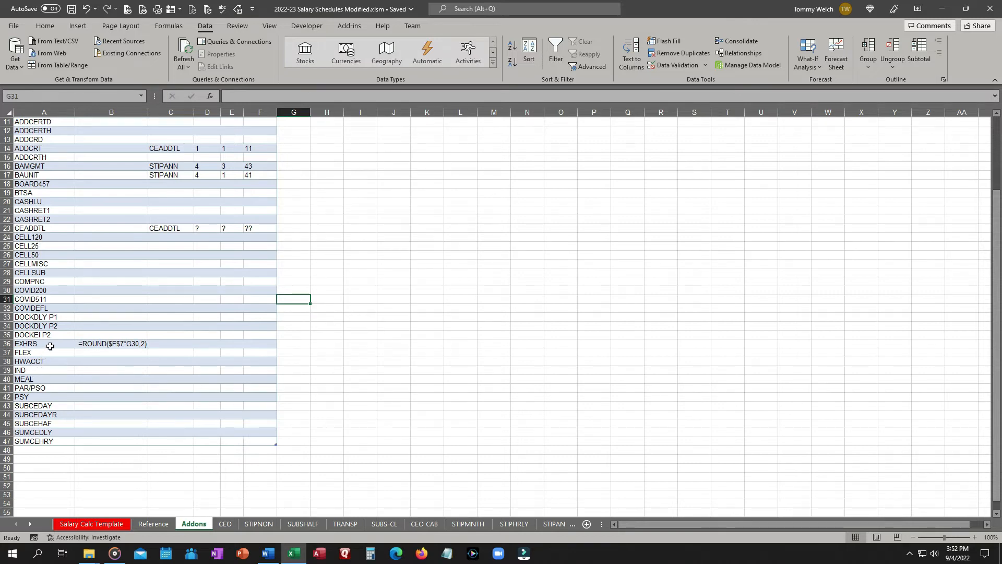
Choose EXHRS from the addon dropdown in F30 of the Salary Calc Template.
{"action": "left_click", "coordinate": [107, 525]}
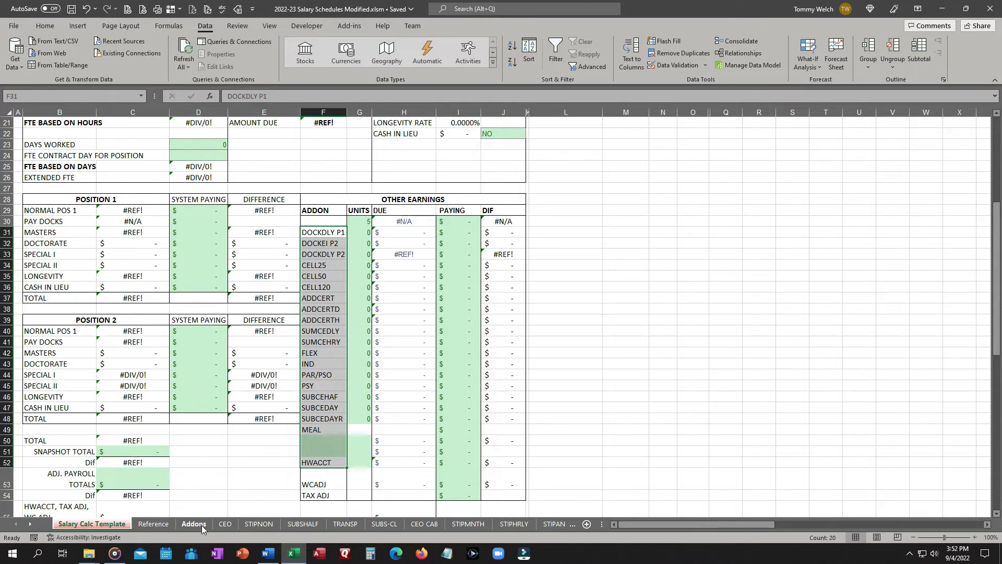
{"action": "left_click", "coordinate": [320, 222]}
{"action": "left_click", "coordinate": [352, 222]}
{"action": "left_click", "coordinate": [352, 255]}
{"action": "left_click_drag", "start_coordinate": [352, 252], "coordinate": [351, 262]}
{"action": "left_click", "coordinate": [333, 252]}
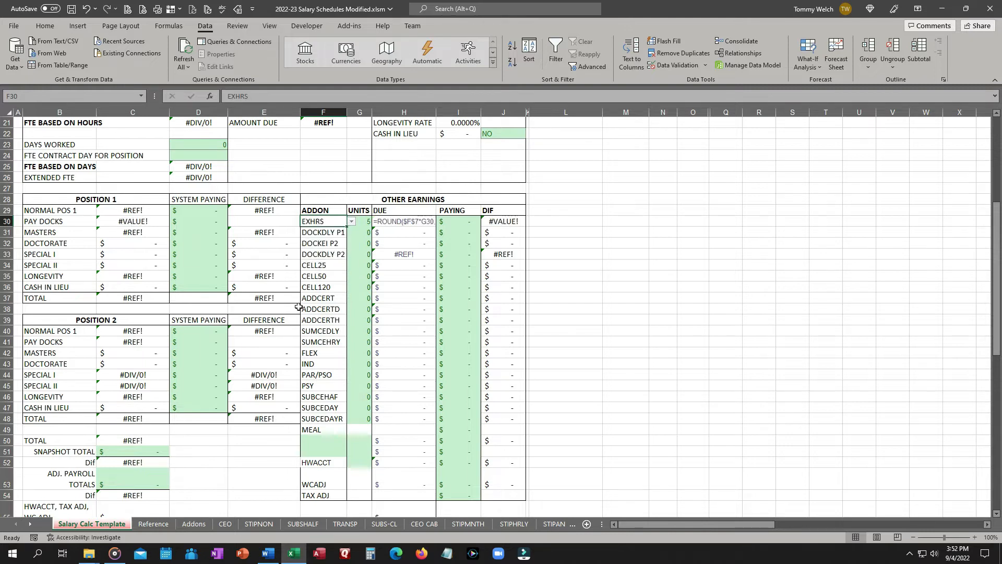
Copy F30 with its dropdown and paste it over F31:F49 keeping source formatting.
{"action": "left_click", "coordinate": [322, 234]}
{"action": "left_click", "coordinate": [329, 222]}
{"action": "key", "text": "ctrl+c"}
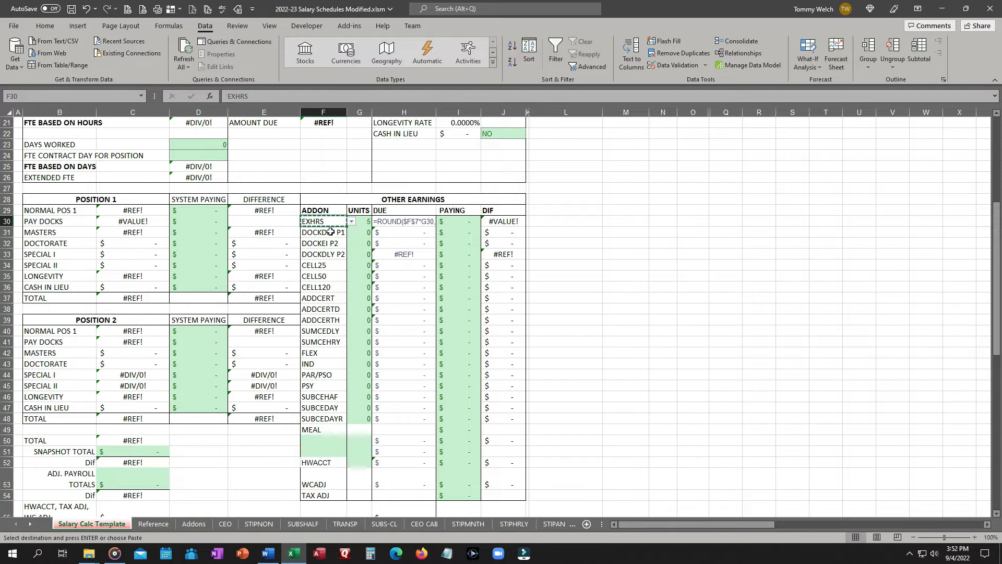
{"action": "left_click", "coordinate": [331, 231]}
{"action": "left_click_drag", "start_coordinate": [330, 231], "coordinate": [317, 431]}
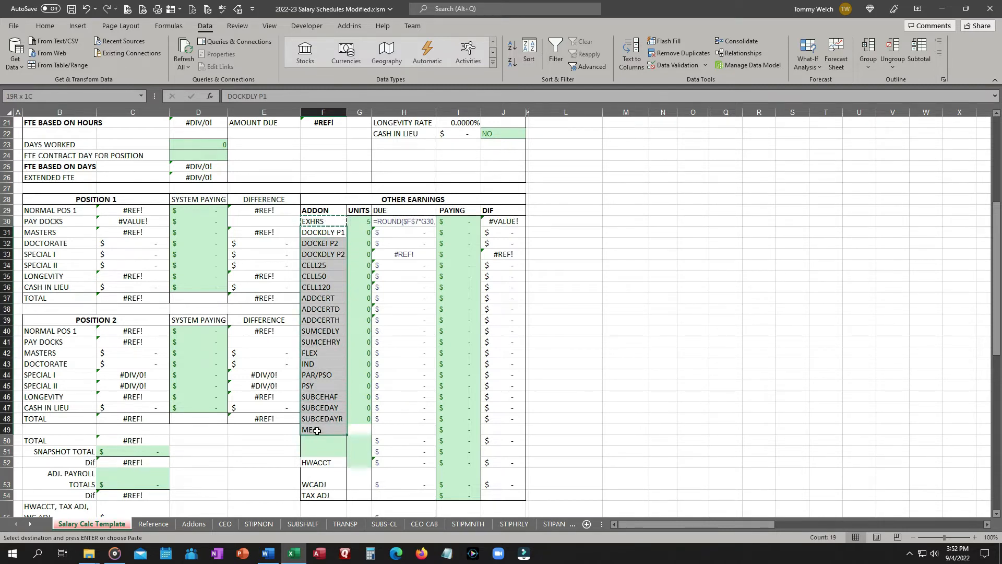
{"action": "left_click", "coordinate": [44, 26]}
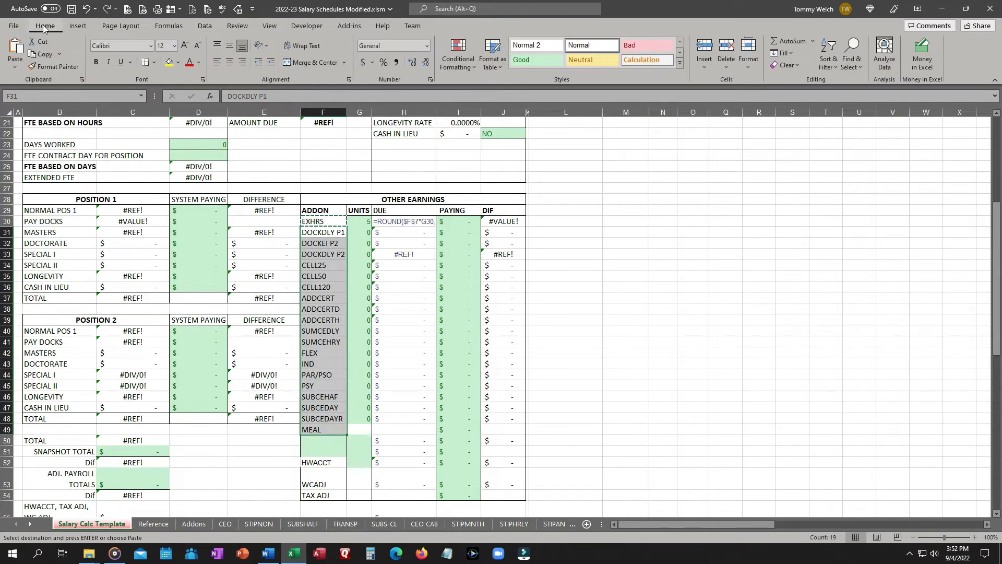
{"action": "left_click", "coordinate": [15, 67]}
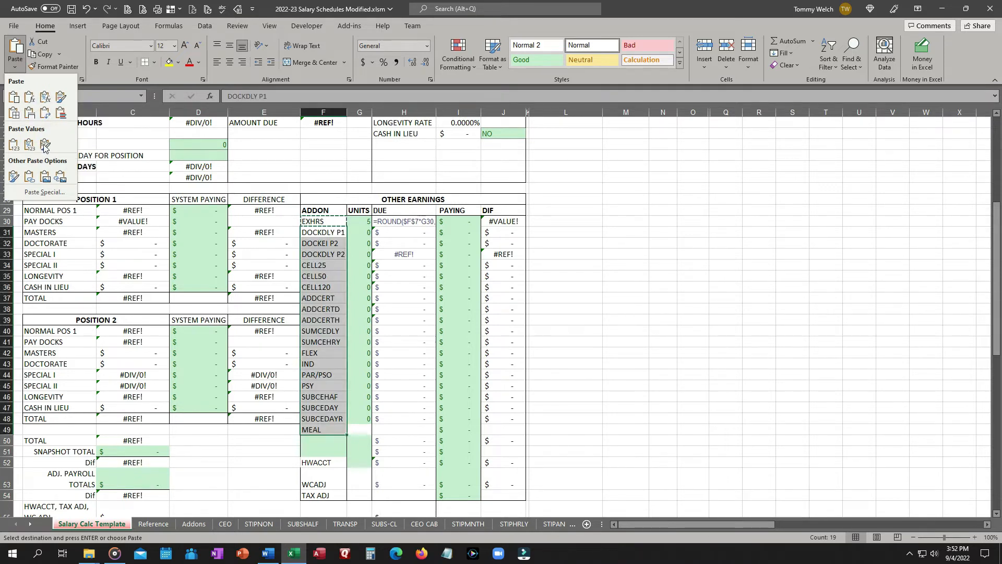
{"action": "left_click", "coordinate": [62, 99]}
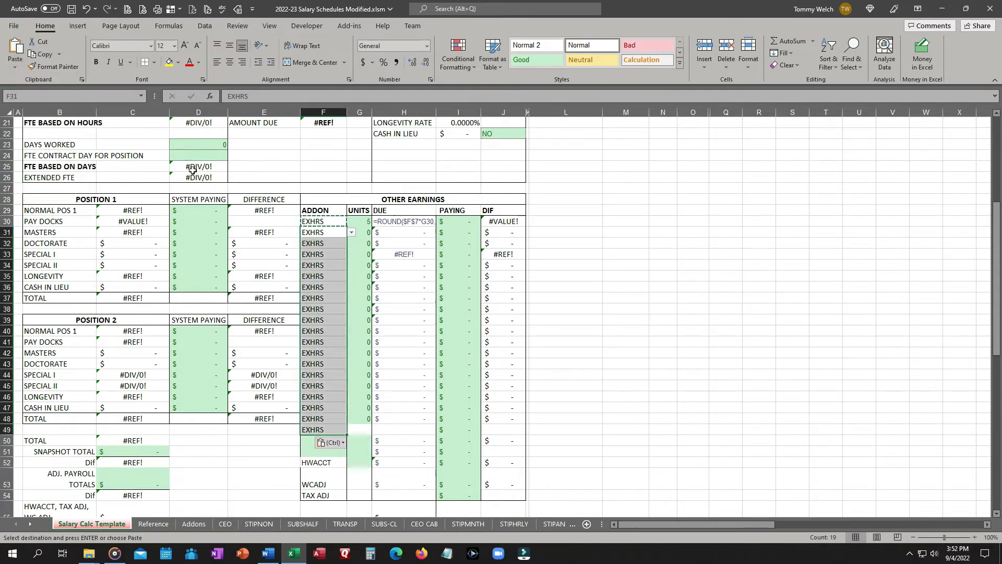
Check the pasted addon cells and undo the paste over F31:F49.
{"action": "left_click", "coordinate": [320, 235]}
{"action": "key", "text": "Down"}
{"action": "key", "text": "Down"}
{"action": "key", "text": "Down"}
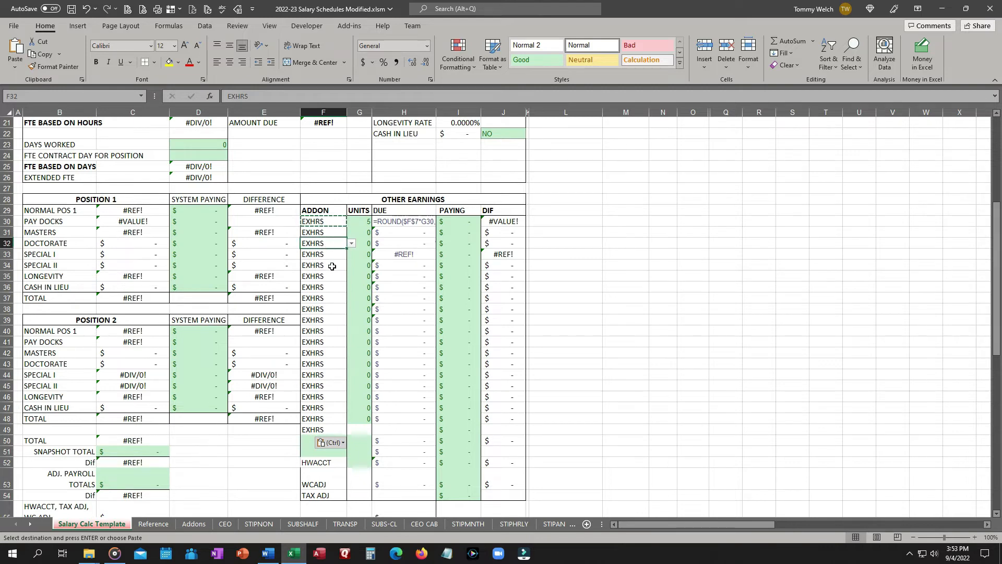
{"action": "left_click", "coordinate": [332, 236]}
{"action": "left_click", "coordinate": [329, 268]}
{"action": "left_click", "coordinate": [328, 288]}
{"action": "left_click", "coordinate": [332, 253]}
{"action": "left_click", "coordinate": [333, 235]}
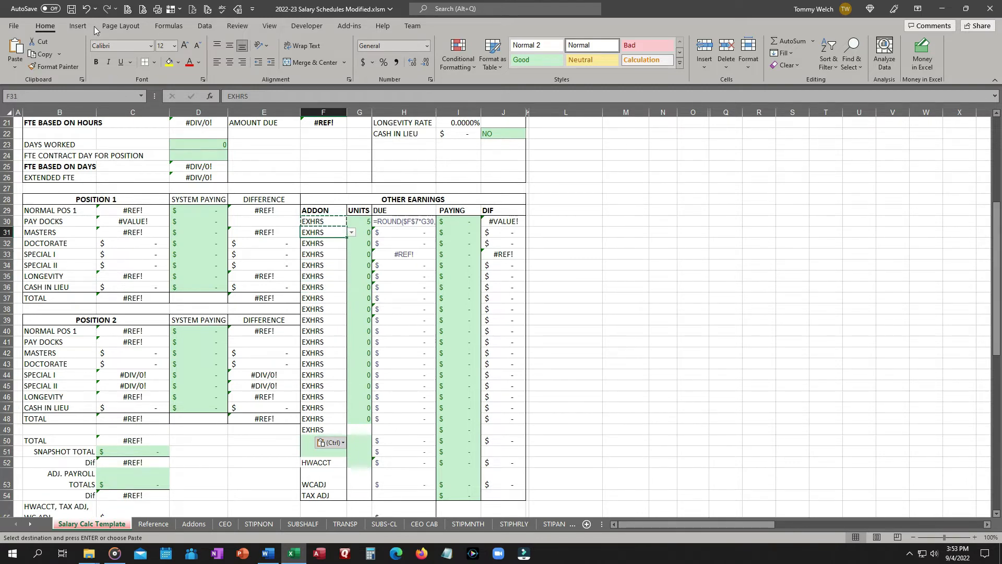
{"action": "left_click", "coordinate": [87, 9]}
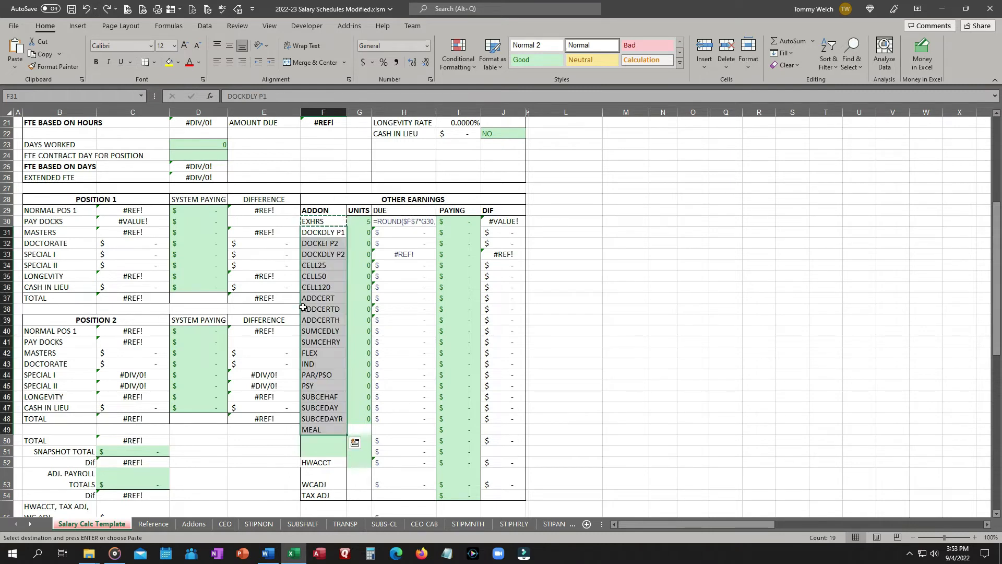
Copy the addon names in F31:F52 and paste them into column M starting at M31 as a backup.
{"action": "left_click", "coordinate": [334, 232]}
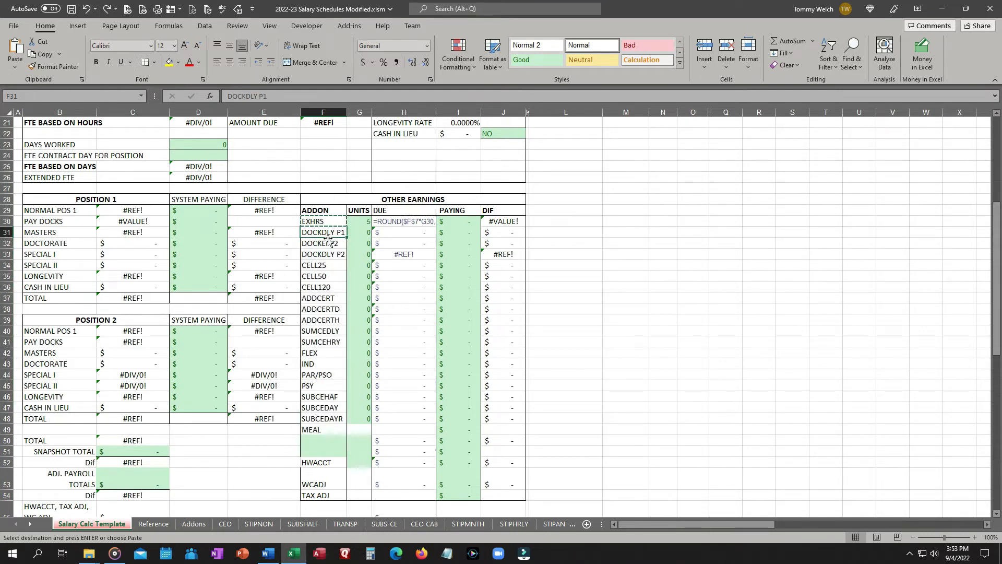
{"action": "left_click_drag", "start_coordinate": [329, 234], "coordinate": [325, 464]}
{"action": "key", "text": "ctrl+c"}
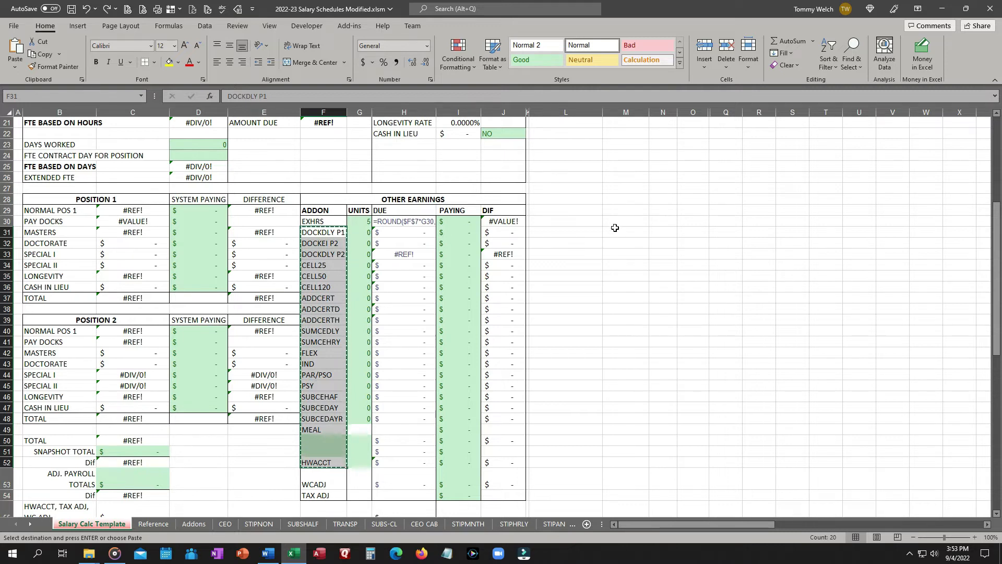
{"action": "right_click", "coordinate": [625, 236]}
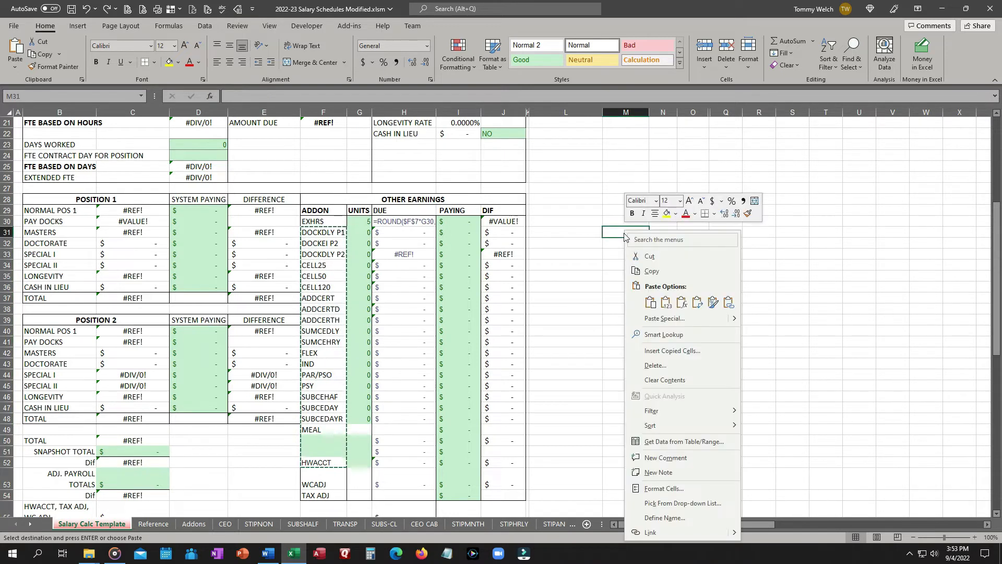
{"action": "left_click", "coordinate": [651, 303]}
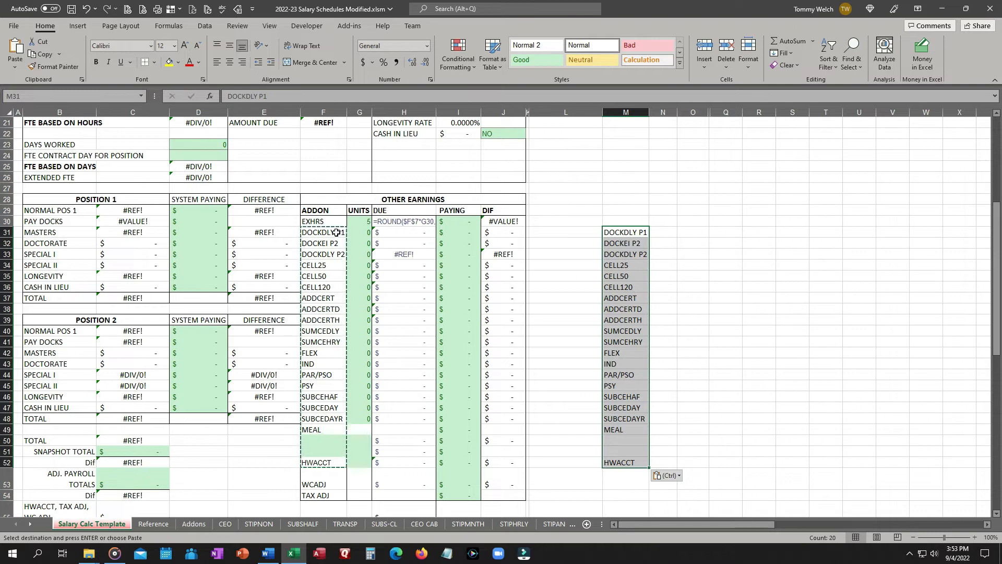
Try to paste only the formatting of the copied addon cells over F31:F49.
{"action": "left_click", "coordinate": [323, 222]}
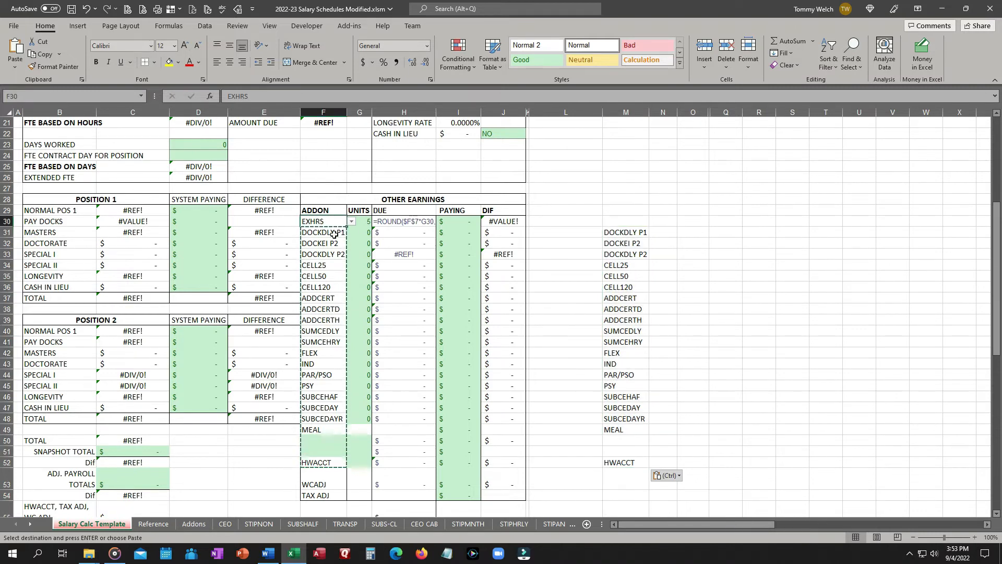
{"action": "left_click_drag", "start_coordinate": [334, 234], "coordinate": [324, 435]}
{"action": "right_click", "coordinate": [324, 434]}
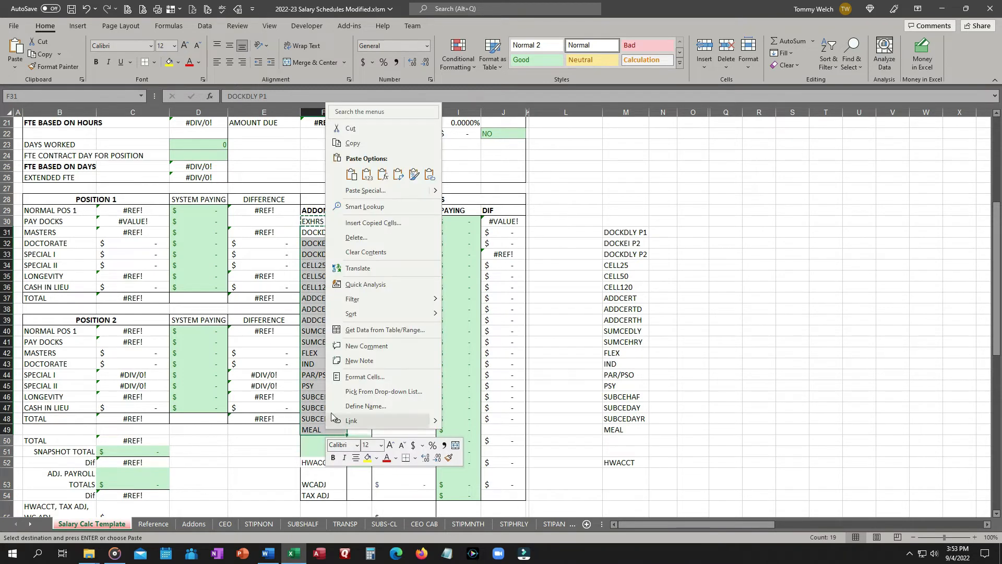
{"action": "left_click", "coordinate": [421, 175]}
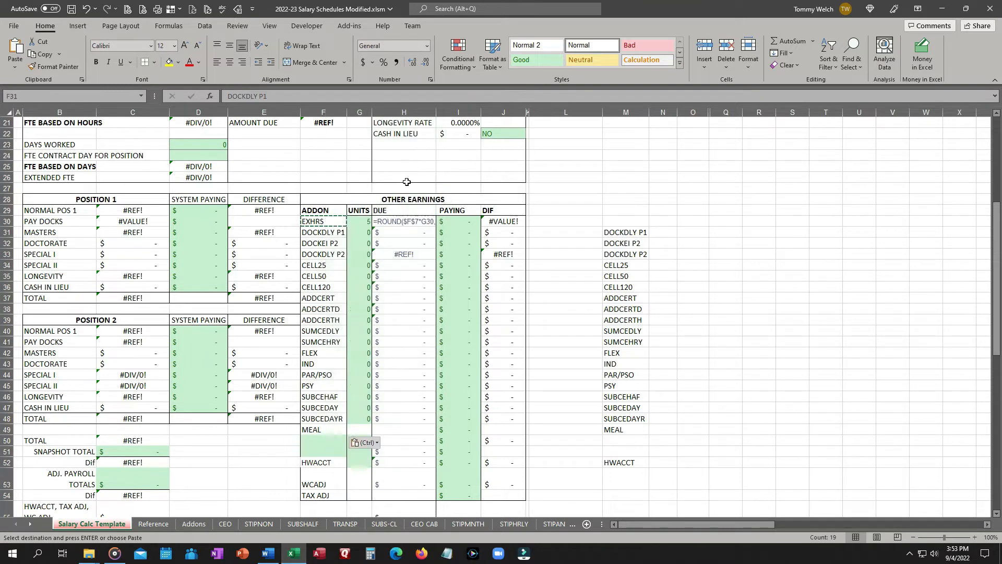
{"action": "left_click", "coordinate": [335, 232]}
{"action": "left_click", "coordinate": [331, 222]}
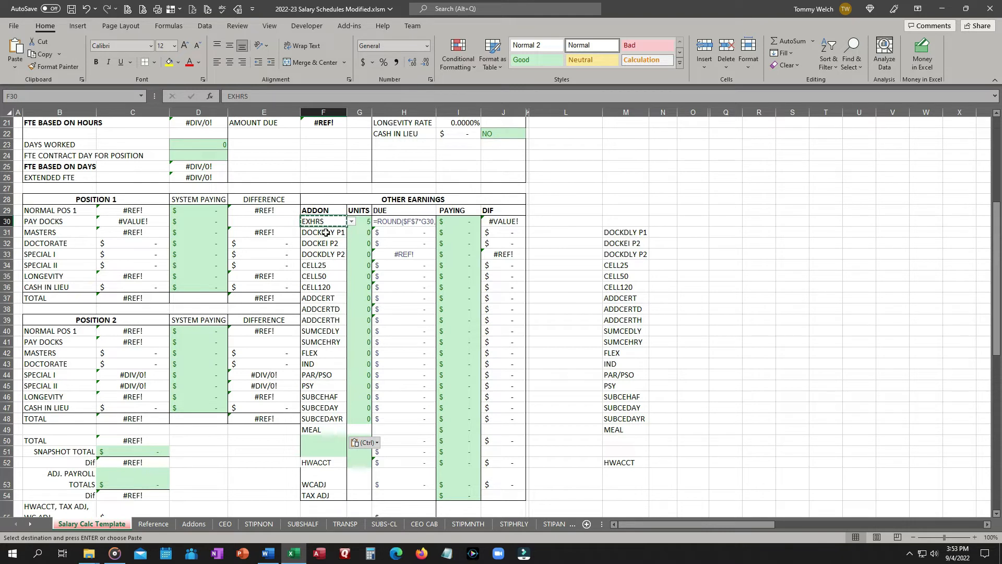
{"action": "key", "text": "Escape"}
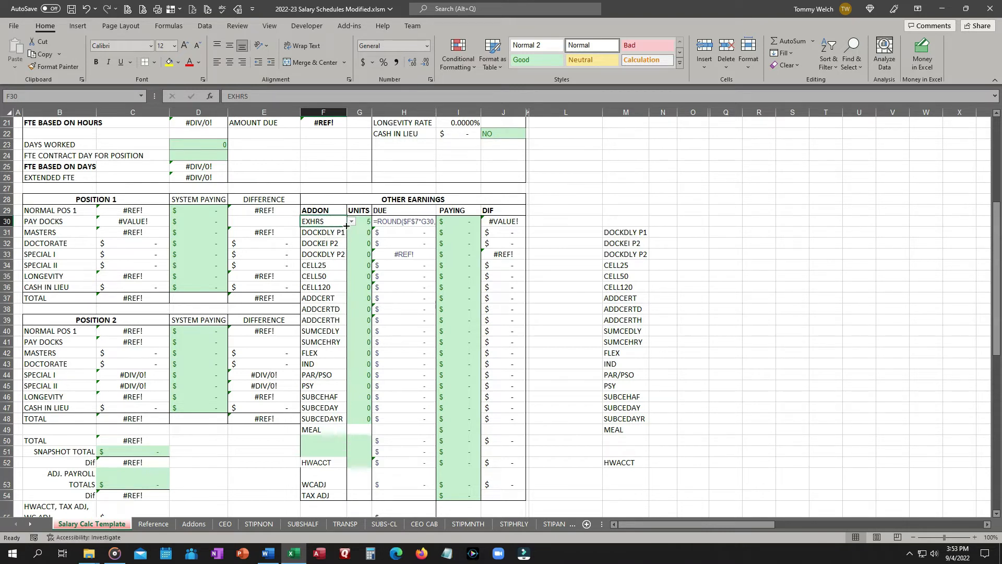
Fill the F30 EXHRS dropdown down through F49 and paste the dropdown cell into F52.
{"action": "left_click_drag", "start_coordinate": [346, 226], "coordinate": [345, 431]}
{"action": "left_click", "coordinate": [330, 308]}
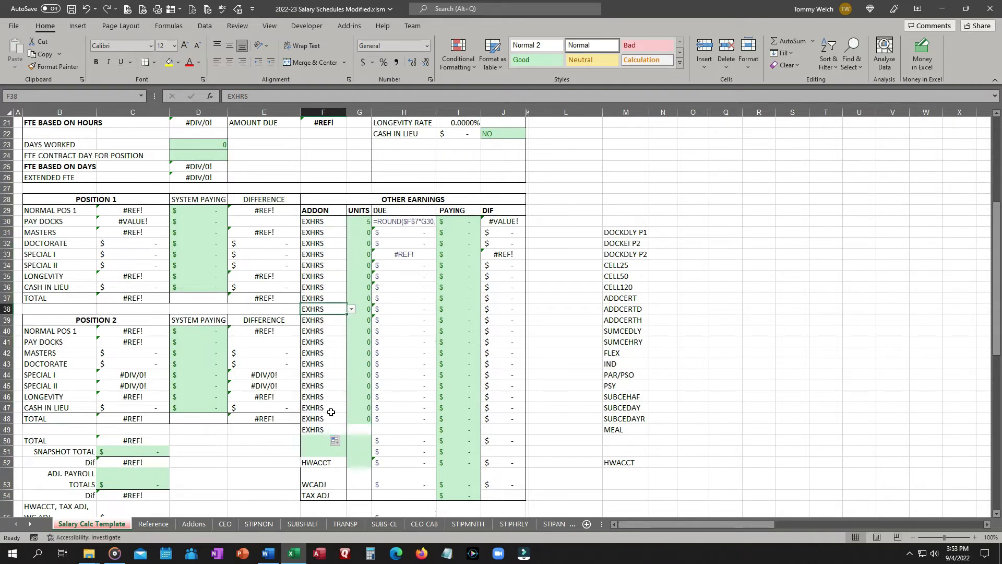
{"action": "left_click", "coordinate": [323, 428]}
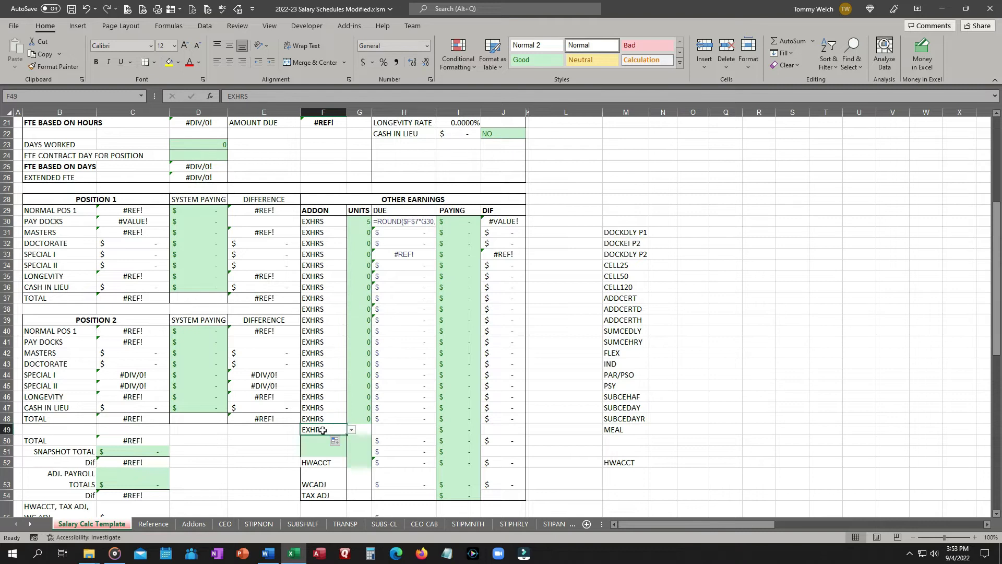
{"action": "key", "text": "ctrl+c"}
{"action": "left_click", "coordinate": [328, 463]}
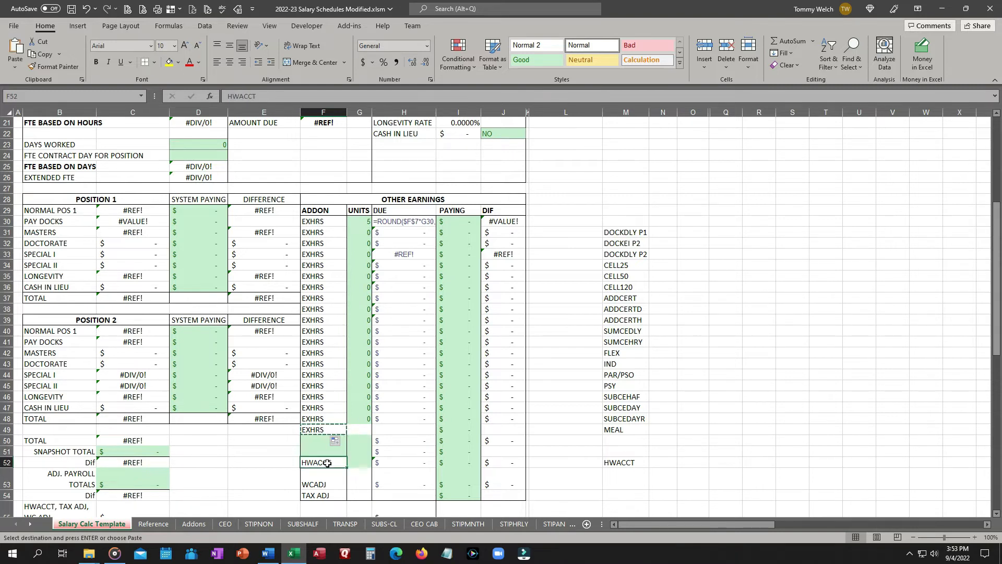
{"action": "key", "text": "ctrl+v"}
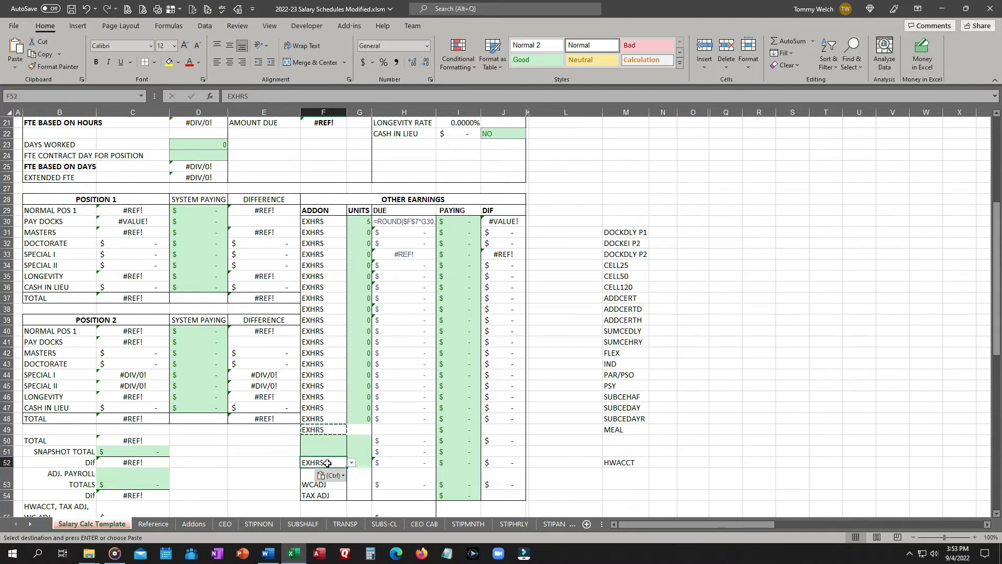
{"action": "left_click", "coordinate": [308, 486]}
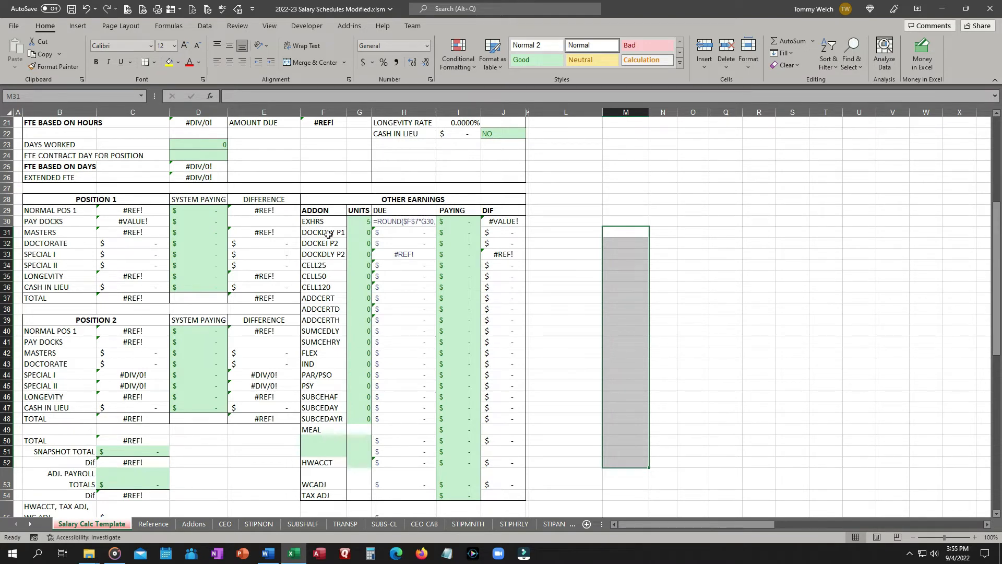
Open the addon dropdown in F31 to check its list of choices.
{"action": "left_click", "coordinate": [328, 232]}
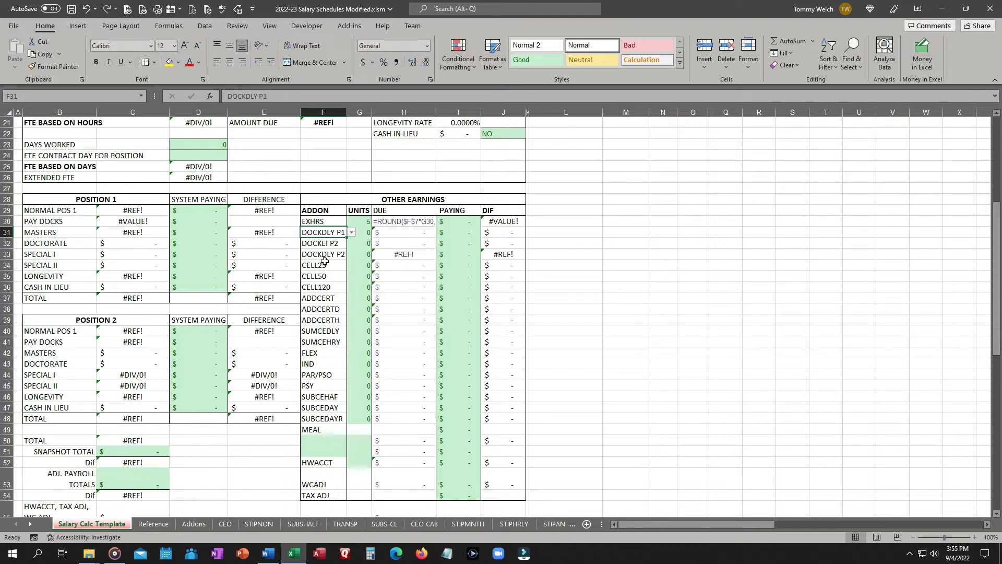
{"action": "left_click", "coordinate": [352, 232]}
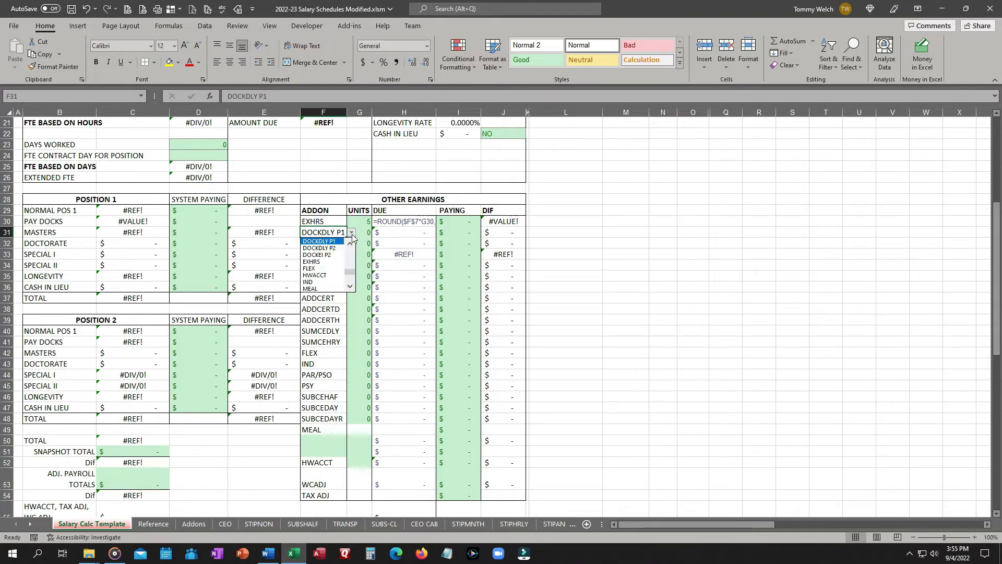
{"action": "left_click", "coordinate": [352, 235]}
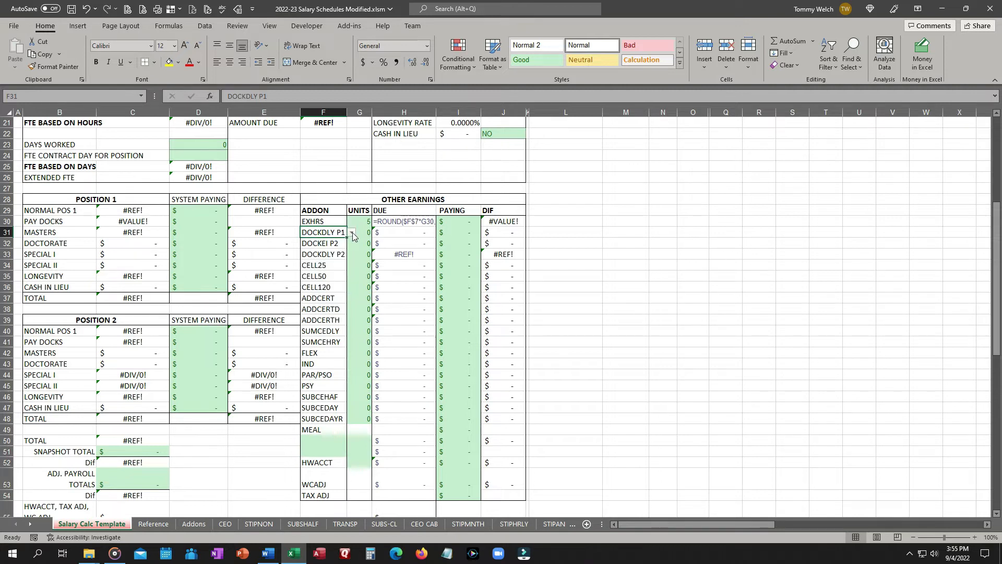
{"action": "left_click", "coordinate": [354, 234]}
{"action": "left_click", "coordinate": [766, 254]}
Review the Addons, Reference, Salary Calc Template and CEO sheets.
{"action": "left_click", "coordinate": [194, 523]}
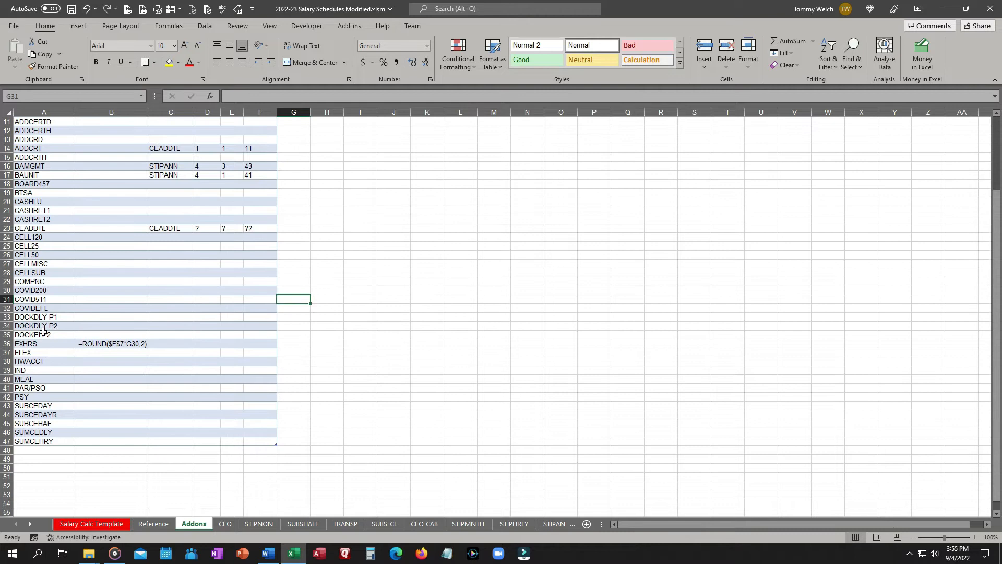
{"action": "scroll", "coordinate": [39, 323], "scroll_direction": "up", "scroll_amount": 3}
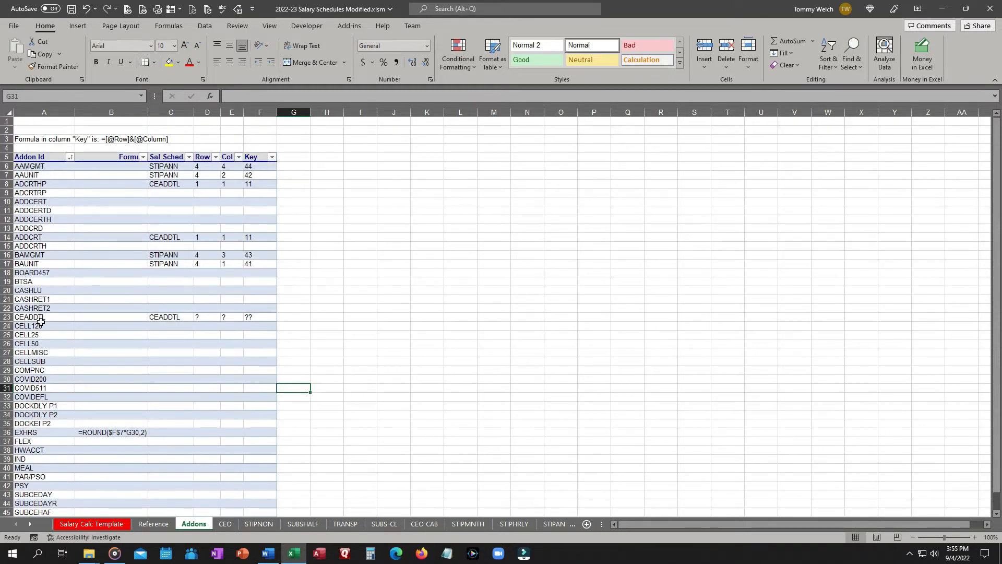
{"action": "left_click", "coordinate": [152, 524]}
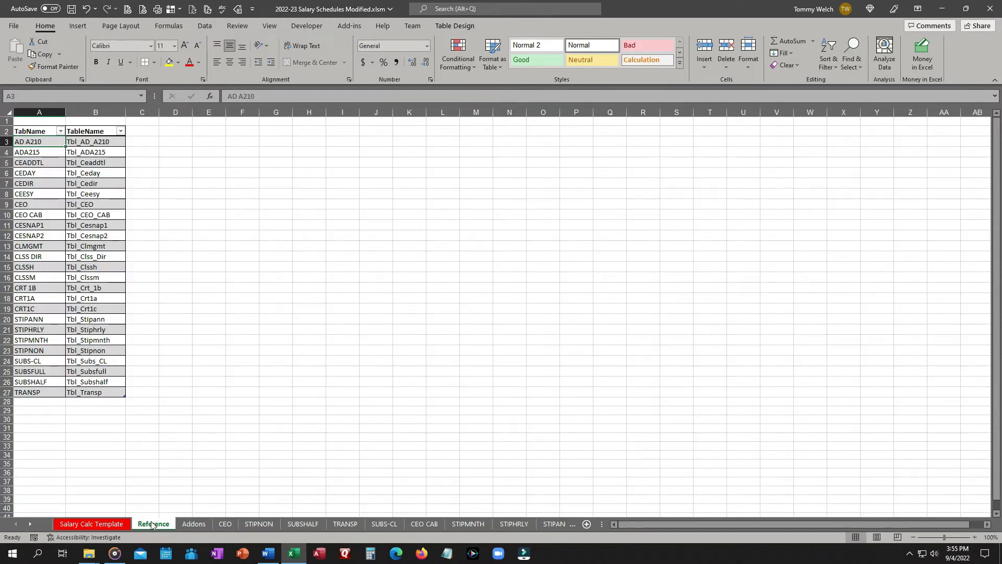
{"action": "left_click", "coordinate": [98, 524]}
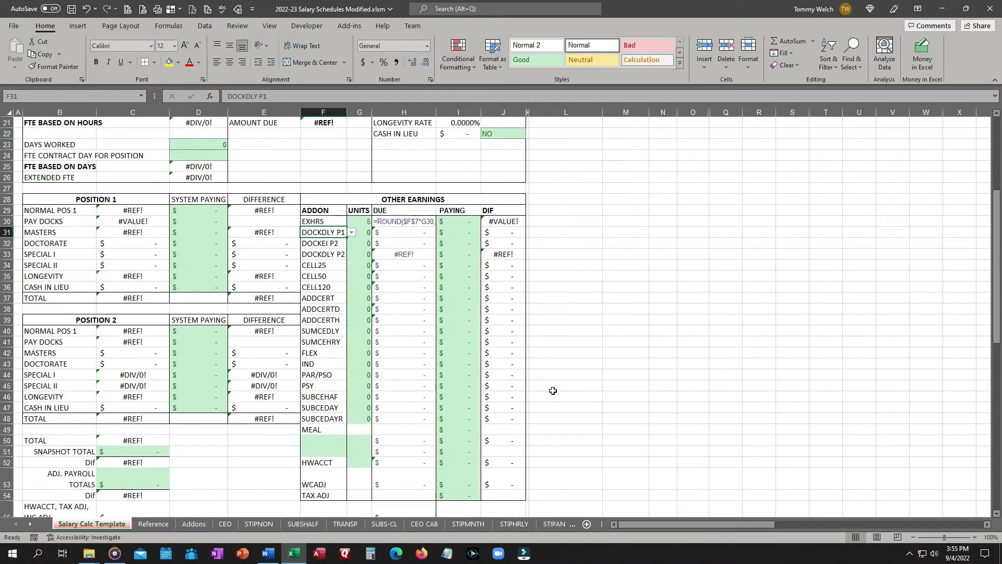
{"action": "scroll", "coordinate": [552, 392], "scroll_direction": "up", "scroll_amount": 7}
{"action": "scroll", "coordinate": [553, 390], "scroll_direction": "down", "scroll_amount": 4}
{"action": "scroll", "coordinate": [553, 391], "scroll_direction": "up", "scroll_amount": 4}
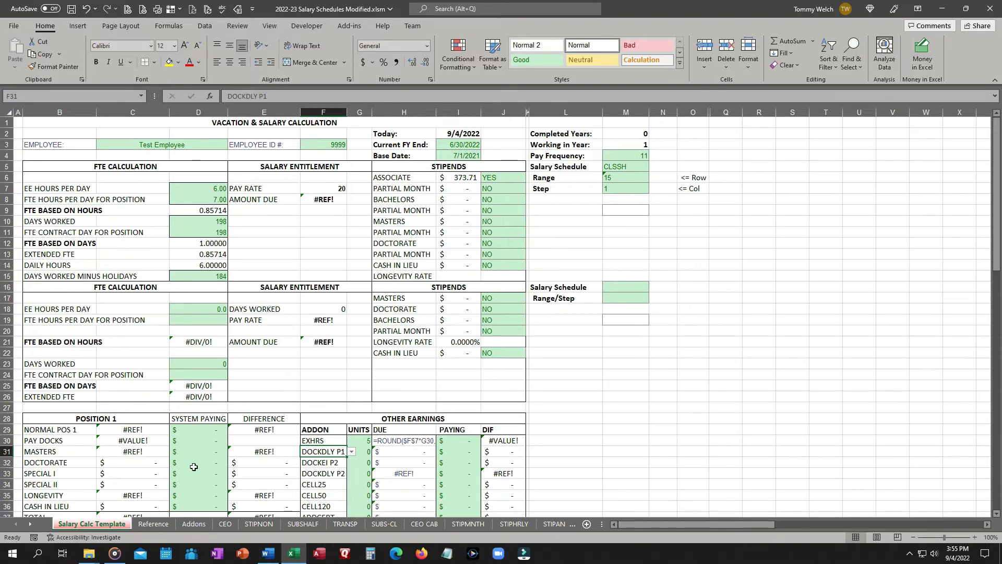
{"action": "left_click", "coordinate": [224, 525]}
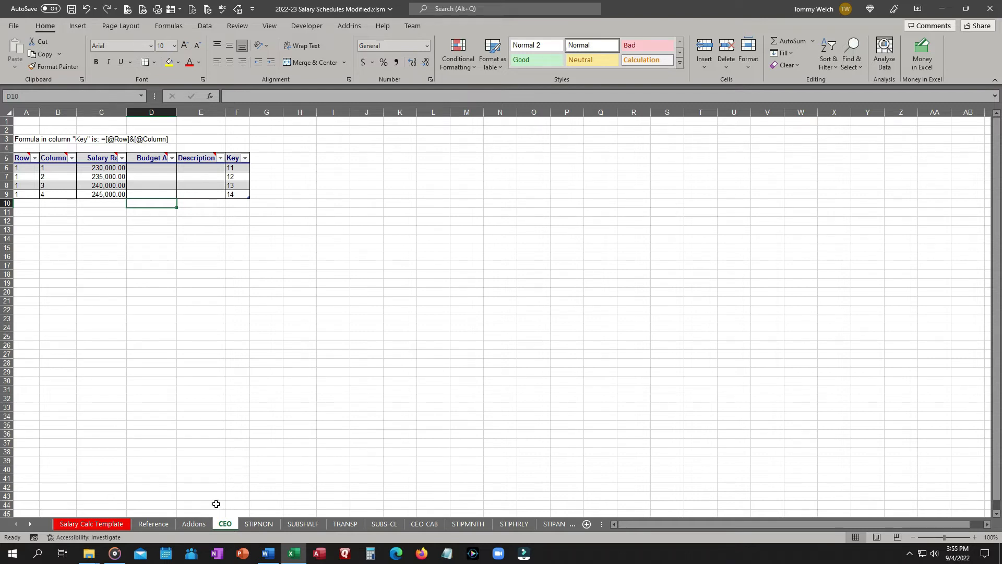
{"action": "left_click", "coordinate": [190, 525]}
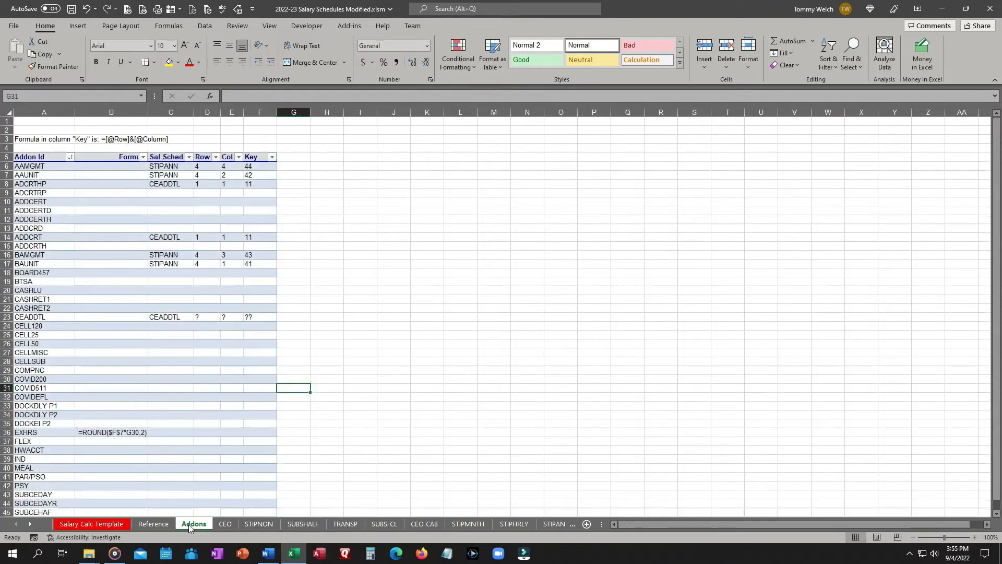
Try to insert a column before column A across the grouped sheets from Addons to SUBSFULL.
{"action": "left_click", "coordinate": [30, 524], "text": "ctrl"}
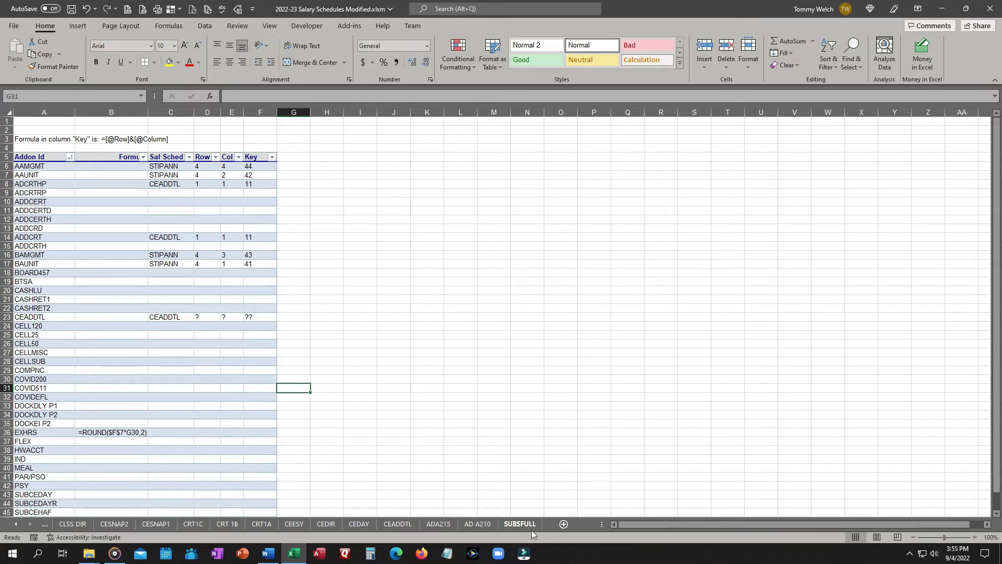
{"action": "left_click", "coordinate": [522, 526], "text": "shift"}
{"action": "right_click", "coordinate": [35, 112]}
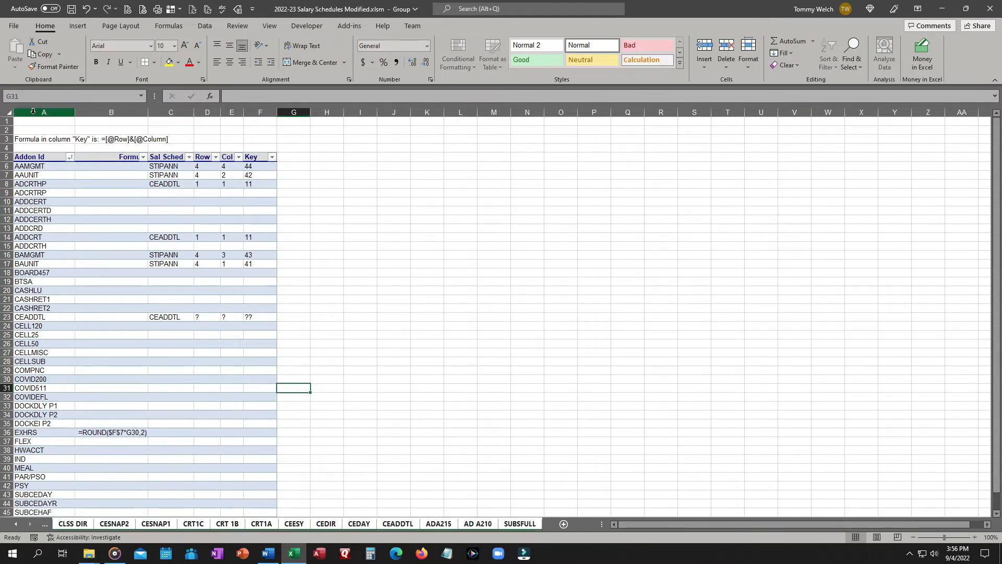
{"action": "left_click", "coordinate": [380, 271]}
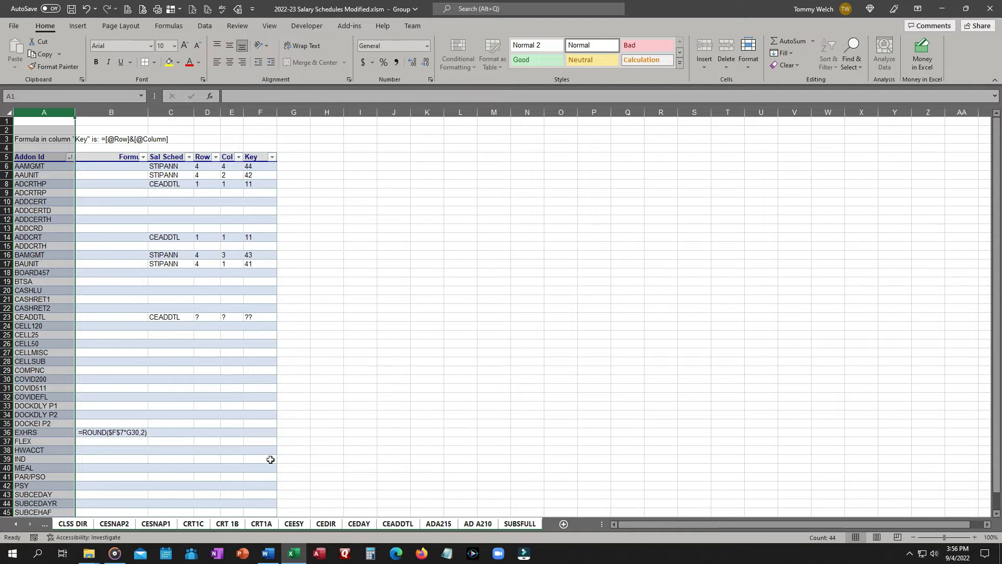
{"action": "left_click", "coordinate": [16, 524]}
{"action": "left_click", "coordinate": [16, 525]}
{"action": "left_click", "coordinate": [153, 524]}
Insert a blank column before column A on the Addons sheet.
{"action": "left_click", "coordinate": [194, 524]}
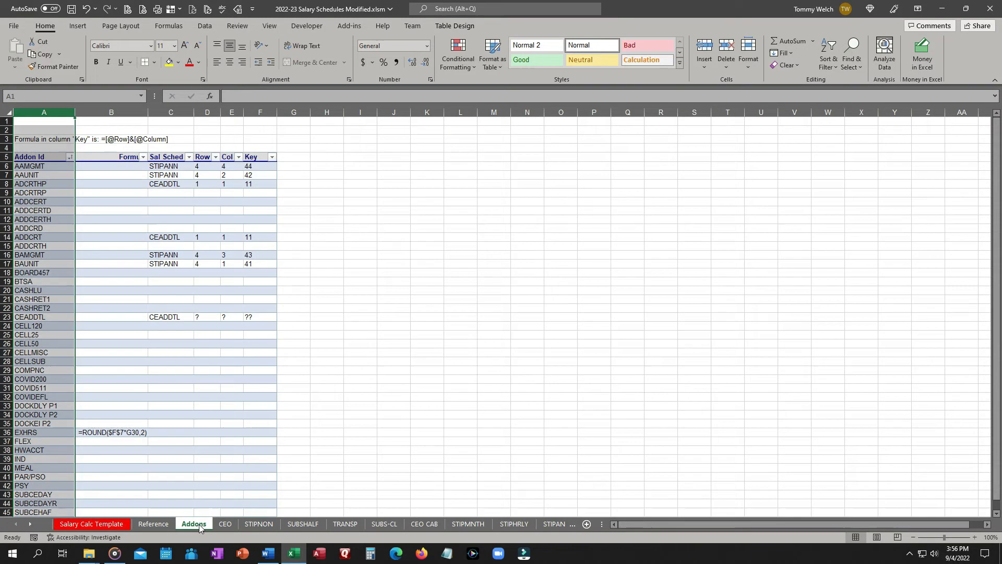
{"action": "right_click", "coordinate": [46, 112]}
{"action": "left_click", "coordinate": [73, 218]}
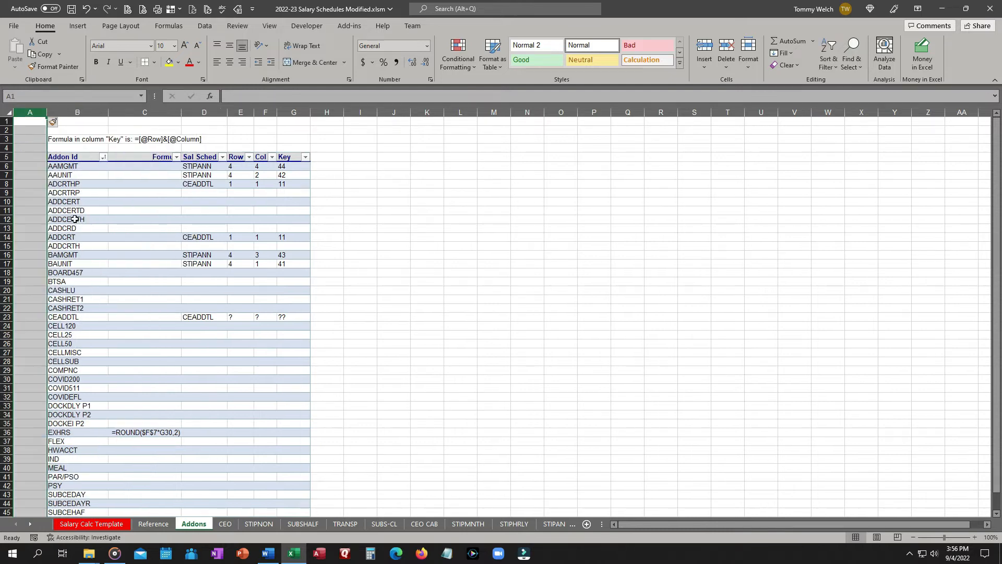
Try to insert a column before column A on the grouped CEO and STIPNON sheets.
{"action": "left_click", "coordinate": [230, 524]}
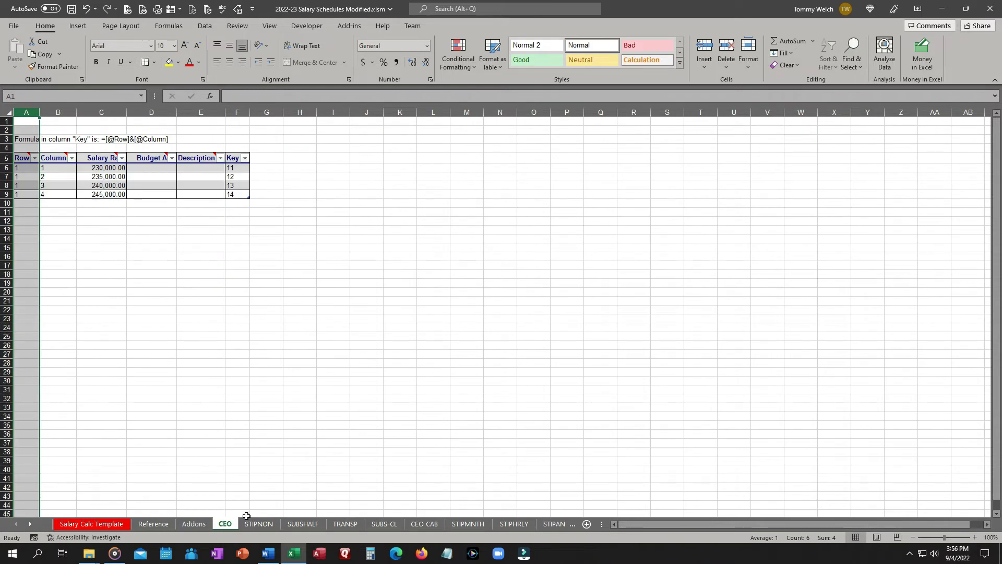
{"action": "left_click", "coordinate": [256, 524], "text": "shift"}
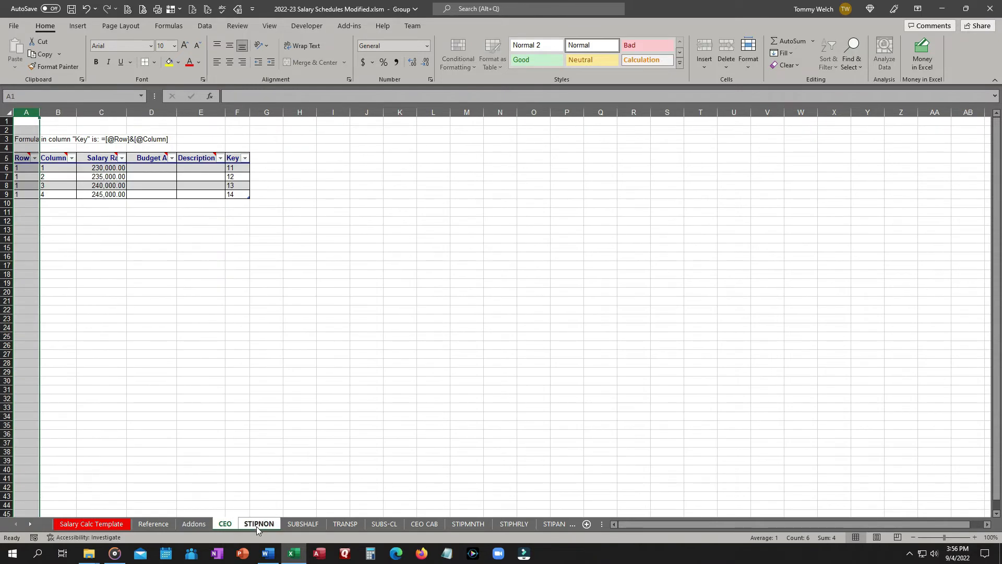
{"action": "right_click", "coordinate": [30, 115]}
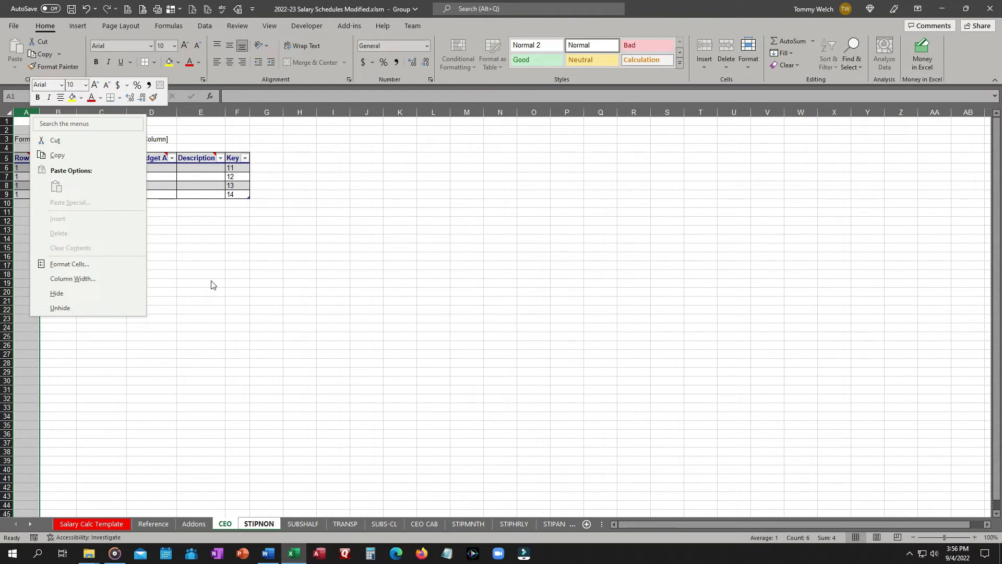
{"action": "key", "text": "Escape"}
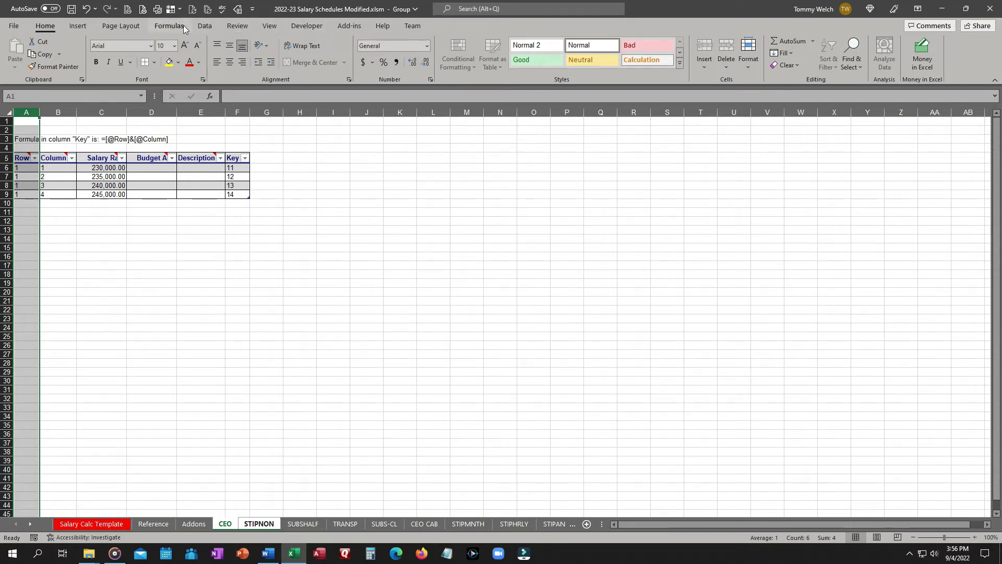
{"action": "left_click", "coordinate": [78, 26]}
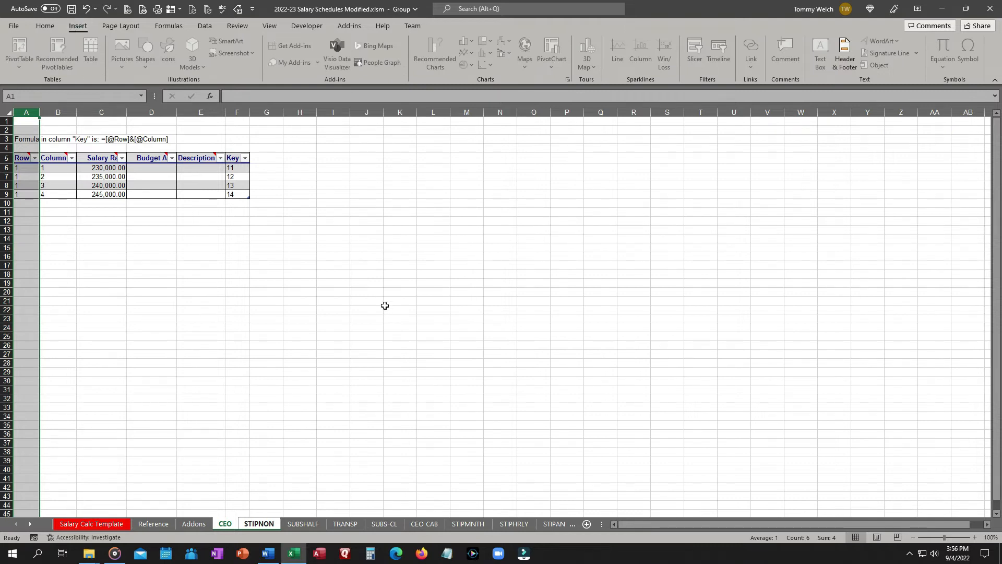
{"action": "left_click", "coordinate": [322, 225]}
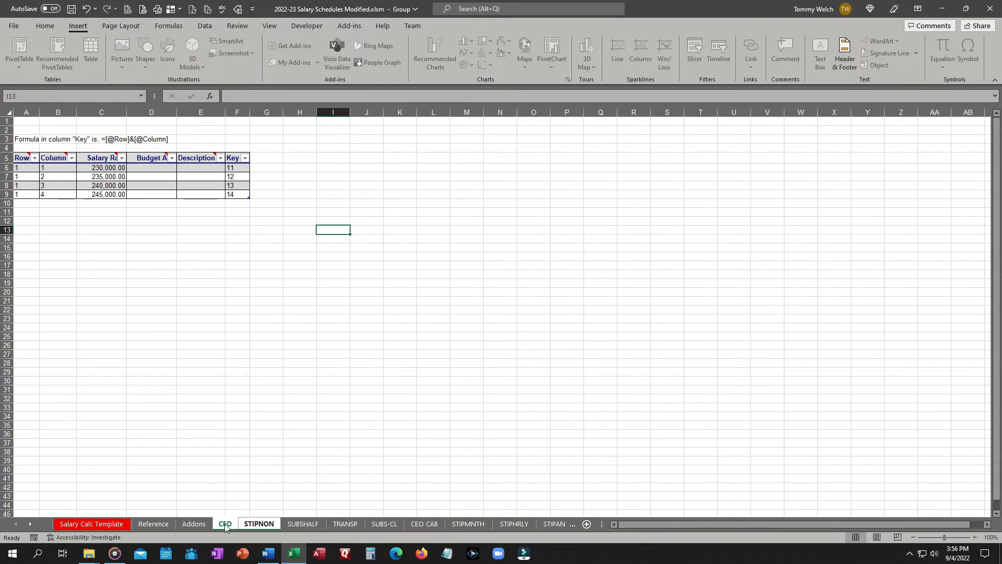
Review the Addons, CEO, STIPNON, SUBSHALF, Salary Calc Template and Reference sheets.
{"action": "left_click", "coordinate": [202, 525]}
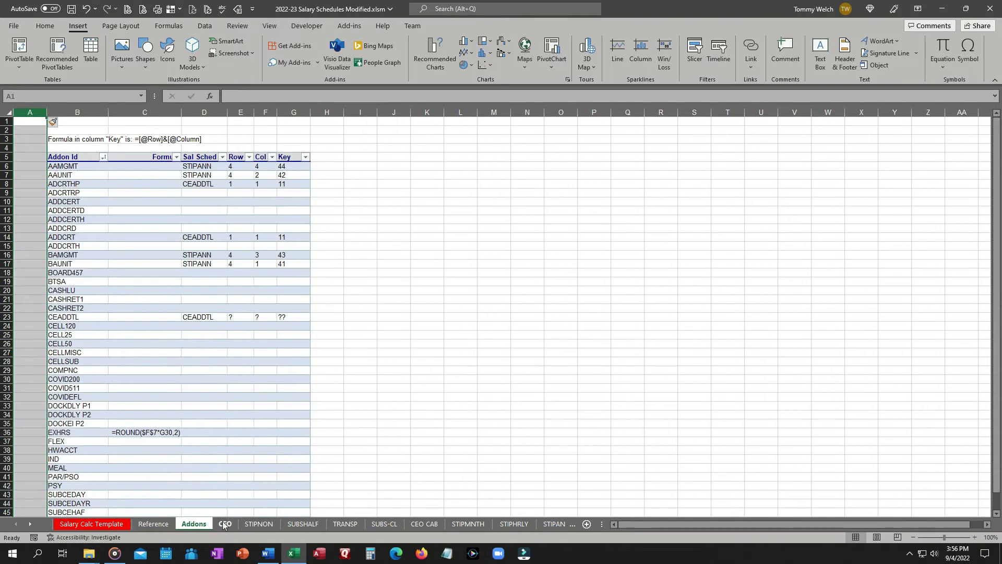
{"action": "left_click", "coordinate": [230, 525]}
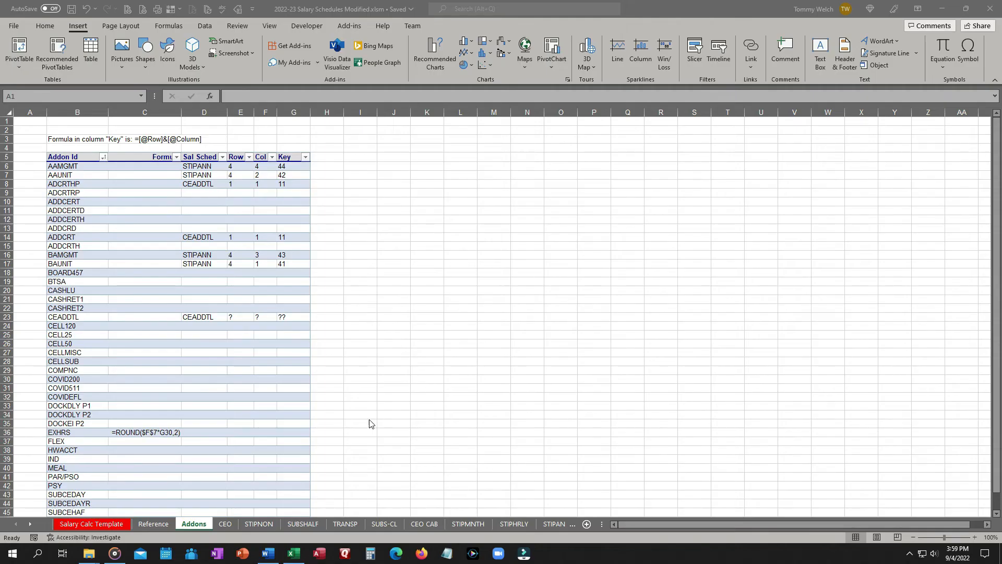
{"action": "left_click", "coordinate": [225, 525]}
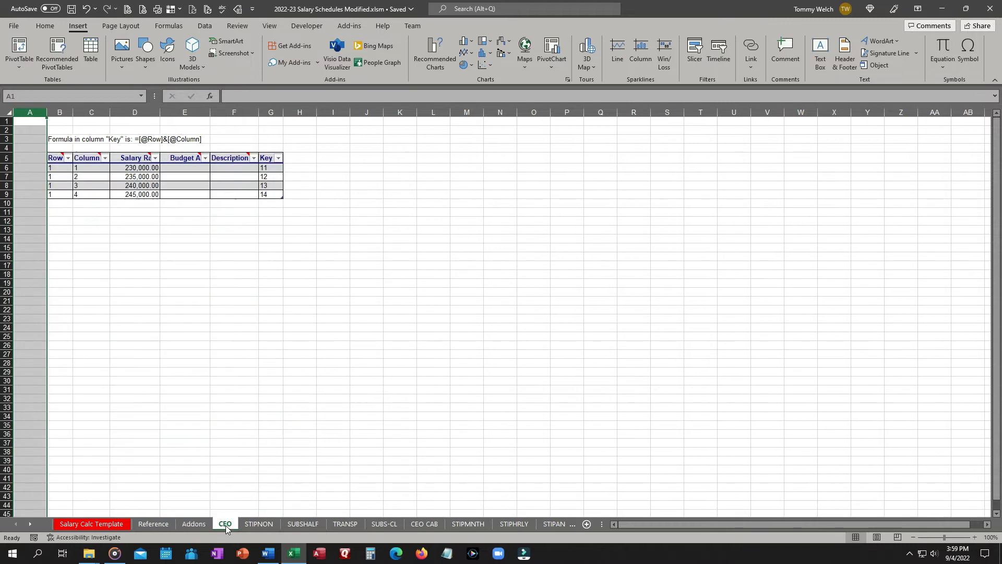
{"action": "left_click", "coordinate": [257, 524]}
{"action": "left_click", "coordinate": [296, 525]}
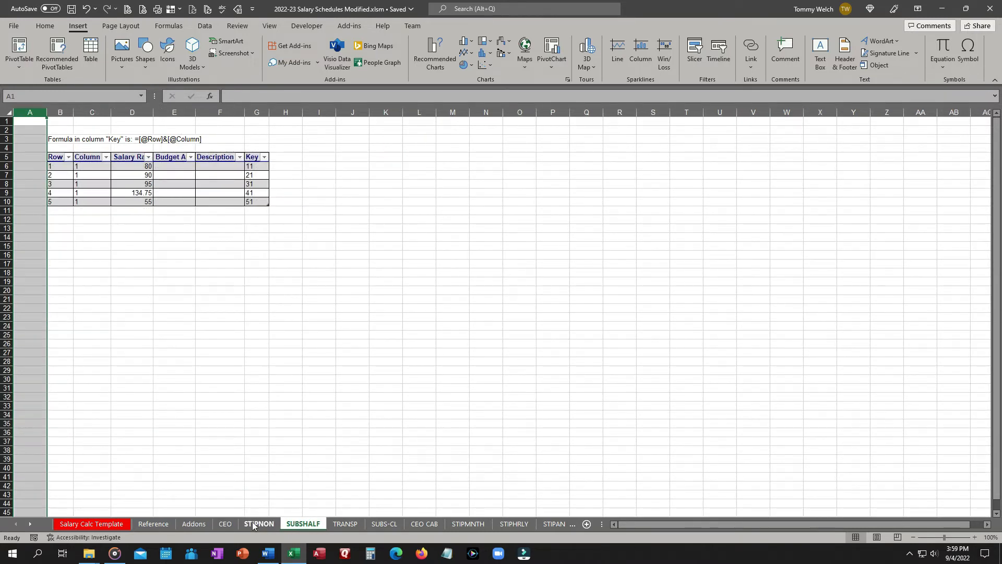
{"action": "left_click", "coordinate": [225, 525]}
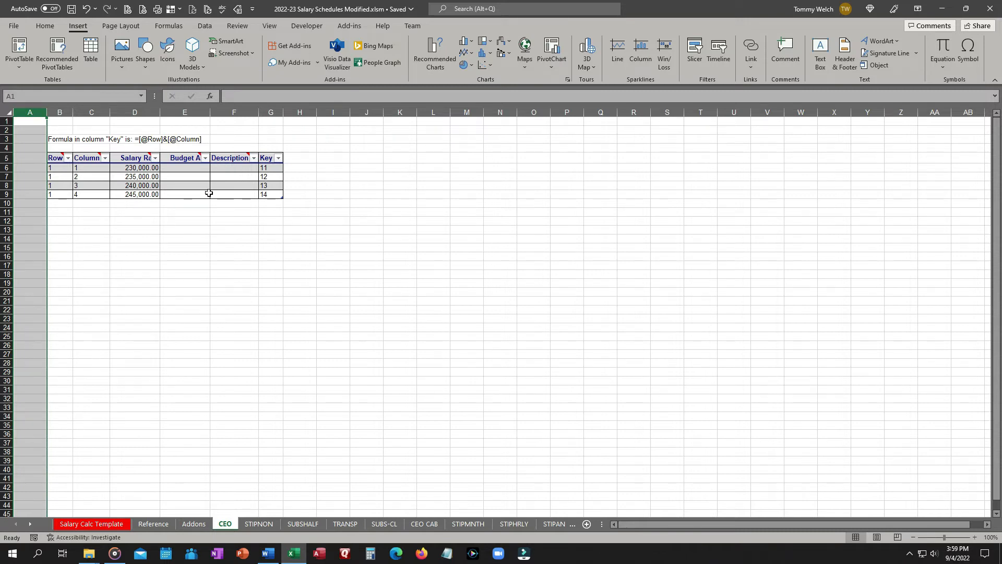
{"action": "left_click", "coordinate": [119, 516]}
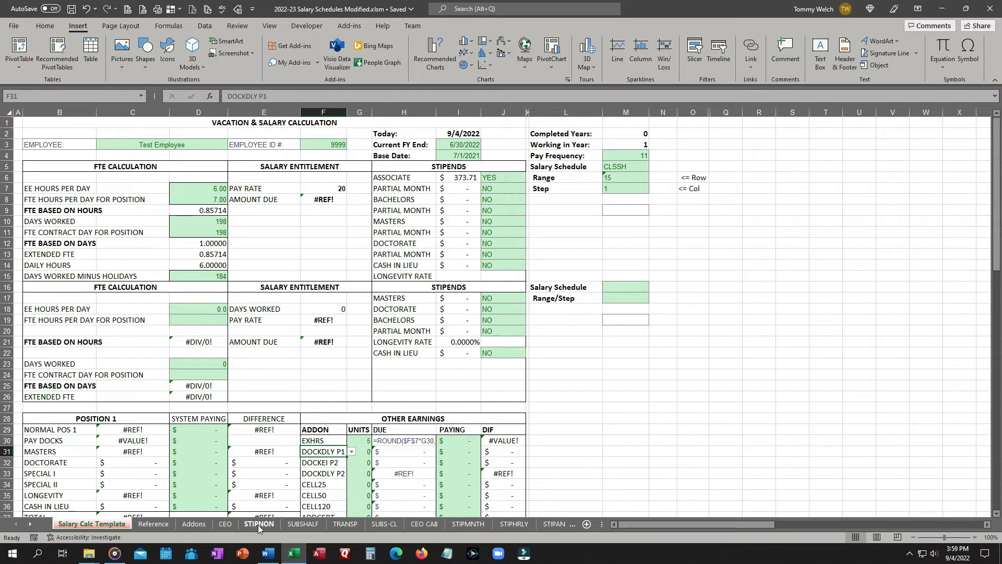
{"action": "left_click", "coordinate": [224, 524]}
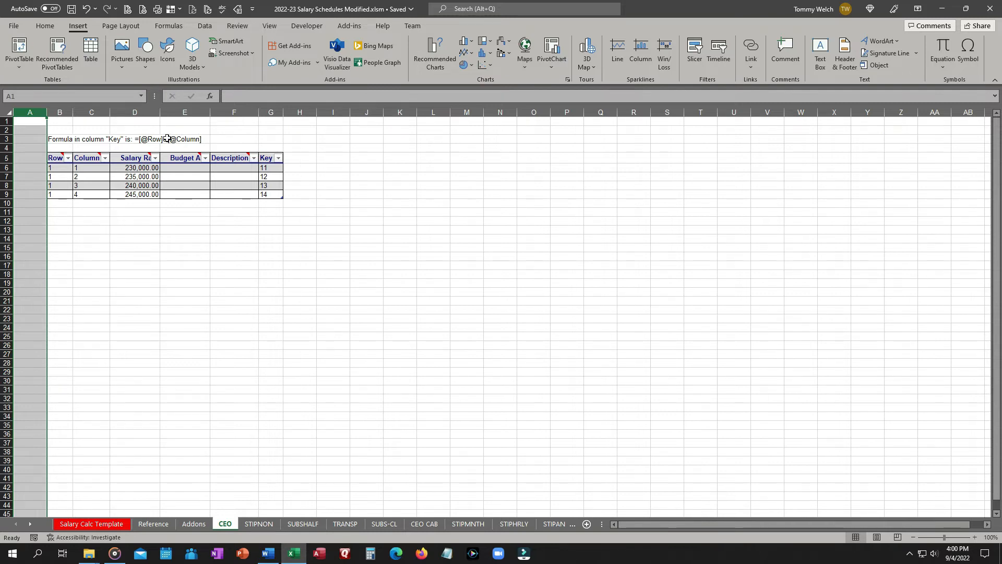
{"action": "left_click", "coordinate": [136, 132]}
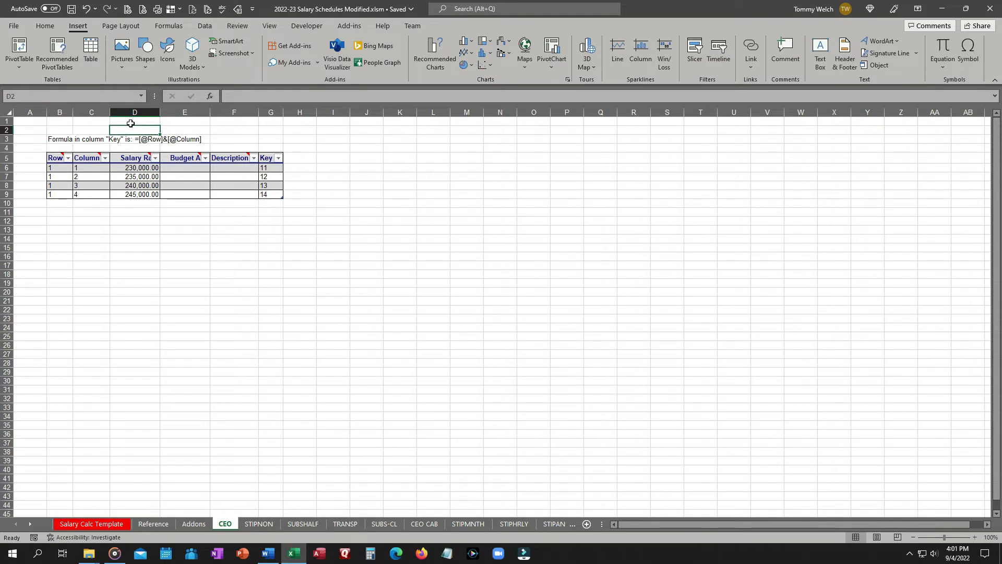
{"action": "left_click", "coordinate": [154, 524]}
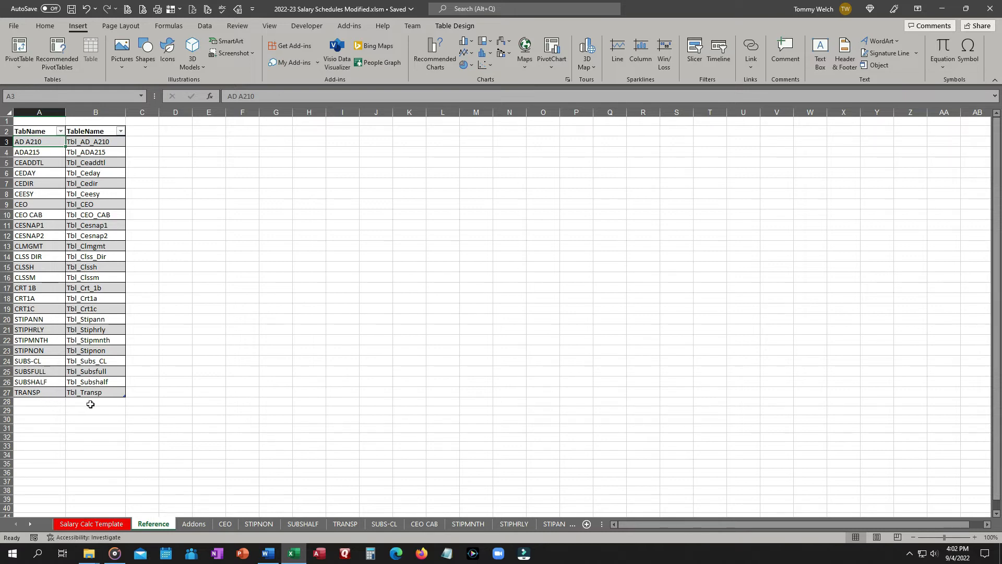
Group the sheets from Addons through SUBSFULL and widen column A across them.
{"action": "left_click", "coordinate": [192, 524]}
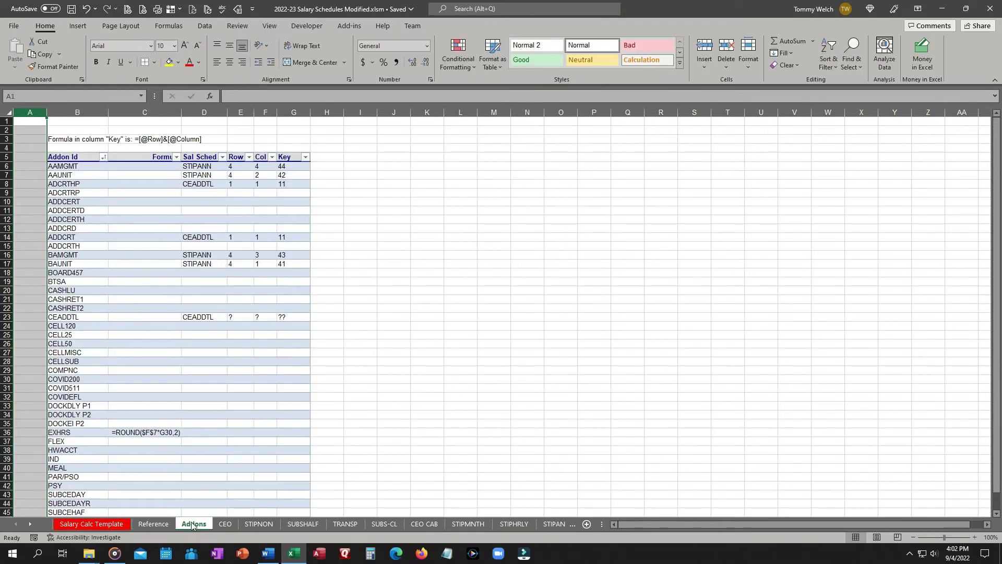
{"action": "left_click", "coordinate": [30, 524], "text": "ctrl"}
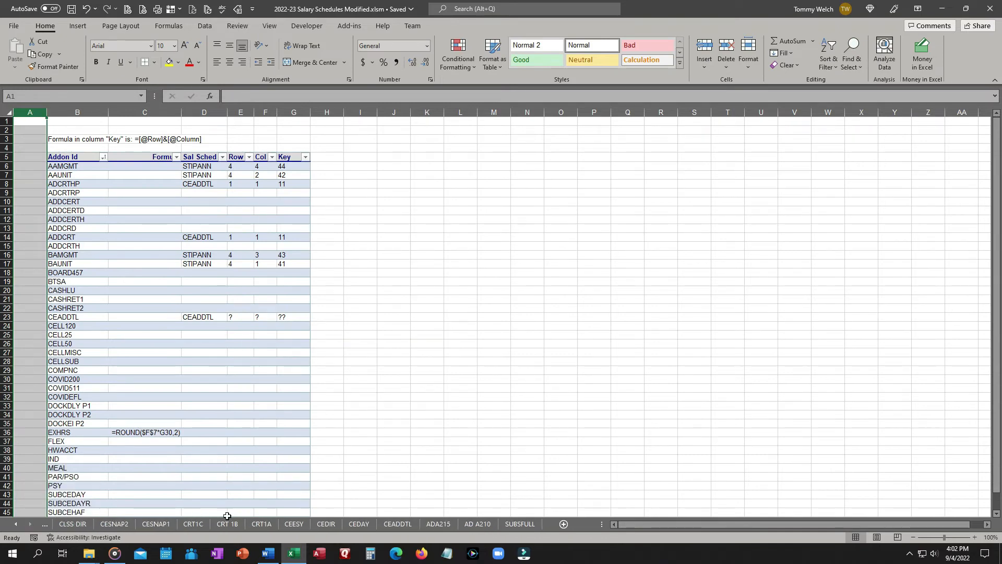
{"action": "left_click", "coordinate": [525, 525], "text": "shift"}
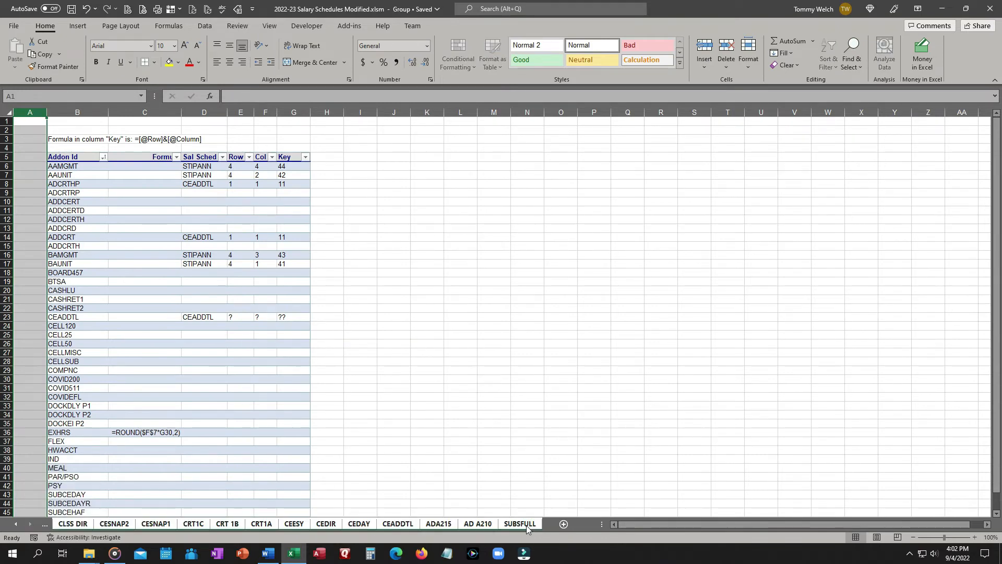
{"action": "right_click", "coordinate": [32, 113]}
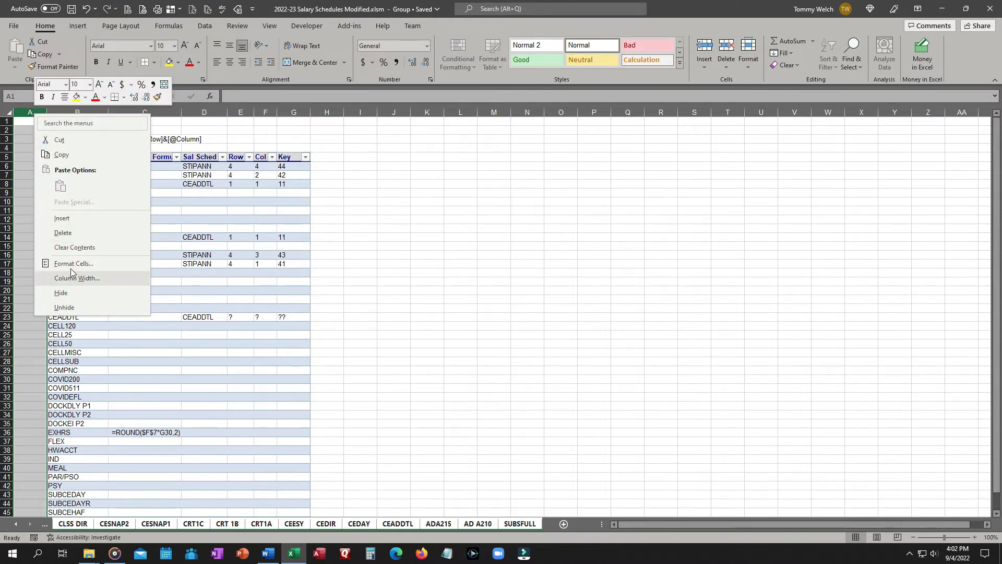
{"action": "left_click", "coordinate": [186, 2]}
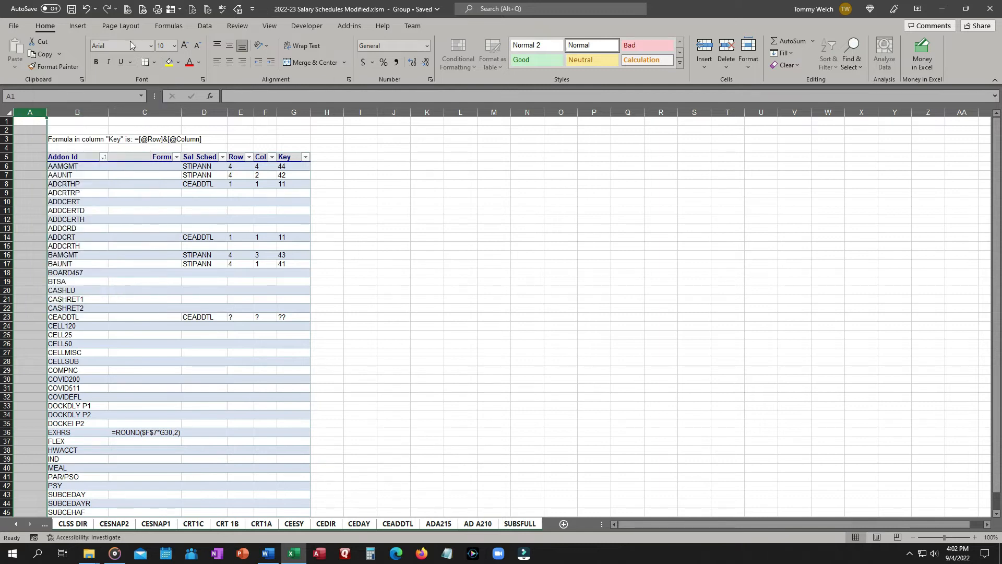
{"action": "left_click_drag", "start_coordinate": [47, 112], "coordinate": [112, 109]}
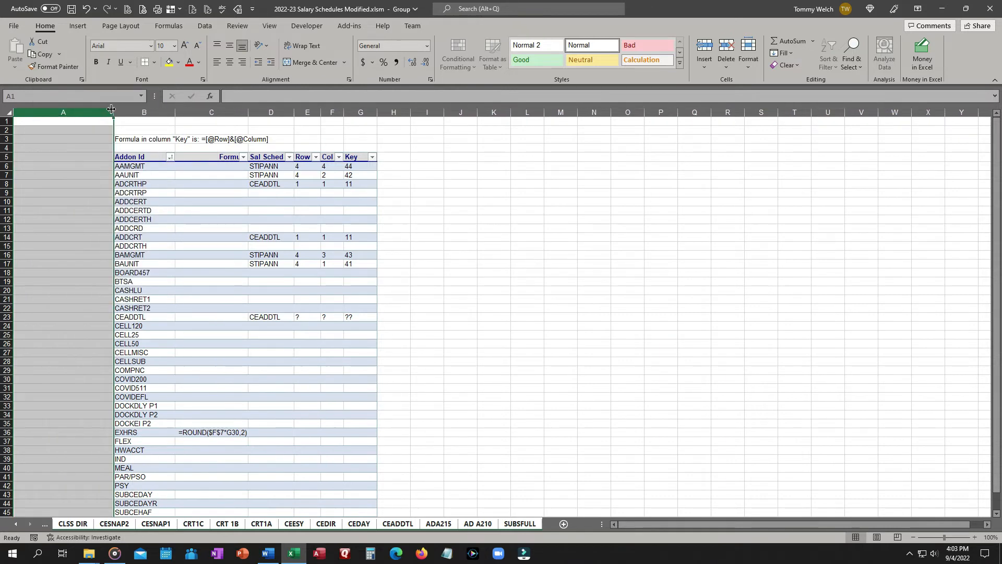
Enter the warning DO NOT DELETE, THESE ROWS OR ELSE, MACRO WILL BREAK in cells A1 to A3.
{"action": "left_click", "coordinate": [54, 120]}
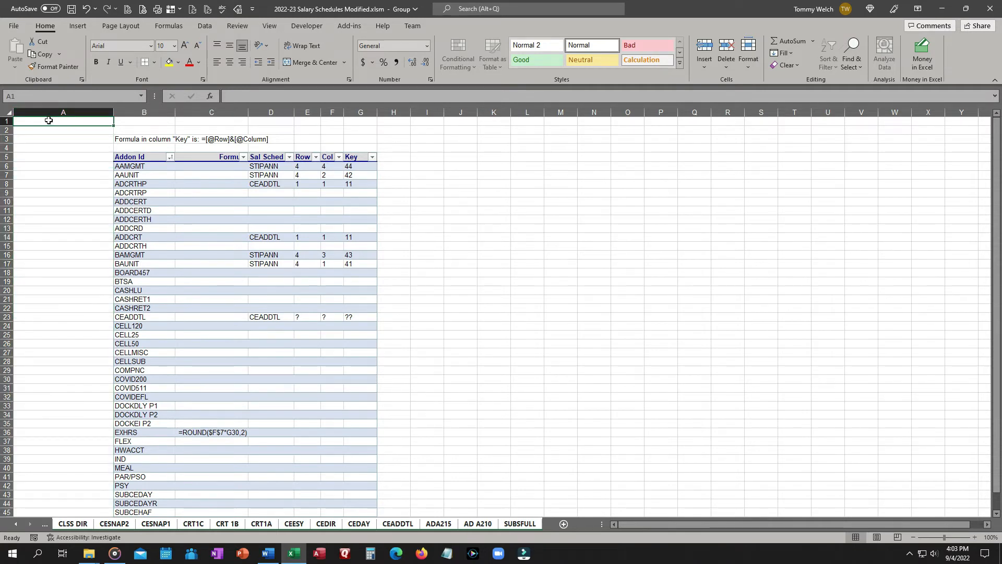
{"action": "type", "text": "d"}
{"action": "key", "text": "BackSpace"}
{"action": "key", "text": "BackSpace"}
{"action": "key", "text": "BackSpace"}
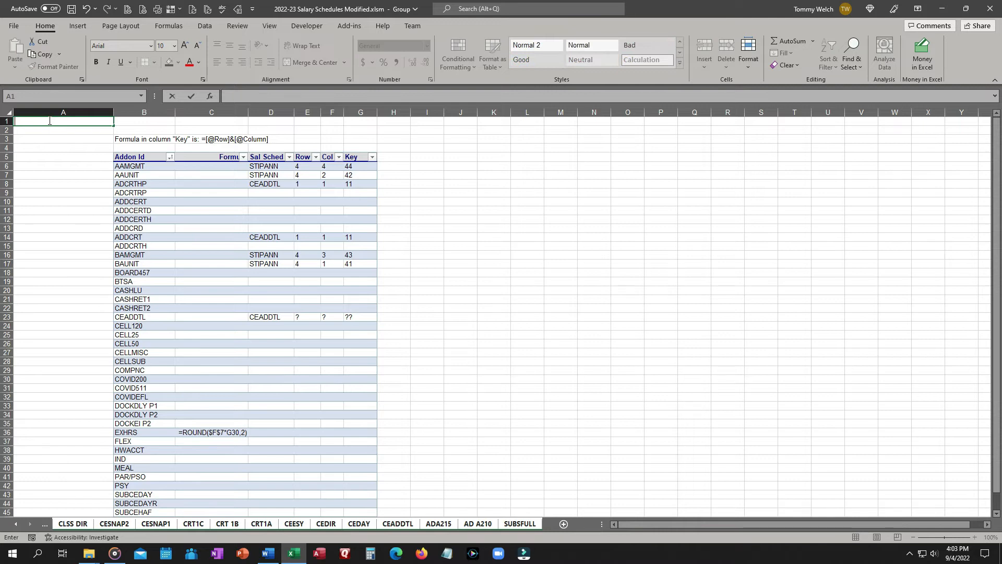
{"action": "type", "text": "DO NOT DELETE"}
{"action": "key", "text": "Return"}
{"action": "type", "text": "THESE ROWS"}
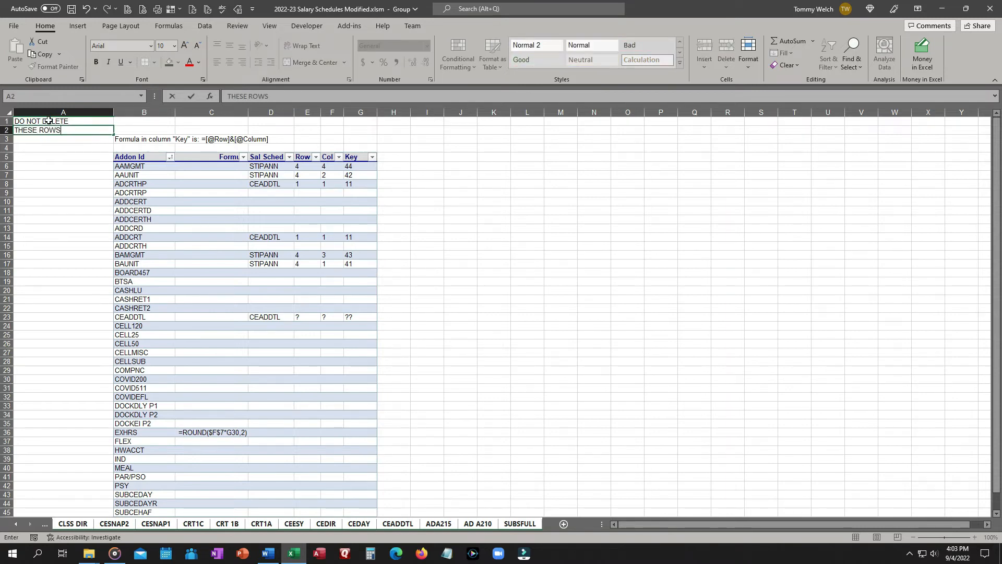
{"action": "type", "text": " OR ELSE"}
{"action": "key", "text": "Return"}
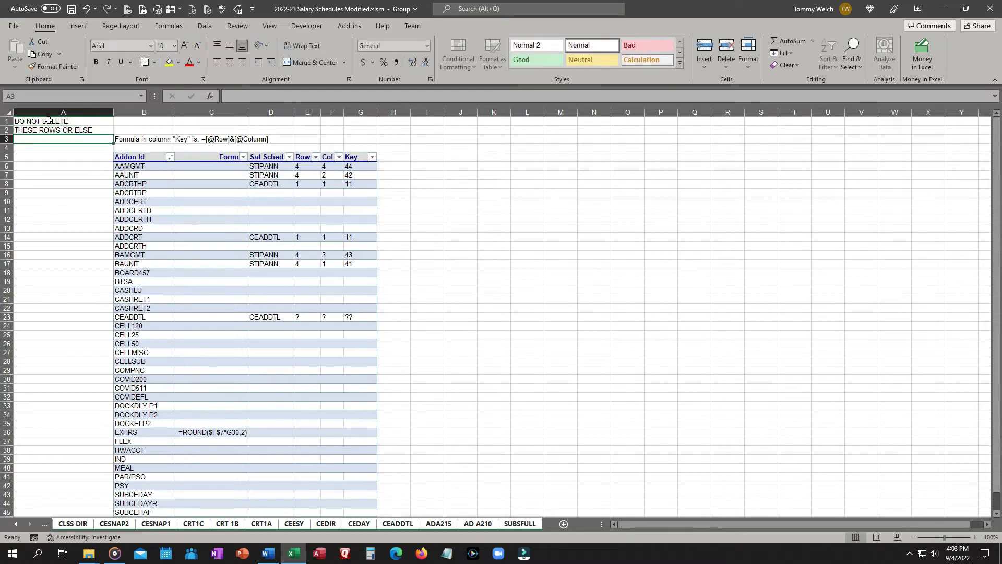
{"action": "type", "text": "MACRO WILL BREAK"}
{"action": "key", "text": "Return"}
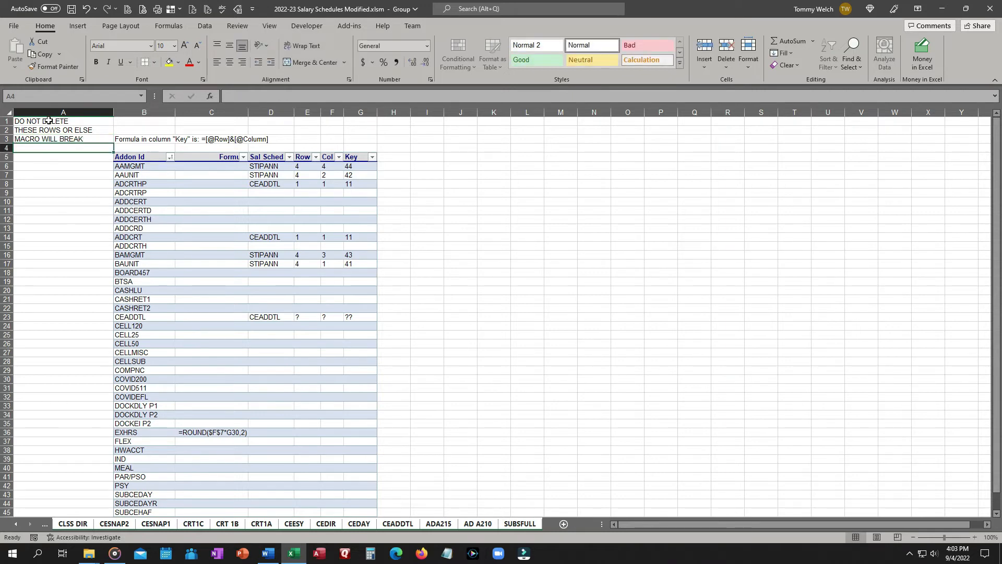
Make the warning text in A1:A3 red, bold and centered.
{"action": "left_click_drag", "start_coordinate": [48, 121], "coordinate": [50, 140]}
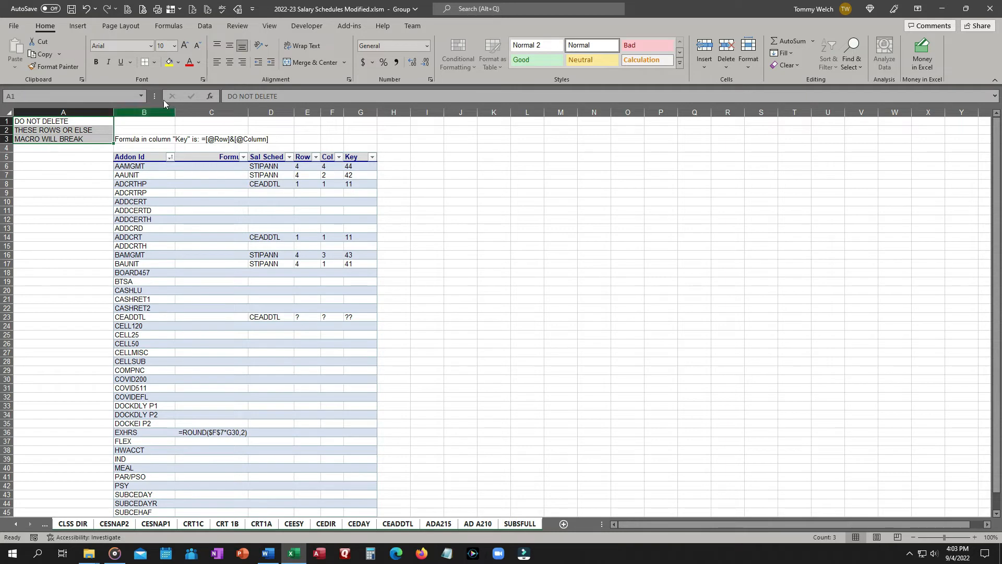
{"action": "left_click", "coordinate": [190, 63]}
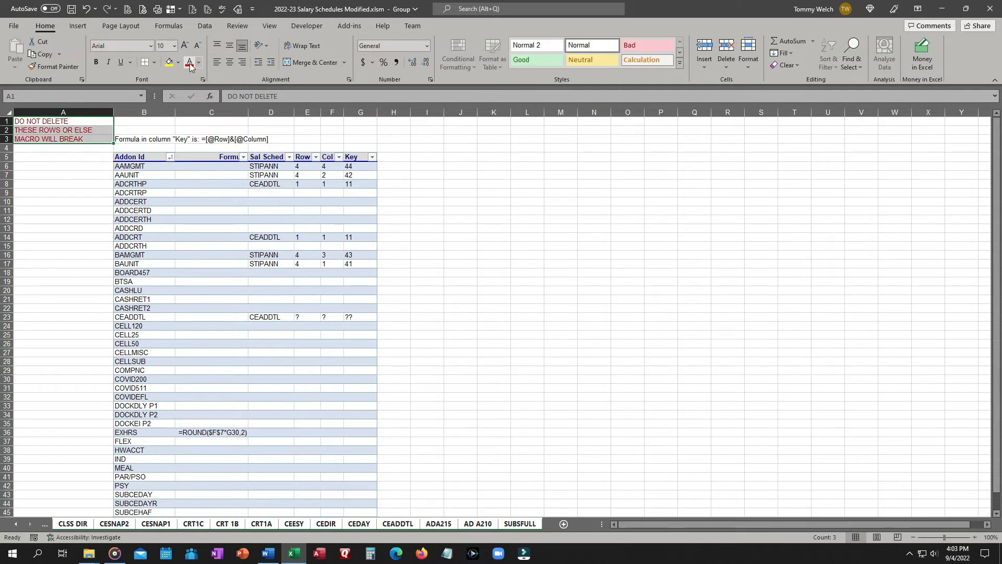
{"action": "left_click", "coordinate": [96, 62]}
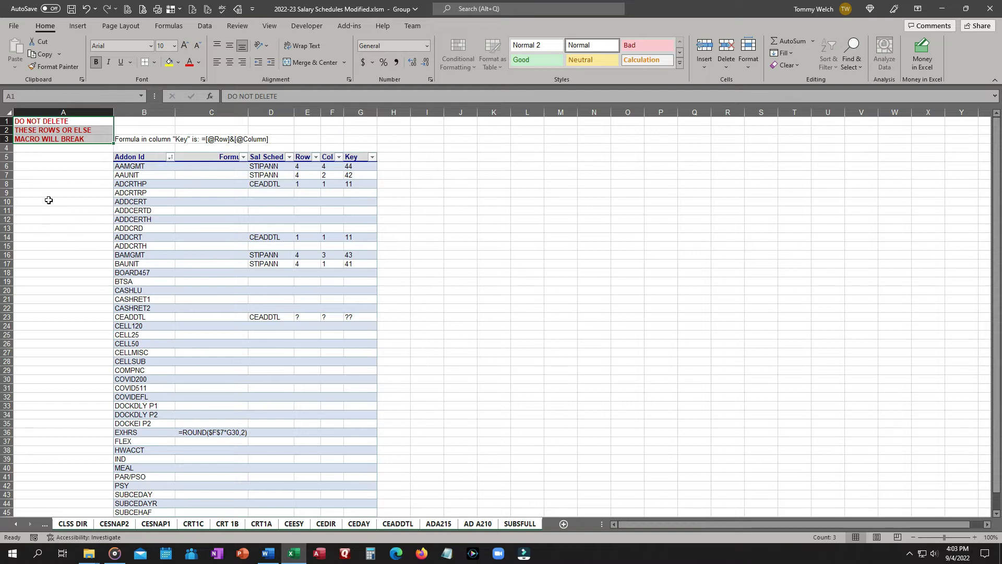
{"action": "left_click", "coordinate": [231, 63]}
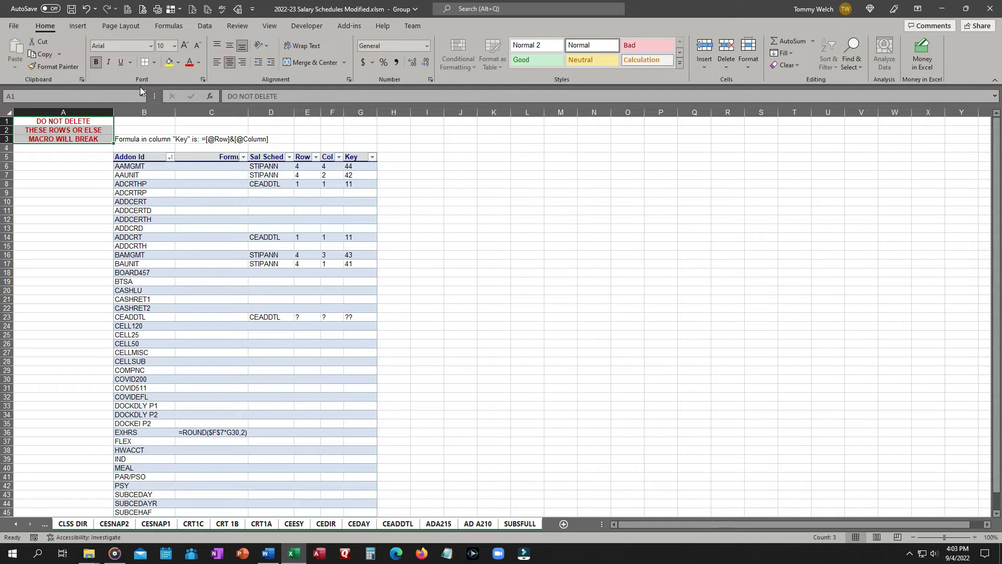
Give A1:A3 a thick outside border and a yellow fill.
{"action": "left_click", "coordinate": [156, 64]}
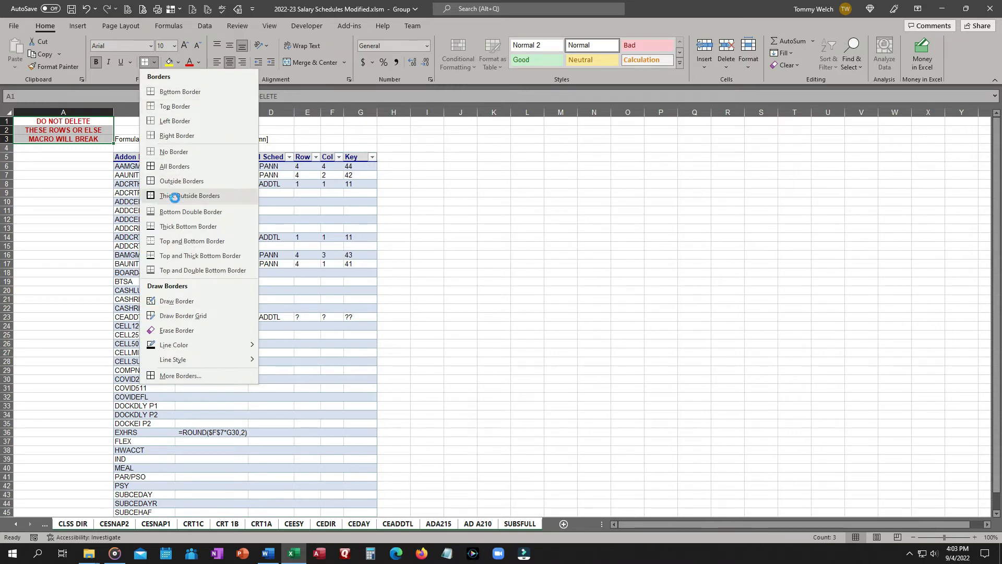
{"action": "left_click", "coordinate": [179, 196]}
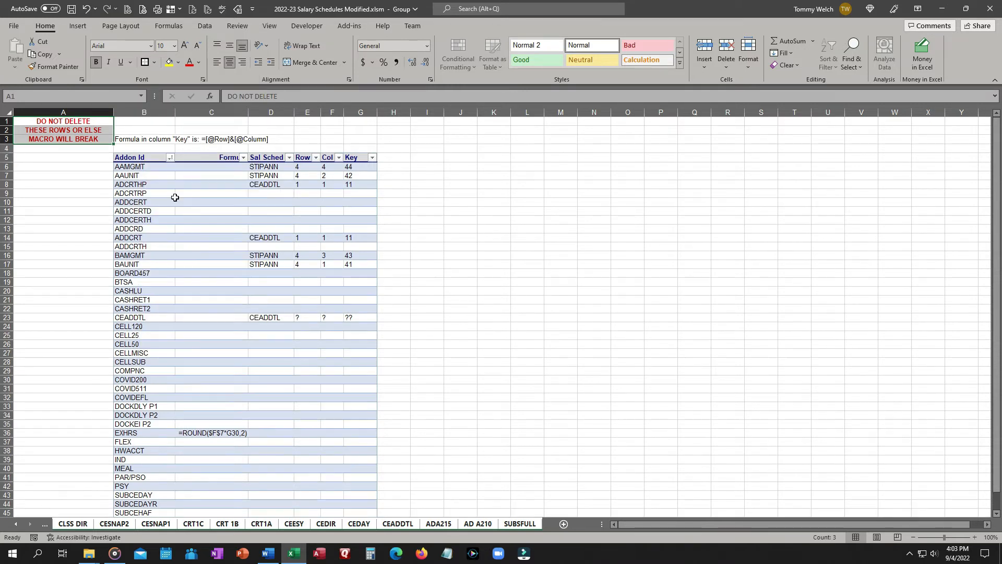
{"action": "left_click", "coordinate": [178, 63]}
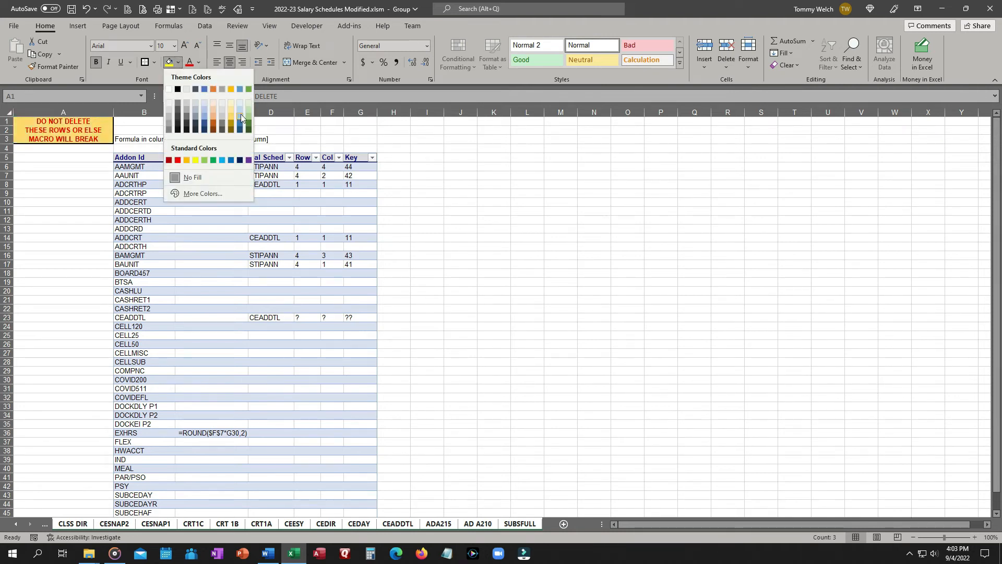
{"action": "left_click", "coordinate": [196, 160]}
Ungroup the sheets and check the warning cells on the Reference, Addons and CEO sheets.
{"action": "left_click", "coordinate": [65, 193]}
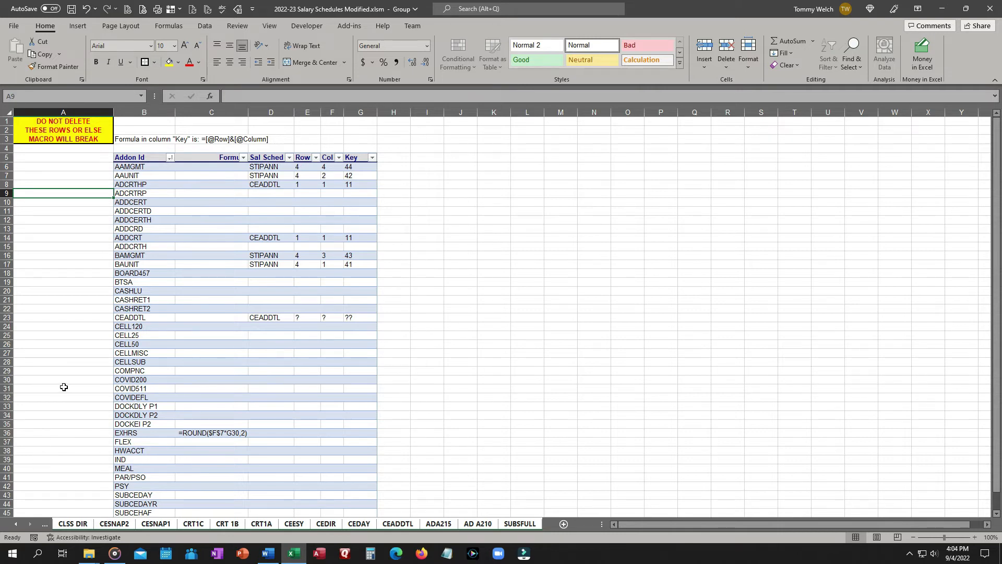
{"action": "left_click", "coordinate": [147, 121]}
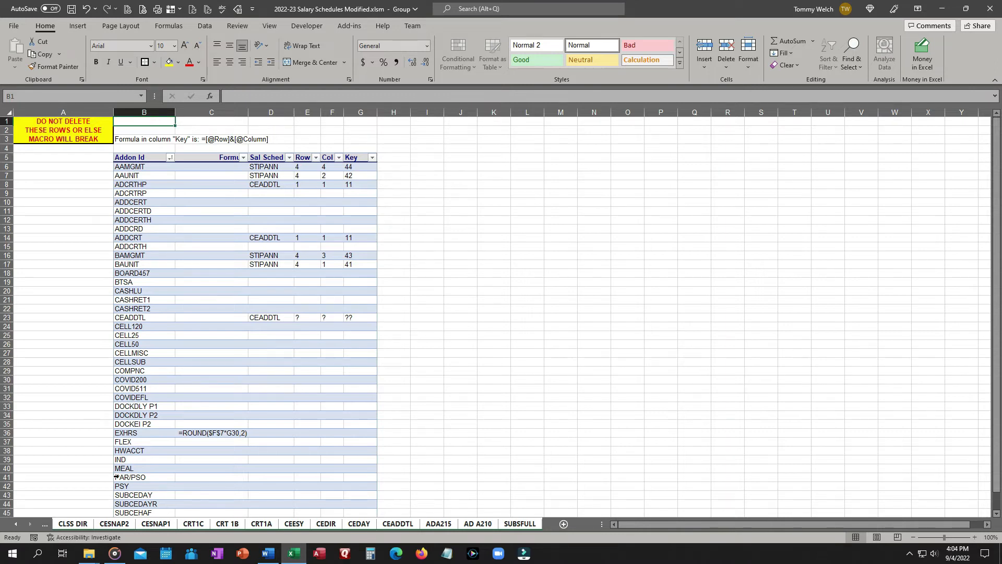
{"action": "left_click", "coordinate": [16, 526]}
{"action": "left_click", "coordinate": [16, 525]}
{"action": "left_click", "coordinate": [16, 525]}
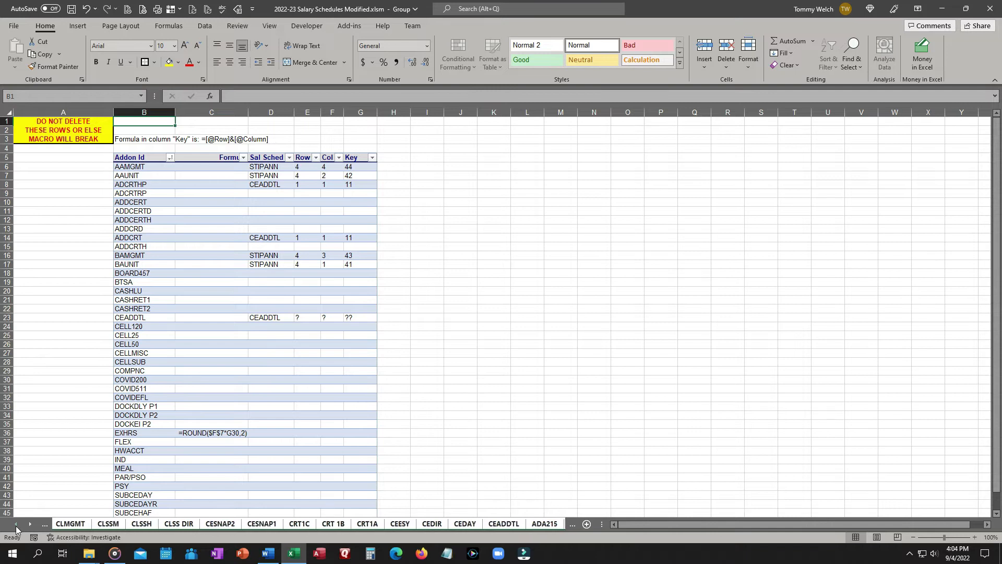
{"action": "left_click", "coordinate": [17, 524], "text": "ctrl"}
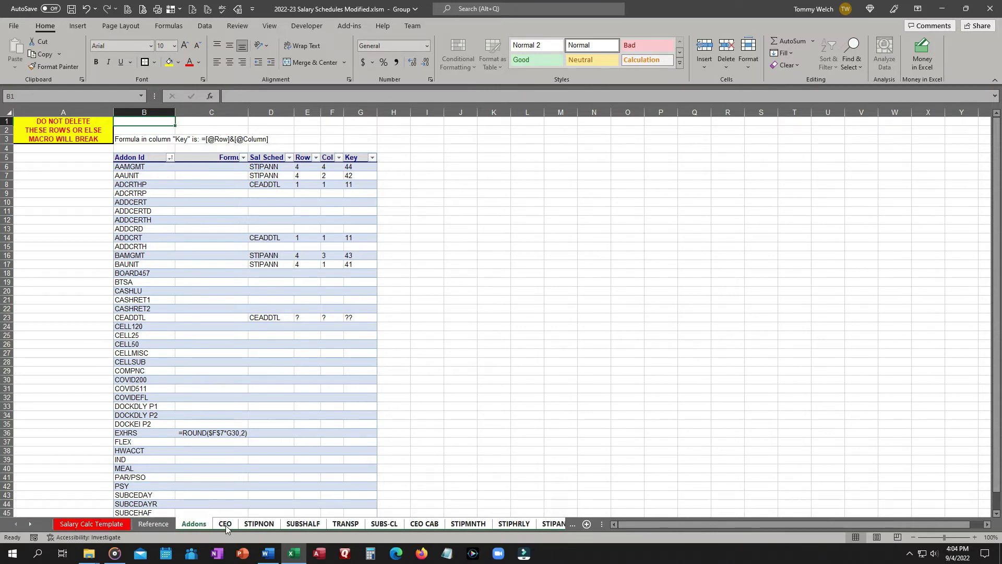
{"action": "left_click", "coordinate": [155, 525]}
{"action": "left_click", "coordinate": [196, 524]}
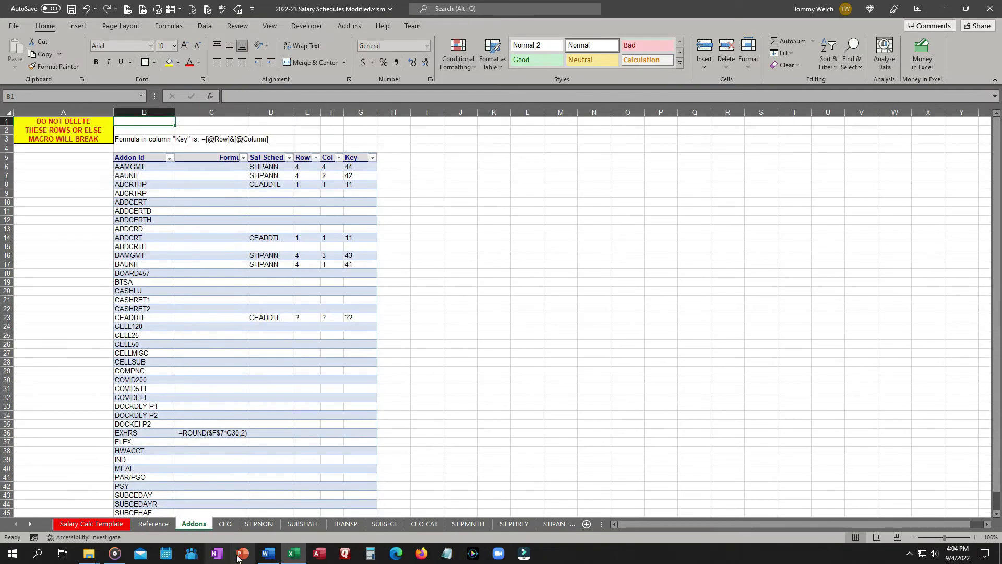
{"action": "left_click", "coordinate": [227, 525]}
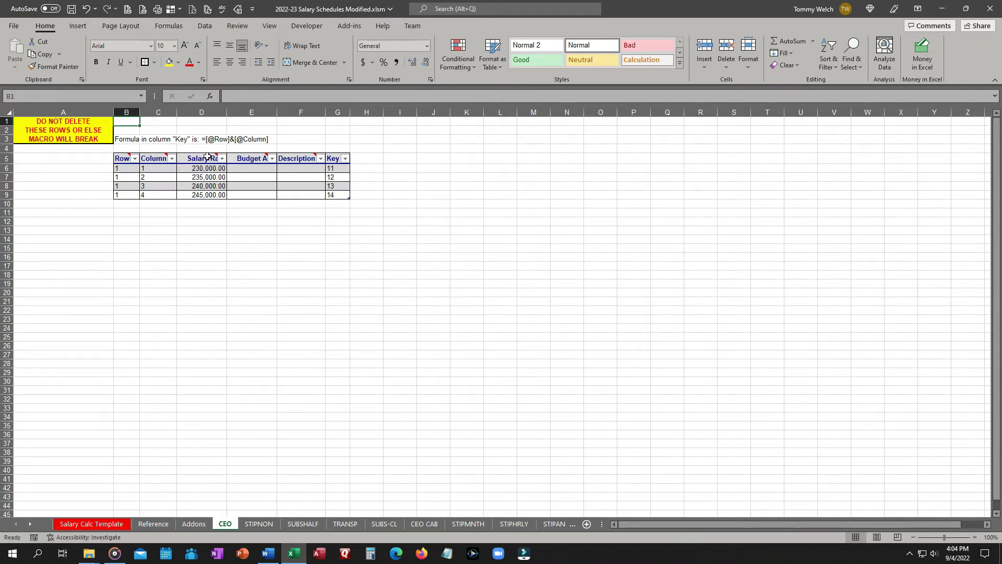
{"action": "mouse_move", "coordinate": [254, 158]}
Group the sheets from CEO through SUBSFULL.
{"action": "left_click", "coordinate": [29, 524]}
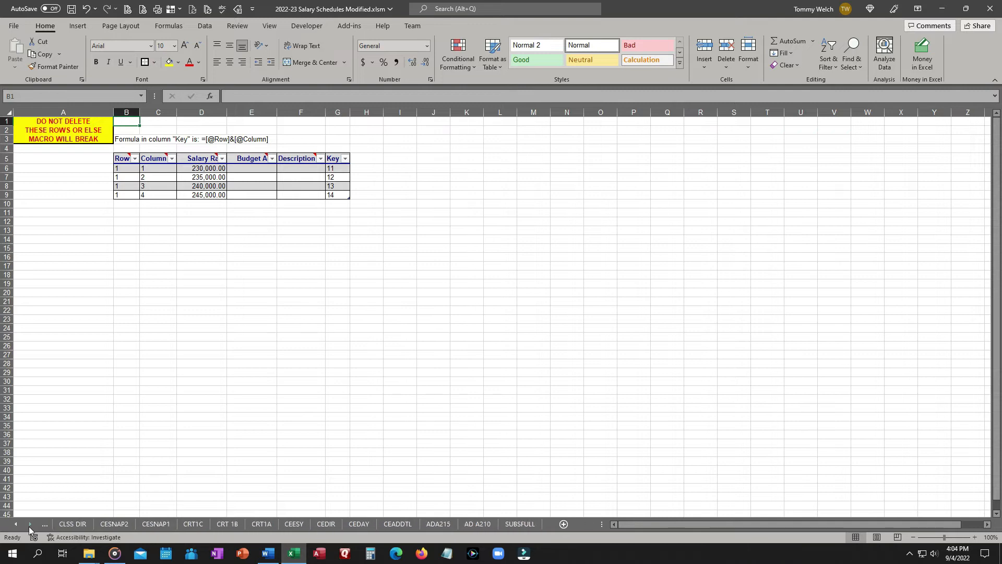
{"action": "left_click", "coordinate": [520, 524], "text": "shift"}
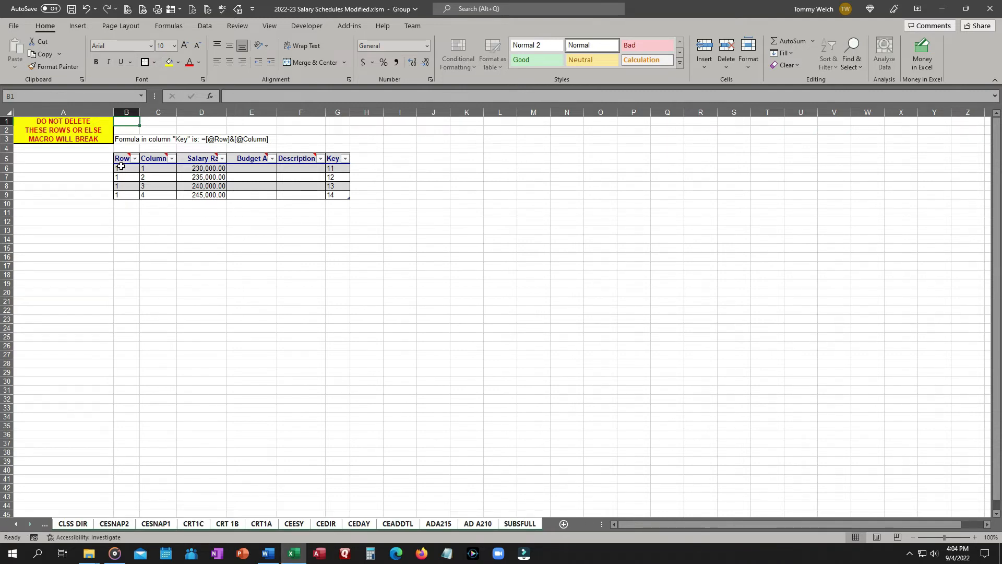
Copy the table's column headers into B1:G1 as values and center them.
{"action": "left_click_drag", "start_coordinate": [120, 159], "coordinate": [334, 156]}
{"action": "key", "text": "ctrl+c"}
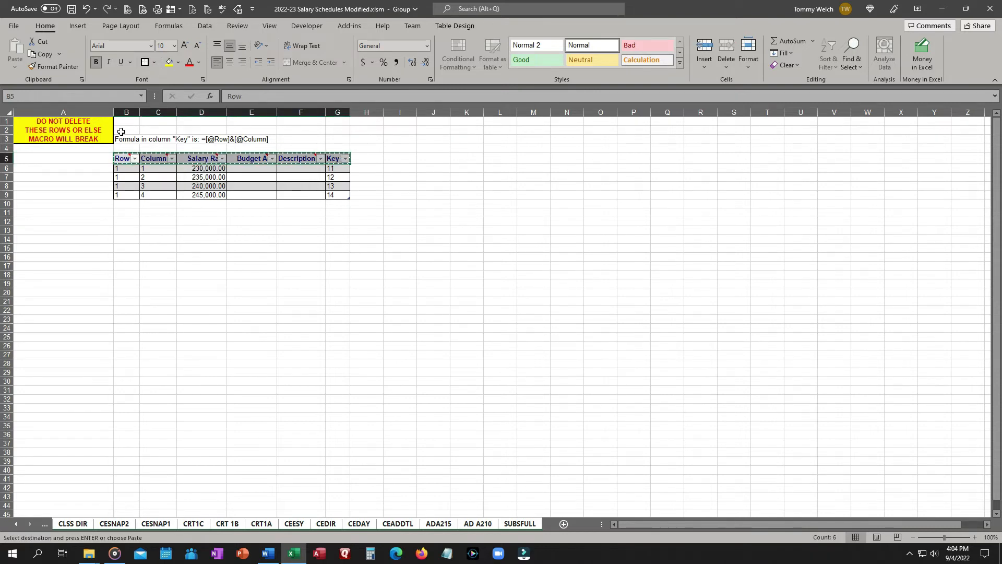
{"action": "right_click", "coordinate": [125, 124]}
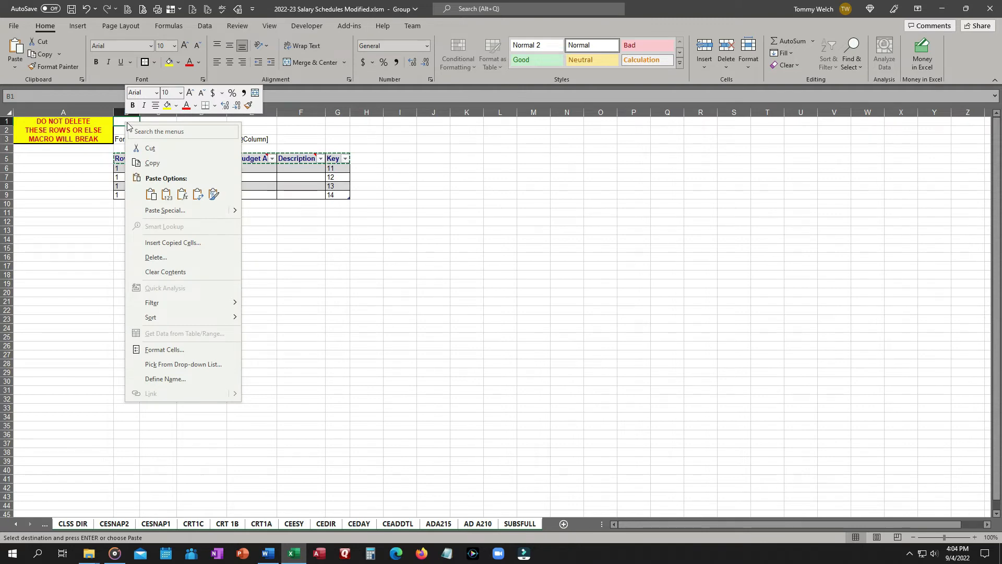
{"action": "left_click", "coordinate": [168, 194]}
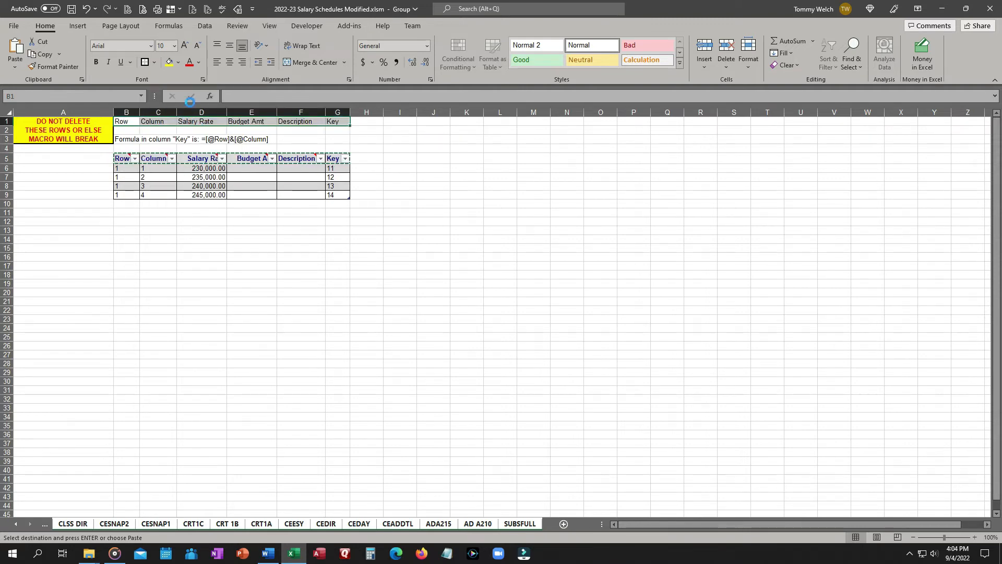
{"action": "left_click", "coordinate": [232, 63]}
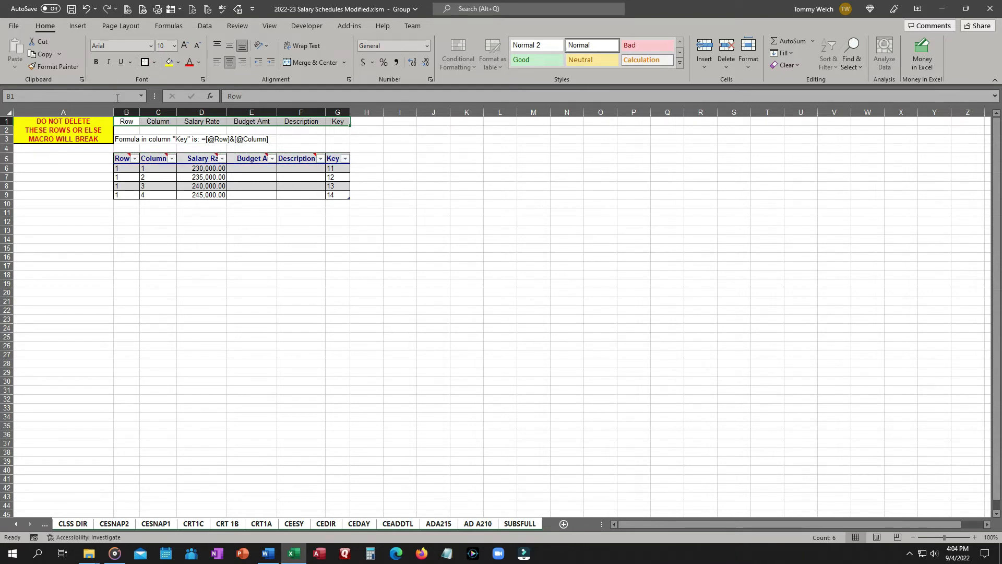
Apply all borders to the header cells in rows 1 and 2 and center B2:G2.
{"action": "left_click", "coordinate": [154, 62]}
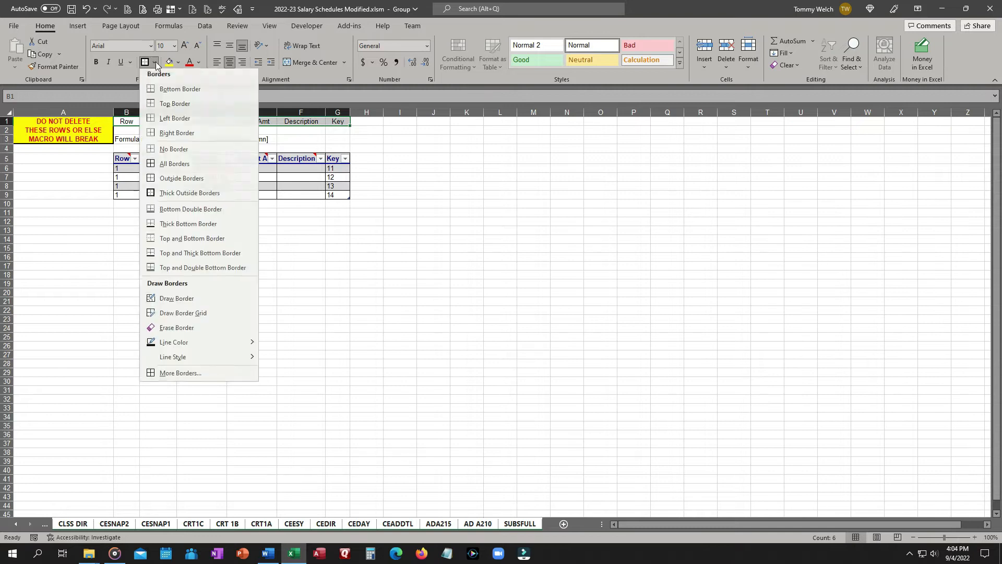
{"action": "left_click", "coordinate": [177, 167]}
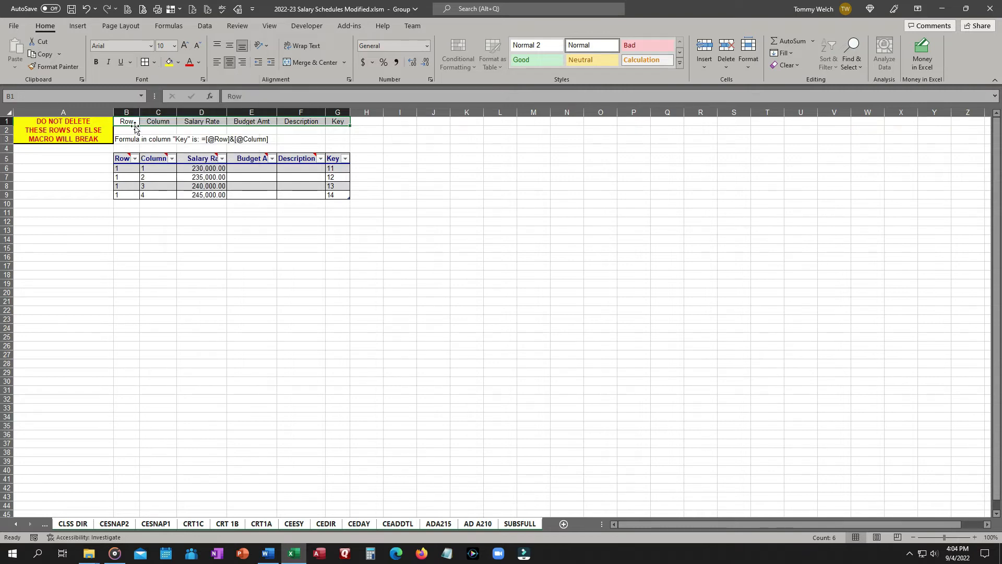
{"action": "left_click_drag", "start_coordinate": [131, 130], "coordinate": [348, 129]}
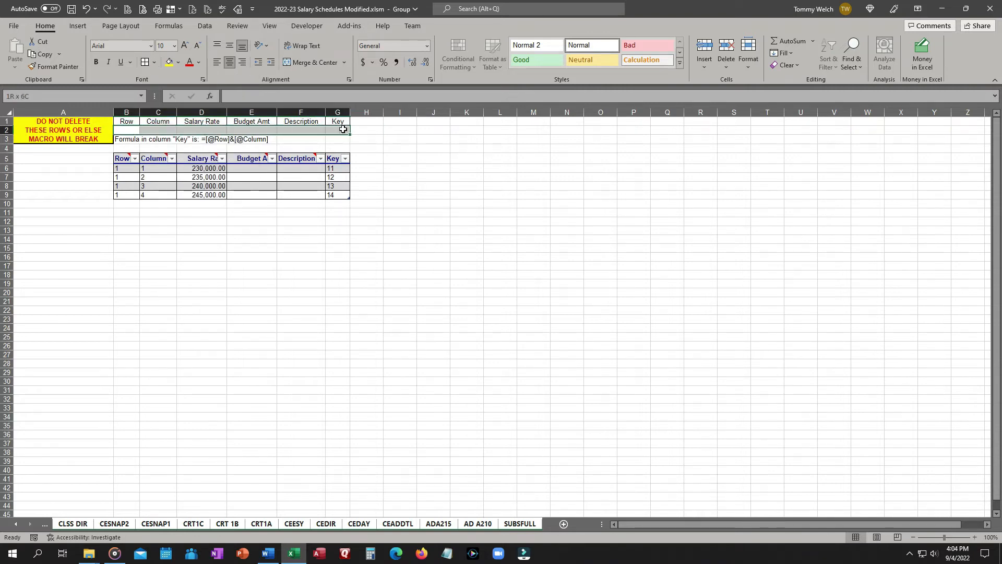
{"action": "left_click", "coordinate": [231, 64]}
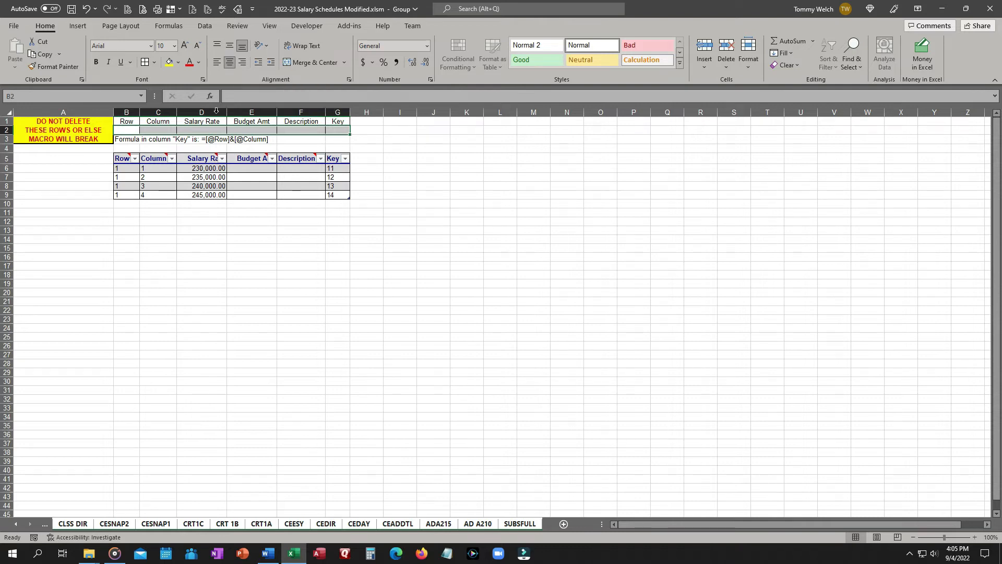
Deselect the range and save the workbook.
{"action": "left_click", "coordinate": [282, 280]}
{"action": "key", "text": "ctrl+s"}
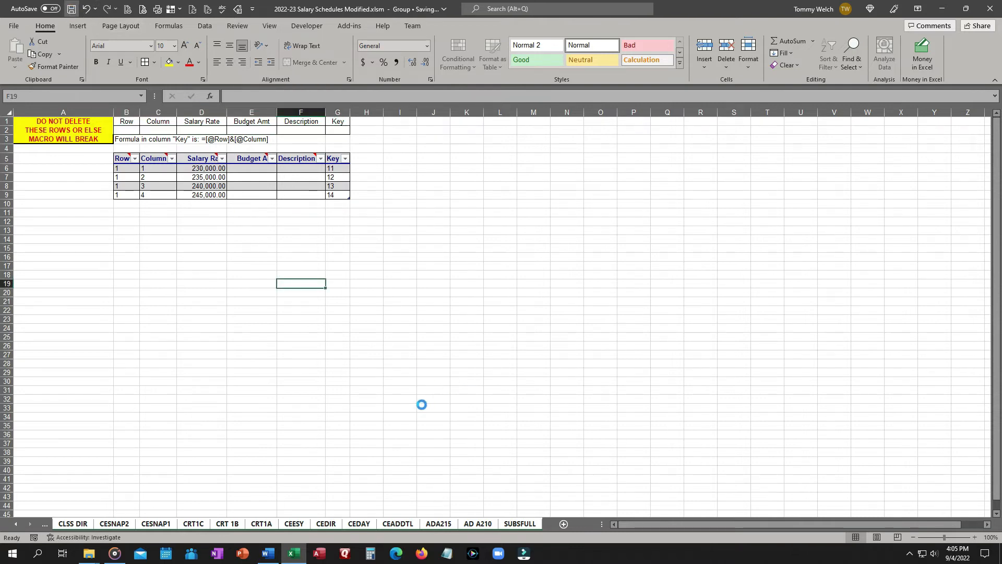
Switch through the CLSS DIR, CESNAP2, CRT 1B and CEDIR sheets to check the new header rows.
{"action": "left_click", "coordinate": [72, 524]}
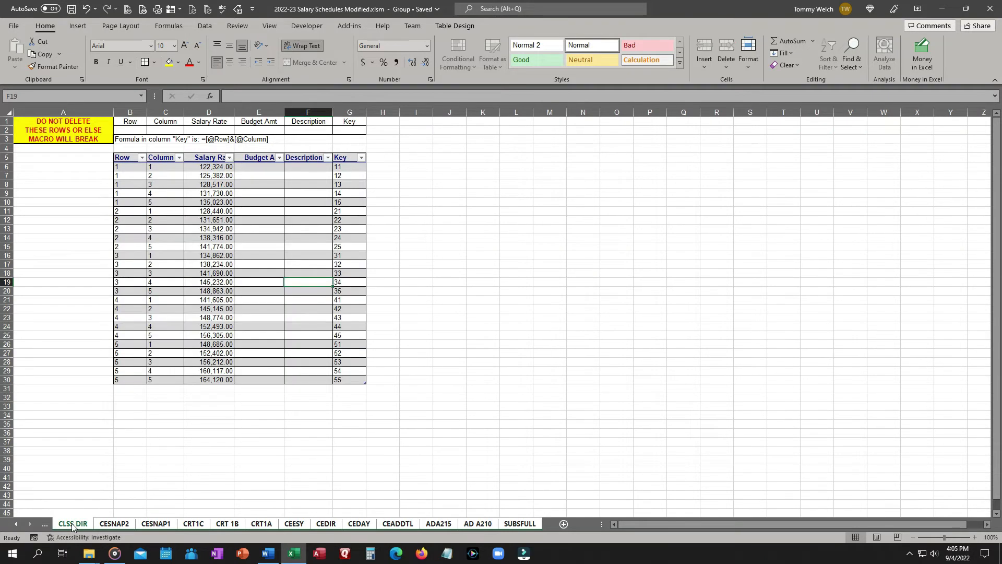
{"action": "left_click", "coordinate": [125, 524]}
{"action": "left_click", "coordinate": [227, 524]}
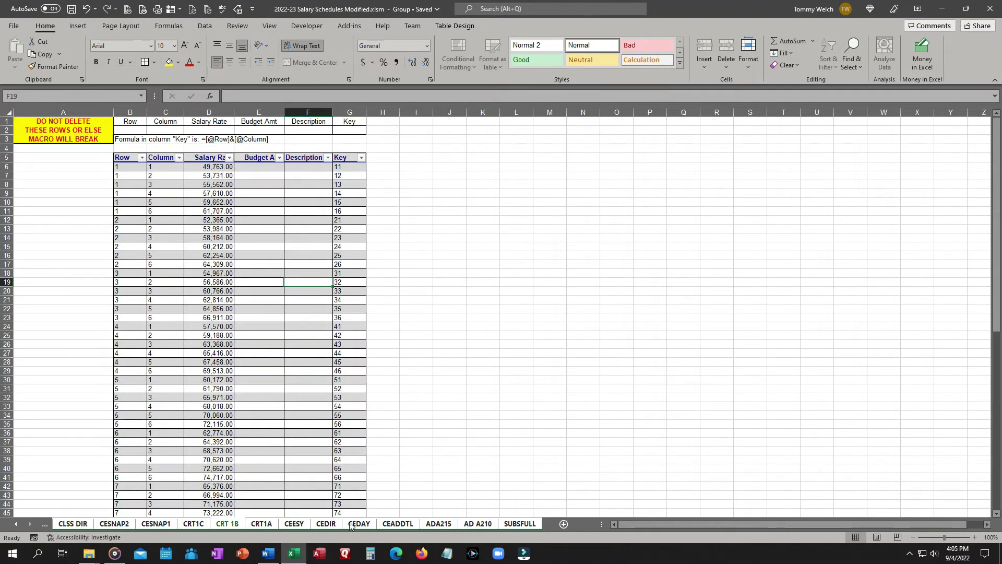
{"action": "left_click", "coordinate": [326, 525]}
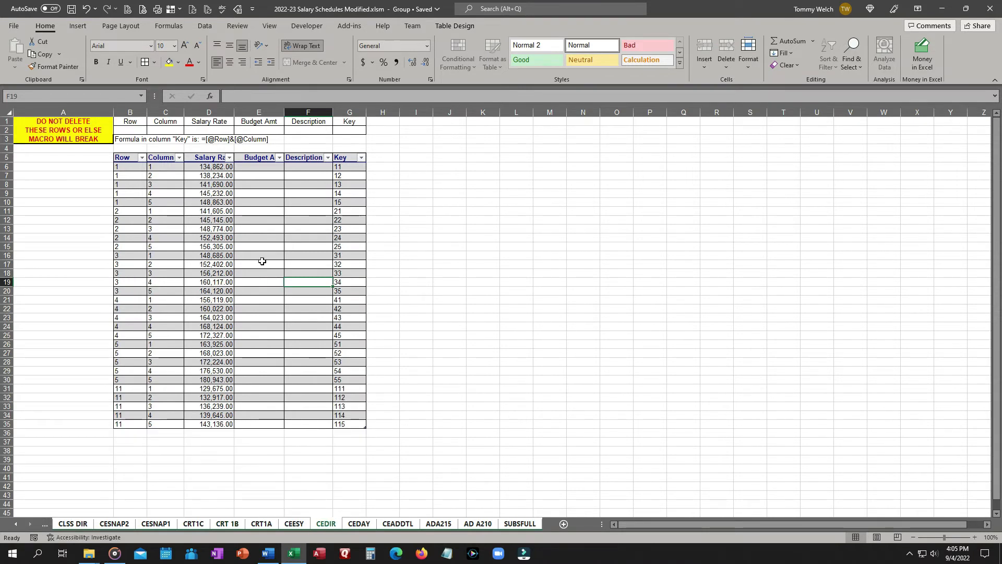
Apply a thick outside border to the warning cells A1:A3.
{"action": "left_click", "coordinate": [48, 238]}
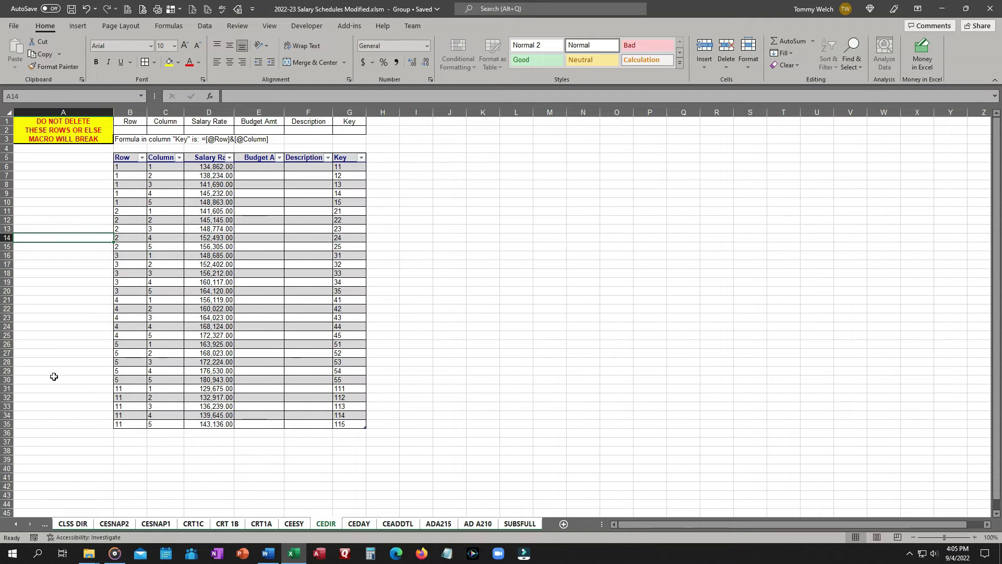
{"action": "left_click", "coordinate": [63, 128]}
{"action": "left_click_drag", "start_coordinate": [57, 121], "coordinate": [78, 140]}
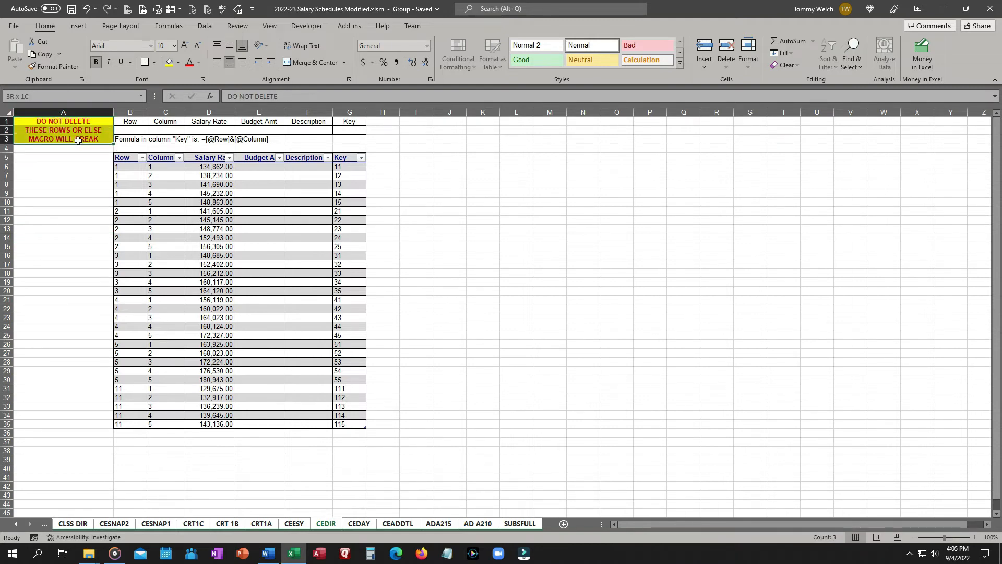
{"action": "left_click", "coordinate": [155, 63]}
{"action": "left_click", "coordinate": [161, 195]}
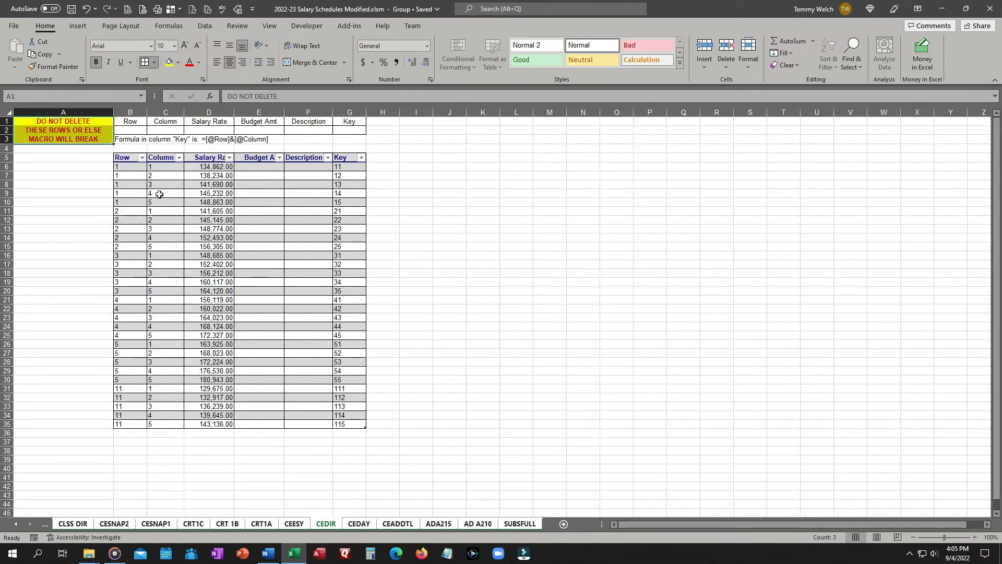
{"action": "left_click", "coordinate": [417, 148]}
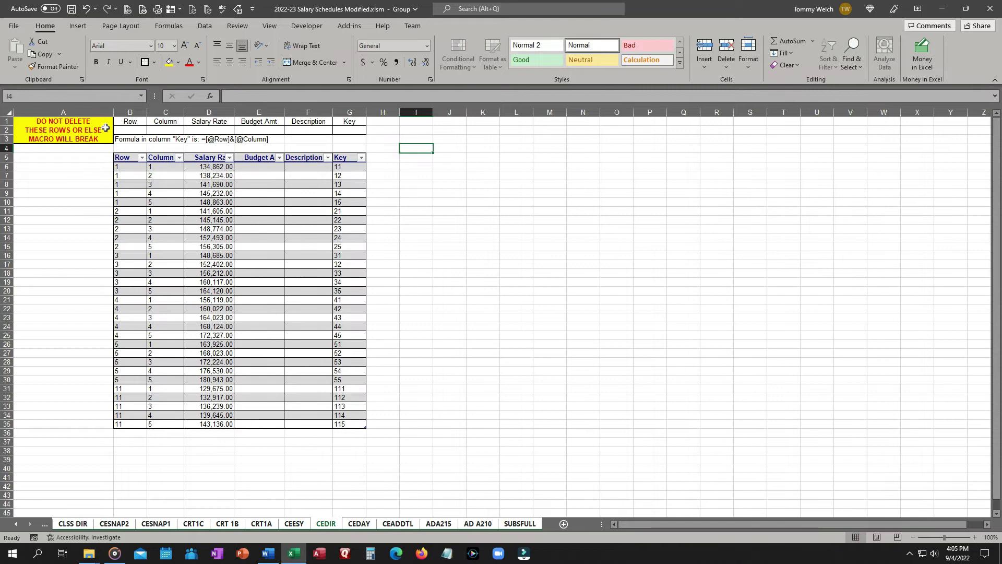
On the Addons sheet, paste the table's column headers into B1:G1 as values and center them.
{"action": "left_click", "coordinate": [18, 524], "text": "ctrl"}
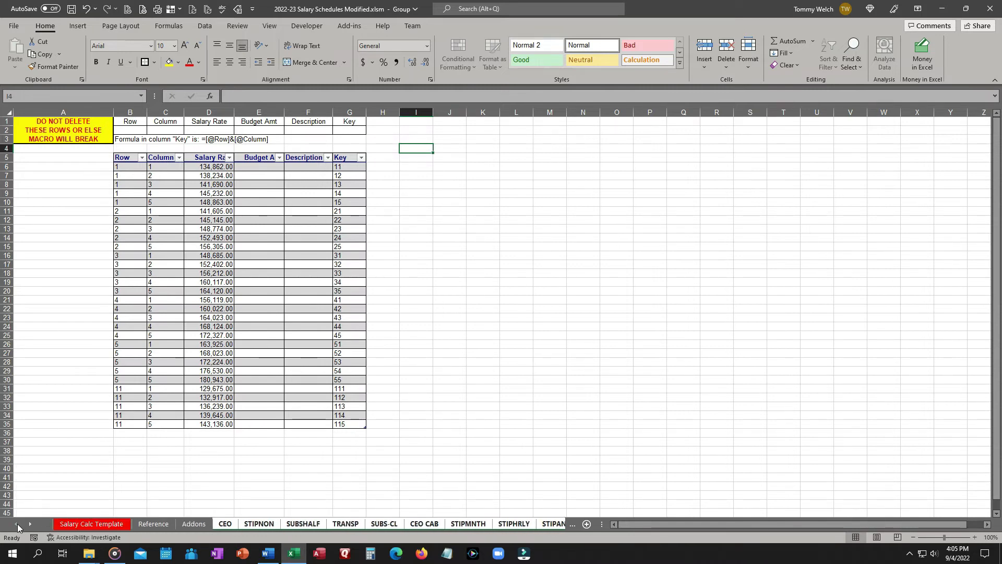
{"action": "left_click", "coordinate": [193, 524]}
{"action": "left_click_drag", "start_coordinate": [130, 159], "coordinate": [349, 158]}
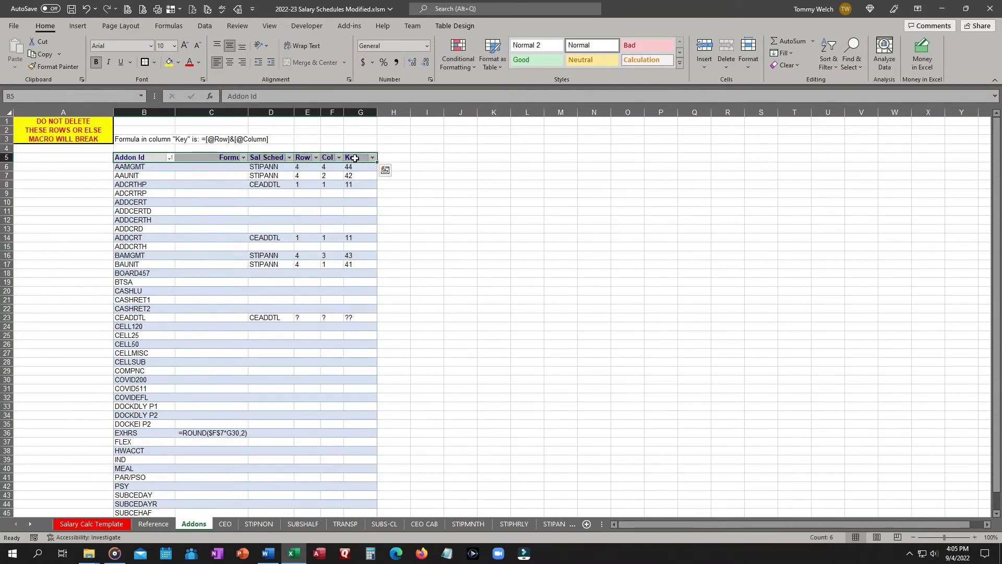
{"action": "key", "text": "ctrl+c"}
{"action": "right_click", "coordinate": [147, 126]}
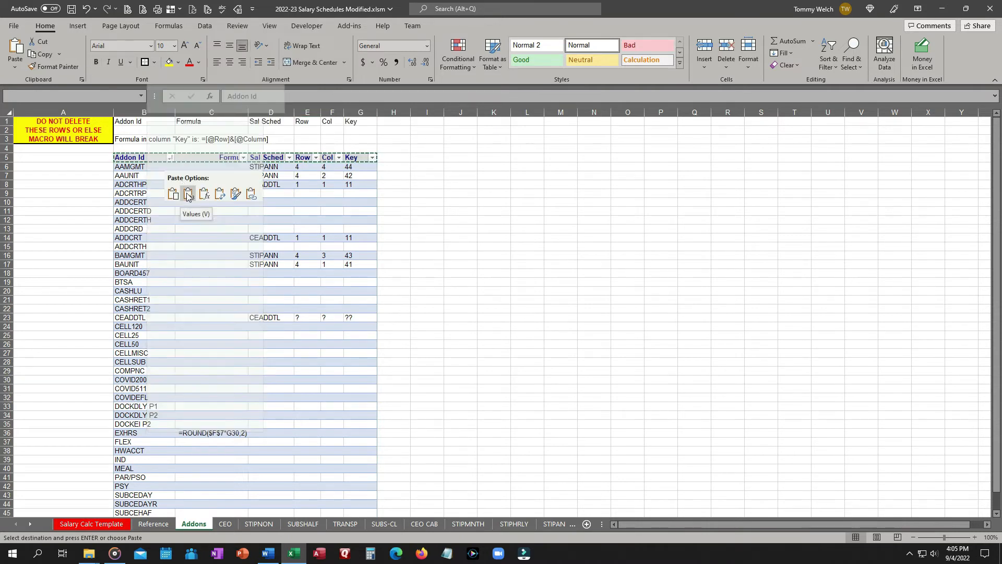
{"action": "left_click", "coordinate": [188, 194]}
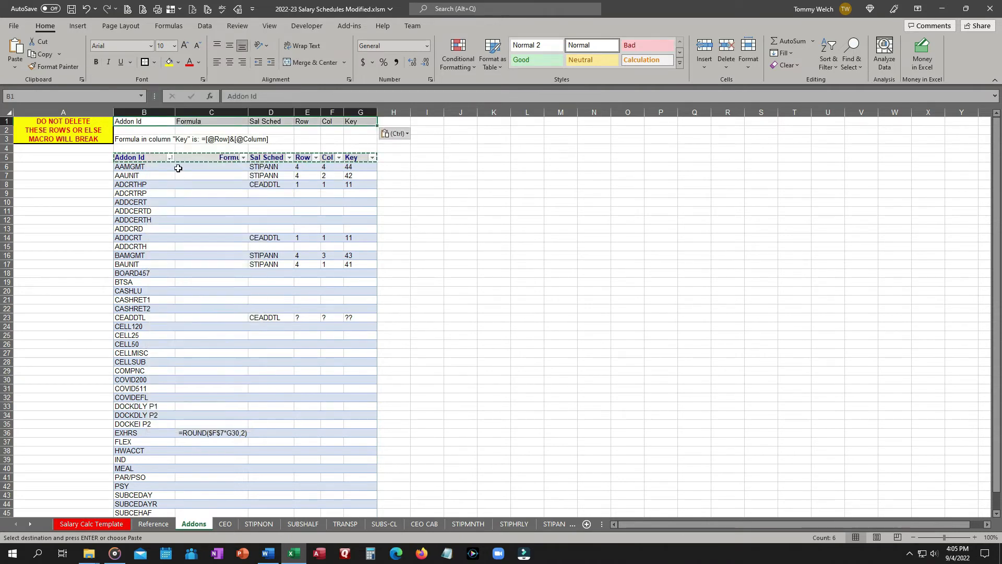
{"action": "left_click", "coordinate": [230, 64]}
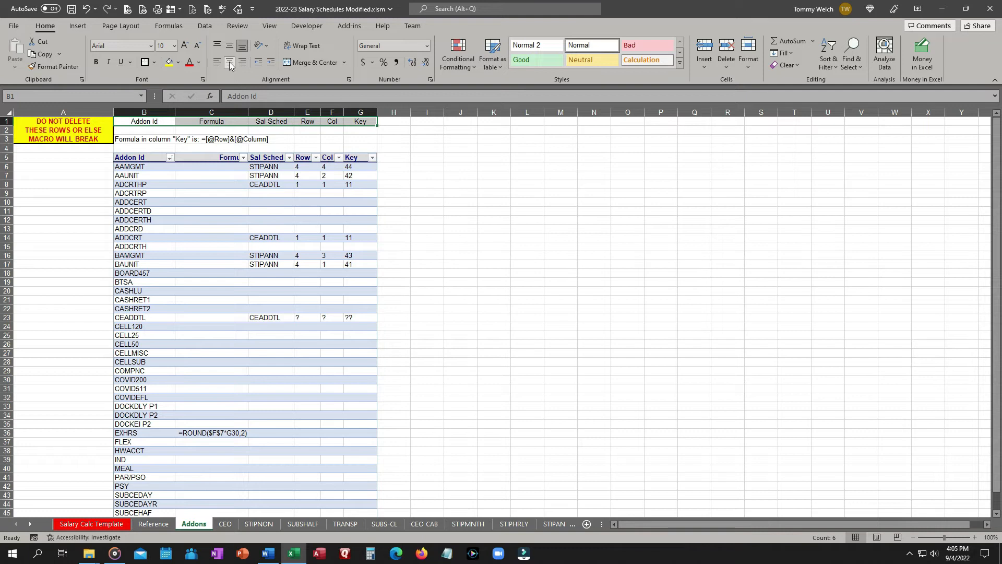
Apply all borders to B1:G2 on the Addons sheet.
{"action": "left_click_drag", "start_coordinate": [144, 130], "coordinate": [350, 133]}
{"action": "left_click", "coordinate": [155, 63]}
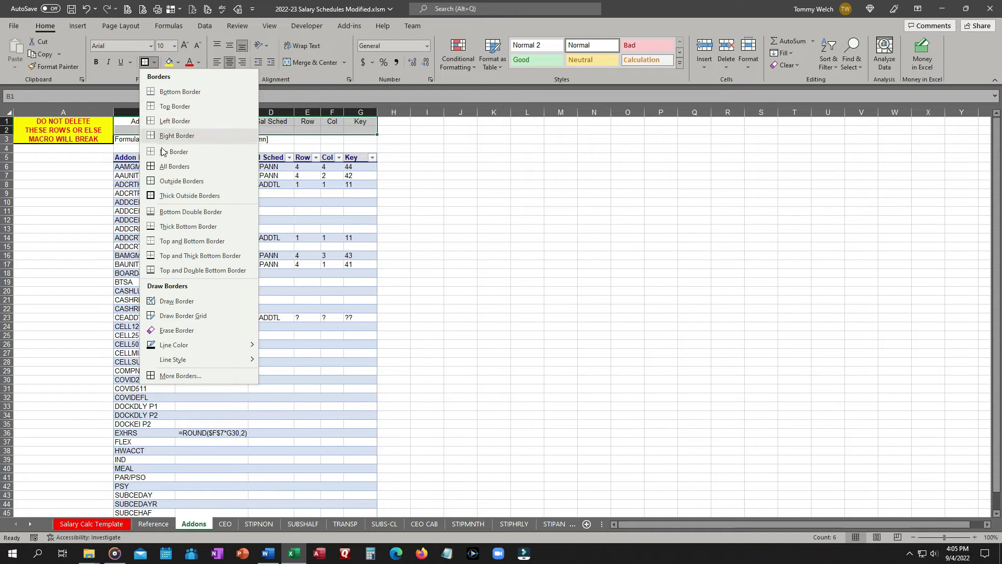
{"action": "left_click", "coordinate": [163, 165]}
Apply an outside border to the warning cells A1:A3 and save the workbook.
{"action": "left_click", "coordinate": [39, 121]}
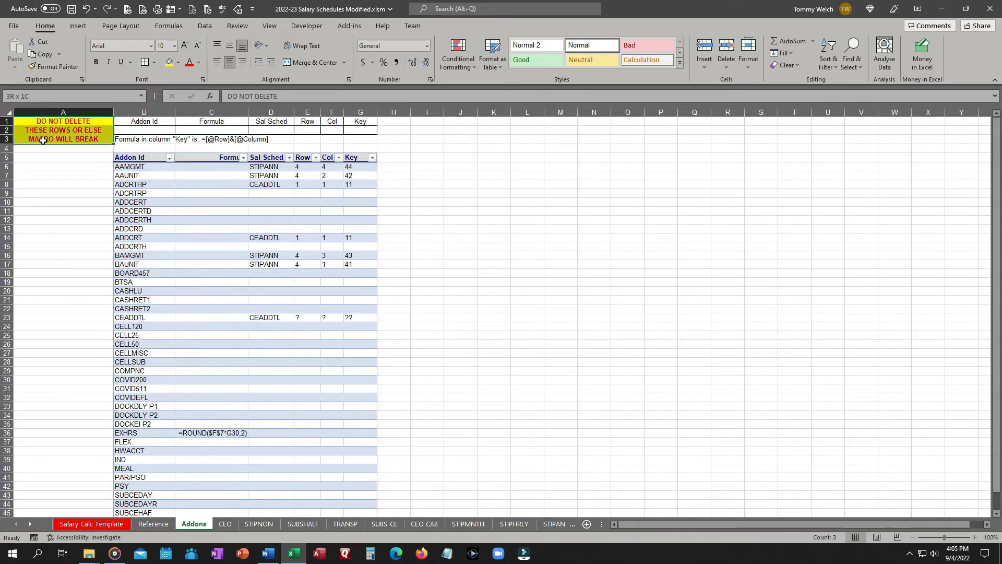
{"action": "left_click", "coordinate": [154, 63]}
{"action": "left_click", "coordinate": [173, 181]}
{"action": "left_click", "coordinate": [491, 211]}
{"action": "left_click", "coordinate": [71, 9]}
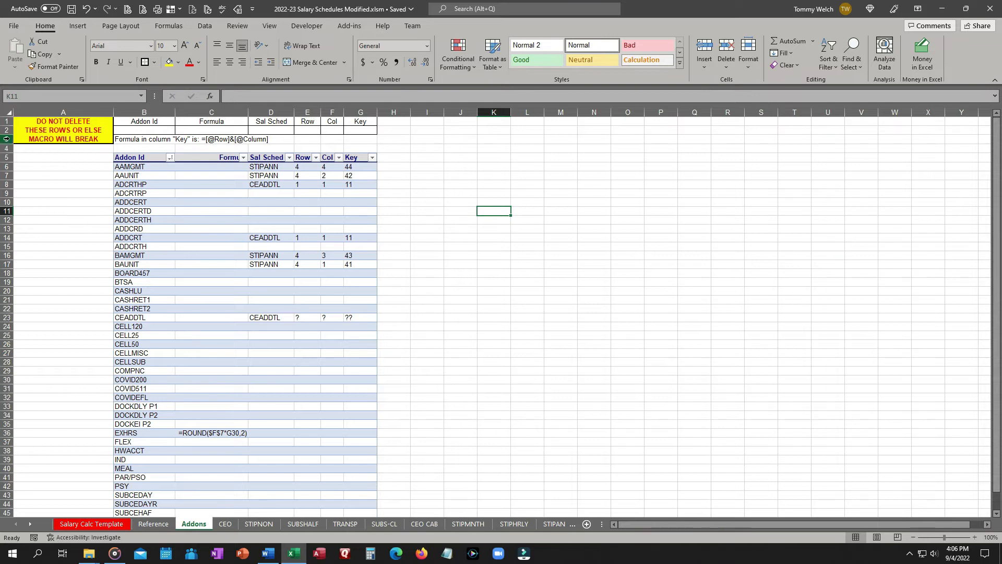
Group the sheets from Addons through SUBSFULL.
{"action": "right_click", "coordinate": [7, 138]}
{"action": "key", "text": "Escape"}
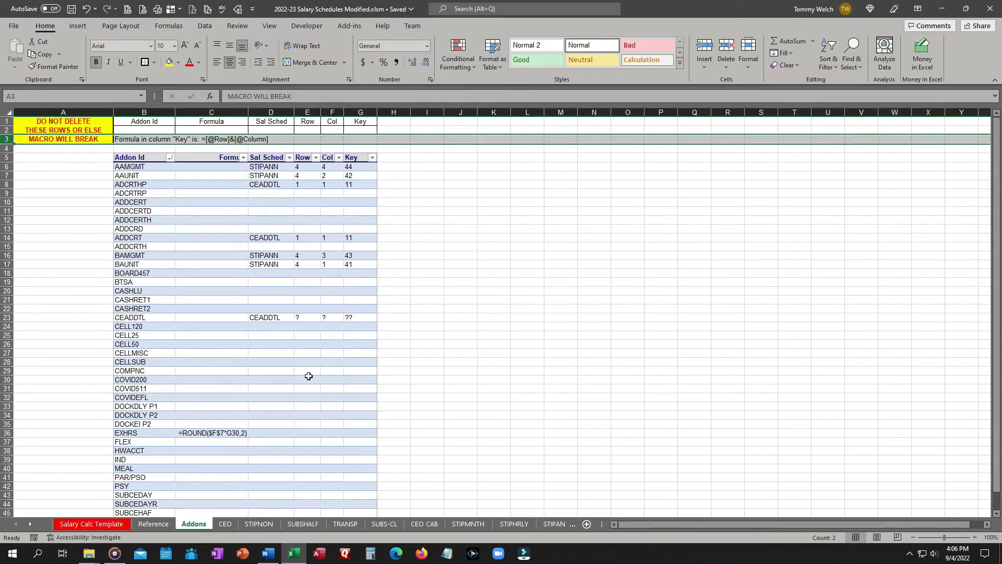
{"action": "left_click", "coordinate": [30, 525]}
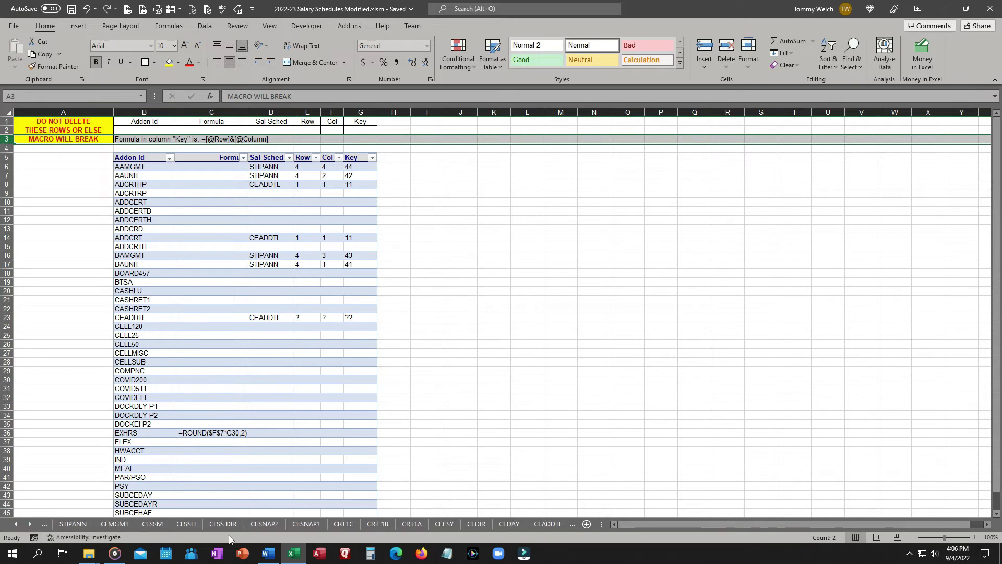
{"action": "left_click", "coordinate": [31, 523]}
{"action": "left_click", "coordinate": [517, 526], "text": "shift"}
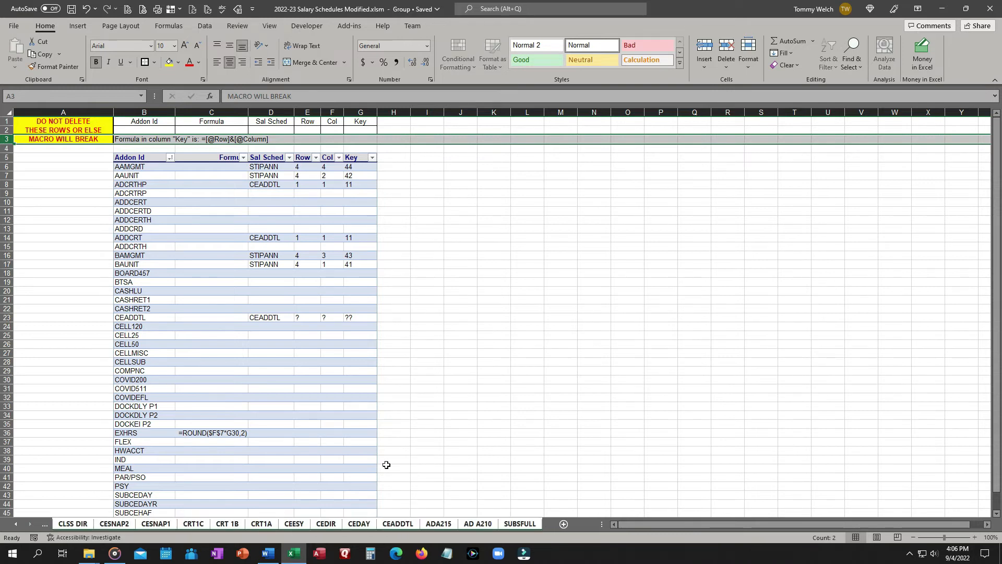
Insert a row above row 3 and move the MACRO WILL BREAK cell back up into A3.
{"action": "right_click", "coordinate": [6, 139]}
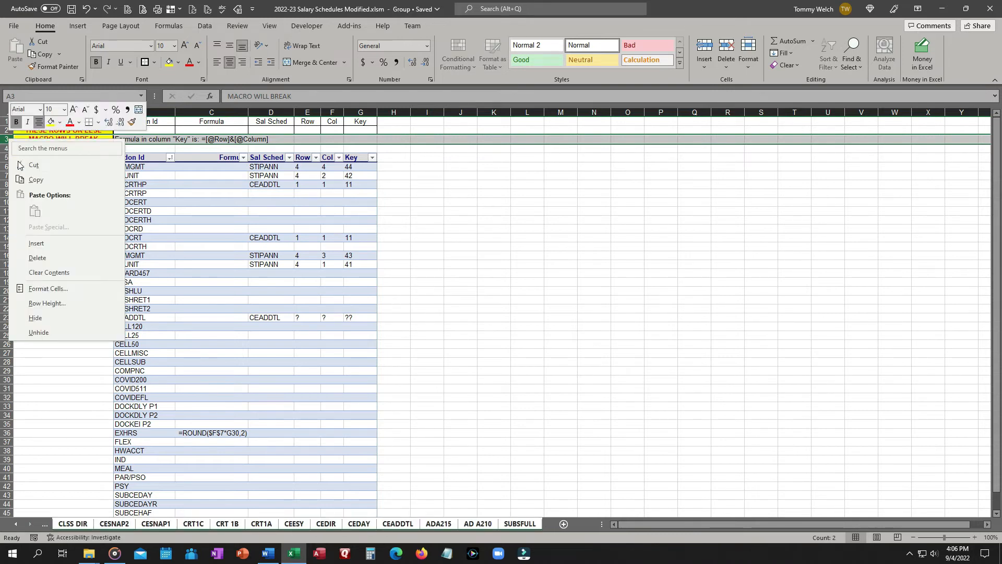
{"action": "left_click", "coordinate": [40, 246]}
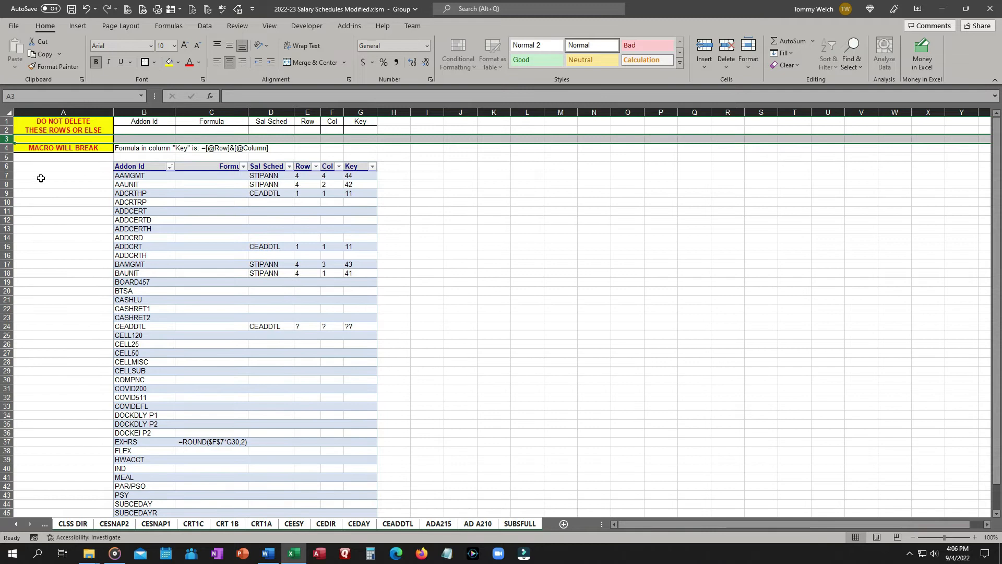
{"action": "left_click", "coordinate": [41, 148]}
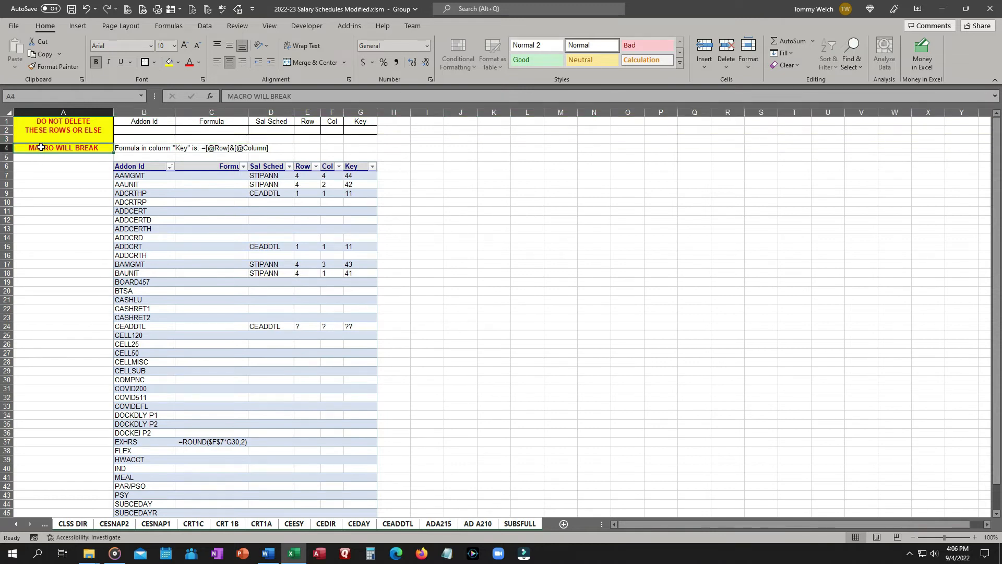
{"action": "key", "text": "ctrl+x"}
{"action": "key", "text": "Up"}
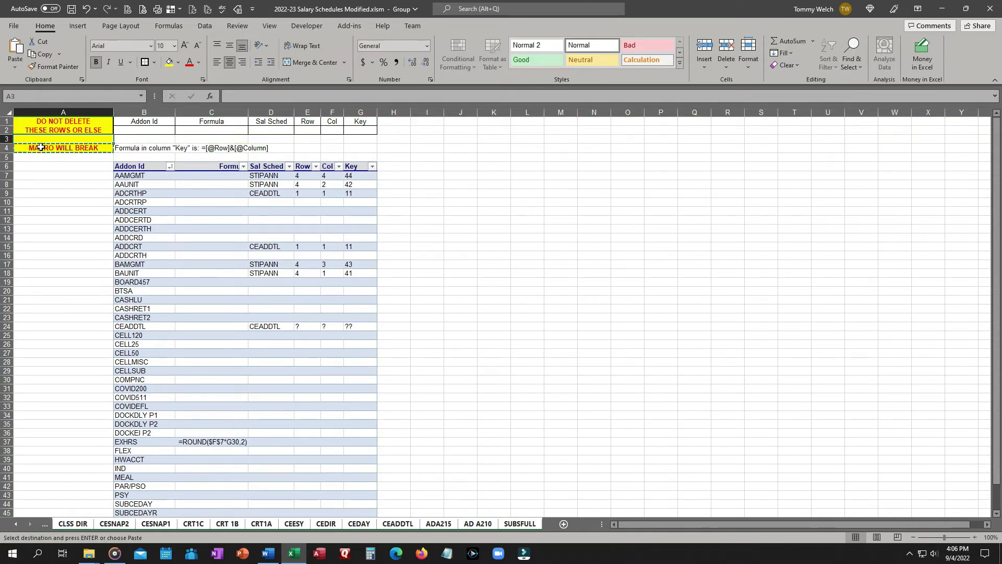
{"action": "key", "text": "ctrl+v"}
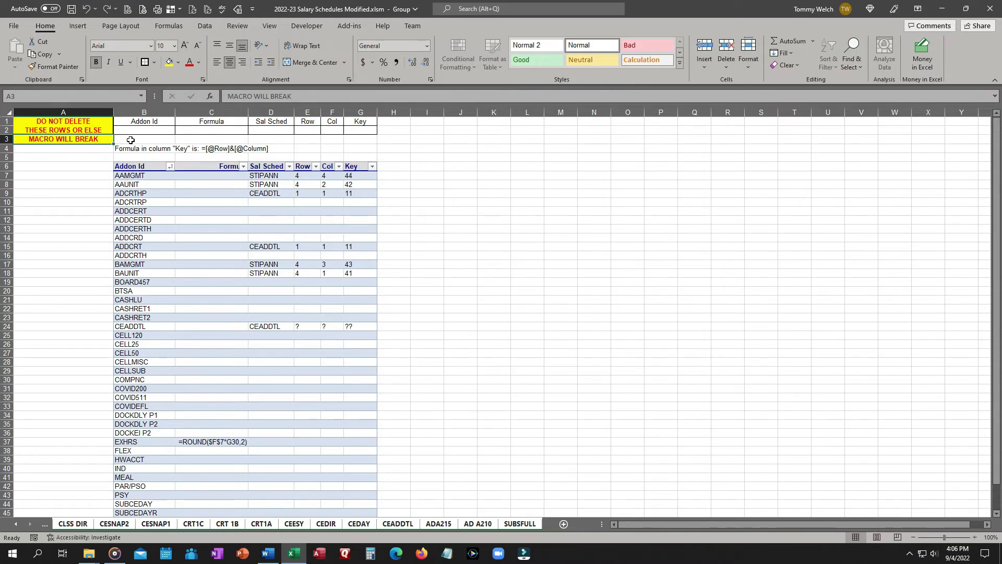
{"action": "left_click", "coordinate": [82, 169]}
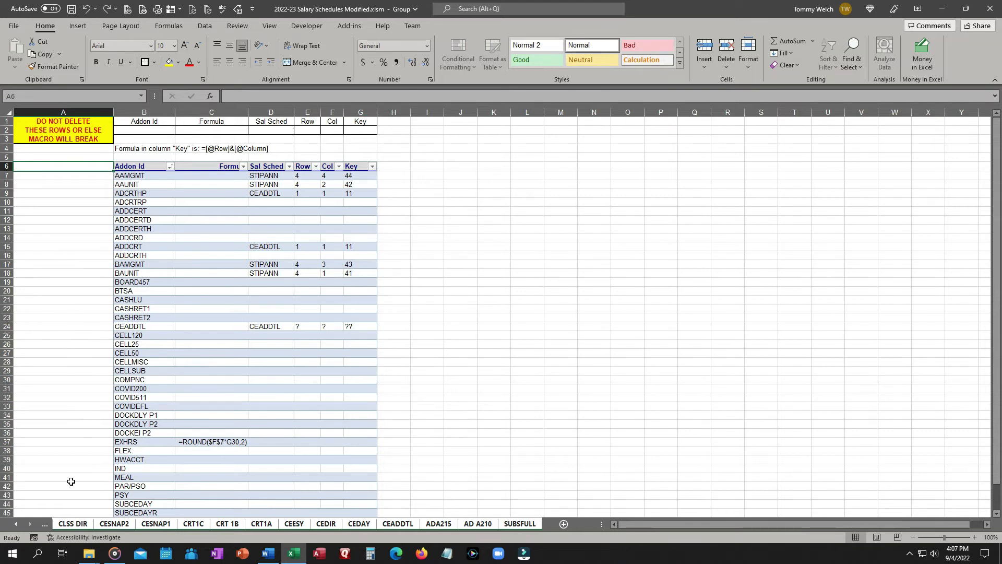
{"action": "left_click", "coordinate": [15, 525]}
{"action": "left_click", "coordinate": [15, 524]}
{"action": "left_click", "coordinate": [15, 525]}
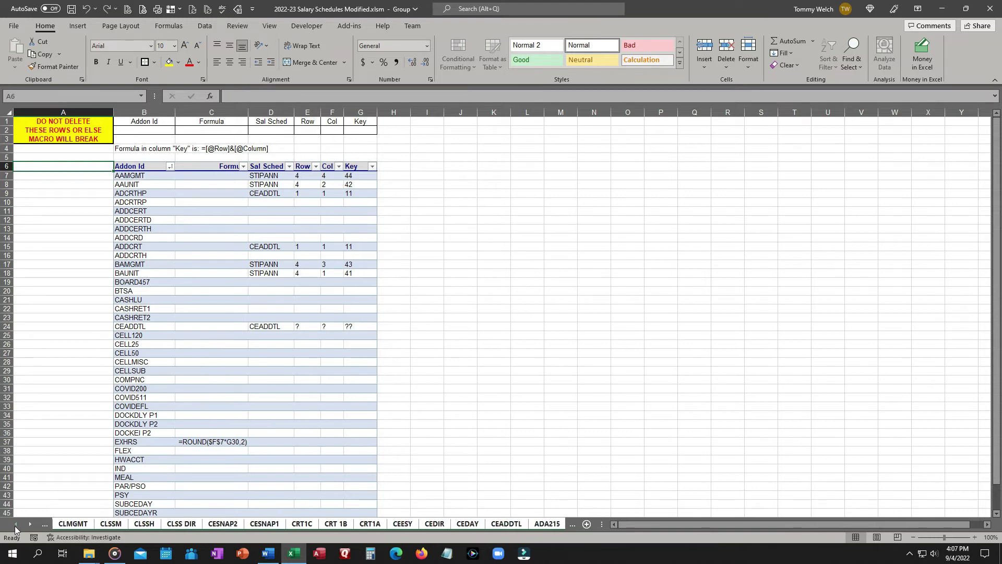
{"action": "left_click", "coordinate": [18, 525]}
{"action": "left_click", "coordinate": [18, 525], "text": "ctrl"}
{"action": "left_click", "coordinate": [513, 270]}
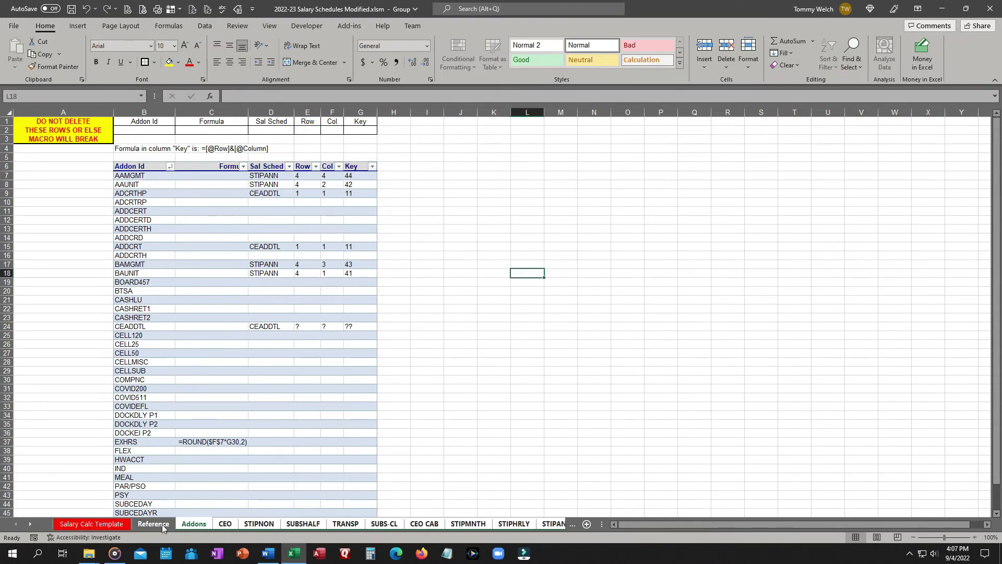
Ungroup the sheets and look over the Reference, CEO and SUBSHALF sheets.
{"action": "left_click", "coordinate": [153, 525]}
{"action": "left_click", "coordinate": [225, 525]}
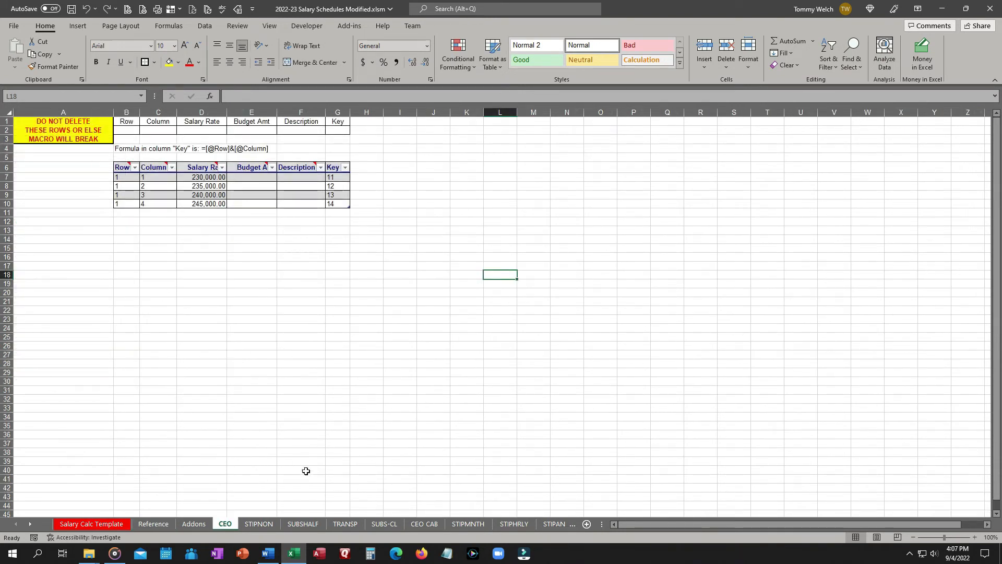
{"action": "left_click", "coordinate": [301, 524]}
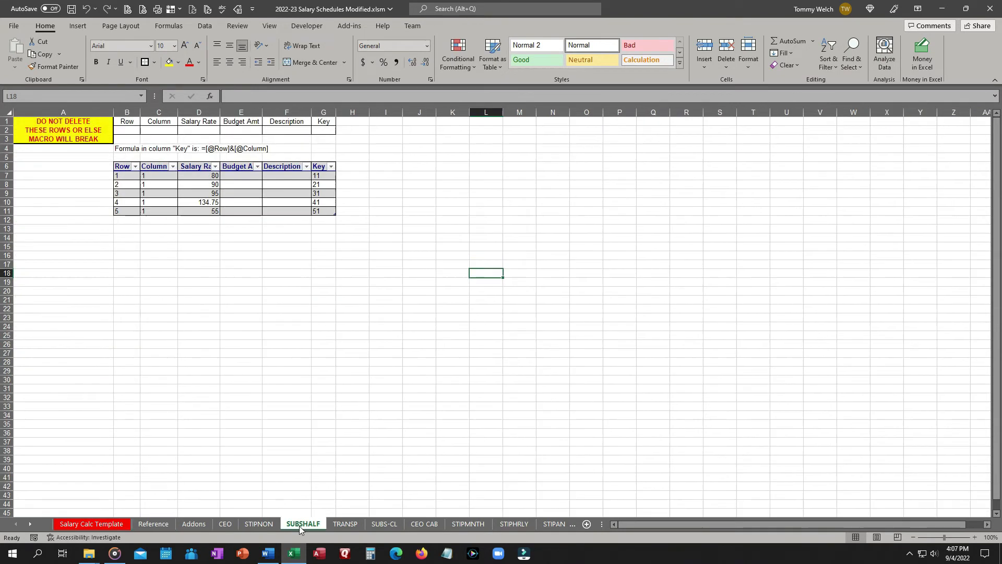
{"action": "left_click", "coordinate": [151, 525]}
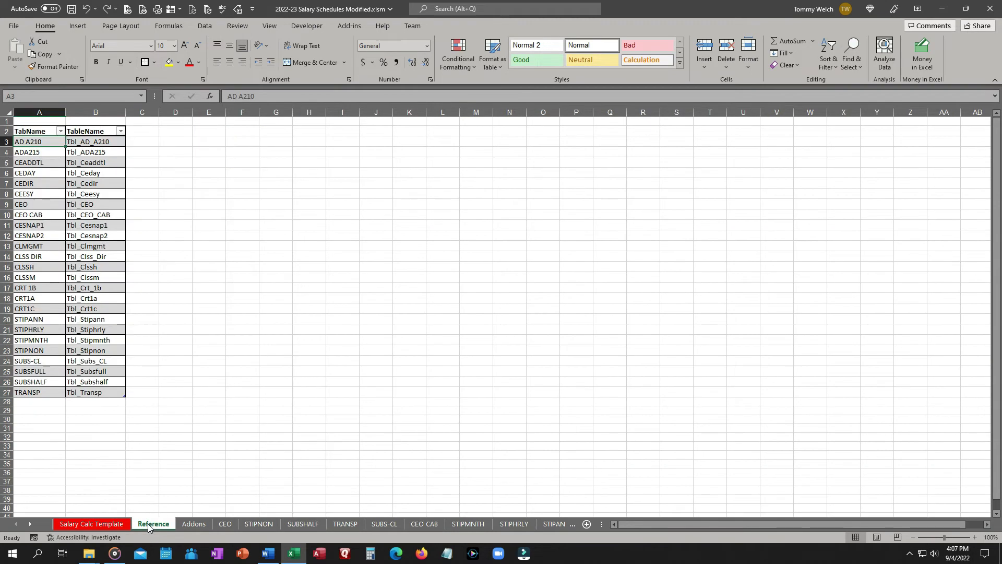
{"action": "left_click", "coordinate": [224, 525]}
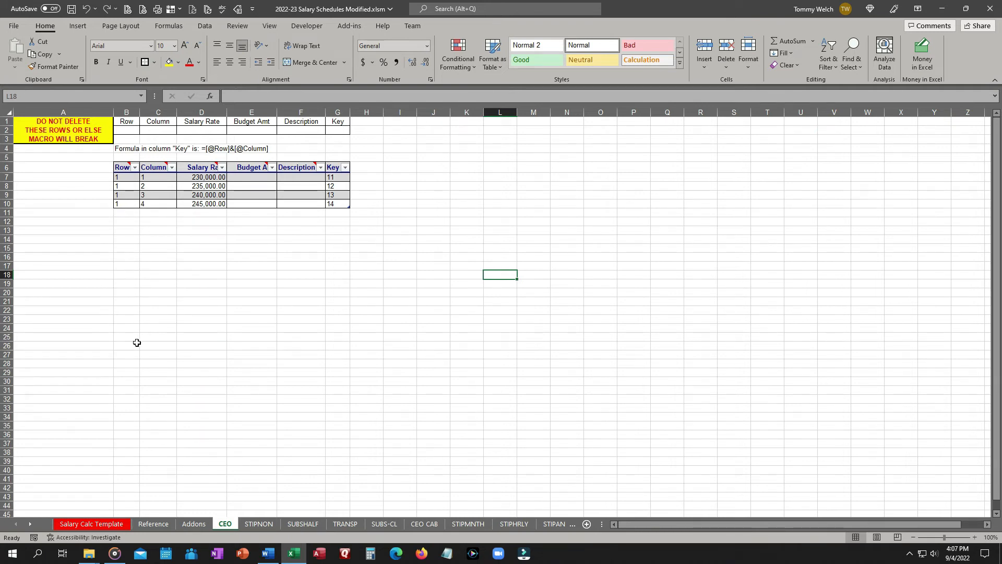
Insert ten blank rows above the top of the Salary Calc Template sheet.
{"action": "left_click", "coordinate": [107, 524]}
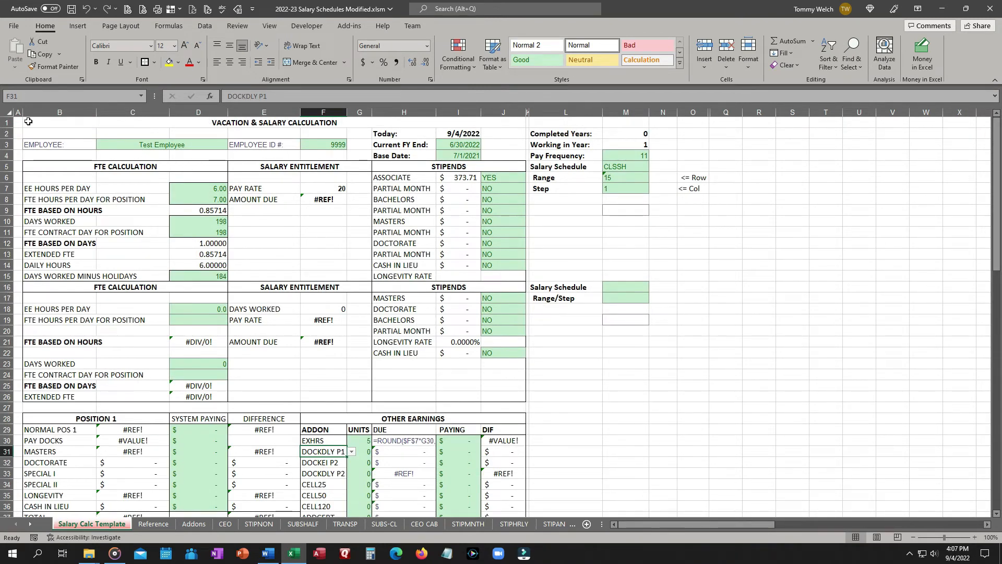
{"action": "left_click_drag", "start_coordinate": [8, 121], "coordinate": [5, 222]}
{"action": "right_click", "coordinate": [5, 222]}
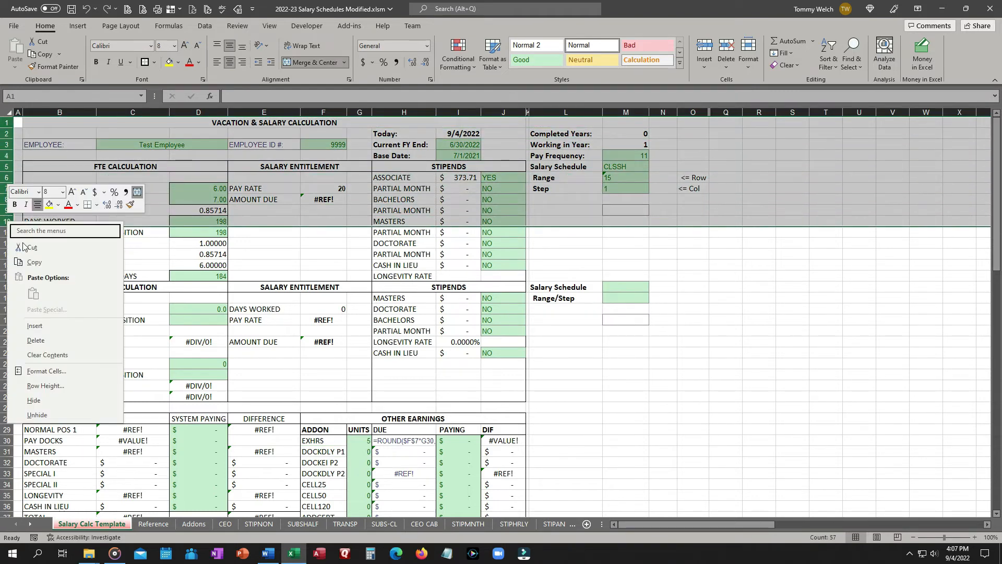
{"action": "left_click", "coordinate": [44, 333]}
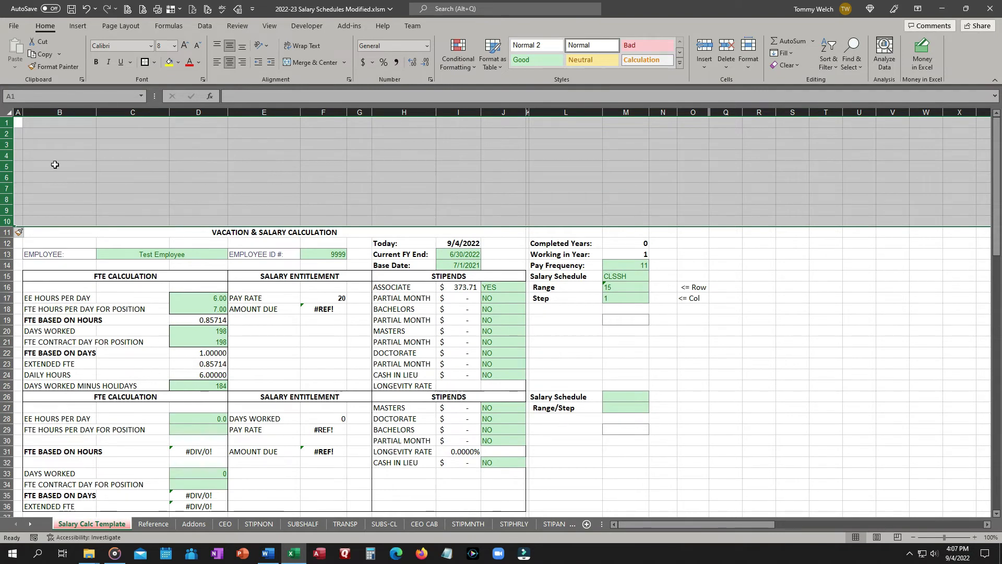
Set the row height of the new rows 1 to 10 to 10.
{"action": "right_click", "coordinate": [6, 134]}
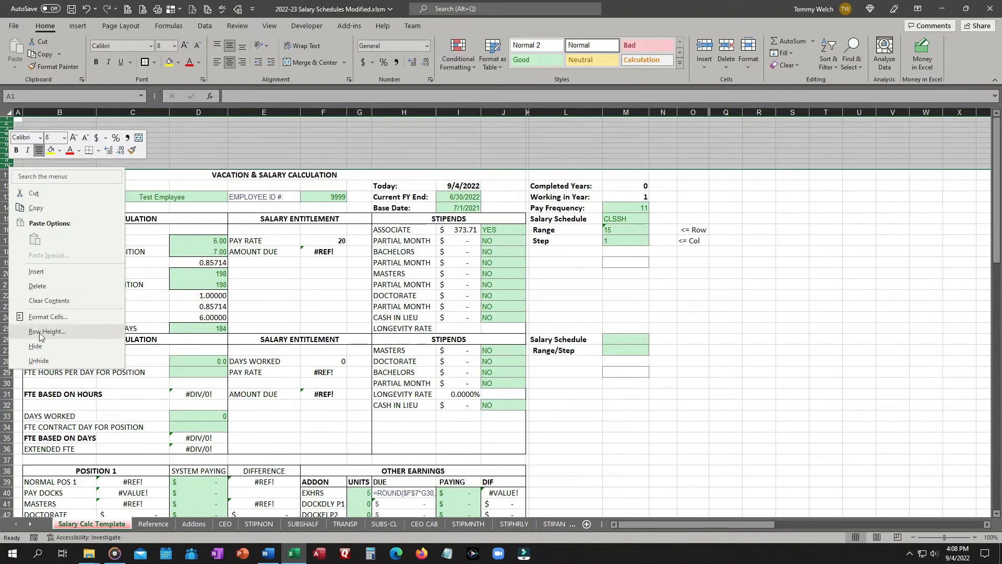
{"action": "left_click", "coordinate": [41, 335]}
{"action": "type", "text": "10"}
{"action": "key", "text": "Return"}
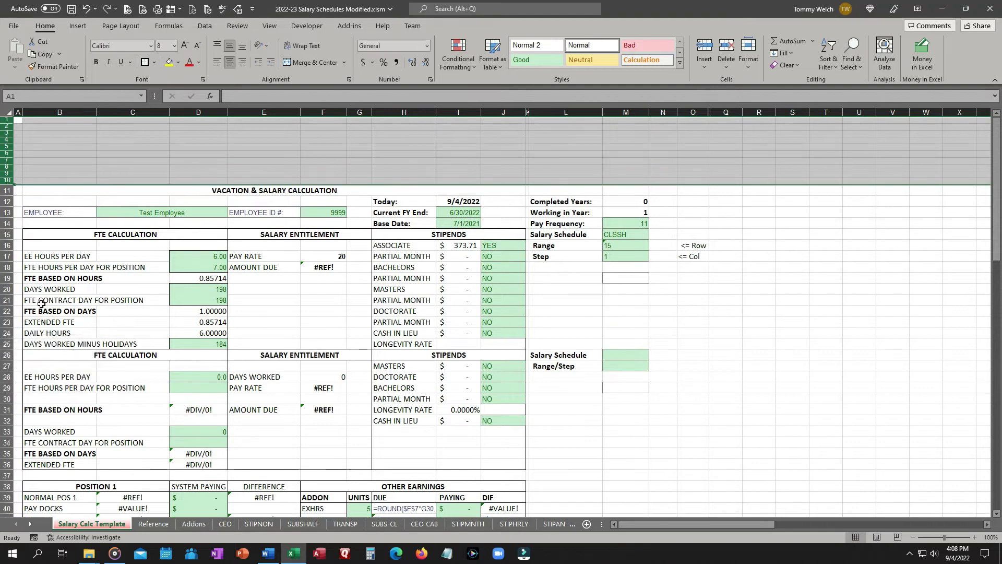
Examine the Range and Step input cells in column M of the template.
{"action": "left_click", "coordinate": [609, 140]}
{"action": "key", "text": "ctrl+Up"}
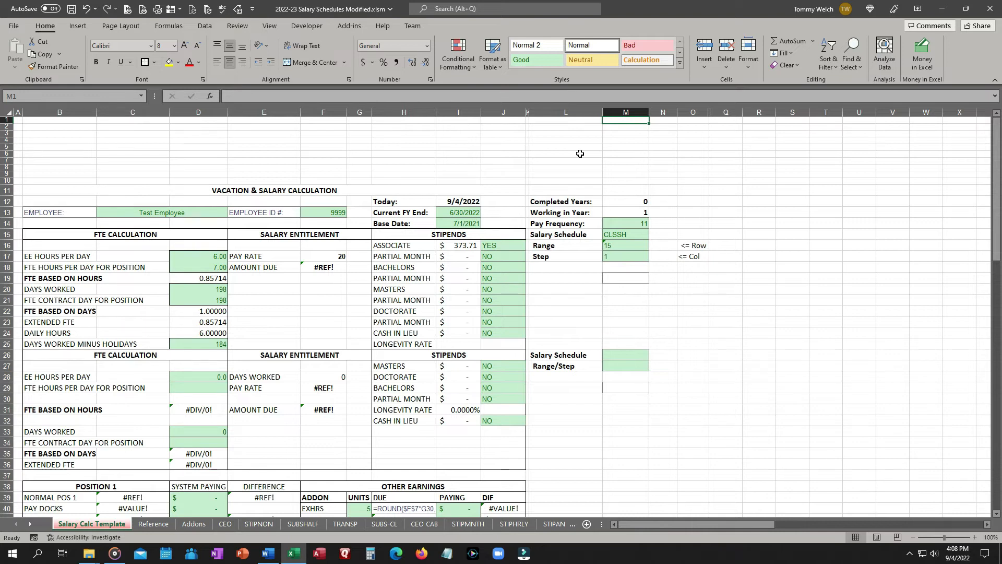
{"action": "left_click", "coordinate": [619, 247]}
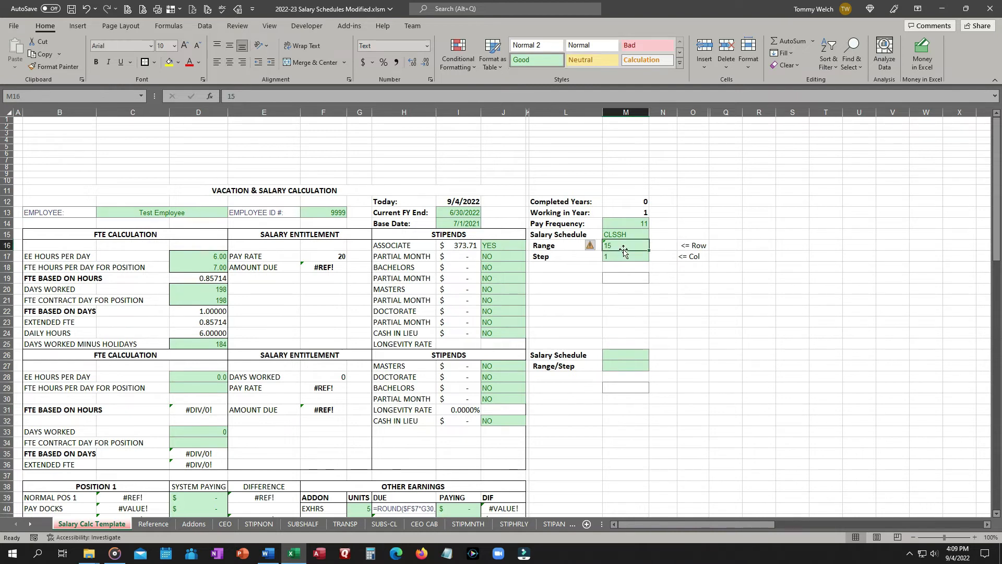
{"action": "mouse_move", "coordinate": [589, 251]}
{"action": "left_click", "coordinate": [615, 258]}
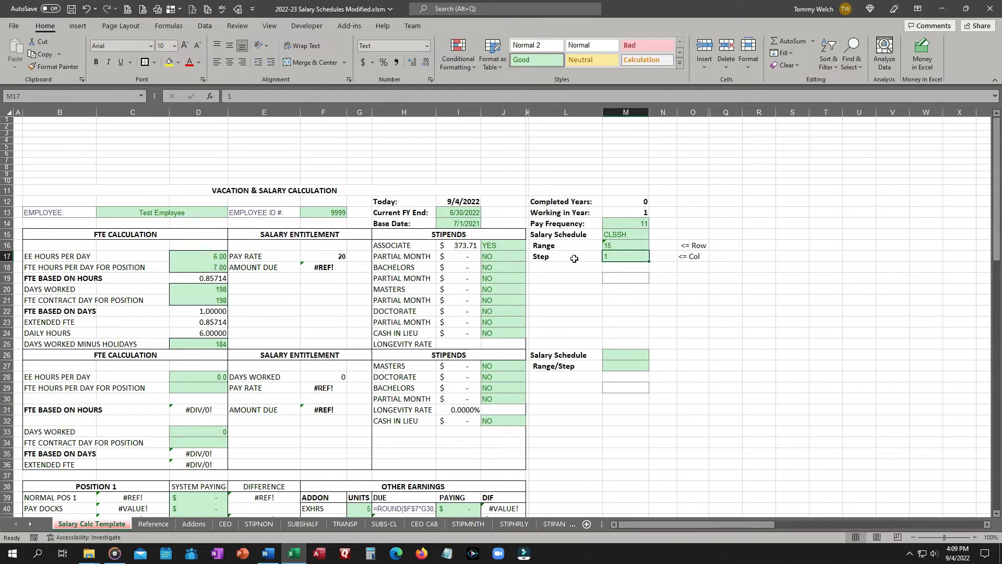
Examine the Row and Column entries of the CEO and CLSSH schedule tables.
{"action": "left_click", "coordinate": [229, 526]}
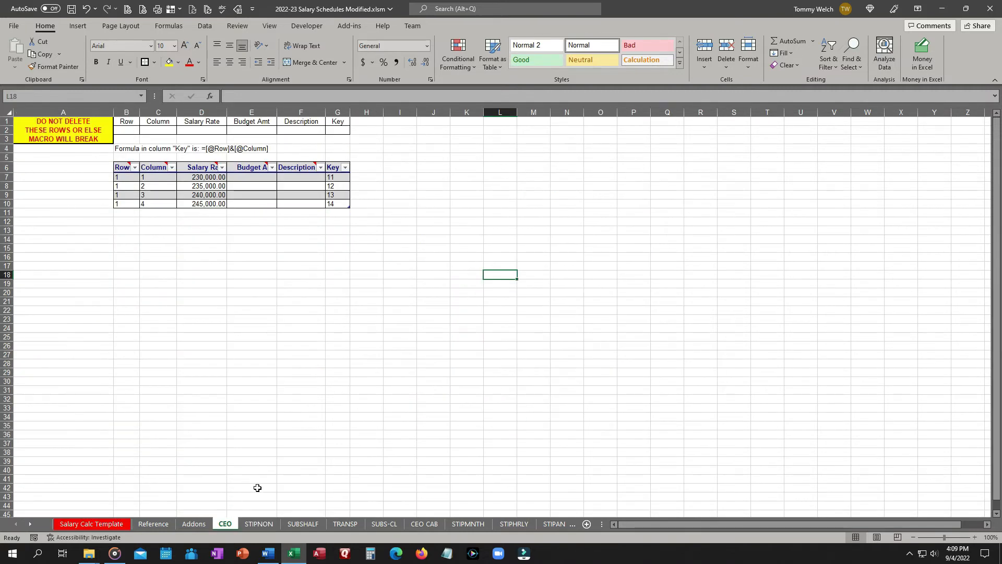
{"action": "left_click", "coordinate": [129, 177]}
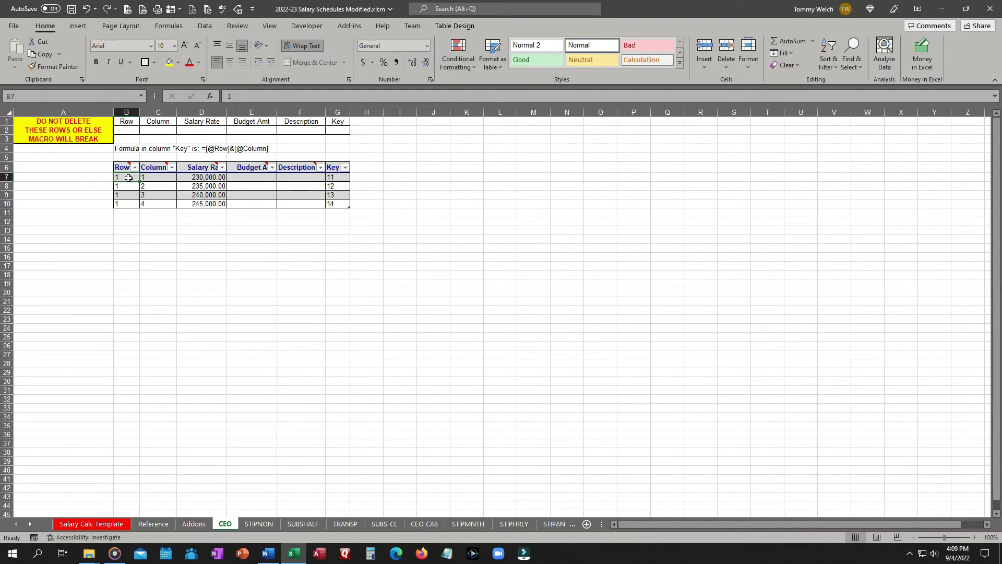
{"action": "left_click", "coordinate": [129, 186]}
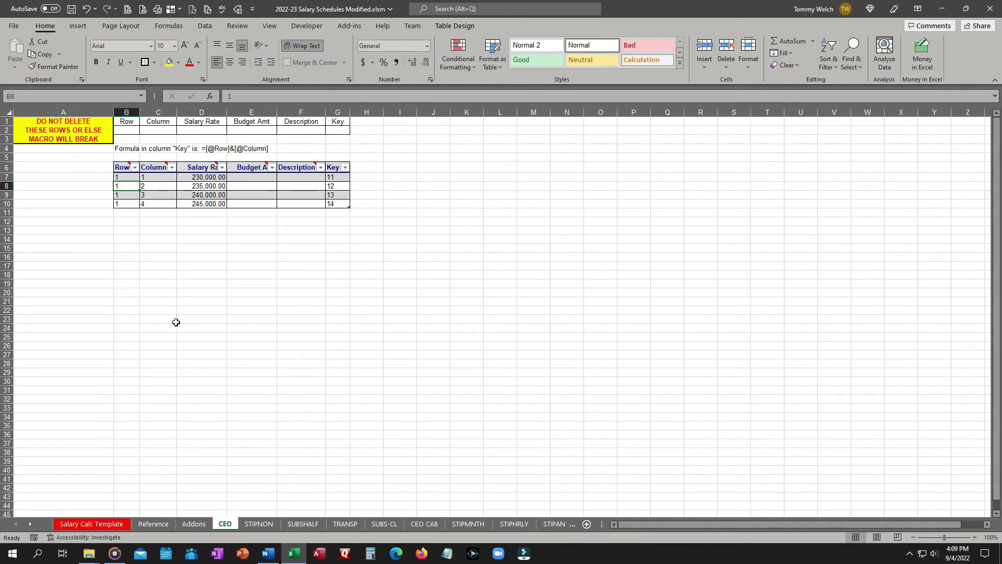
{"action": "key", "text": "Down"}
{"action": "key", "text": "Up"}
{"action": "left_click", "coordinate": [29, 523]}
{"action": "left_click", "coordinate": [30, 523]}
{"action": "left_click", "coordinate": [29, 523]}
{"action": "left_click", "coordinate": [546, 524]}
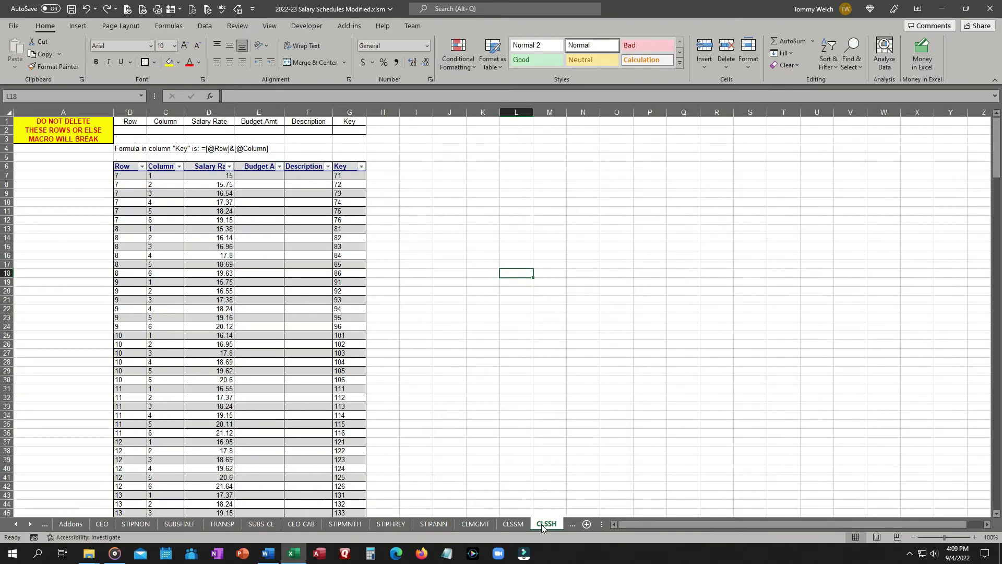
{"action": "scroll", "coordinate": [127, 413], "scroll_direction": "down", "scroll_amount": 7}
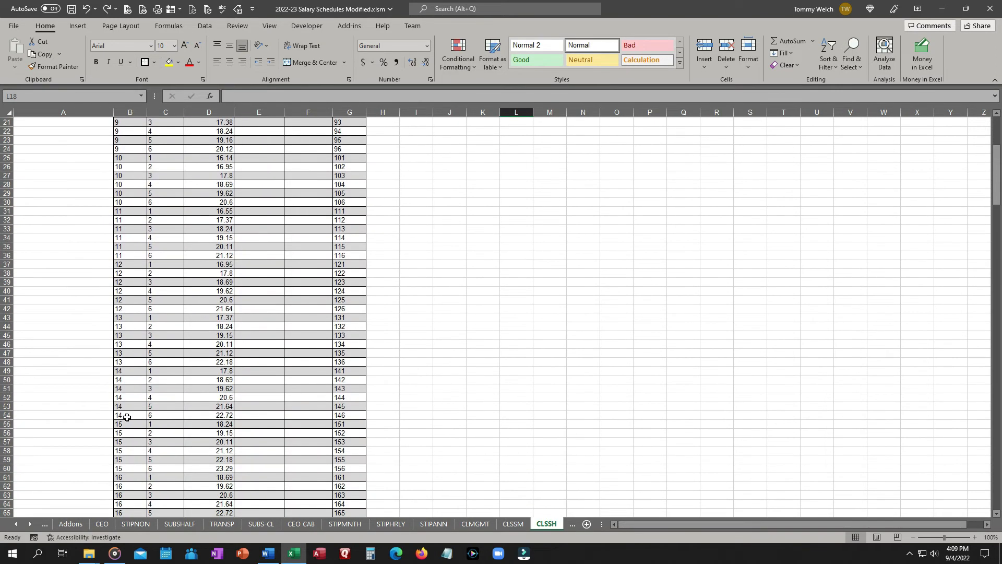
{"action": "left_click", "coordinate": [129, 436]}
{"action": "scroll", "coordinate": [211, 377], "scroll_direction": "up", "scroll_amount": 3}
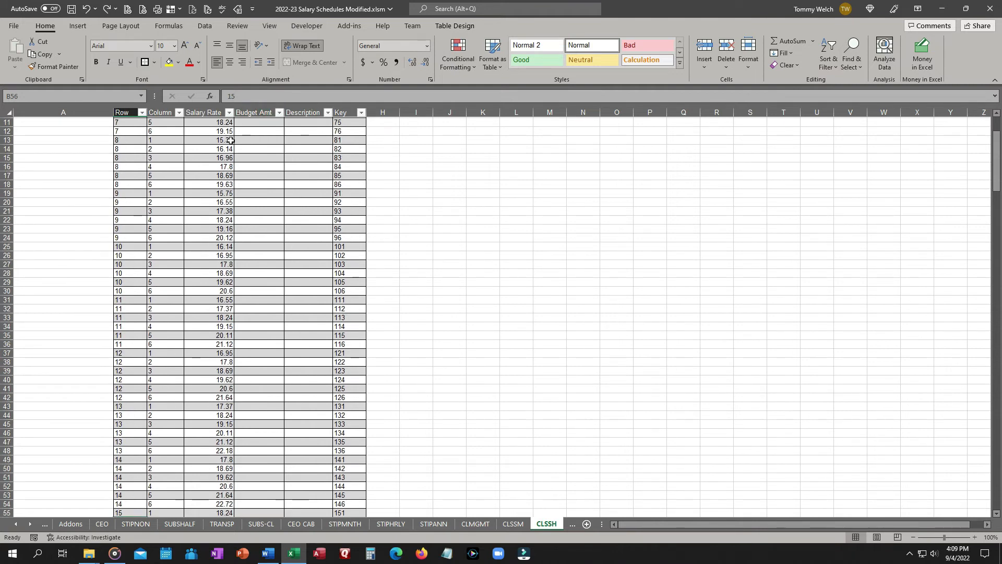
{"action": "scroll", "coordinate": [136, 279], "scroll_direction": "up", "scroll_amount": 3}
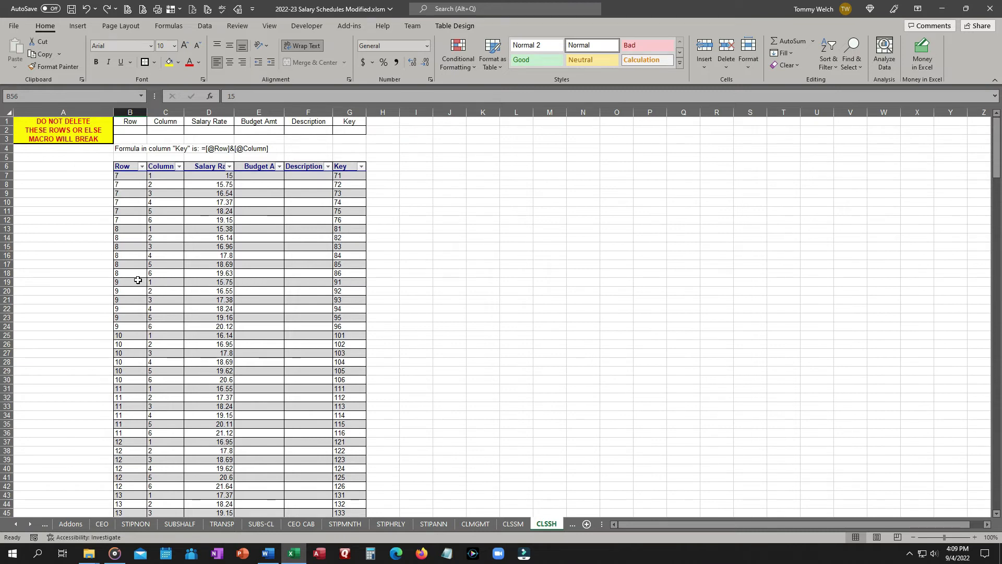
{"action": "left_click", "coordinate": [450, 248]}
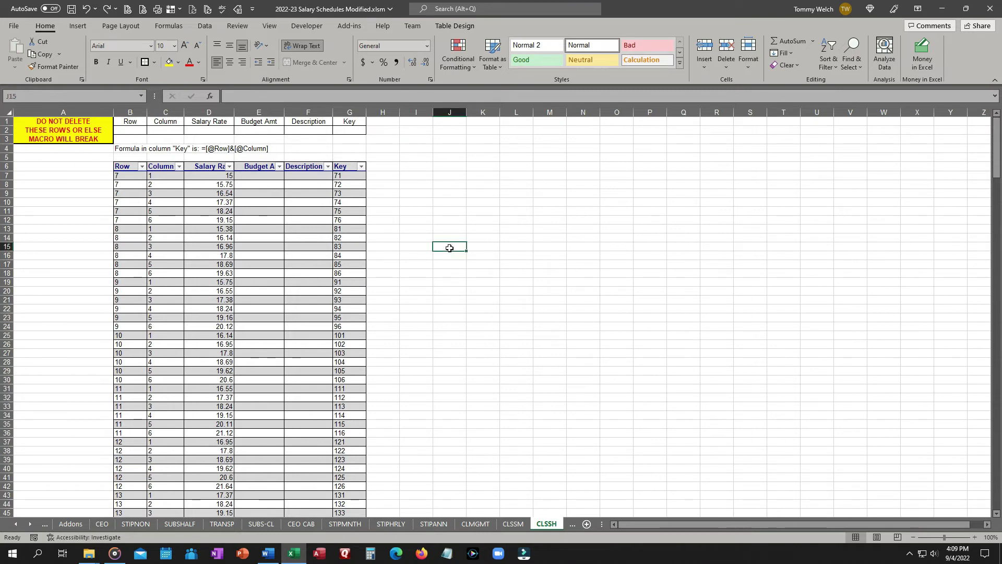
{"action": "type", "text": "="}
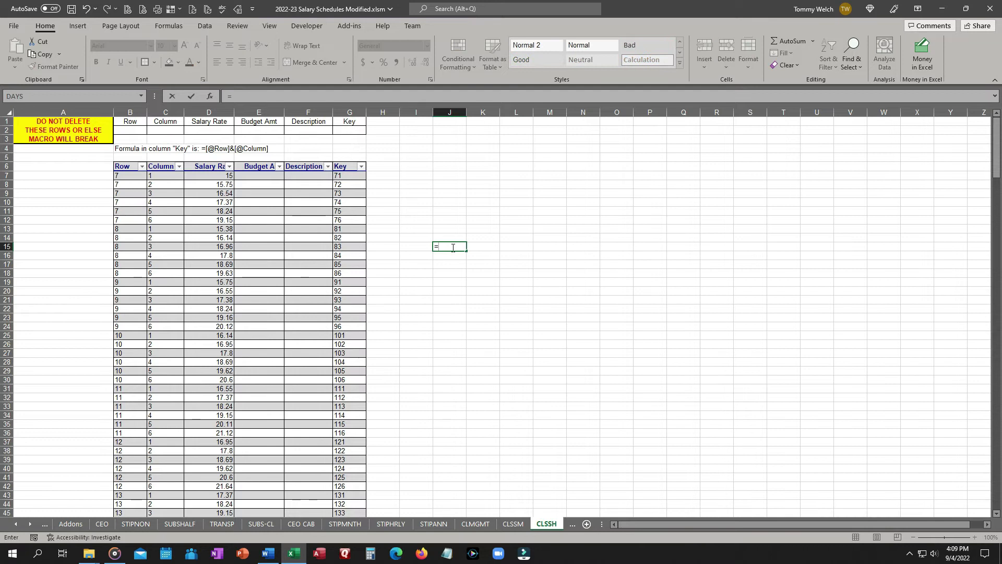
{"action": "left_click", "coordinate": [117, 246]}
{"action": "type", "text": "+tbl_Clssh[@Column"}
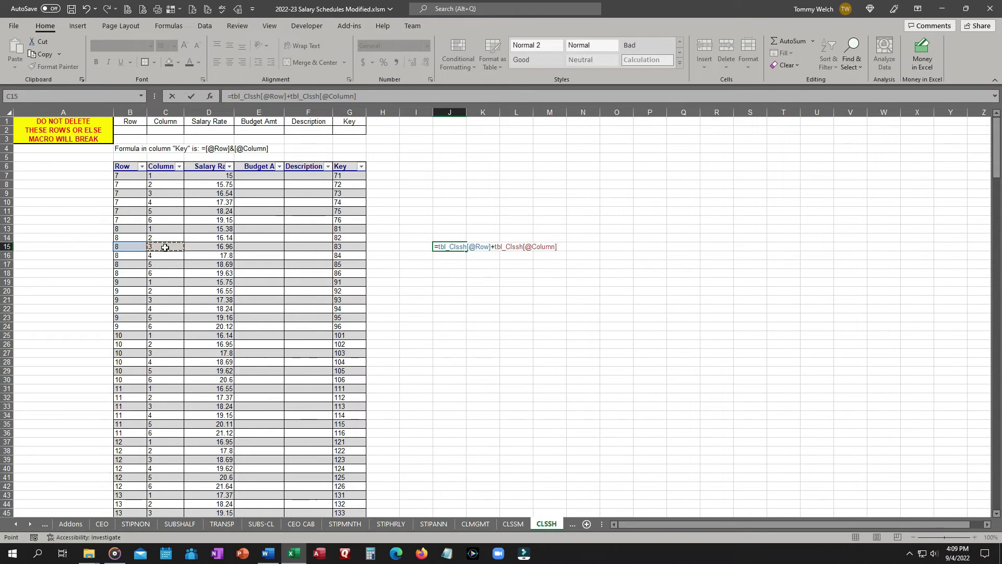
{"action": "left_click", "coordinate": [165, 248]}
{"action": "key", "text": "Return"}
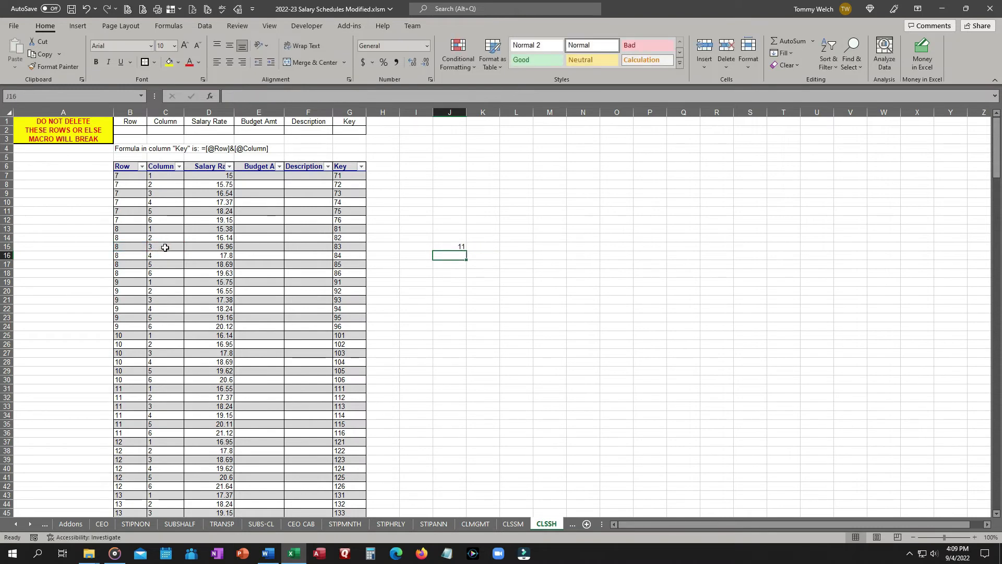
{"action": "left_click", "coordinate": [442, 247]}
{"action": "key", "text": "Delete"}
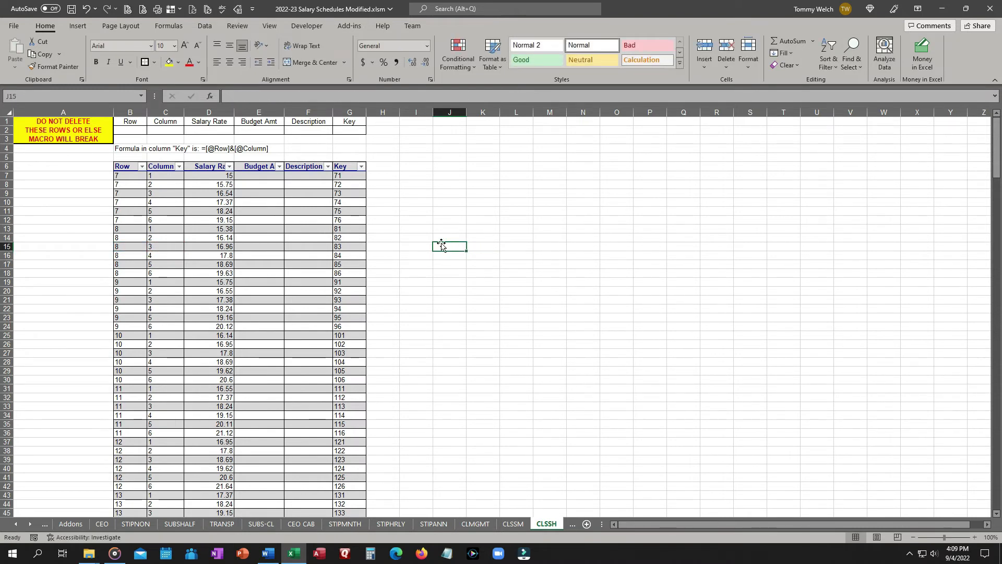
Convert the Range and Step cells M16 and M17 on the template to General number format.
{"action": "left_click", "coordinate": [13, 528], "text": "ctrl"}
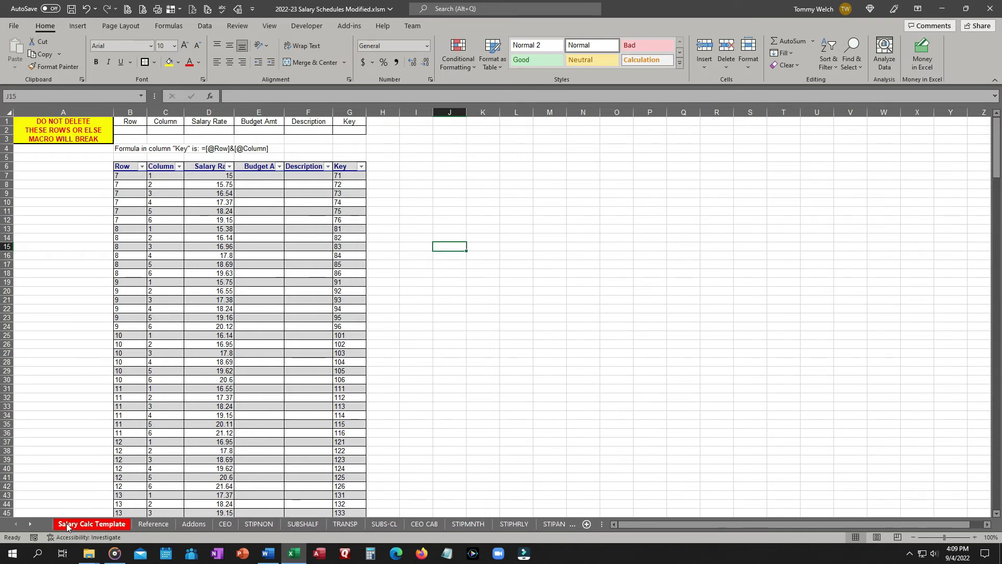
{"action": "left_click", "coordinate": [92, 523]}
{"action": "left_click", "coordinate": [624, 244]}
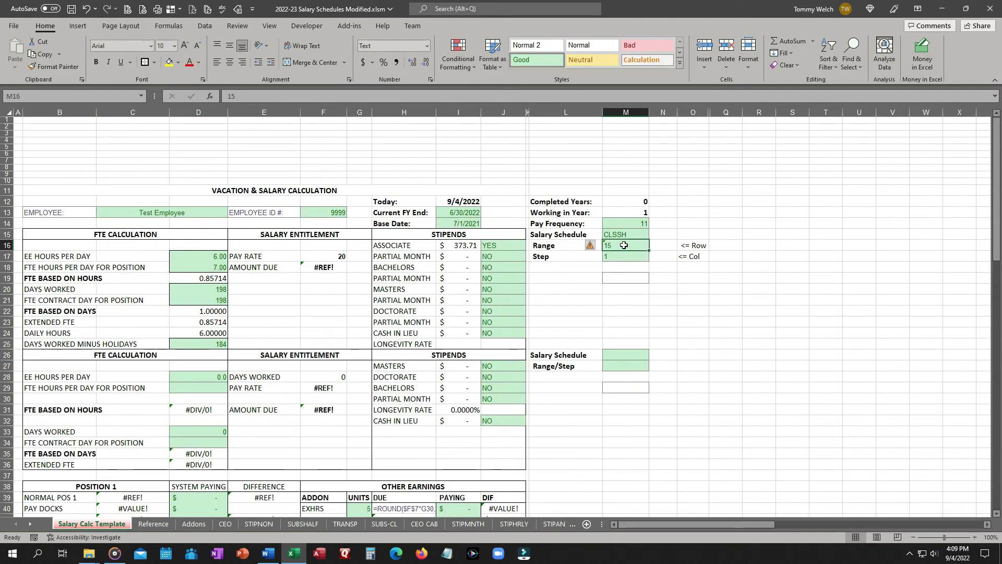
{"action": "left_click", "coordinate": [427, 46]}
{"action": "left_click", "coordinate": [427, 46]}
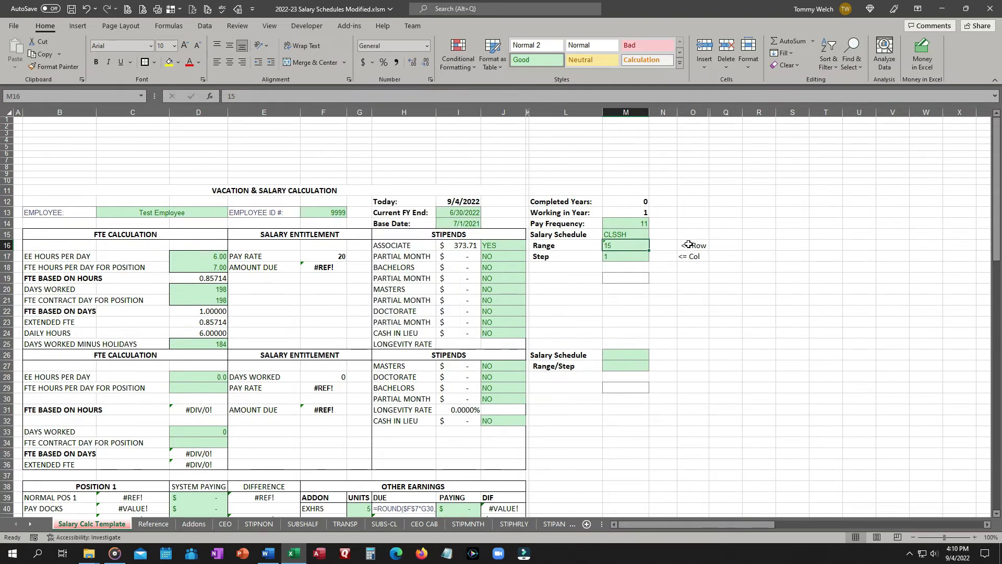
{"action": "key", "text": "F2"}
{"action": "key", "text": "Return"}
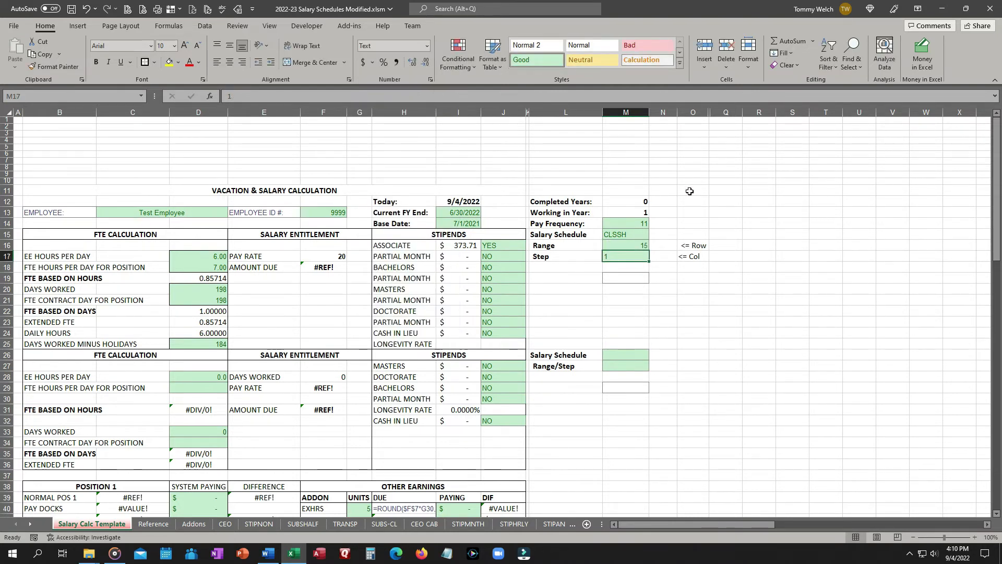
{"action": "left_click", "coordinate": [427, 46]}
{"action": "left_click", "coordinate": [412, 63]}
Name the Range cell M16 rSalaryCalcTemplate.Range.
{"action": "left_click", "coordinate": [622, 247]}
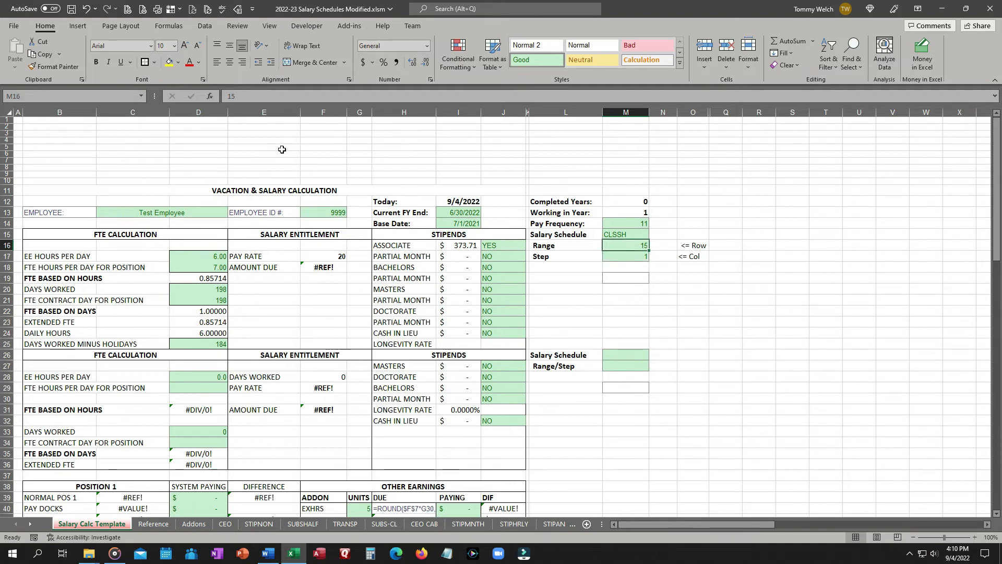
{"action": "left_click", "coordinate": [79, 96]}
{"action": "type", "text": "R"}
{"action": "type", "text": "Salar"}
{"action": "type", "text": "yCa"}
{"action": "type", "text": "lcTemplate.Range"}
{"action": "key", "text": "Return"}
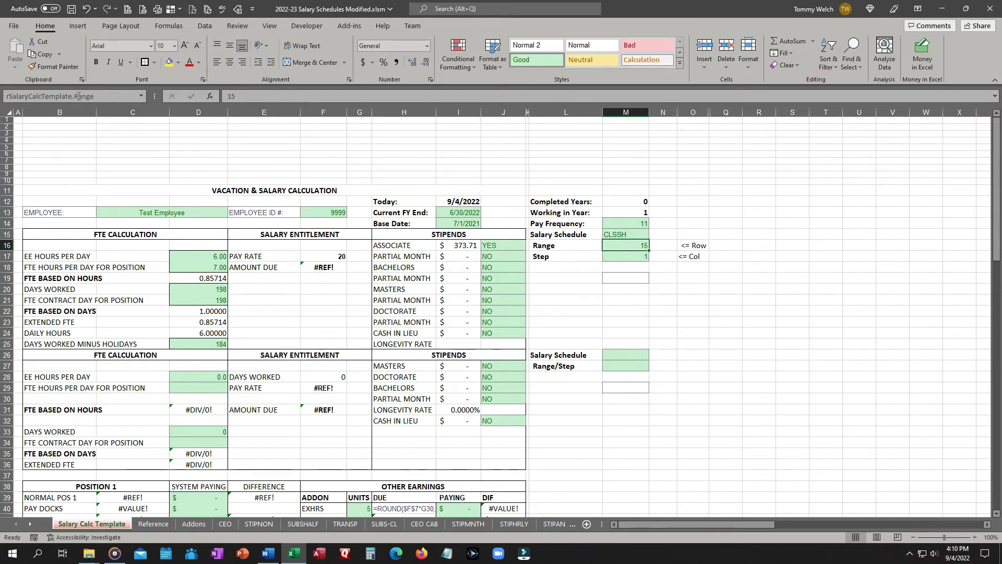
Name the Step cell M17 rSalaryCalcTemplate.Step.
{"action": "key", "text": "Down"}
{"action": "left_click", "coordinate": [61, 96]}
{"action": "type", "text": "rSalaryCalcTemplate."}
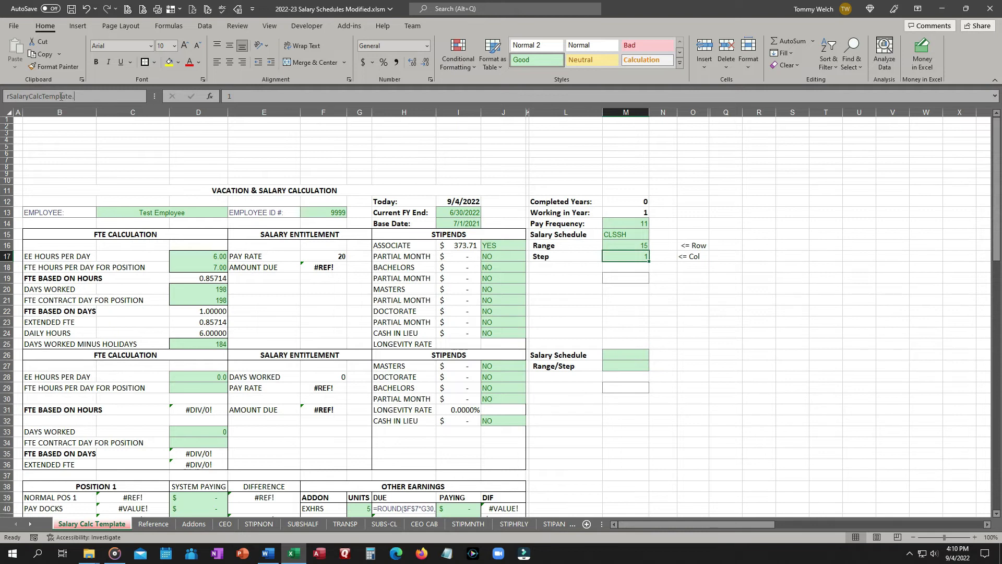
{"action": "type", "text": "Step"}
{"action": "key", "text": "Return"}
Fill cell M1 with a light theme colour.
{"action": "left_click", "coordinate": [634, 121]}
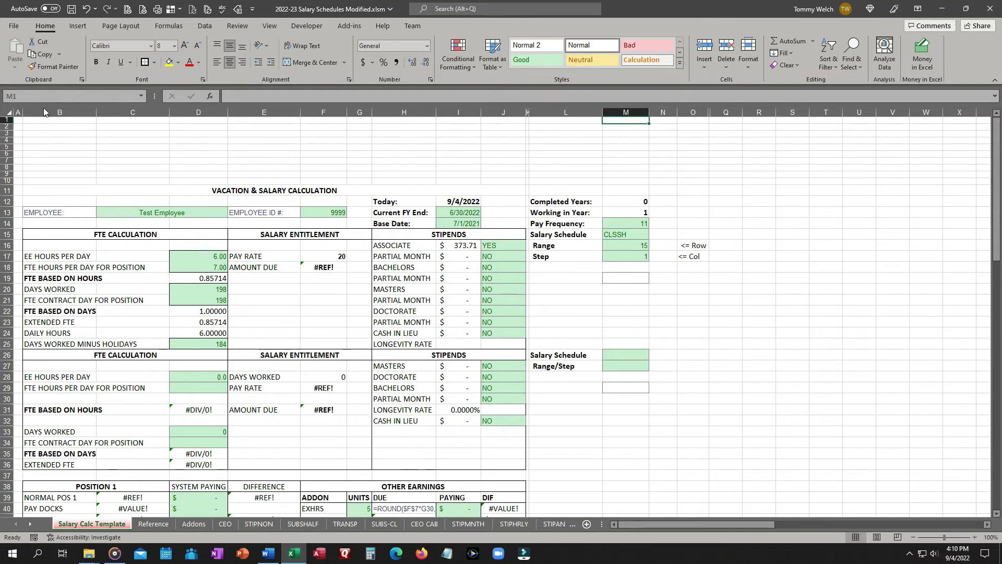
{"action": "left_click", "coordinate": [178, 63]}
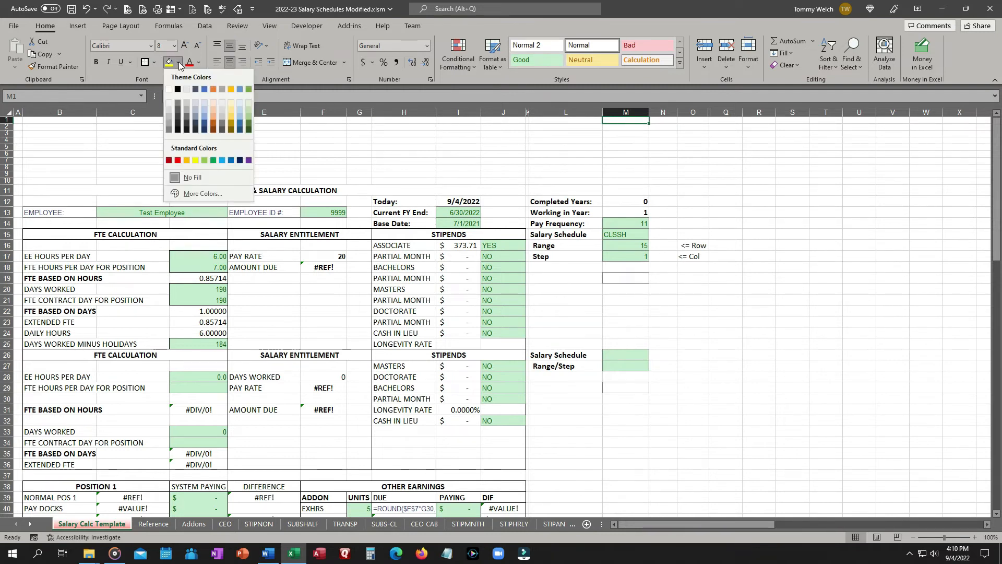
{"action": "left_click", "coordinate": [204, 111]}
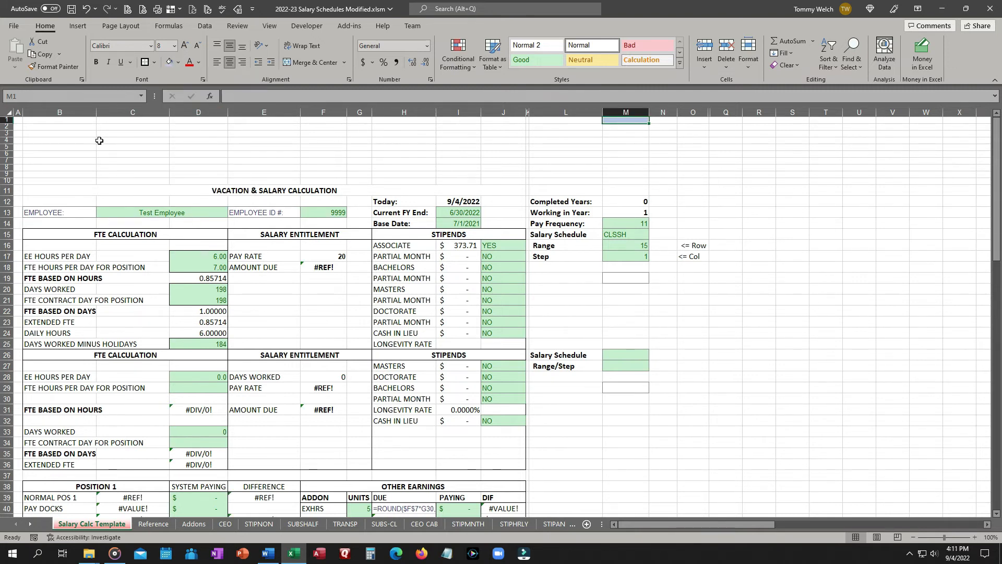
Name cell M1 rSalaryCalcTemplate.RangeStep.
{"action": "left_click", "coordinate": [40, 96]}
{"action": "type", "text": "rSalaryS"}
{"action": "key", "text": "BackSpace"}
{"action": "type", "text": "CalcTemplate.RangeStep"}
{"action": "key", "text": "Return"}
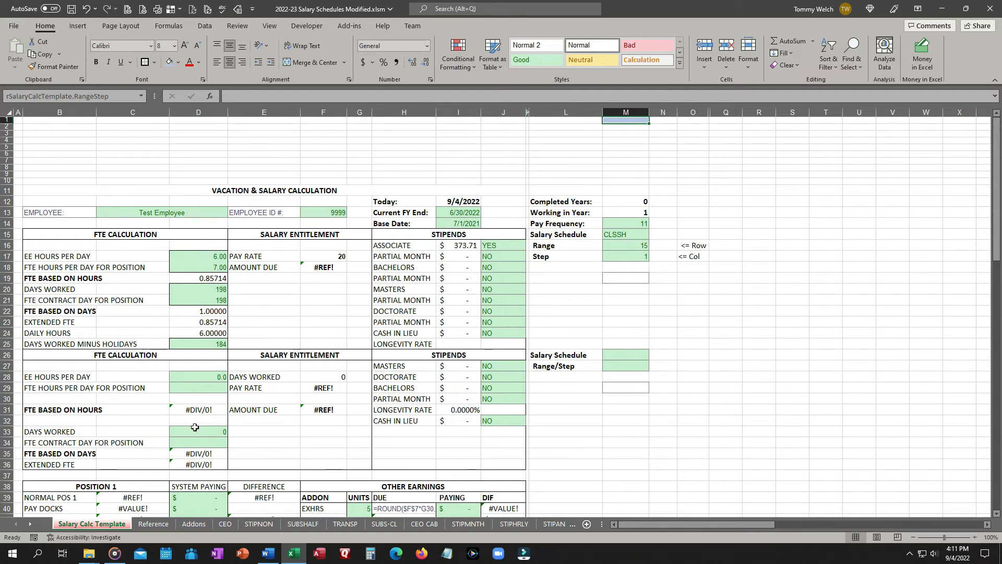
Enter a formula in cell M1 joining rSalaryCalcTemplate.Range and rSalaryCalcTemplate.Step with &.
{"action": "left_click", "coordinate": [225, 525]}
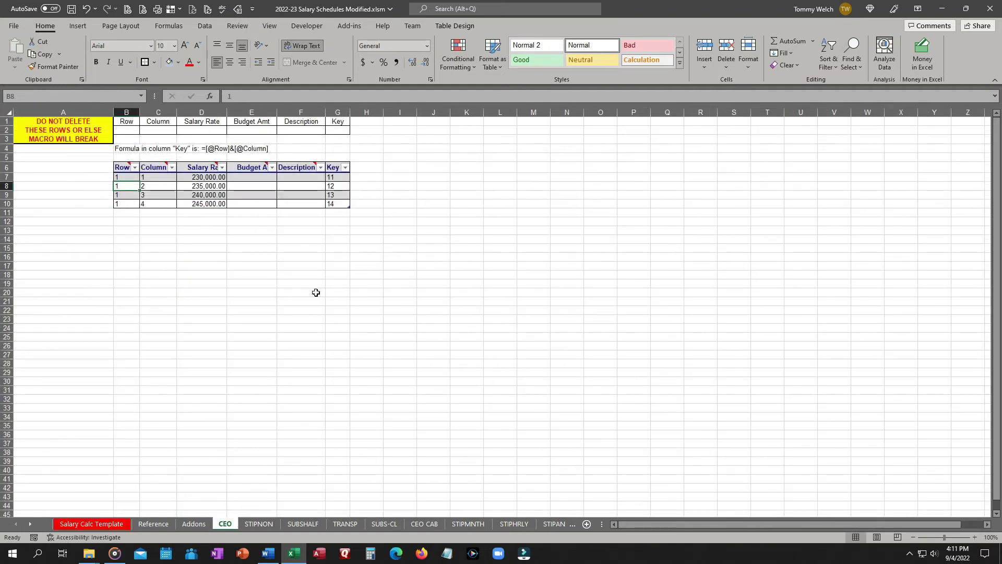
{"action": "left_click", "coordinate": [333, 179]}
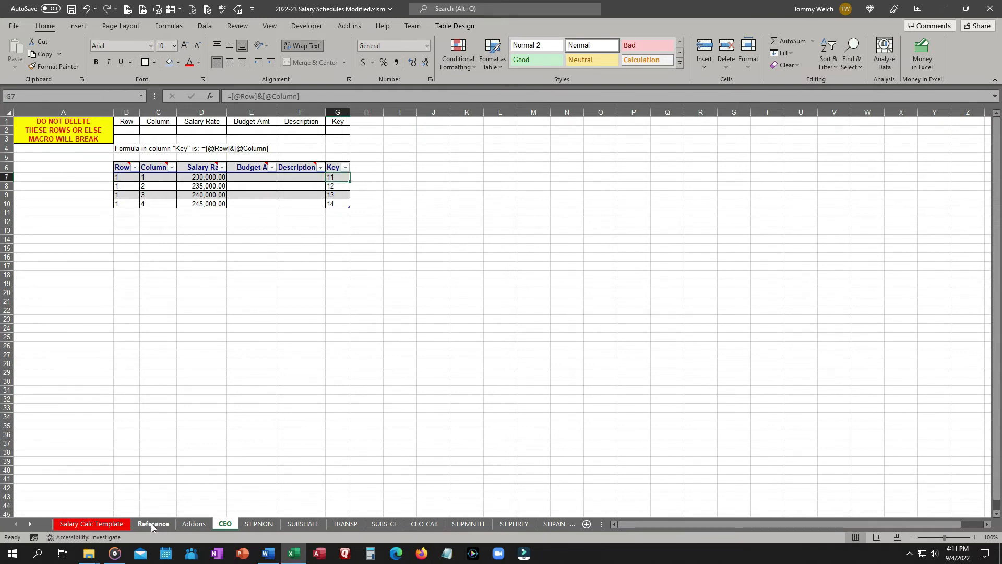
{"action": "left_click", "coordinate": [104, 524]}
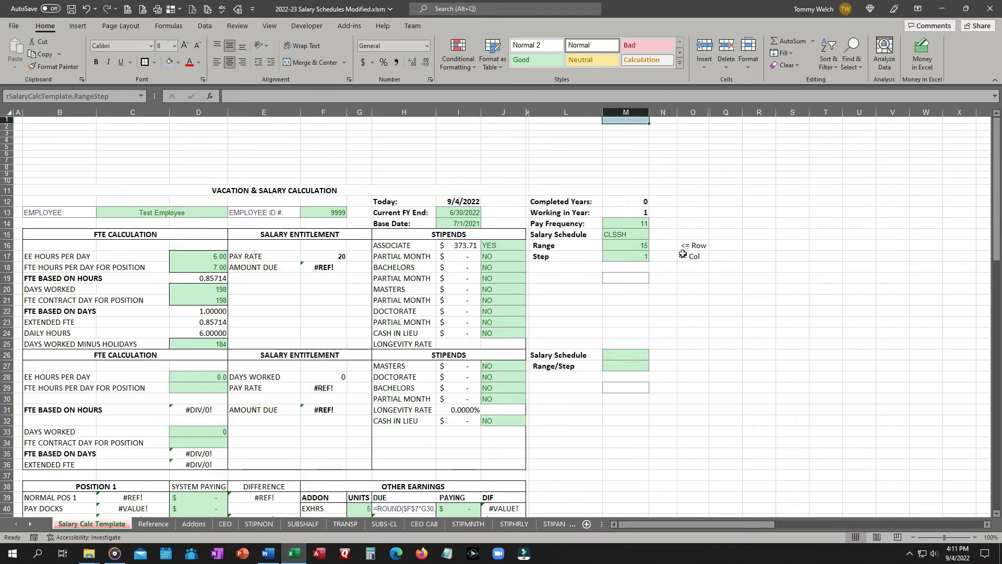
{"action": "left_click", "coordinate": [402, 97]}
{"action": "type", "text": "="}
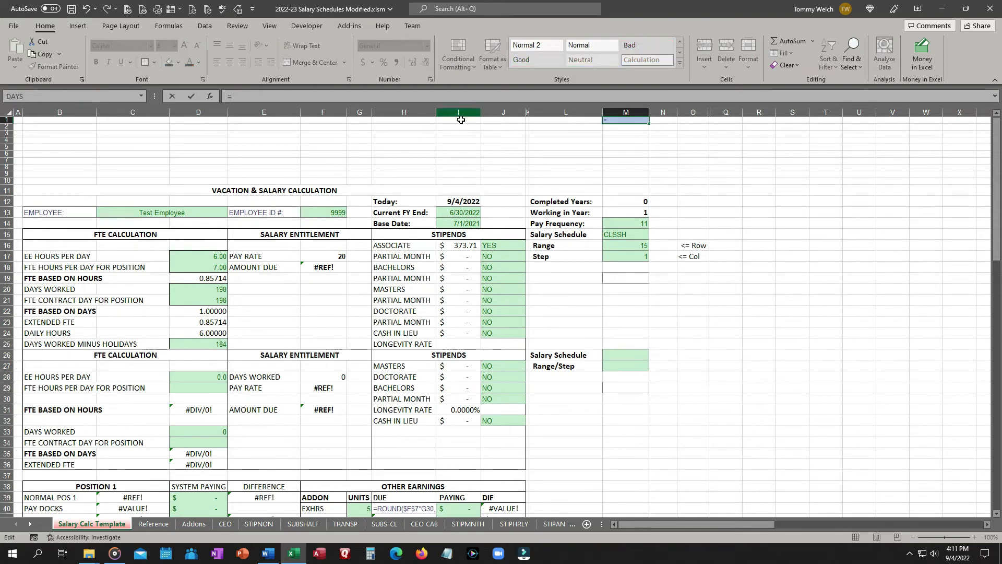
{"action": "left_click", "coordinate": [638, 247]}
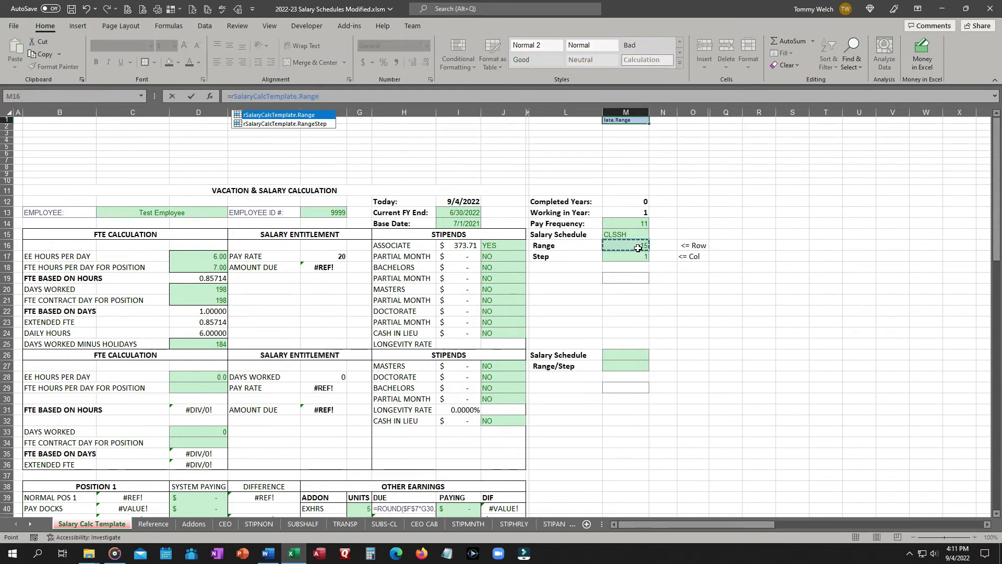
{"action": "type", "text": "&"}
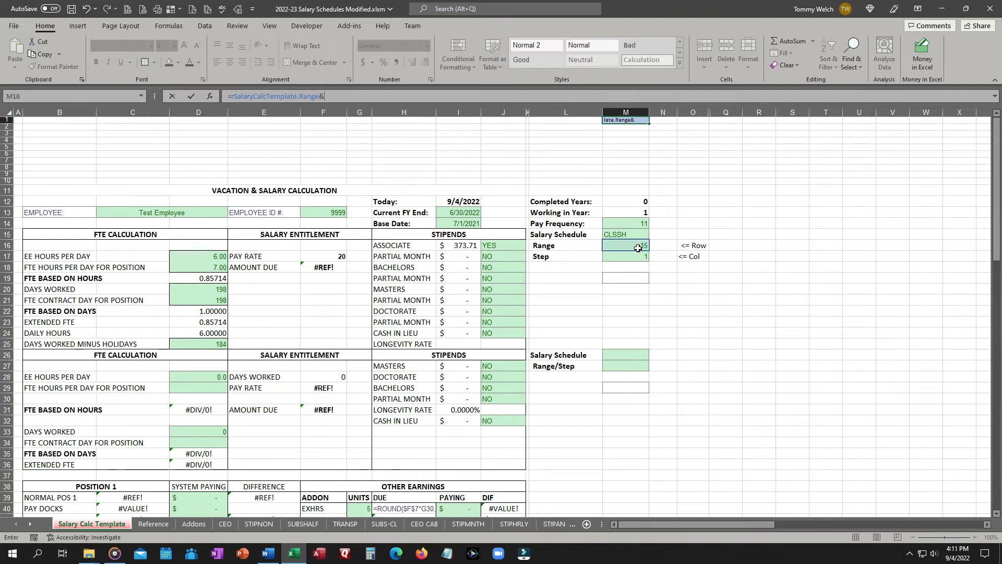
{"action": "left_click", "coordinate": [643, 259]}
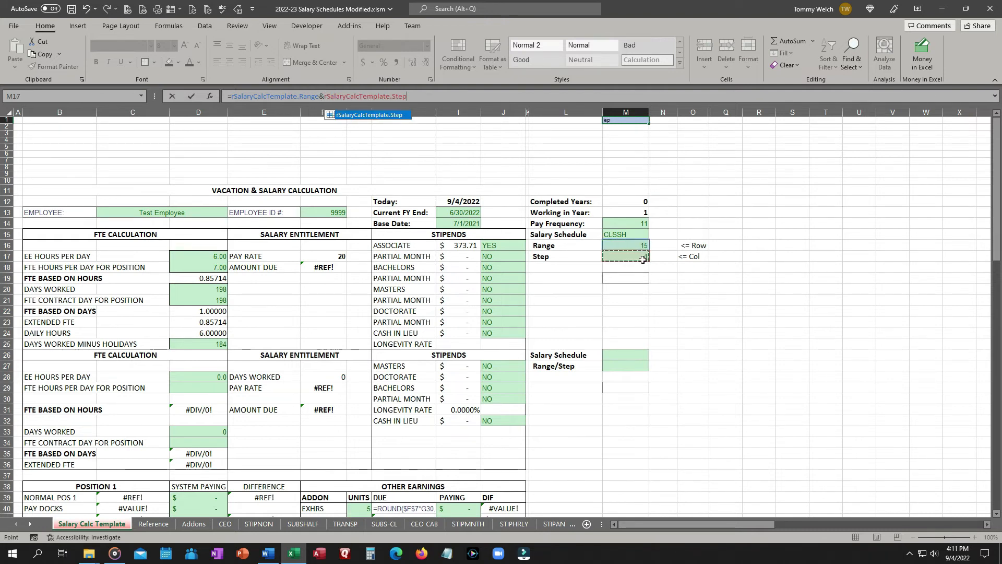
{"action": "key", "text": "Return"}
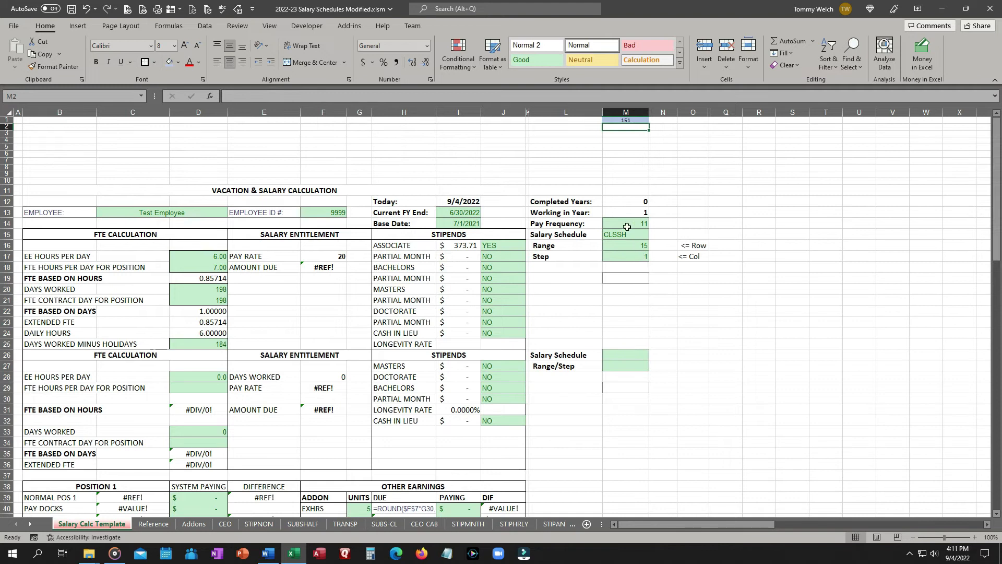
Group the sheets from CEO through SUBSFULL and set their Key cell G2 to =rSalaryCalcTemplate.RangeStep.
{"action": "left_click", "coordinate": [200, 525]}
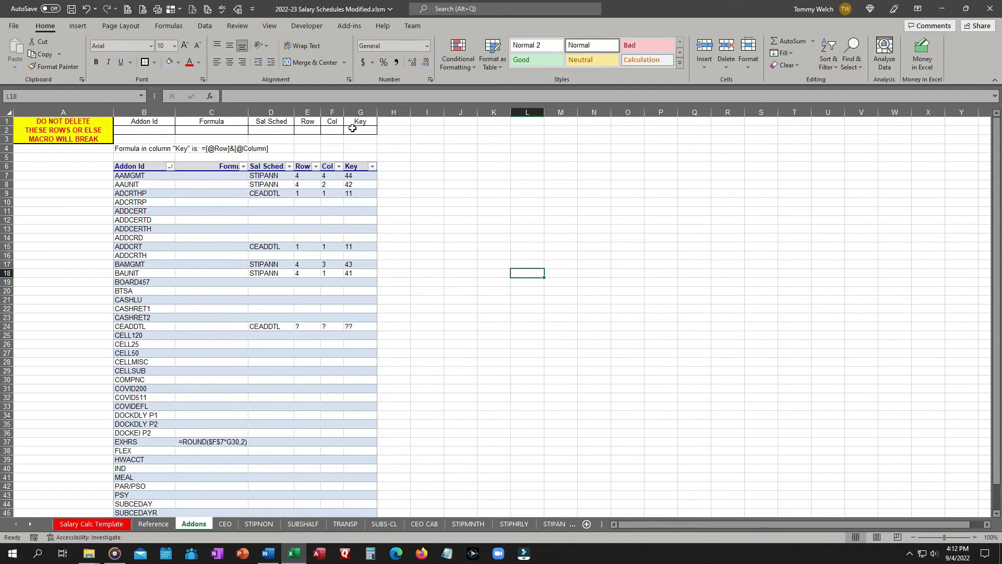
{"action": "left_click", "coordinate": [226, 525]}
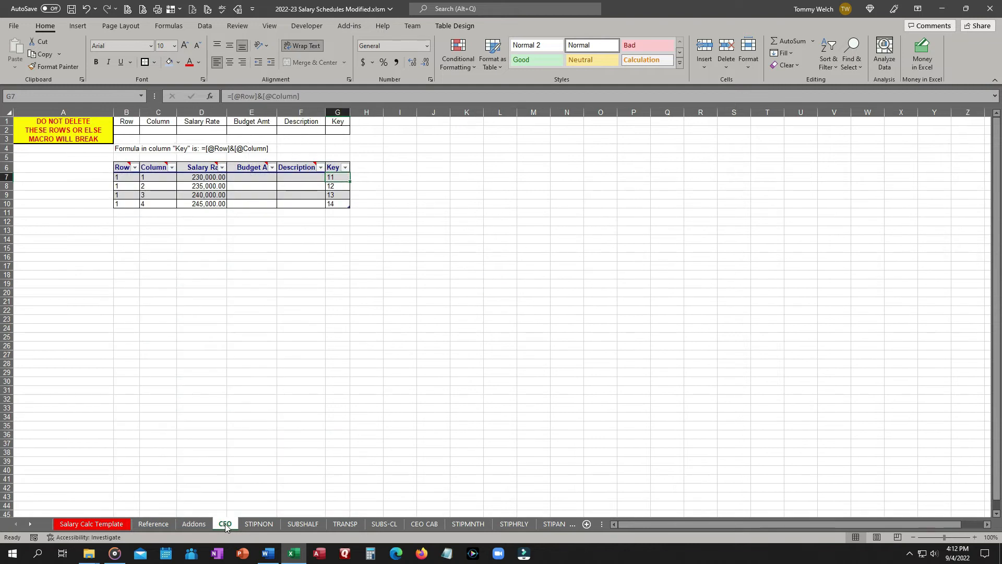
{"action": "left_click", "coordinate": [30, 527], "text": "ctrl"}
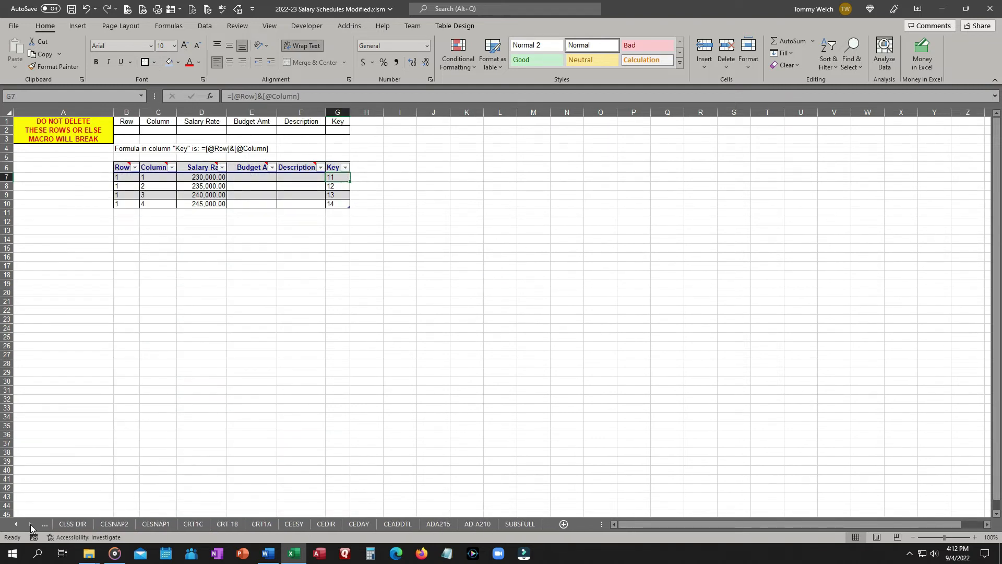
{"action": "left_click", "coordinate": [522, 528], "text": "shift"}
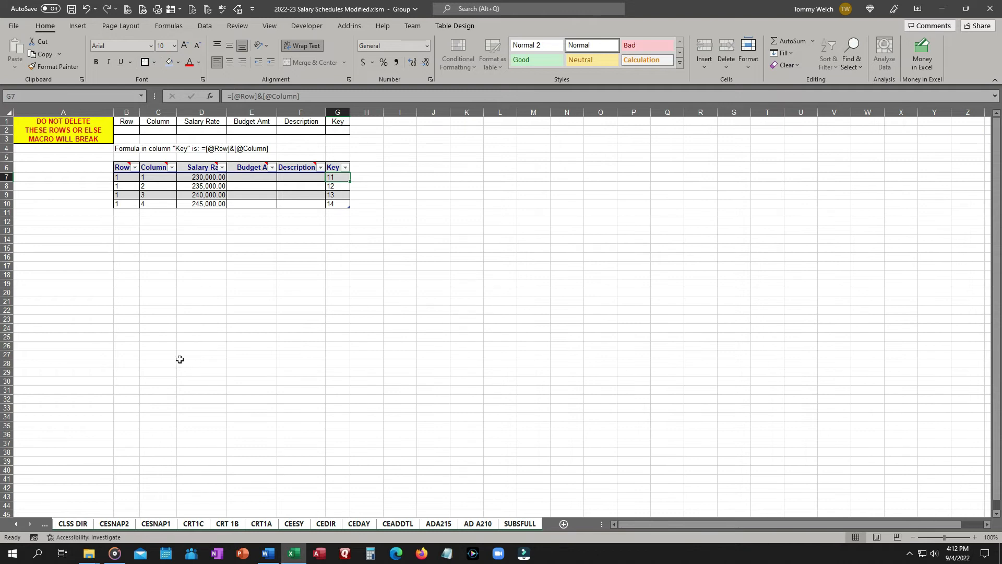
{"action": "left_click", "coordinate": [337, 130]}
{"action": "left_click", "coordinate": [295, 96]}
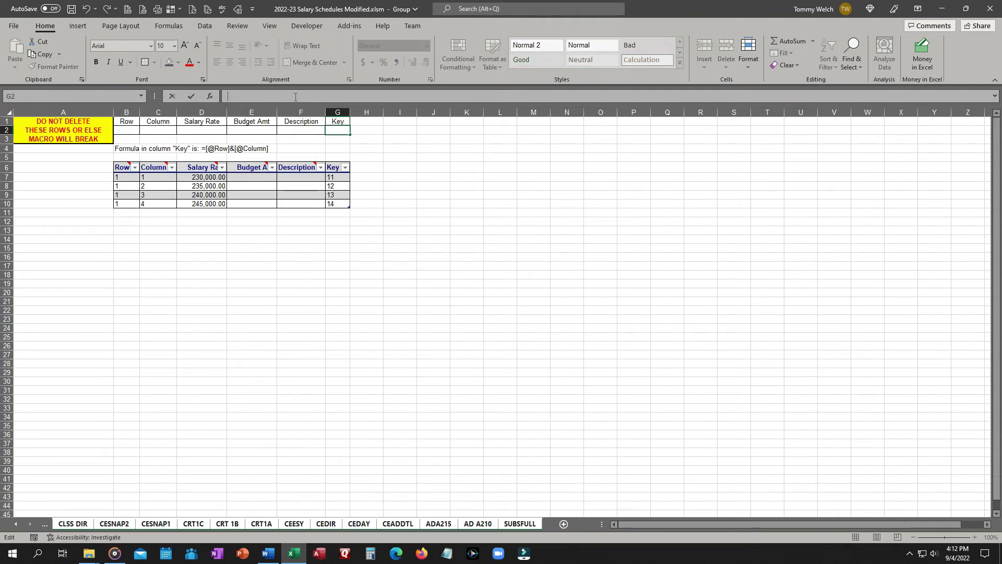
{"action": "type", "text": "=r"}
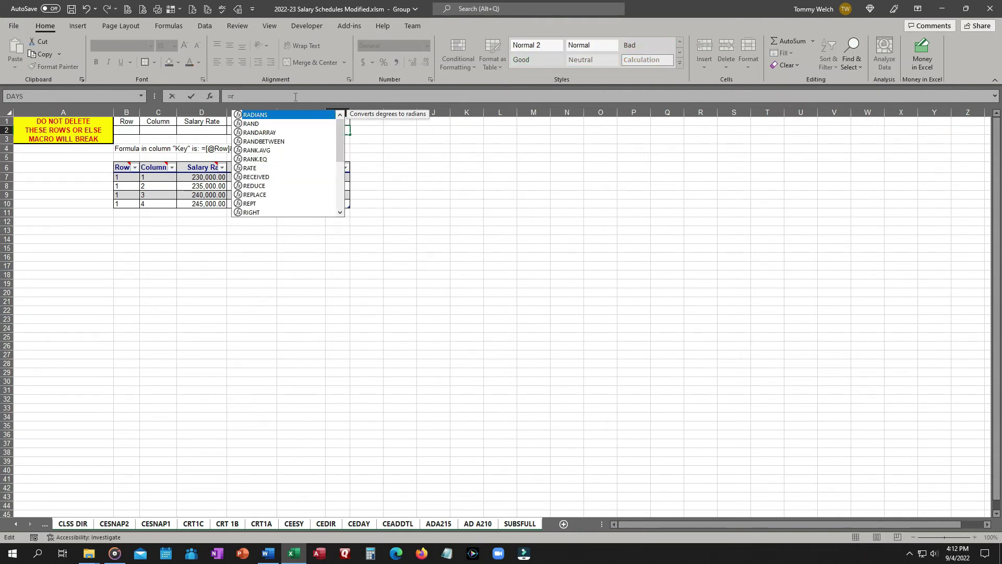
{"action": "type", "text": "s"}
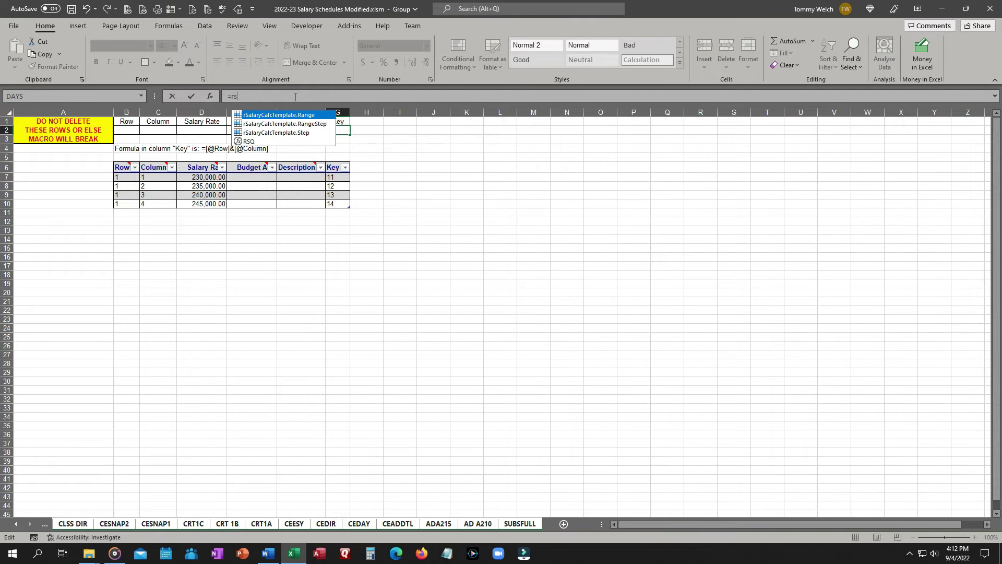
{"action": "key", "text": "BackSpace"}
{"action": "key", "text": "BackSpace"}
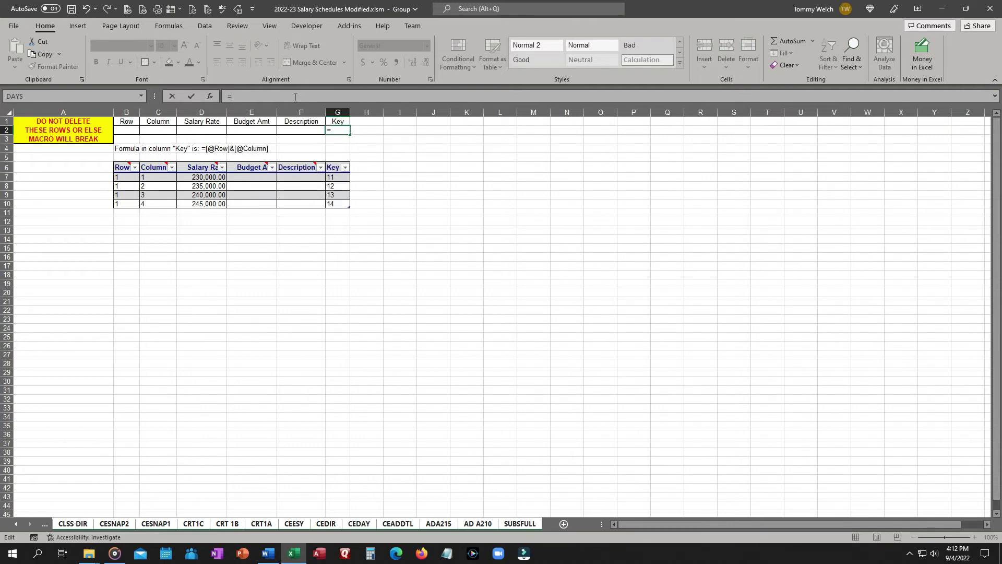
{"action": "type", "text": "r"}
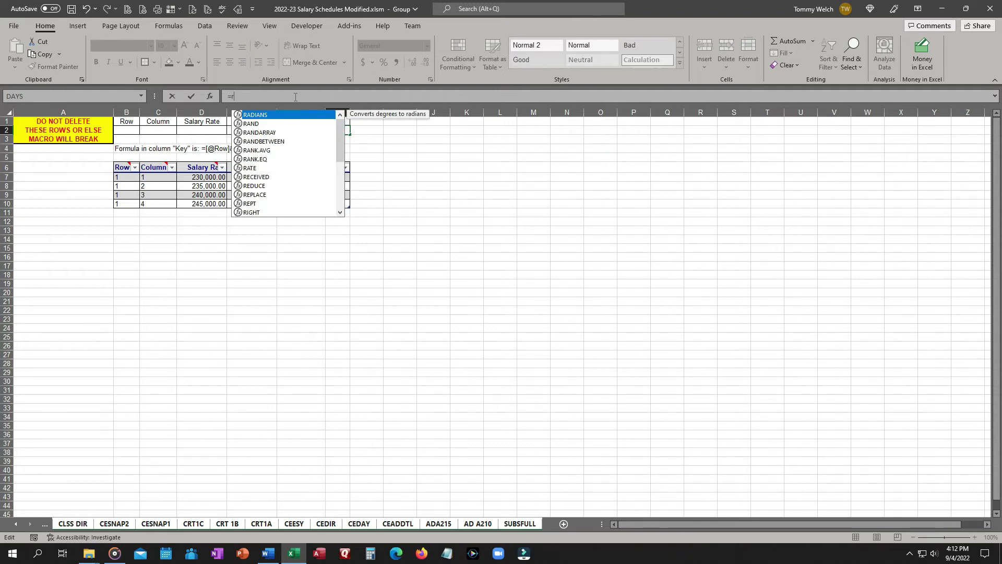
{"action": "mouse_move", "coordinate": [337, 146]}
{"action": "left_mouse_down"}
{"action": "mouse_move", "coordinate": [345, 206]}
{"action": "mouse_move", "coordinate": [347, 136]}
{"action": "mouse_move", "coordinate": [339, 195]}
{"action": "mouse_move", "coordinate": [334, 127]}
{"action": "left_mouse_up"}
{"action": "type", "text": "s"}
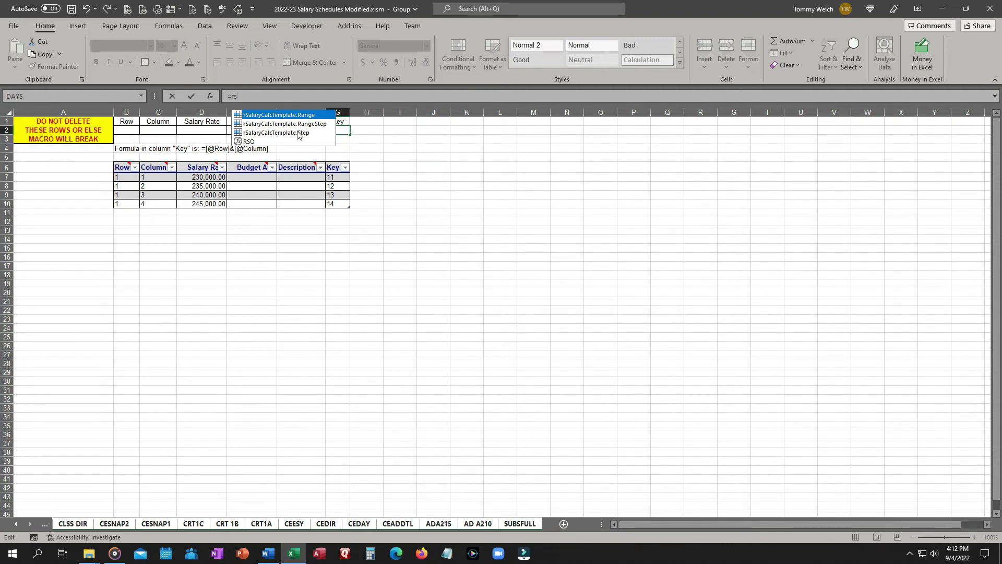
{"action": "double_click", "coordinate": [293, 124]}
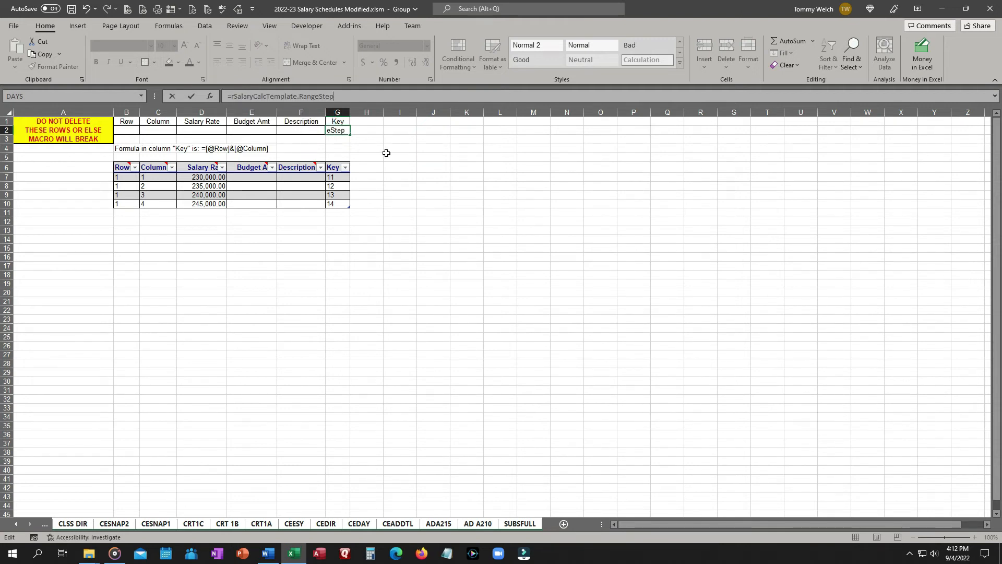
{"action": "key", "text": "Return"}
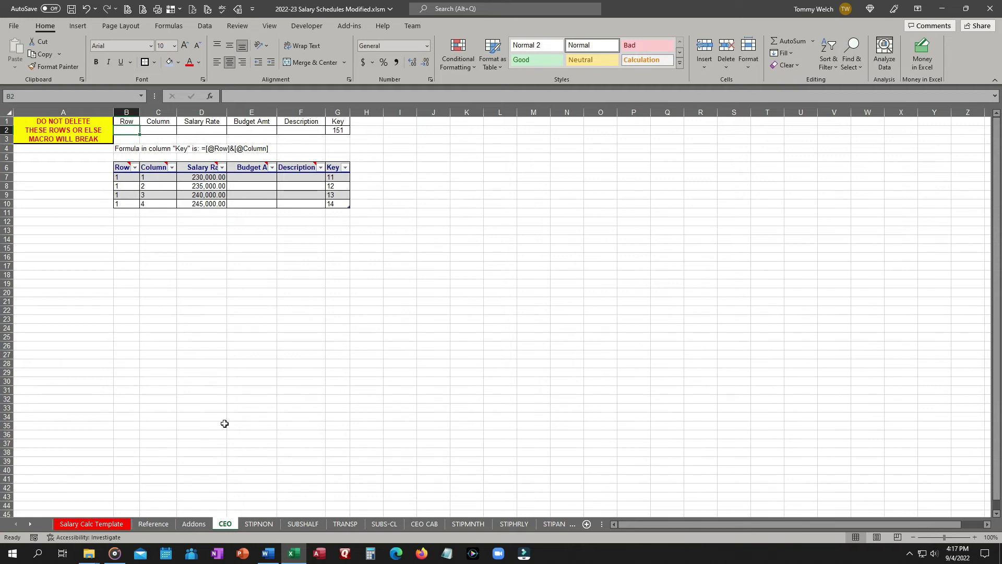
Inspect the Key cell G2 formula on the CLSSH sheet.
{"action": "left_click", "coordinate": [32, 525], "text": "ctrl"}
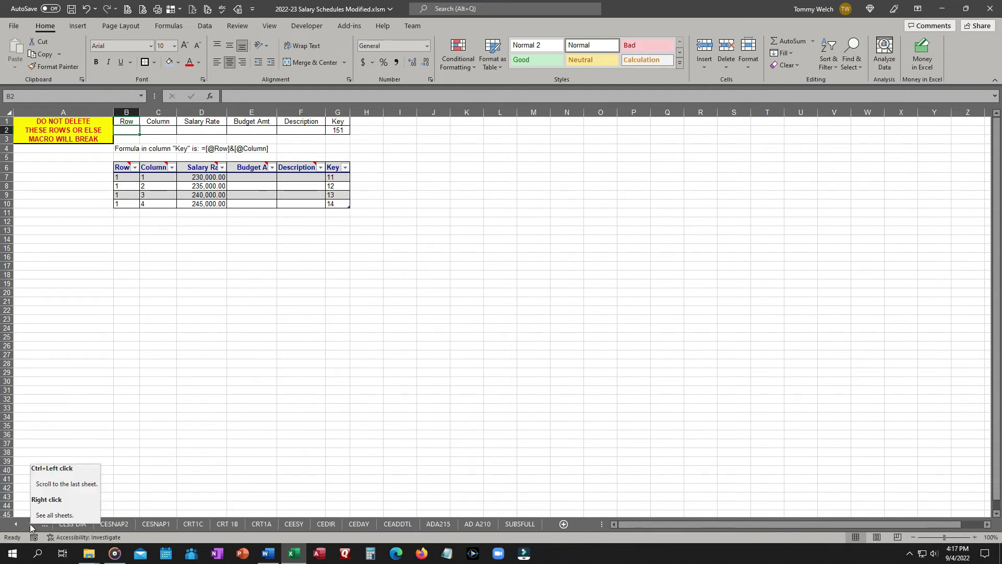
{"action": "left_click", "coordinate": [16, 524], "text": "ctrl"}
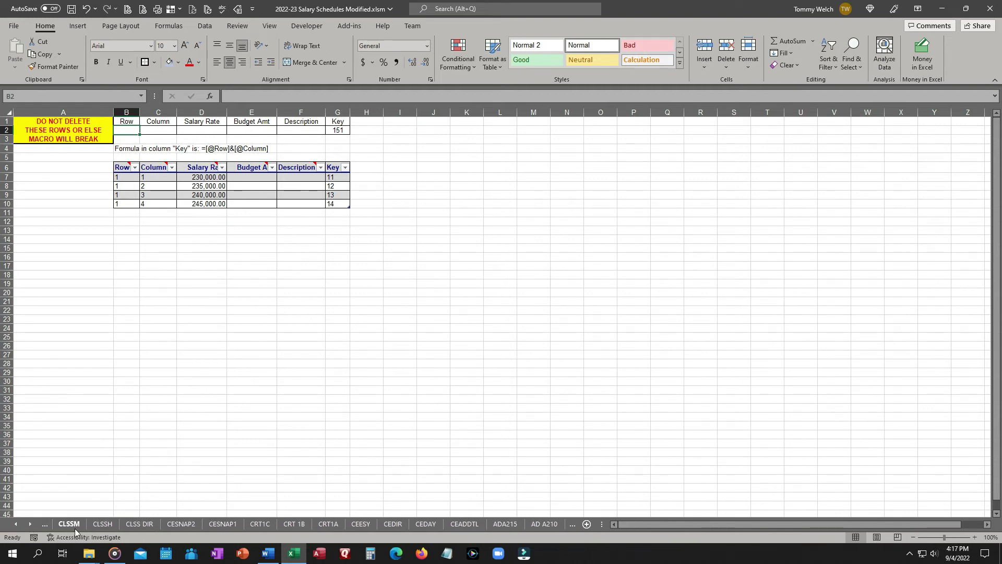
{"action": "left_click", "coordinate": [102, 525]}
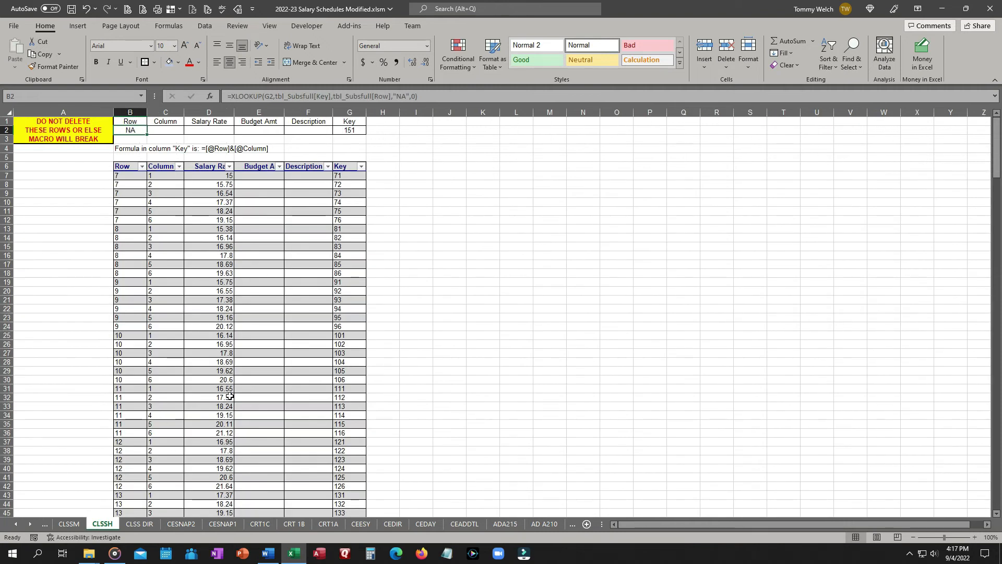
{"action": "left_click", "coordinate": [354, 131]}
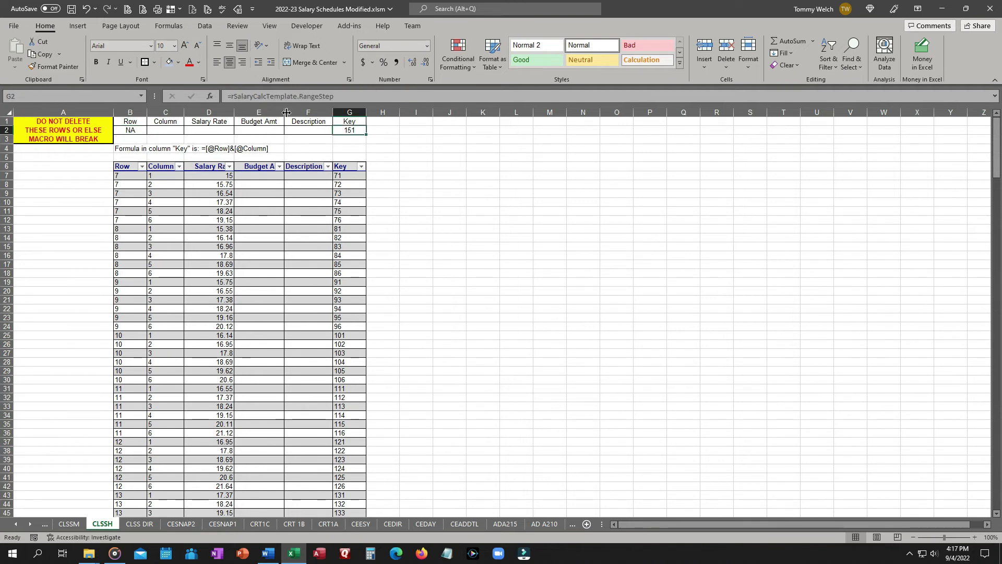
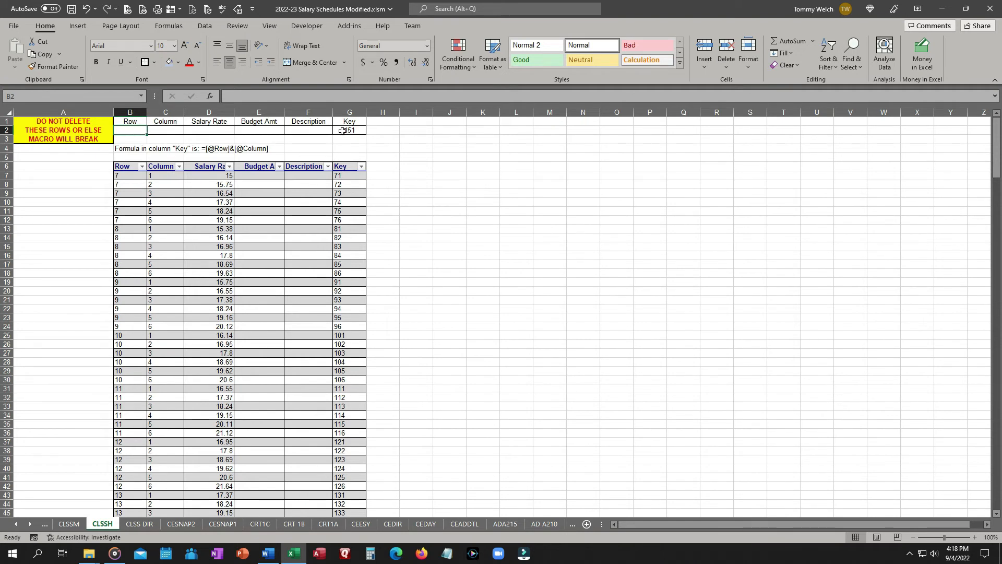
Enter in B2 the formula =XLOOKUP($G$2,tbl_Clssh[Key],tbl_Clssh[Row],"NA",0).
{"action": "left_click", "coordinate": [245, 98]}
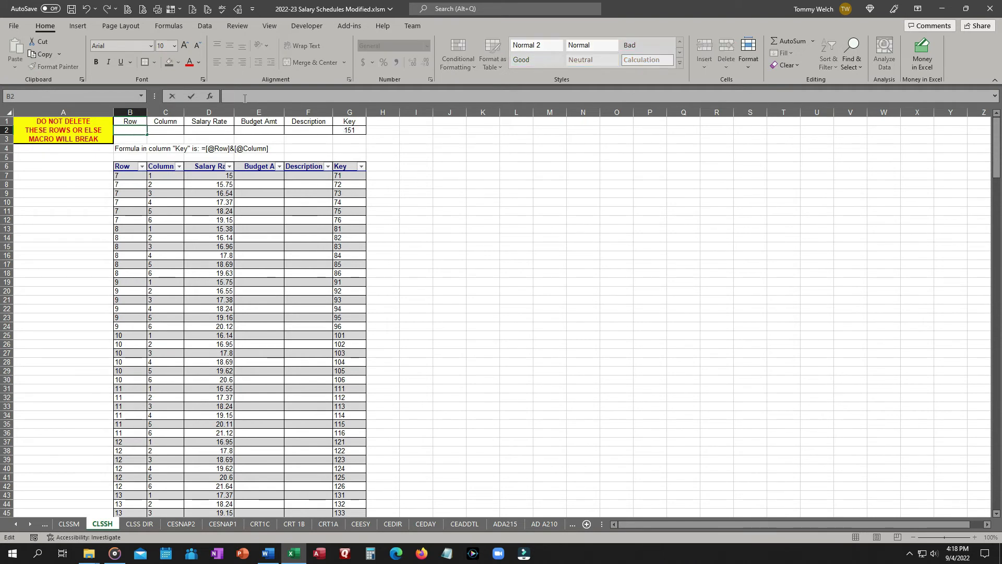
{"action": "type", "text": "=x"}
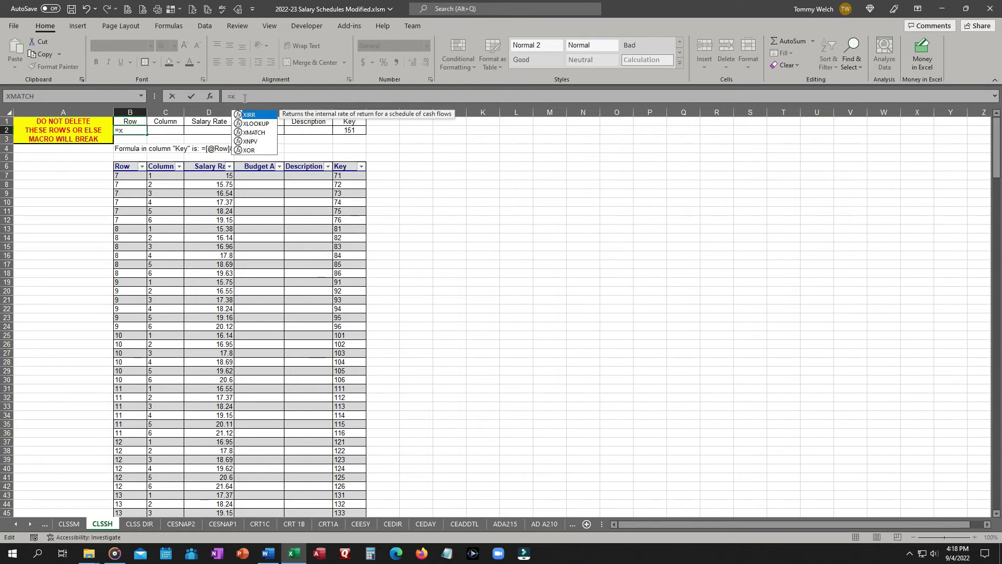
{"action": "type", "text": "l"}
{"action": "key", "text": "Tab"}
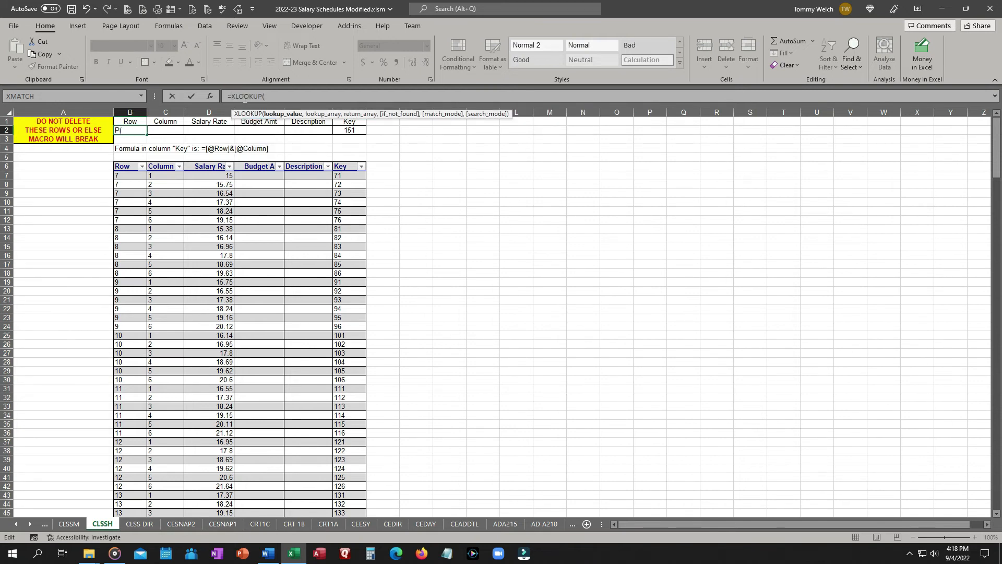
{"action": "left_click", "coordinate": [351, 131]}
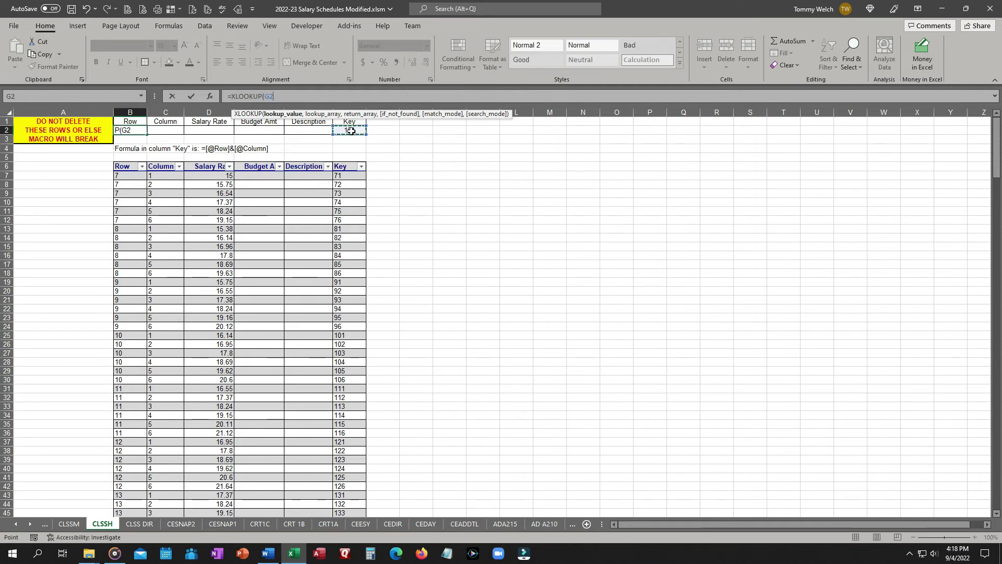
{"action": "key", "text": "F4"}
{"action": "type", "text": ","}
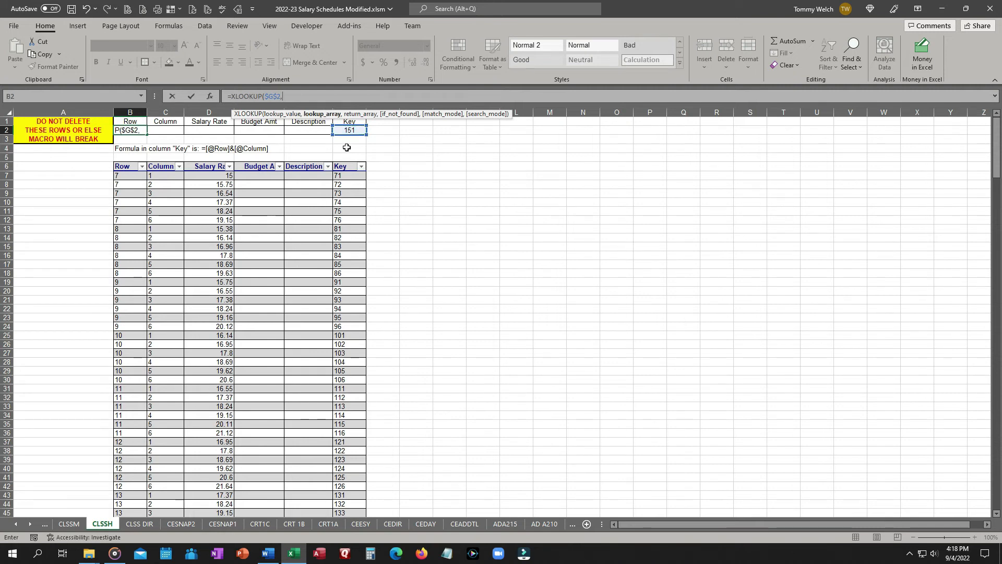
{"action": "left_click", "coordinate": [348, 177]}
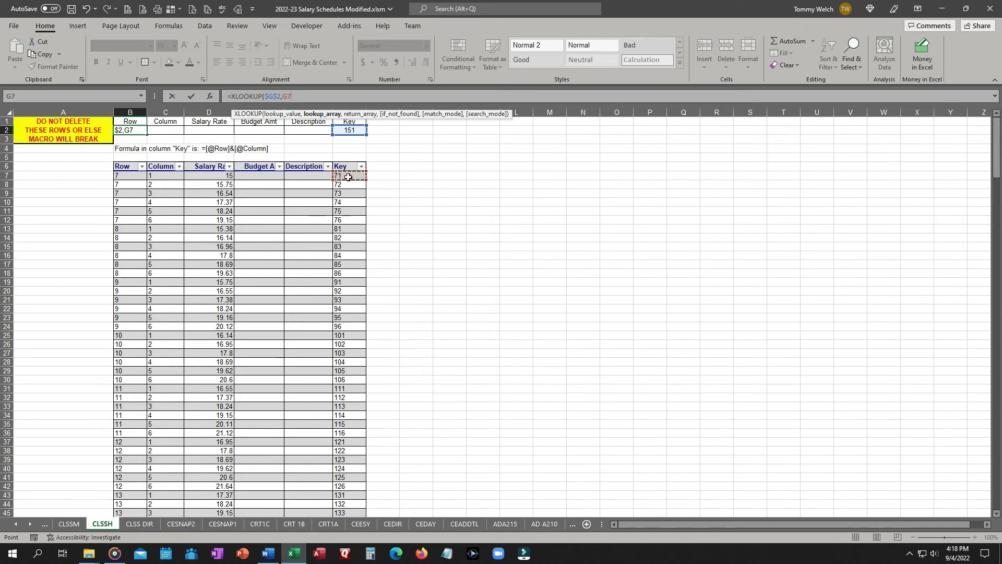
{"action": "key", "text": "ctrl+shift+Down"}
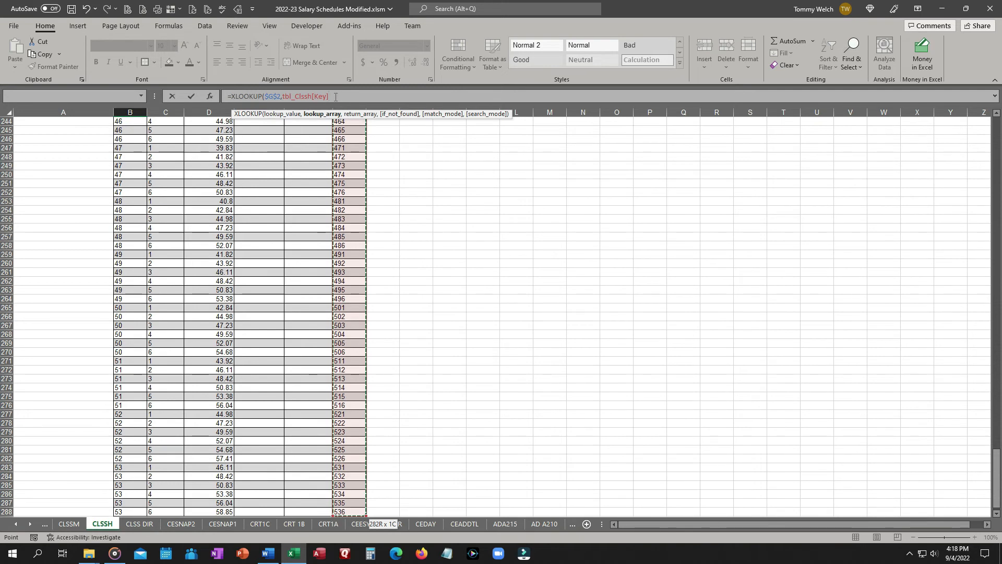
{"action": "type", "text": ","}
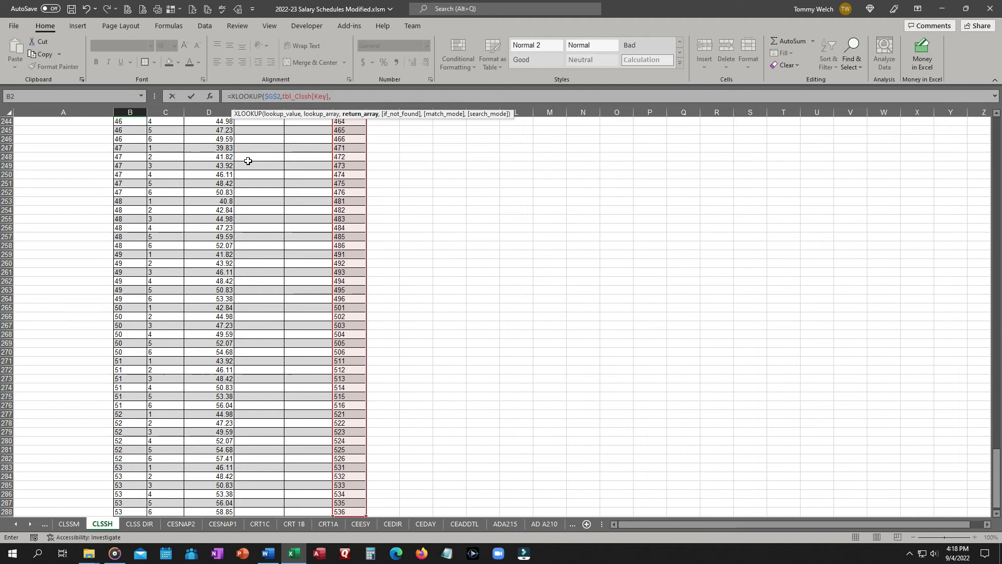
{"action": "key", "text": "Up"}
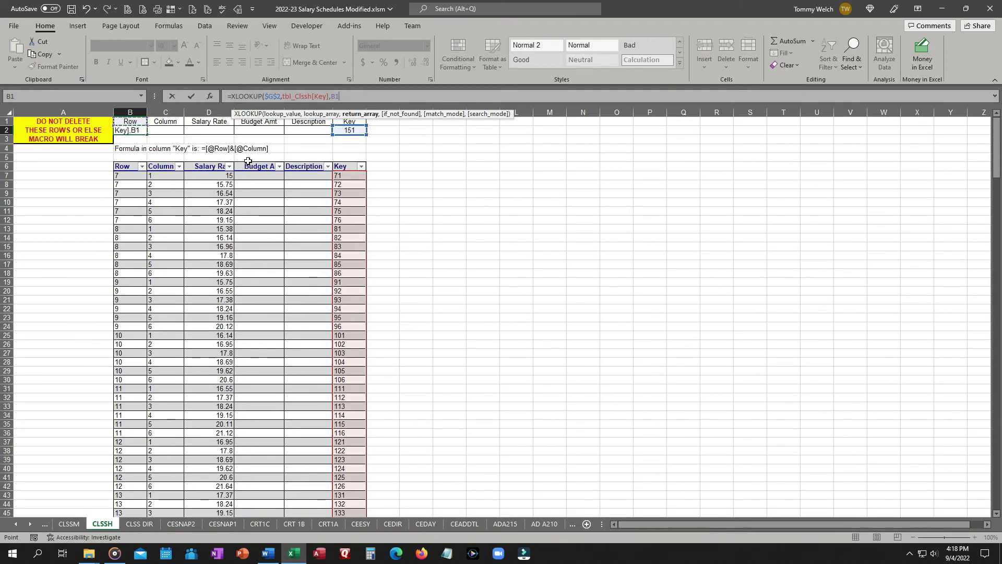
{"action": "left_click", "coordinate": [128, 176]}
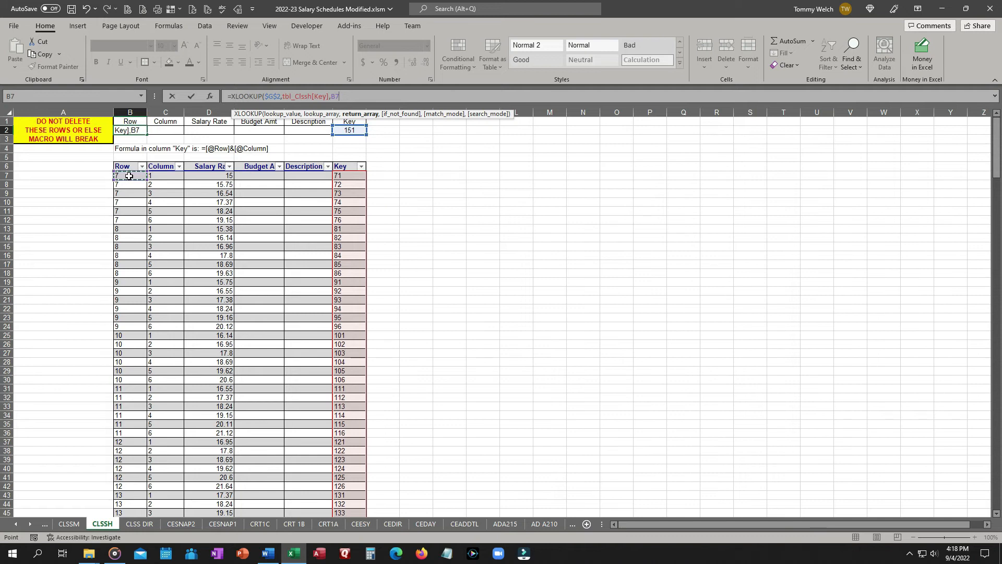
{"action": "key", "text": "ctrl+shift+Down"}
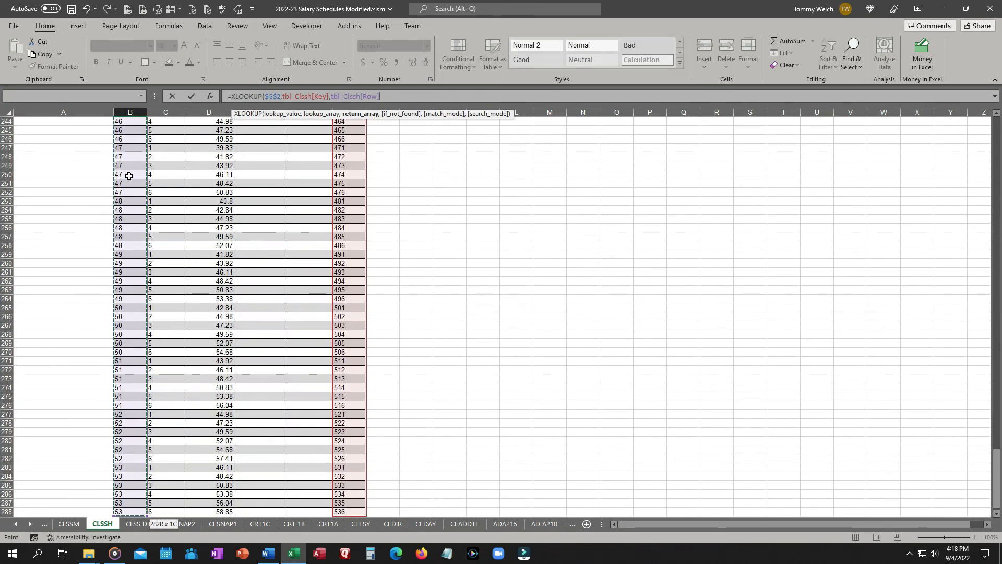
{"action": "type", "text": ","}
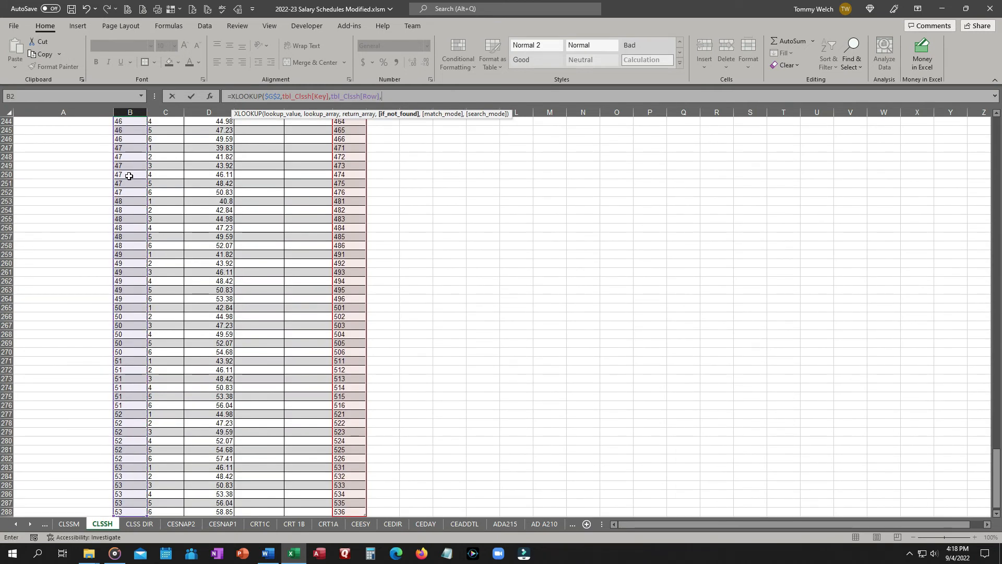
{"action": "type", "text": "\"NA\","}
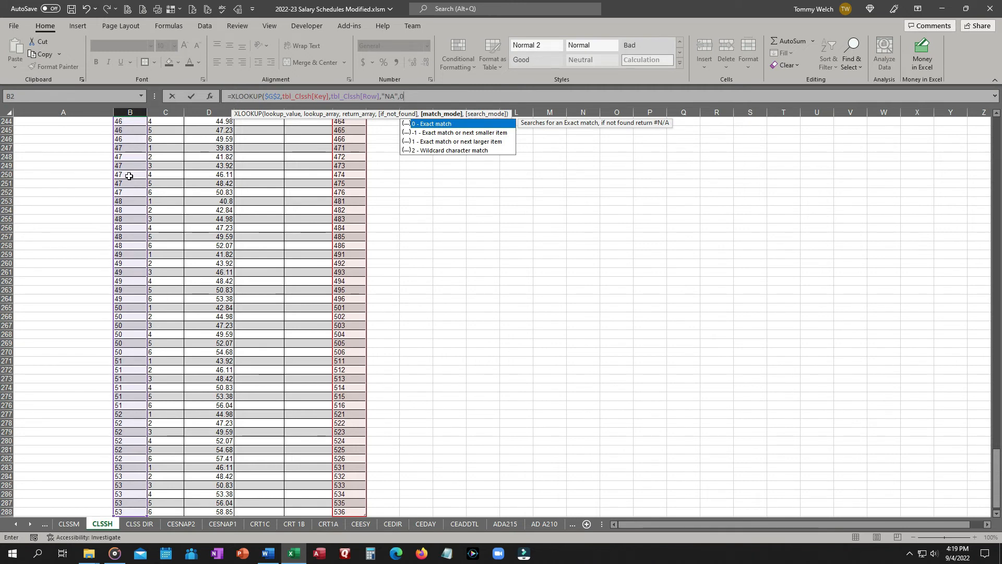
{"action": "type", "text": "0"}
{"action": "key", "text": "Return"}
Fill the B2 formula across to F2, then clear cells E2 and F2.
{"action": "scroll", "coordinate": [129, 176], "scroll_direction": "up", "scroll_amount": 1}
{"action": "left_click", "coordinate": [142, 130]}
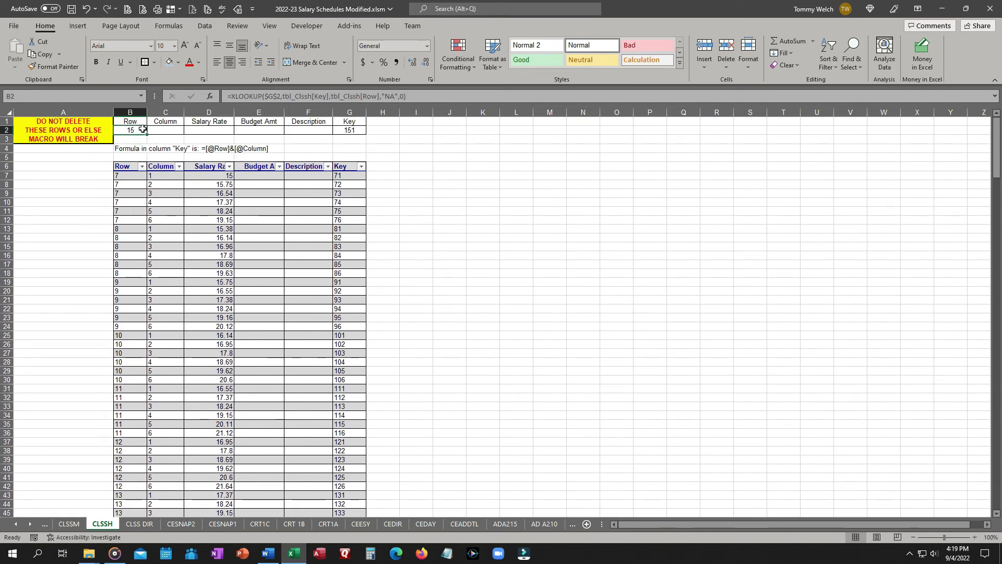
{"action": "left_click_drag", "start_coordinate": [147, 133], "coordinate": [299, 131]}
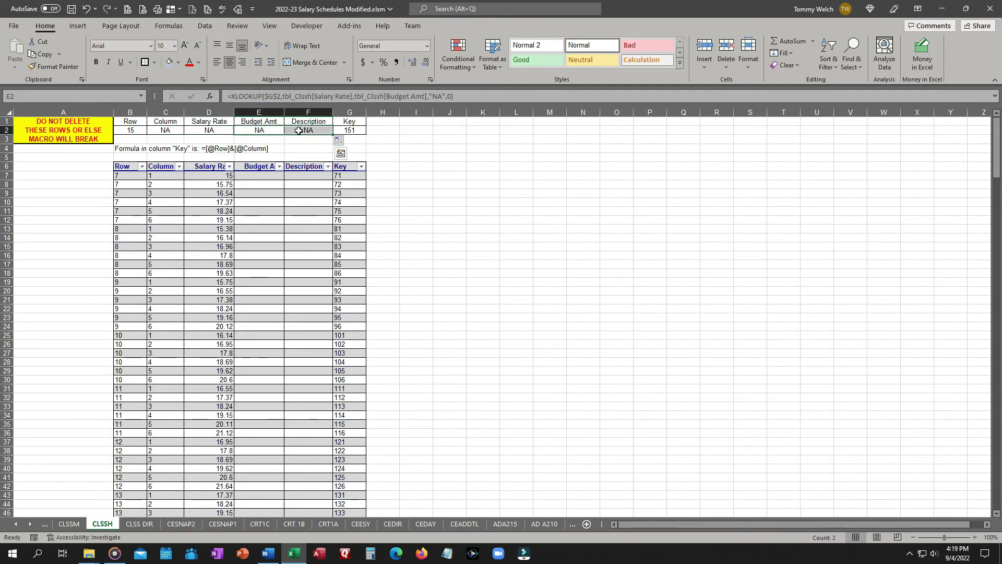
{"action": "key", "text": "Delete"}
Change the lookup array in C2's formula from the Column field to tbl_Clssh[Key].
{"action": "left_click", "coordinate": [168, 130]}
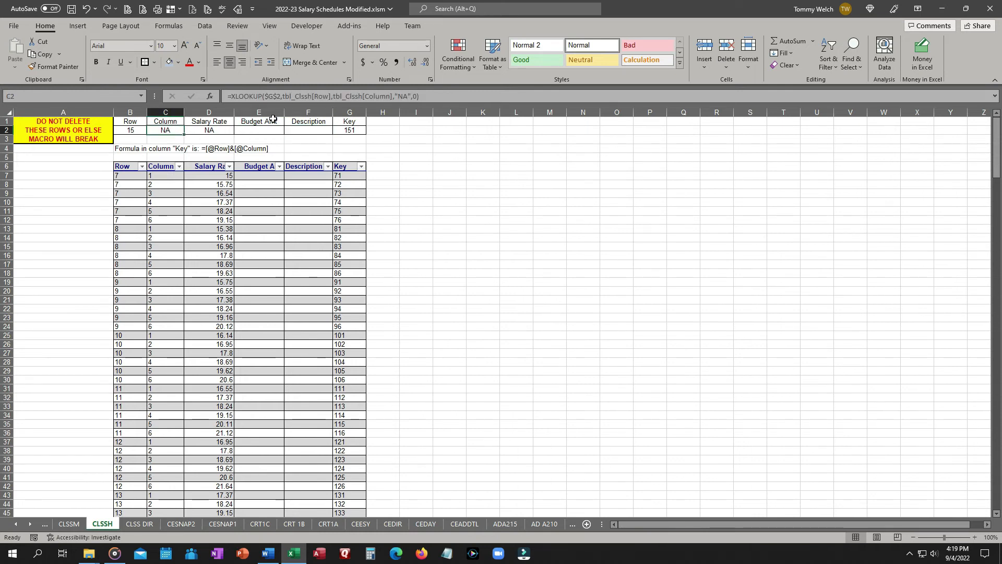
{"action": "left_click_drag", "start_coordinate": [313, 96], "coordinate": [328, 97]}
{"action": "type", "text": "key"}
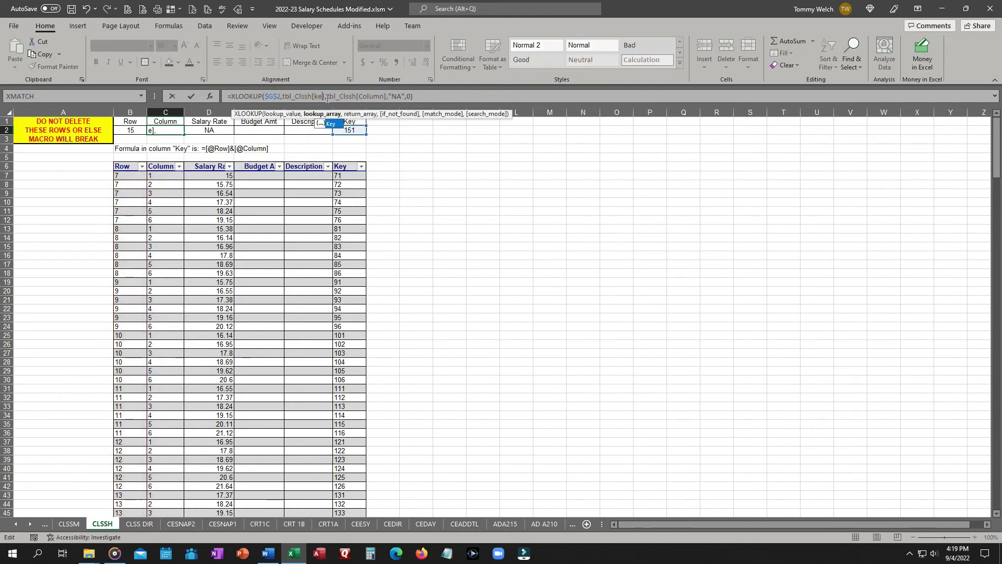
{"action": "key", "text": "Tab"}
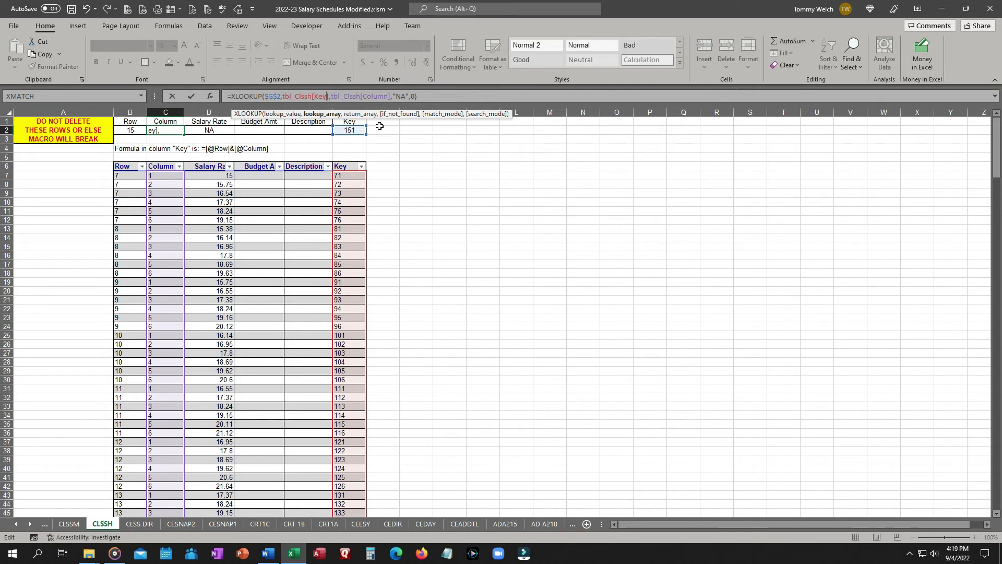
{"action": "key", "text": "Return"}
Change the lookup array in D2's formula to tbl_Clssh[Key] so it returns the Salary Rate.
{"action": "left_click", "coordinate": [209, 132]}
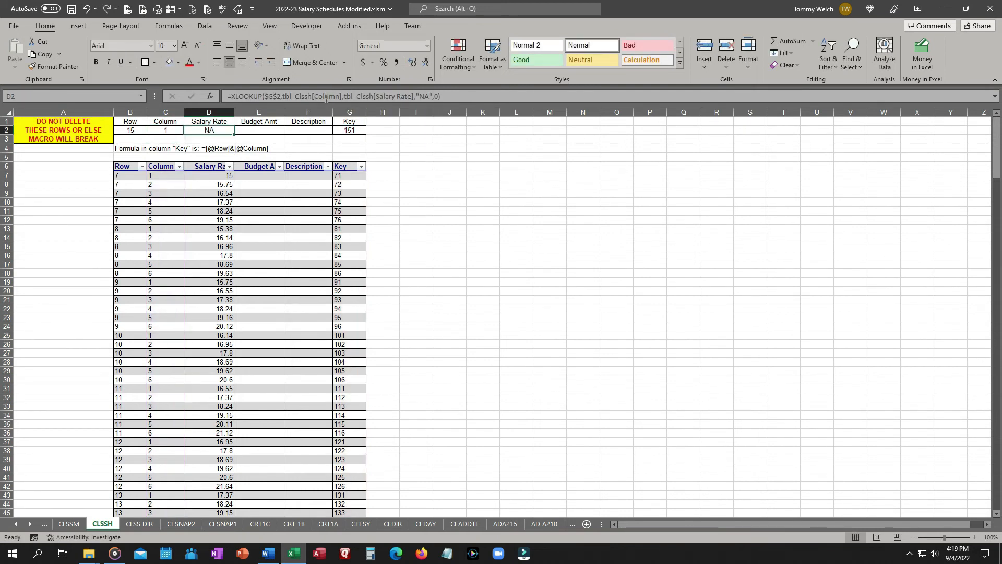
{"action": "left_click_drag", "start_coordinate": [314, 96], "coordinate": [339, 97]}
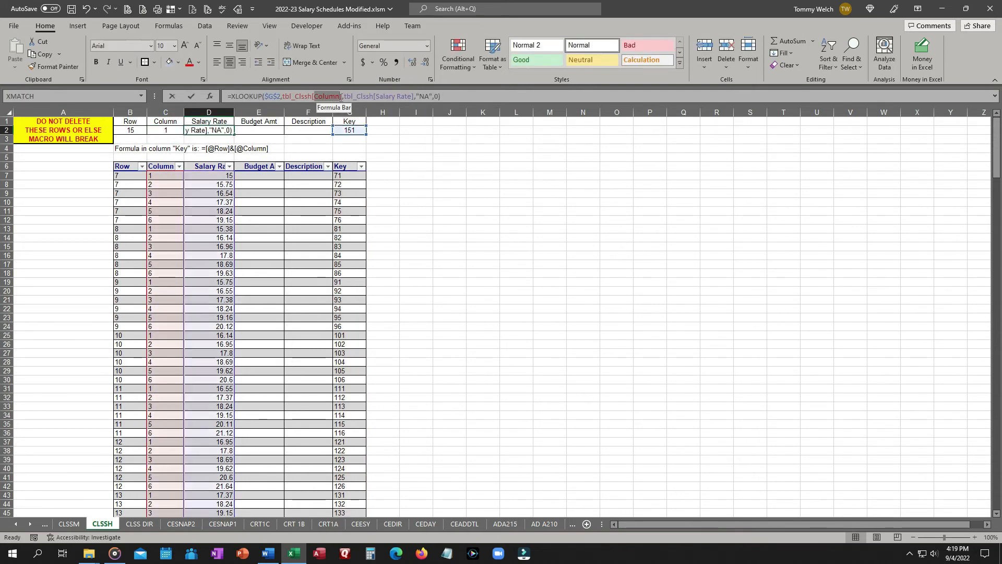
{"action": "type", "text": "key"}
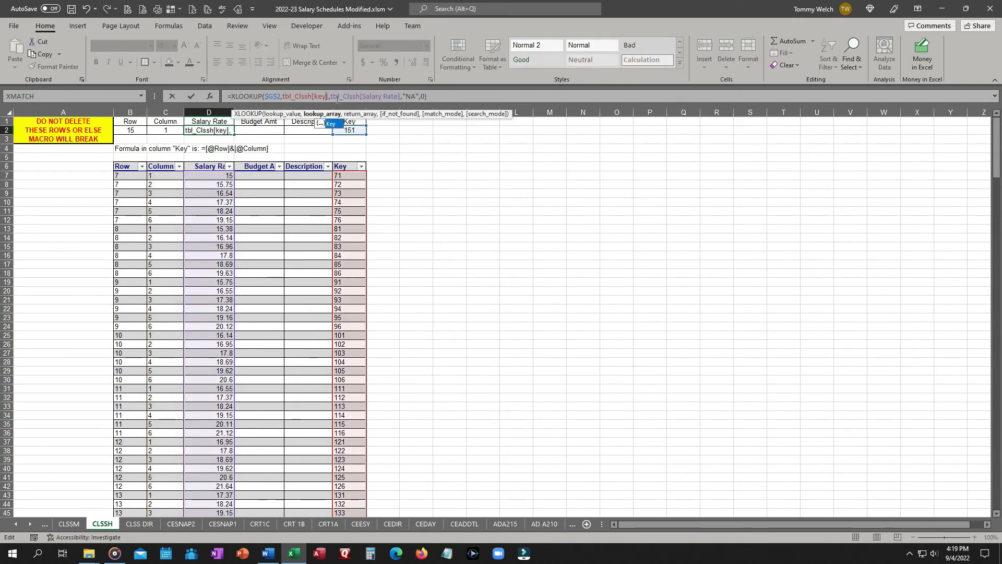
{"action": "key", "text": "Return"}
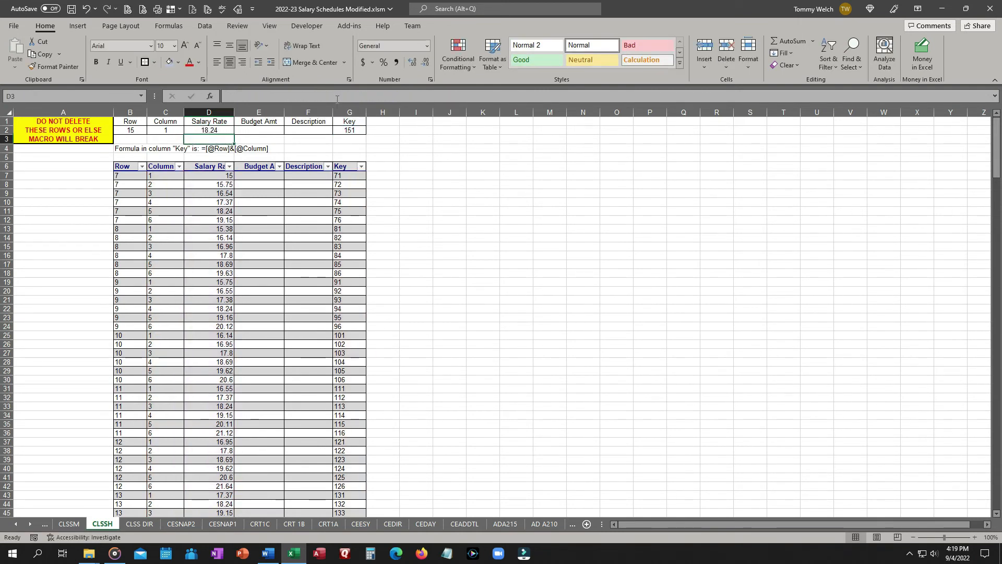
Fill the D2 formula into E2 and change its lookup array to tbl_Clssh[Key].
{"action": "left_click", "coordinate": [138, 130]}
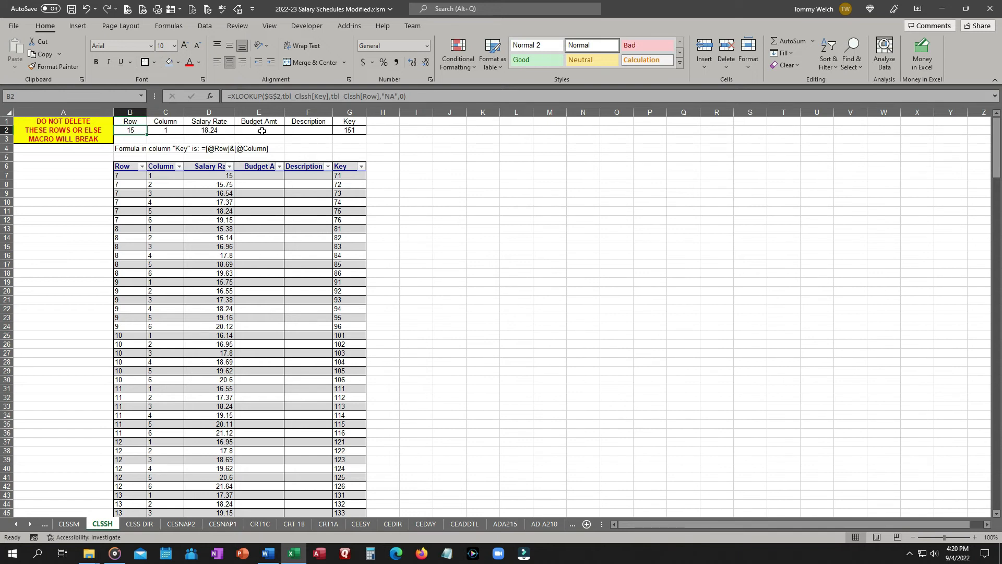
{"action": "left_click", "coordinate": [222, 132]}
{"action": "left_click_drag", "start_coordinate": [237, 132], "coordinate": [261, 132]}
{"action": "left_click", "coordinate": [260, 130]}
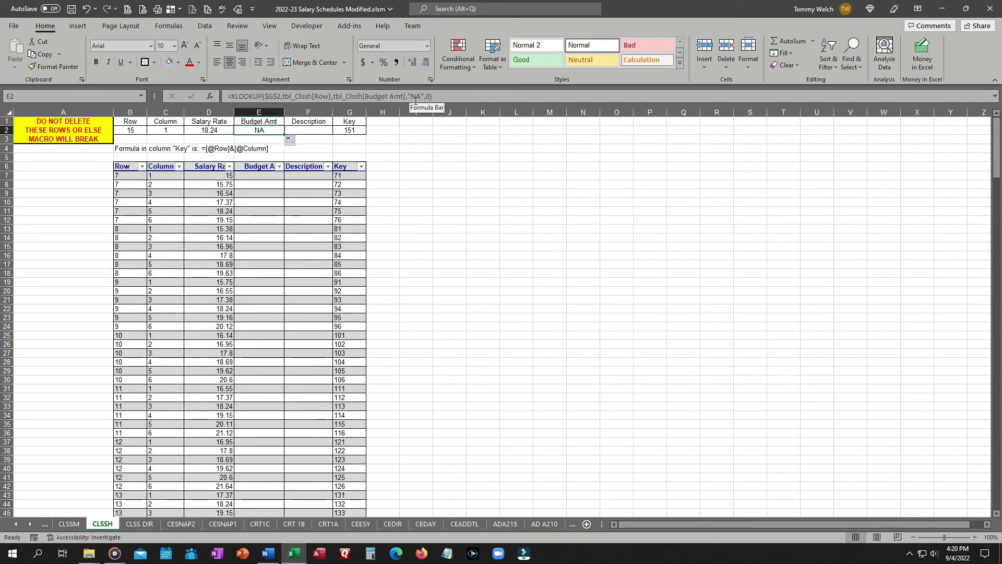
{"action": "double_click", "coordinate": [315, 96]}
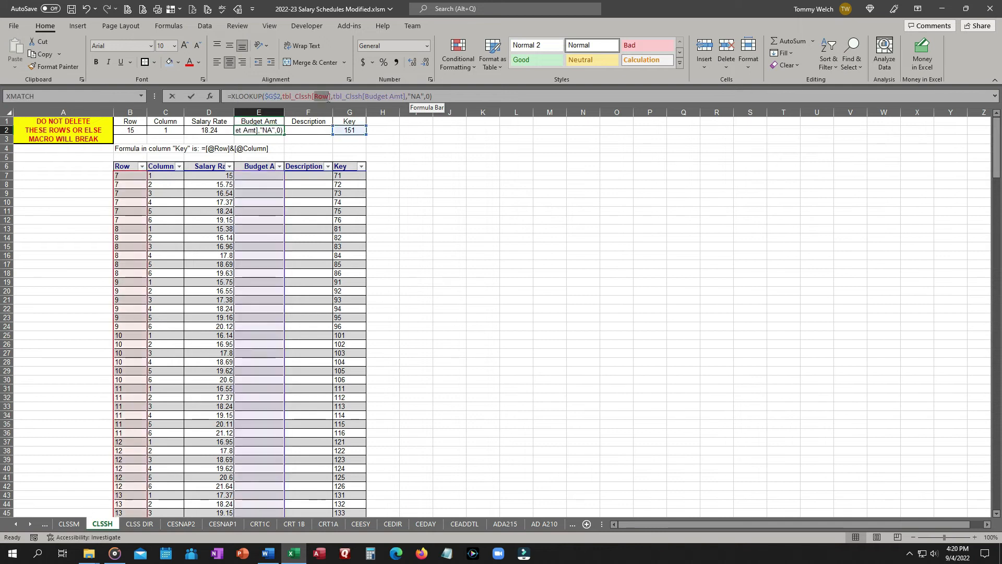
{"action": "type", "text": "k"}
{"action": "key", "text": "Tab"}
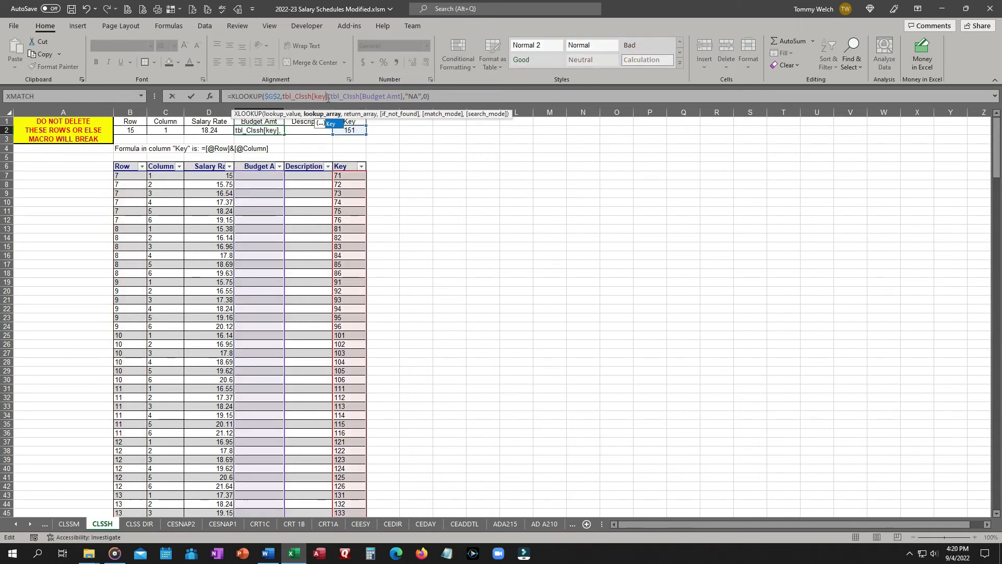
{"action": "key", "text": "Return"}
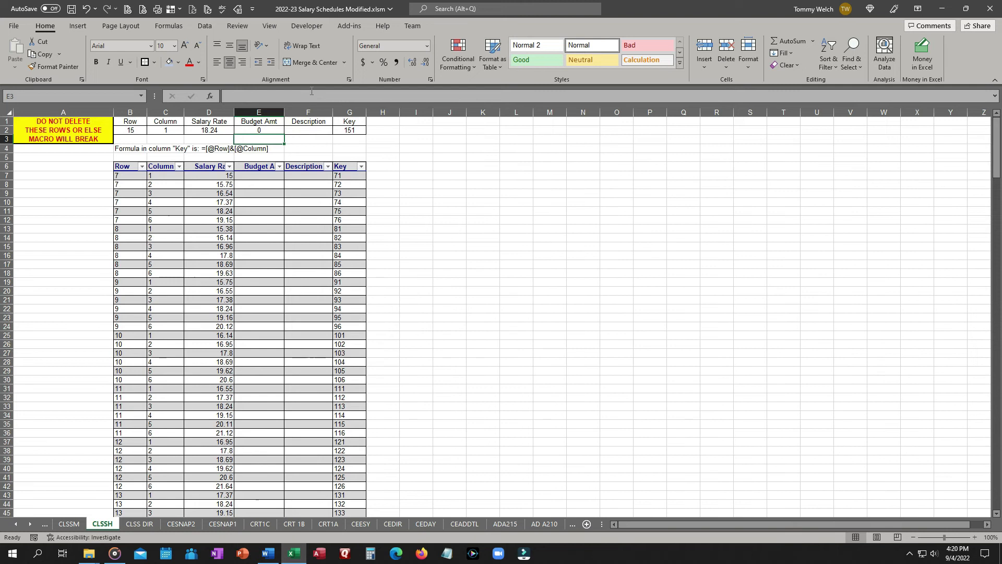
{"action": "left_click", "coordinate": [304, 130]}
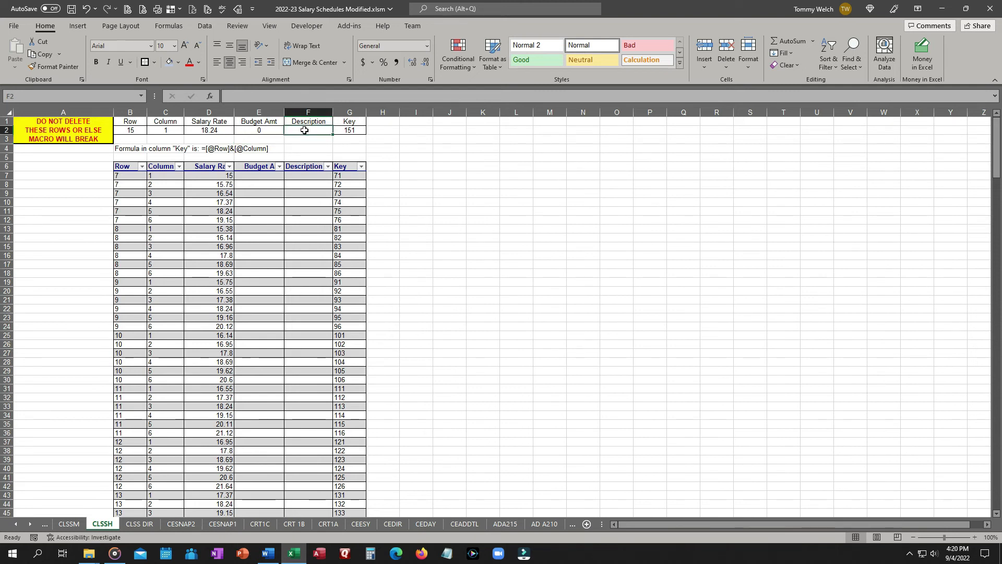
{"action": "scroll", "coordinate": [301, 227], "scroll_direction": "down", "scroll_amount": 5}
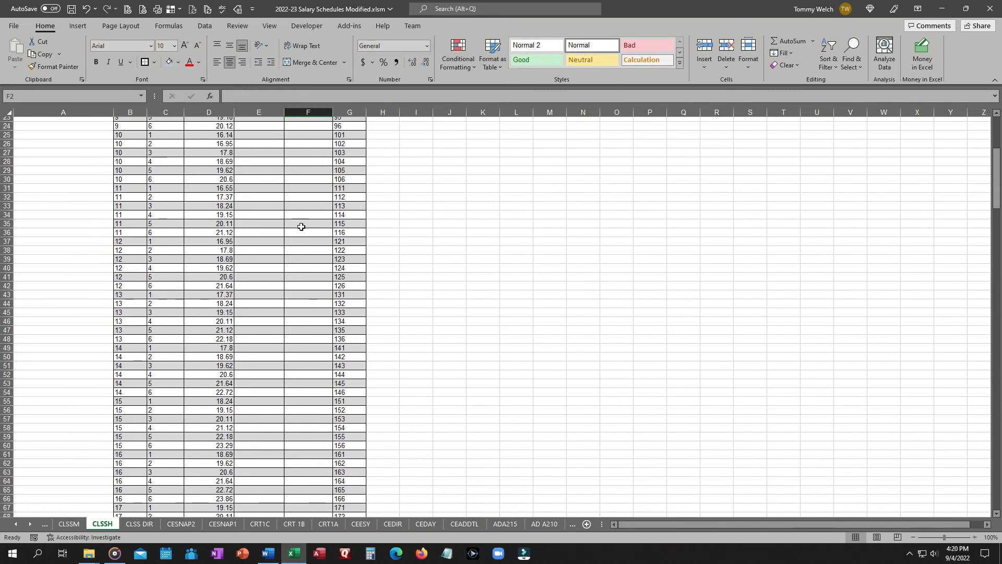
{"action": "scroll", "coordinate": [292, 209], "scroll_direction": "up", "scroll_amount": 5}
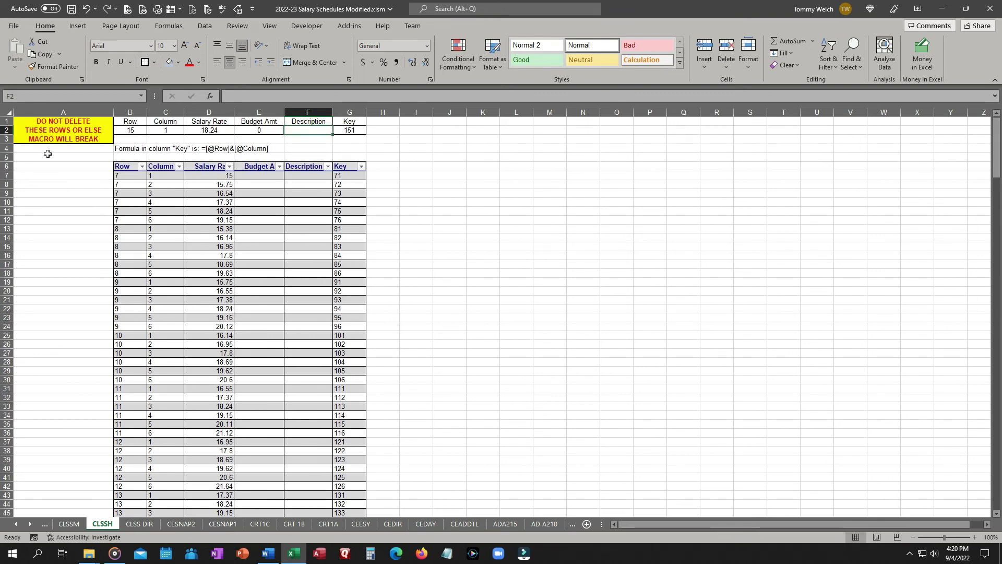
{"action": "left_click", "coordinate": [123, 150]}
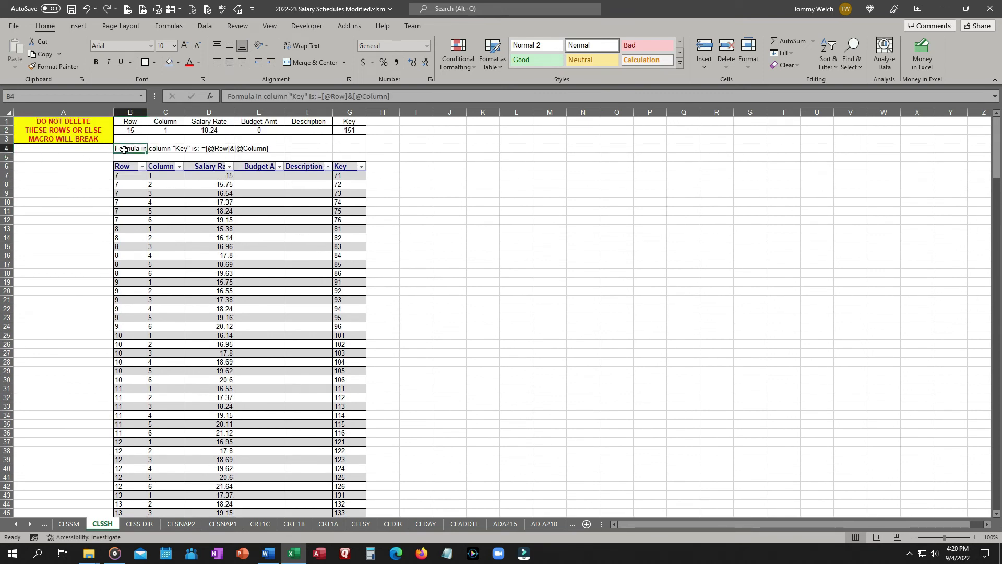
{"action": "left_click", "coordinate": [172, 11]}
{"action": "left_click", "coordinate": [180, 27]}
{"action": "scroll", "coordinate": [35, 315], "scroll_direction": "down", "scroll_amount": 10}
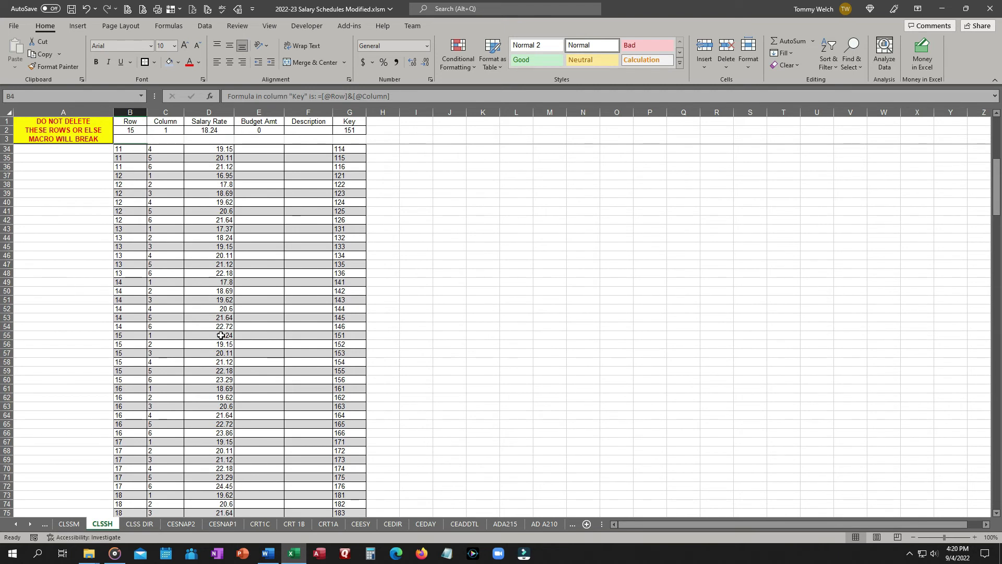
{"action": "scroll", "coordinate": [87, 305], "scroll_direction": "up", "scroll_amount": 3}
{"action": "scroll", "coordinate": [87, 304], "scroll_direction": "up", "scroll_amount": 8}
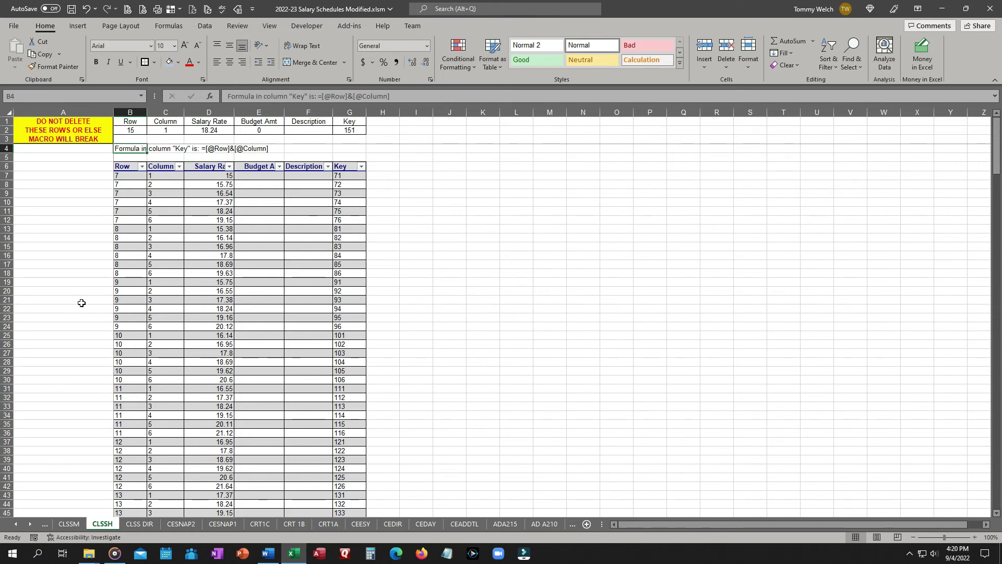
Inspect the arguments of B2's XLOOKUP formula in the Function Arguments dialog.
{"action": "left_click", "coordinate": [127, 129]}
{"action": "left_click", "coordinate": [206, 100]}
{"action": "left_click_drag", "start_coordinate": [409, 264], "coordinate": [595, 172]}
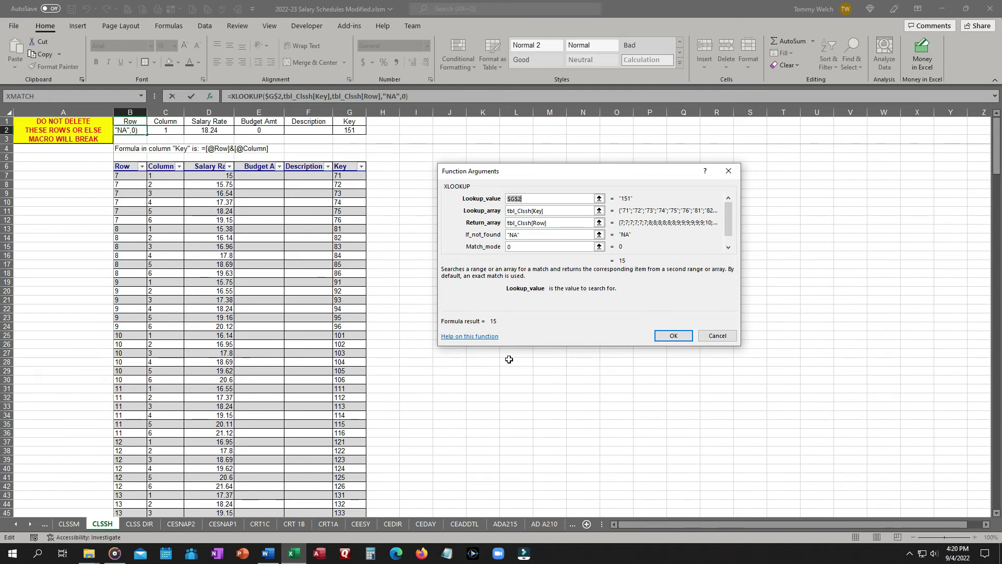
{"action": "left_click", "coordinate": [729, 240]}
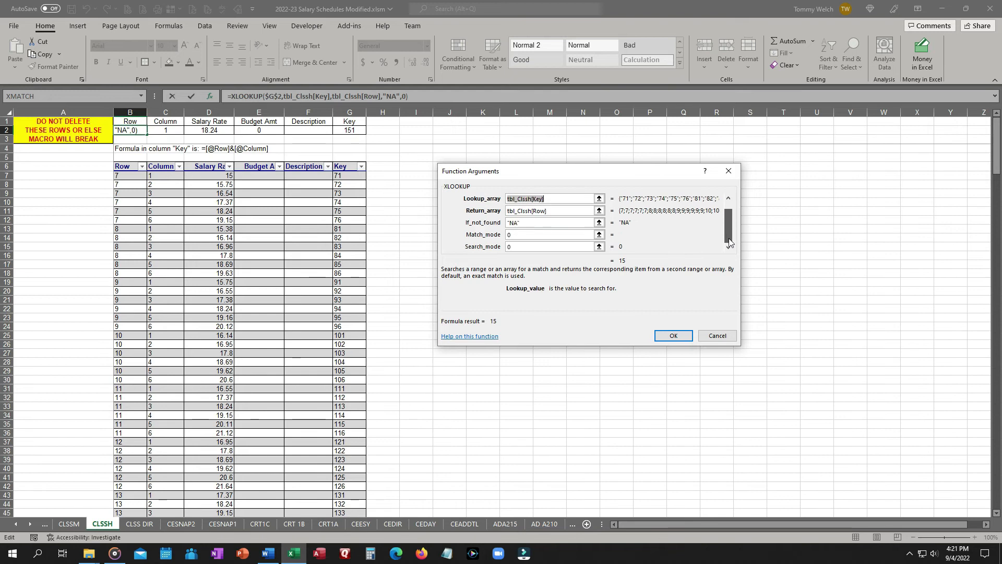
{"action": "left_click", "coordinate": [729, 198]}
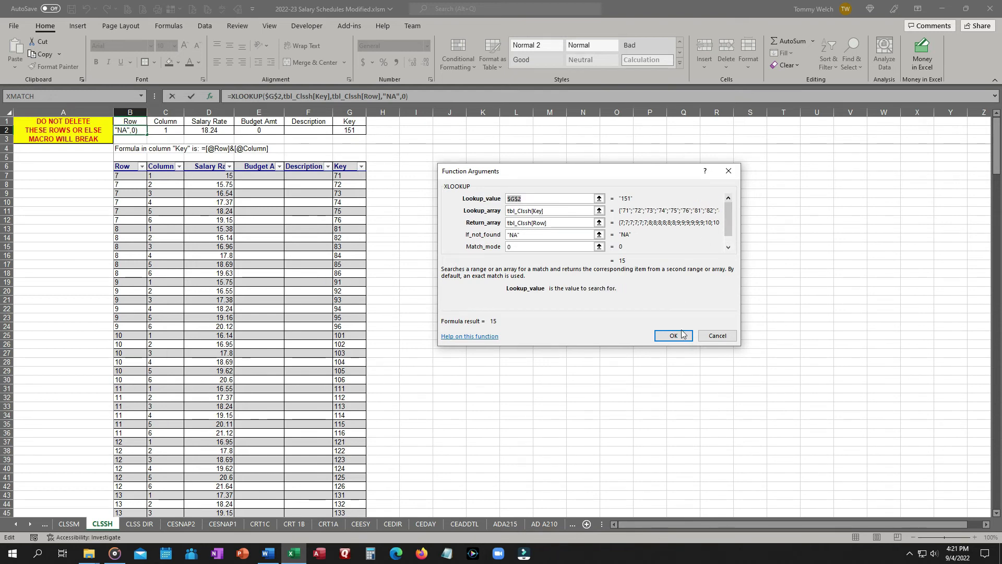
{"action": "left_click", "coordinate": [717, 336]}
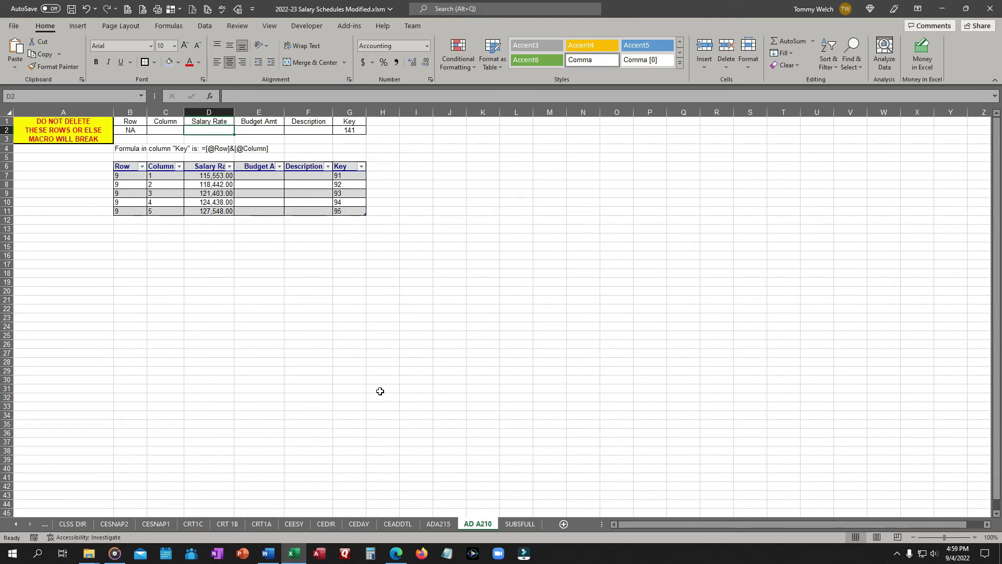
On the AD A210 sheet, make B2's lookup value $G$2 and change its lookup array to tbl_Ad_A210[Key].
{"action": "left_click", "coordinate": [134, 130]}
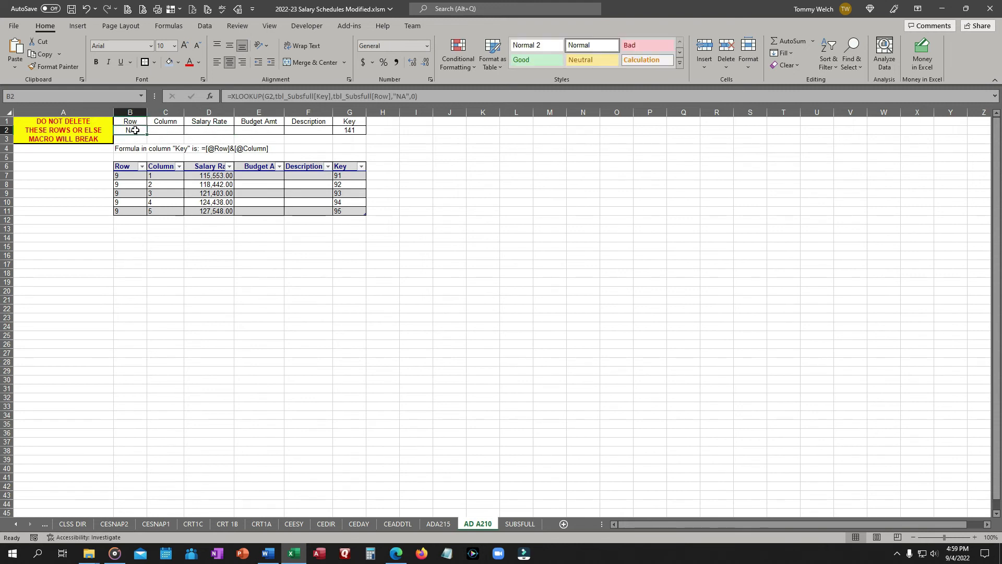
{"action": "left_click", "coordinate": [270, 96]}
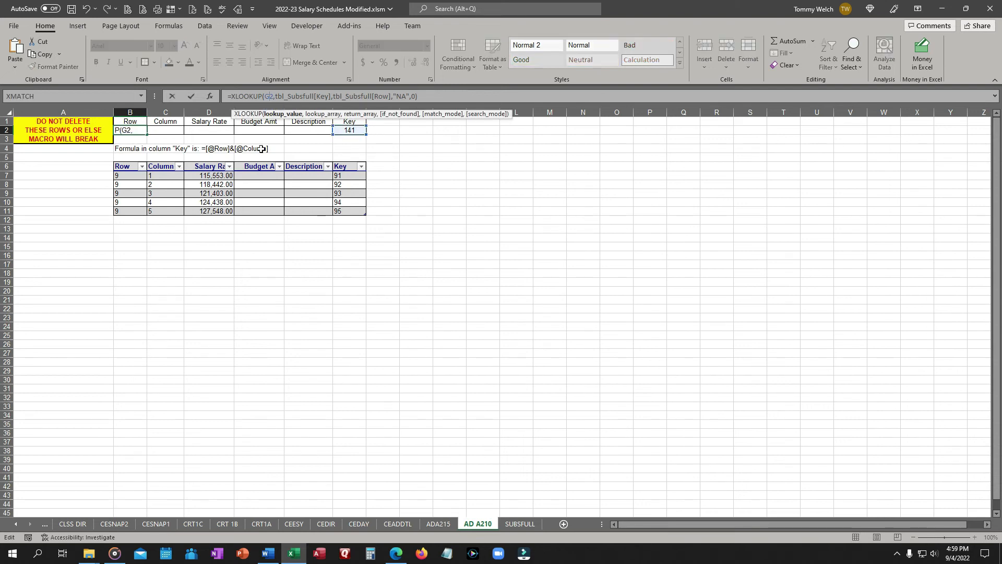
{"action": "key", "text": "F4"}
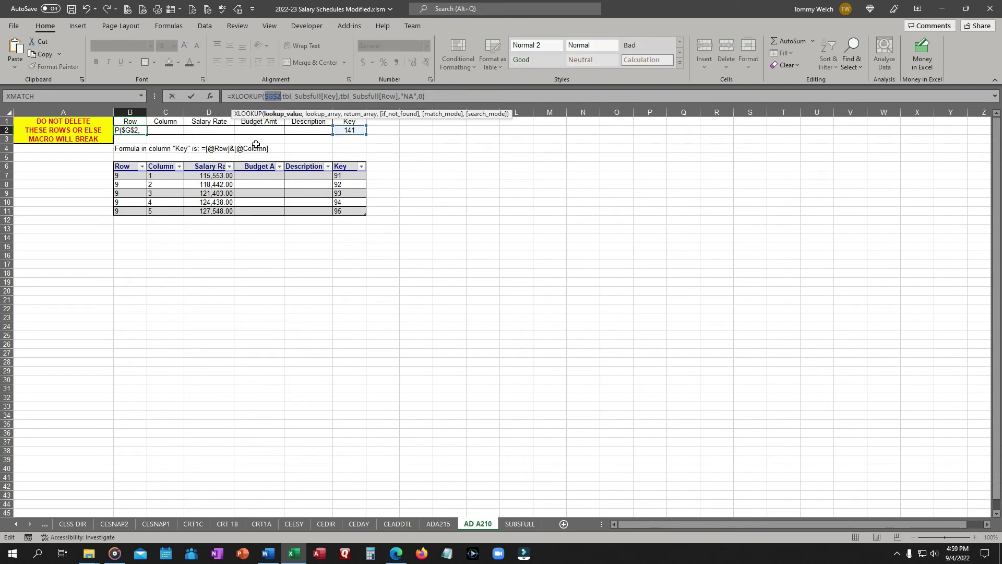
{"action": "left_click_drag", "start_coordinate": [296, 96], "coordinate": [320, 96]}
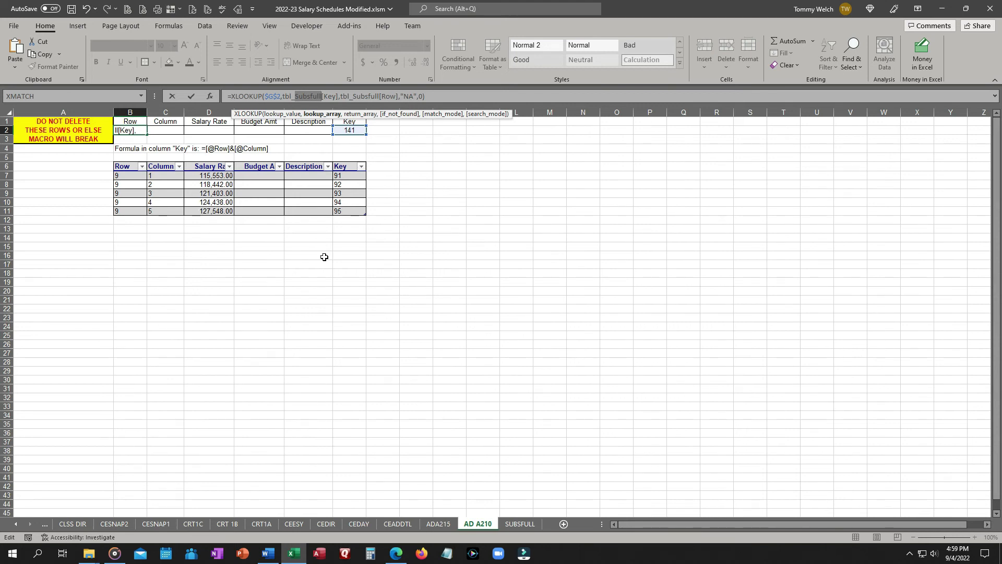
{"action": "type", "text": "ad"}
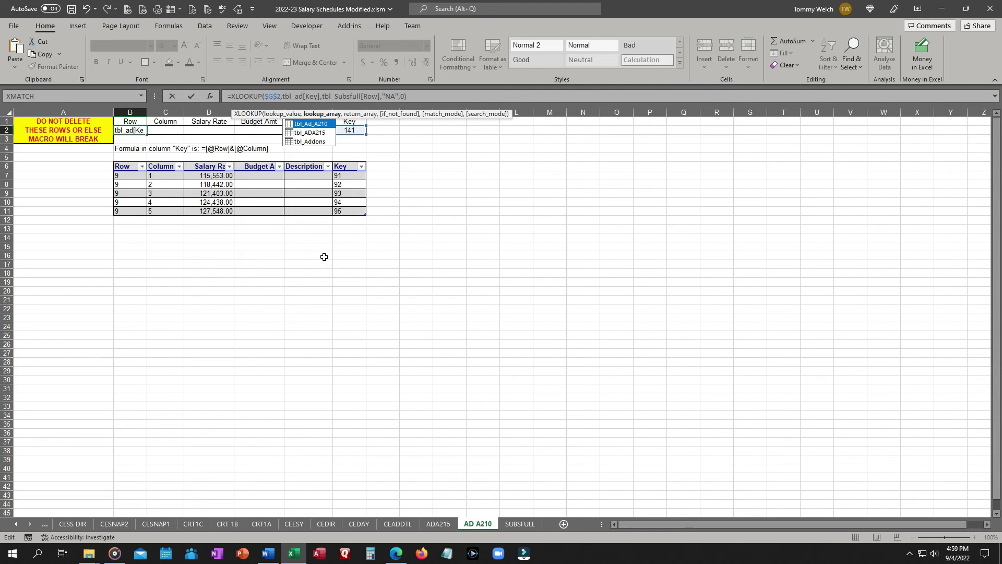
{"action": "key", "text": "Tab"}
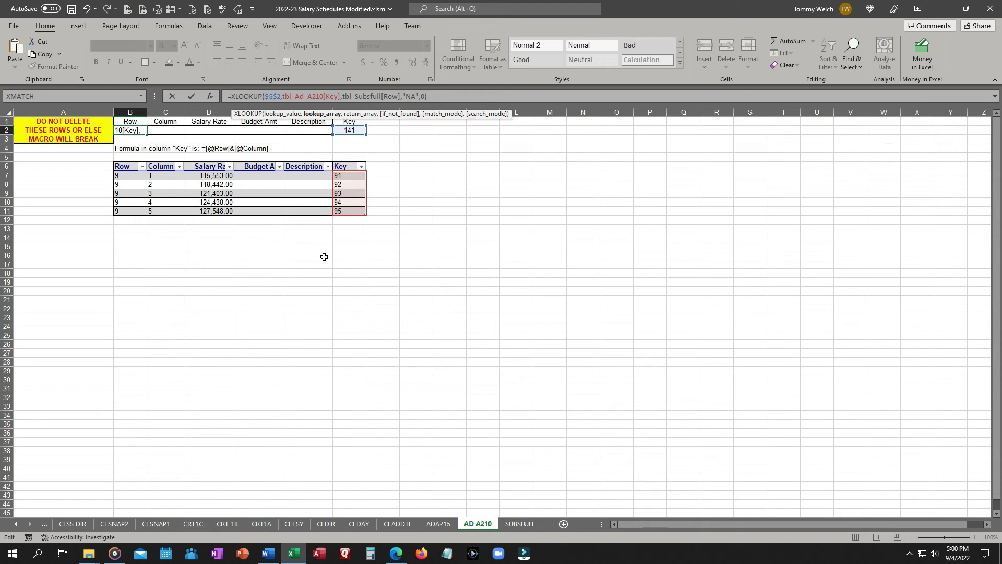
Change B2's return array to tbl_Ad_A210[Row] and confirm the formula.
{"action": "key", "text": "shift+Left"}
{"action": "key", "text": "shift+Left"}
{"action": "key", "text": "shift+Left"}
{"action": "key", "text": "shift+Left"}
{"action": "key", "text": "shift+Left"}
{"action": "key", "text": "shift+Left"}
{"action": "key", "text": "shift+Left"}
{"action": "key", "text": "shift+Left"}
{"action": "key", "text": "shift+Left"}
{"action": "key", "text": "shift+Left"}
{"action": "key", "text": "ctrl+c"}
{"action": "key", "text": "Right"}
{"action": "key", "text": "Right"}
{"action": "key", "text": "Right"}
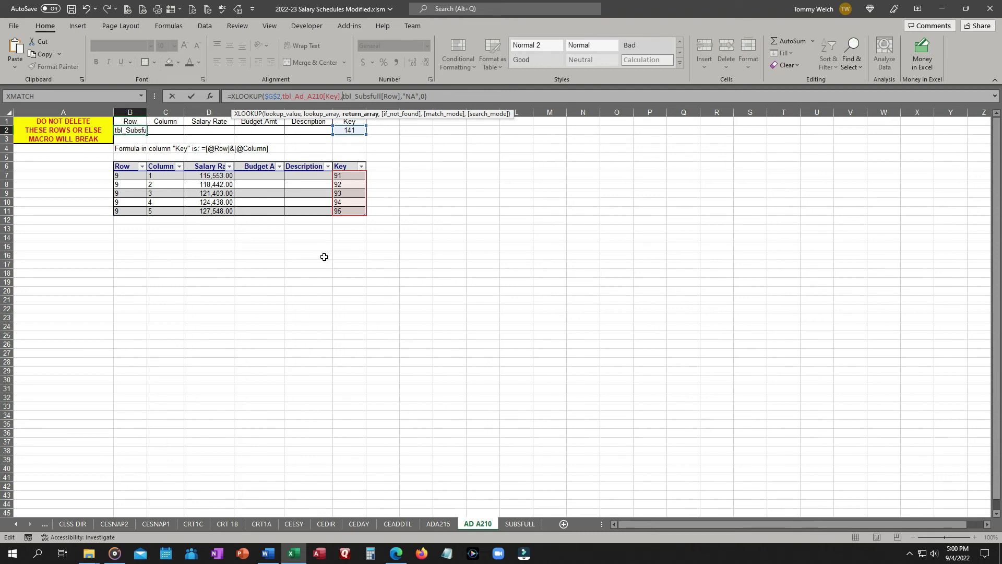
{"action": "key", "text": "shift+Right"}
{"action": "key", "text": "shift+Right"}
{"action": "key", "text": "shift+Right"}
{"action": "key", "text": "shift+Right"}
{"action": "key", "text": "shift+Right"}
{"action": "key", "text": "shift+Right"}
{"action": "key", "text": "shift+Right"}
{"action": "key", "text": "shift+Right"}
{"action": "key", "text": "shift+Right"}
{"action": "key", "text": "shift+Right"}
{"action": "key", "text": "shift+Right"}
{"action": "key", "text": "shift+Right"}
{"action": "key", "text": "ctrl+v"}
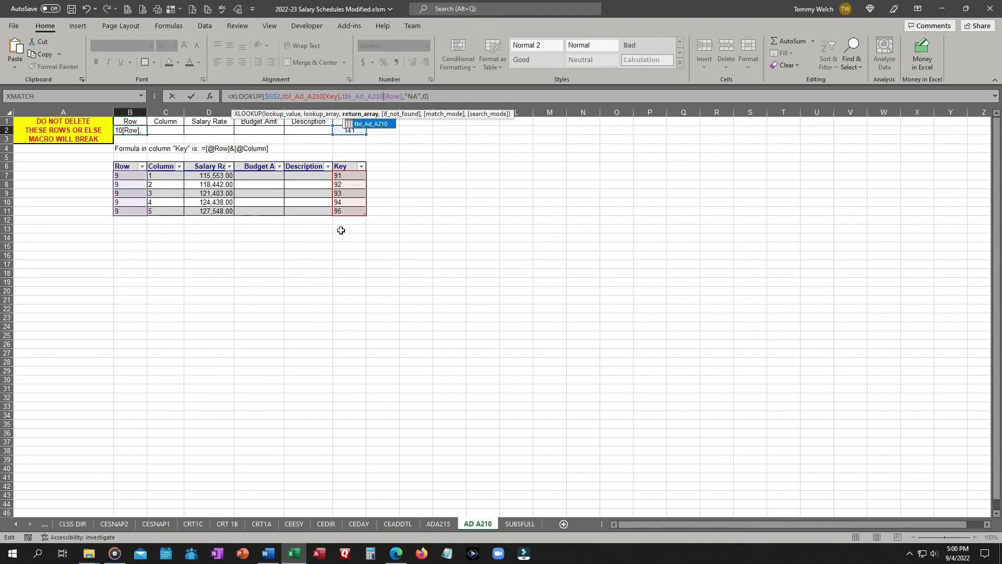
{"action": "key", "text": "Return"}
Fill the B2 formula across to E2, then clear cells C2 through E2.
{"action": "left_click", "coordinate": [139, 130]}
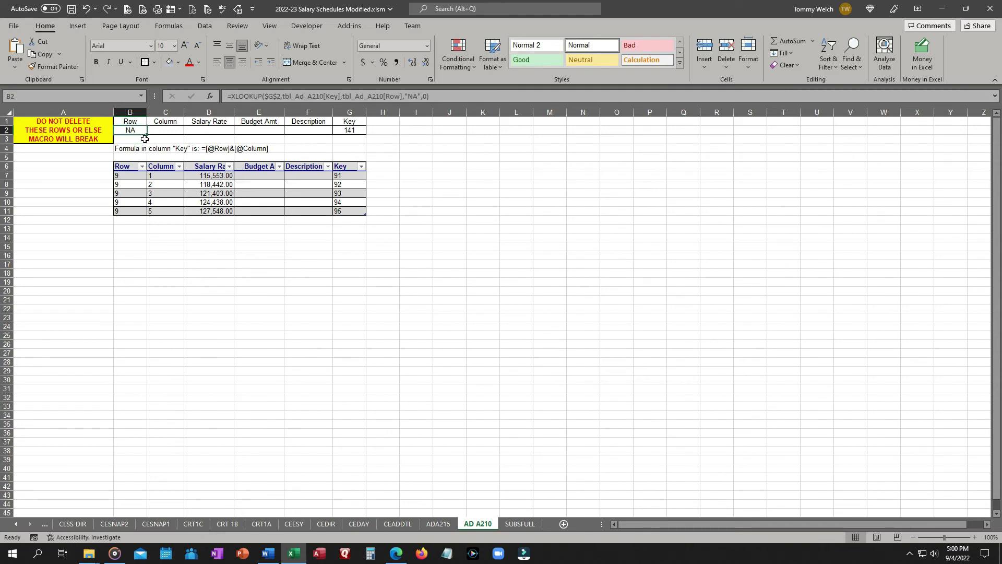
{"action": "left_click_drag", "start_coordinate": [147, 135], "coordinate": [258, 134]}
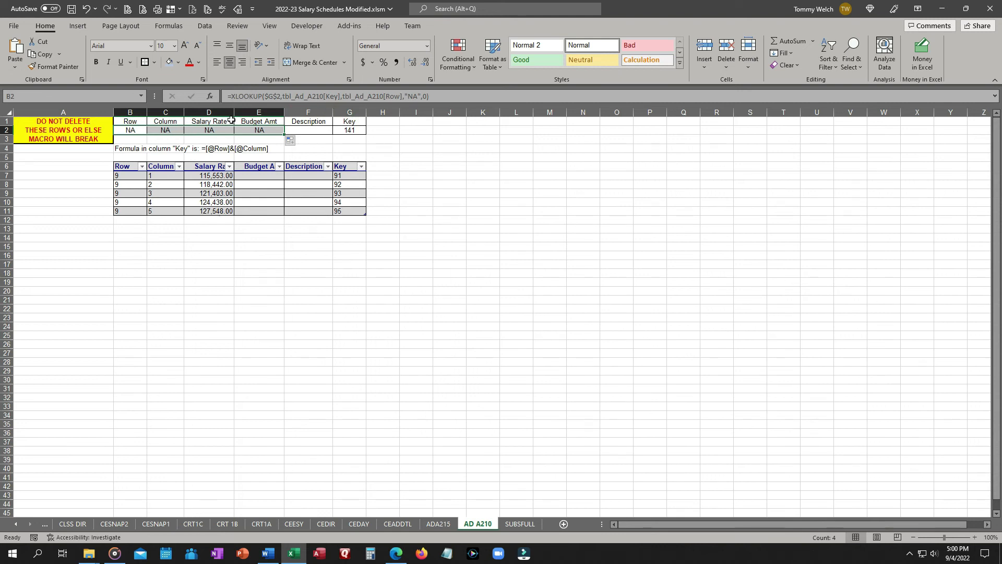
{"action": "left_click", "coordinate": [162, 131]}
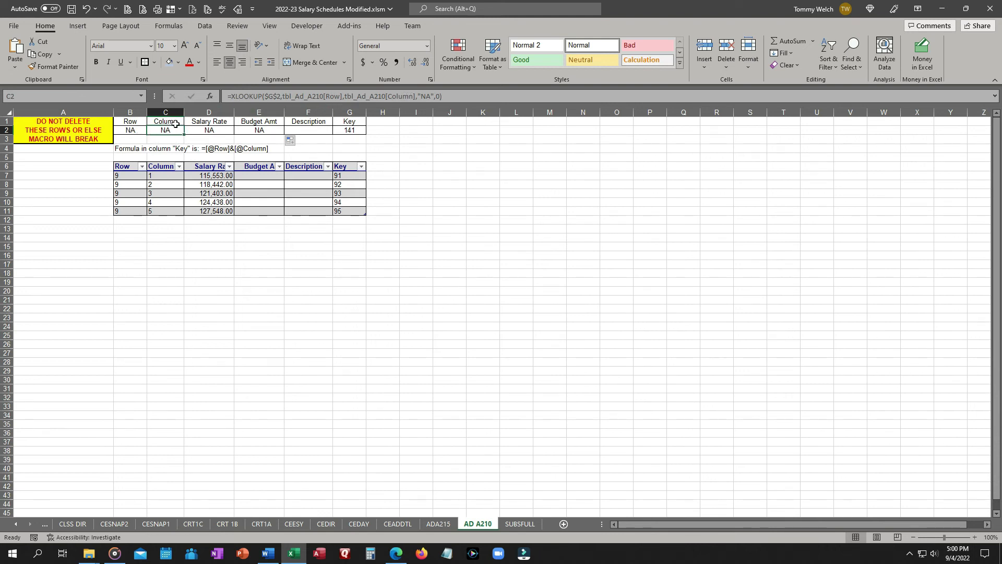
{"action": "left_click", "coordinate": [213, 130]}
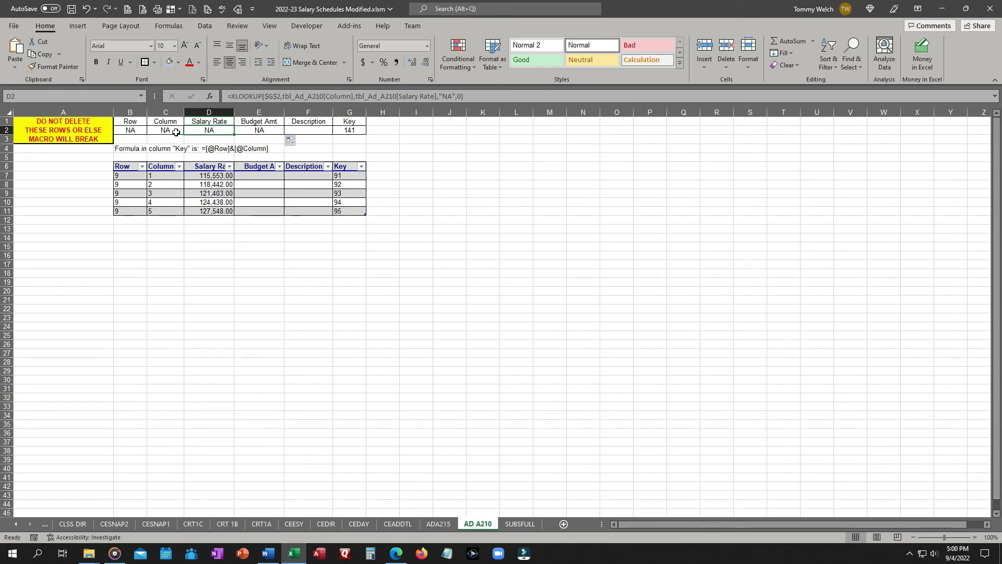
{"action": "left_click_drag", "start_coordinate": [174, 133], "coordinate": [242, 132]}
{"action": "key", "text": "Delete"}
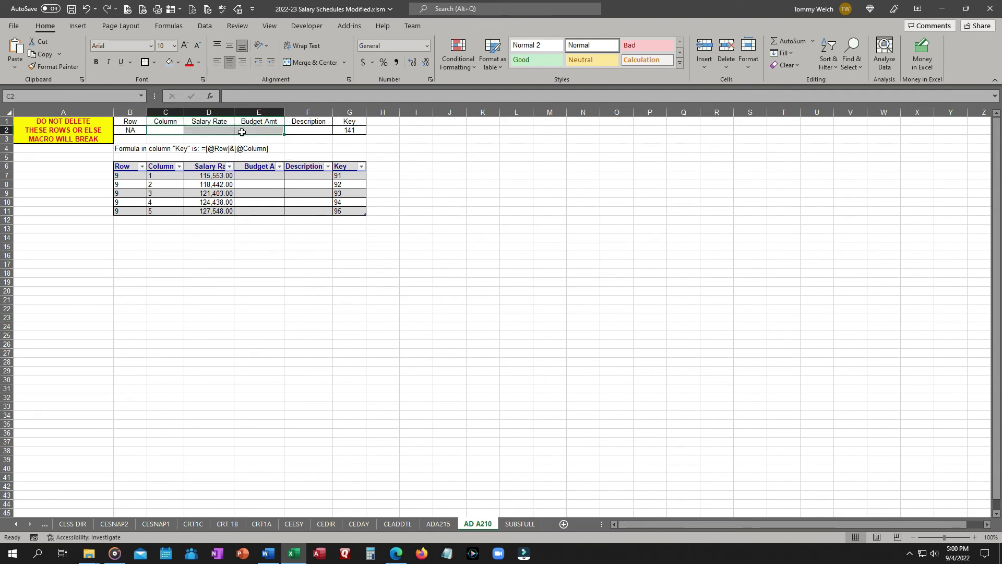
Copy B2's formula into C2:E2 with Fill Right, review the cells, and clear C2:E2 again.
{"action": "left_click", "coordinate": [133, 131]}
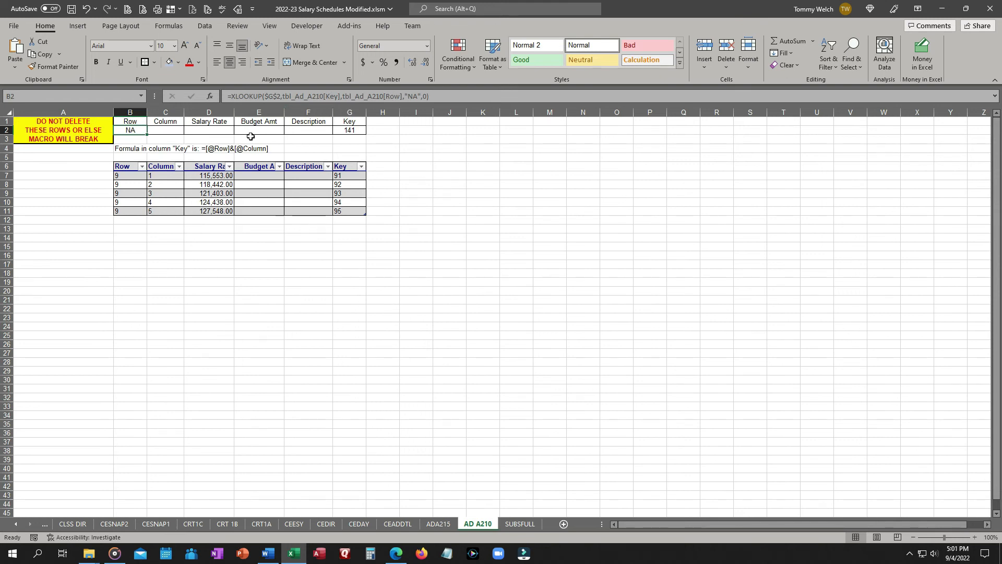
{"action": "left_click", "coordinate": [266, 129], "text": "shift"}
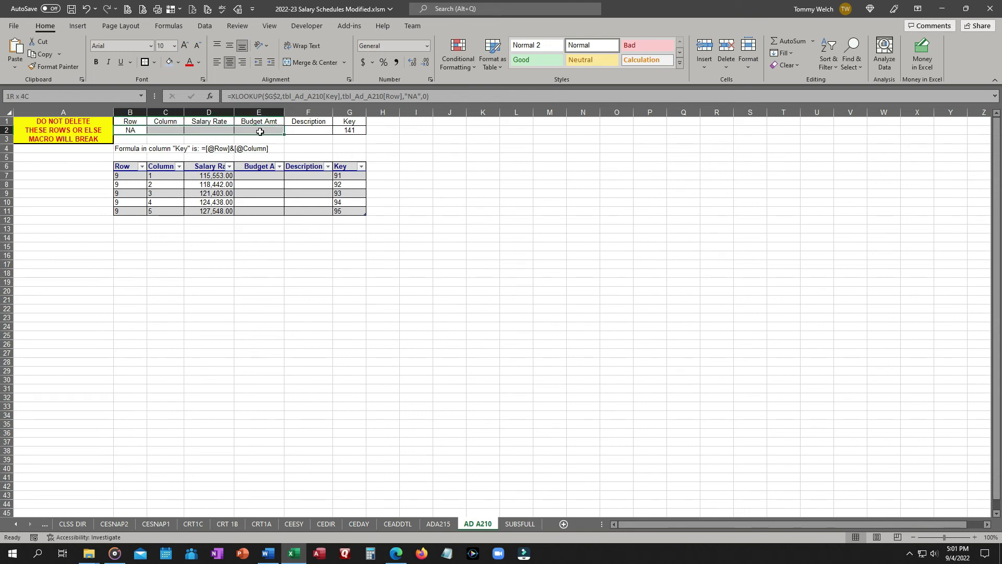
{"action": "key", "text": "ctrl+r"}
{"action": "left_click", "coordinate": [166, 130]}
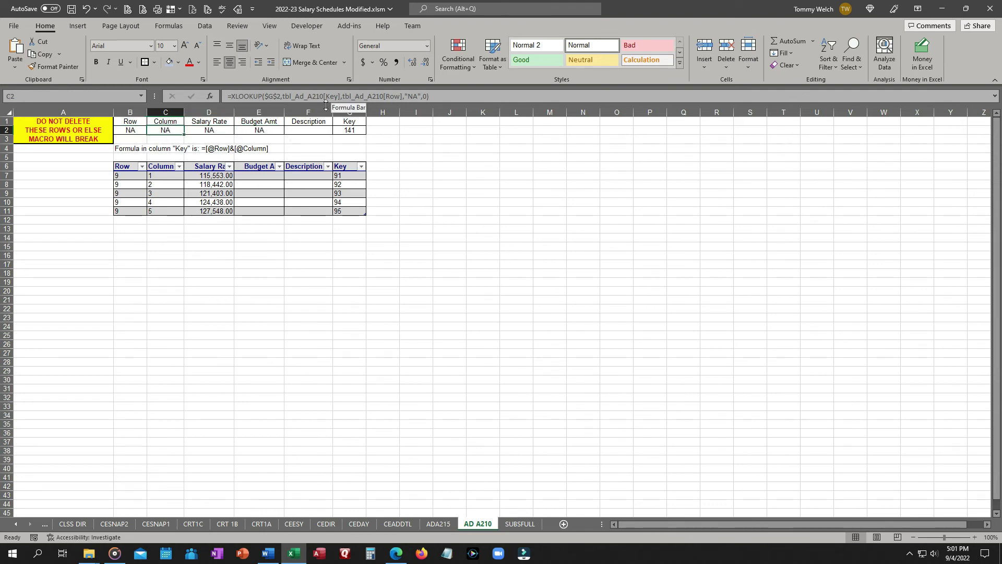
{"action": "left_click", "coordinate": [211, 130]}
{"action": "left_click", "coordinate": [257, 129]}
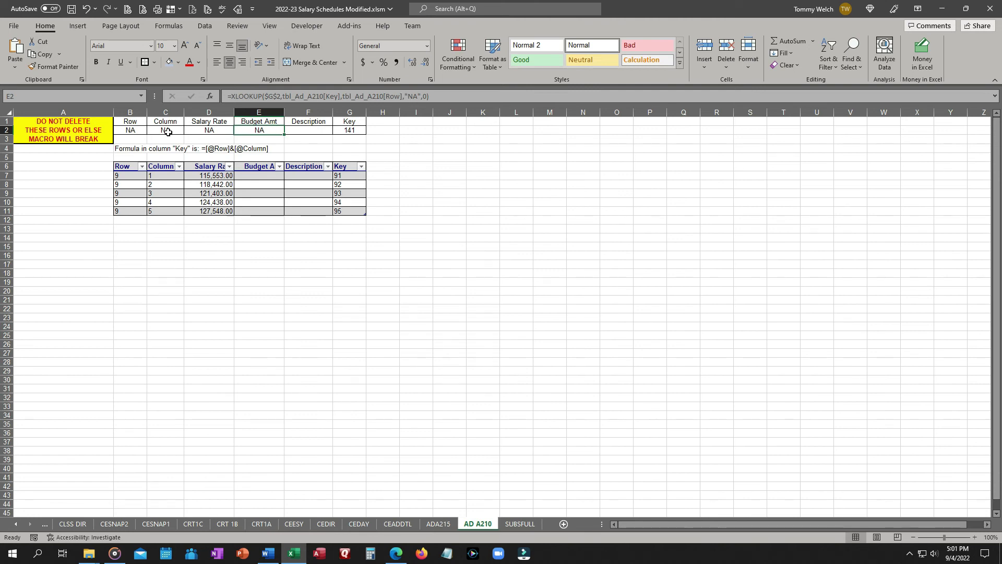
{"action": "left_click_drag", "start_coordinate": [167, 132], "coordinate": [239, 132]}
{"action": "key", "text": "Delete"}
Copy B2 and paste it into cells C2 through E2.
{"action": "left_click", "coordinate": [132, 128]}
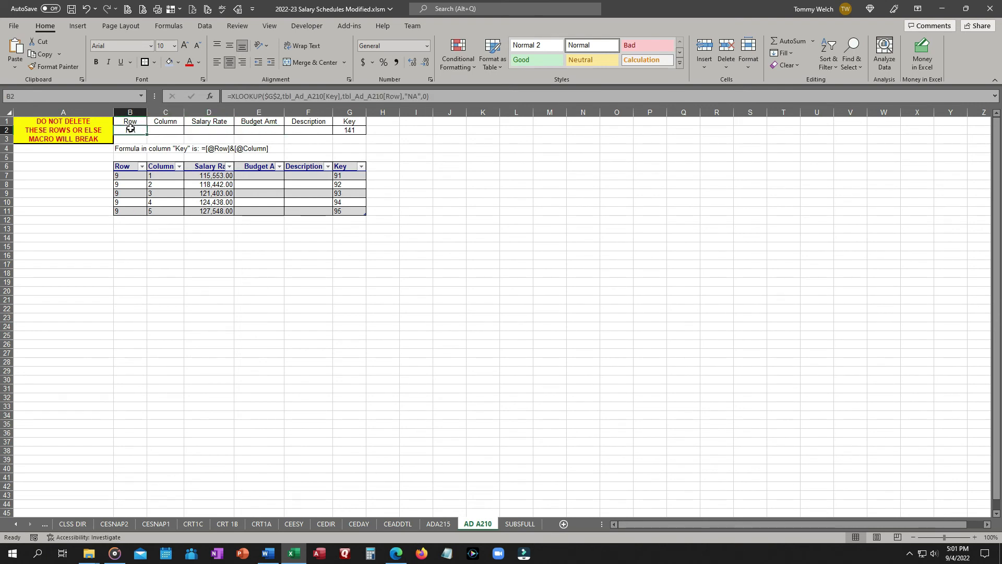
{"action": "key", "text": "ctrl+c"}
{"action": "left_click", "coordinate": [169, 129]}
{"action": "left_click_drag", "start_coordinate": [169, 129], "coordinate": [252, 128]}
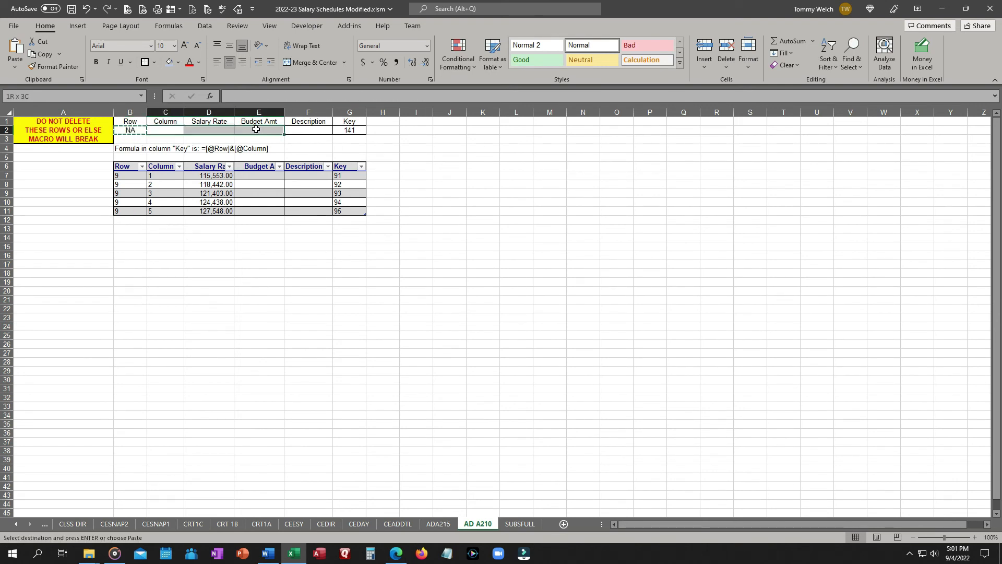
{"action": "key", "text": "ctrl+v"}
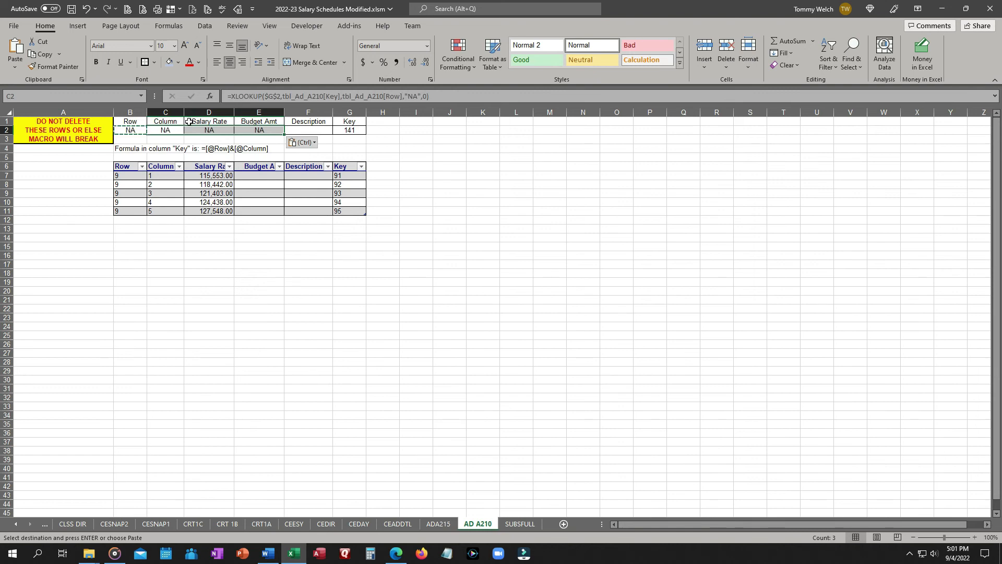
{"action": "left_click", "coordinate": [223, 130]}
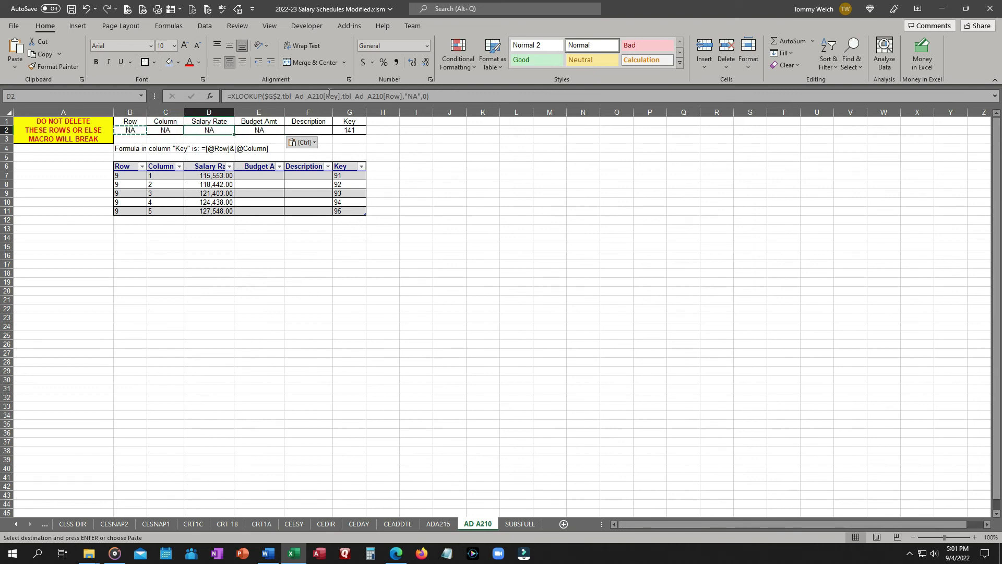
{"action": "left_click", "coordinate": [255, 130]}
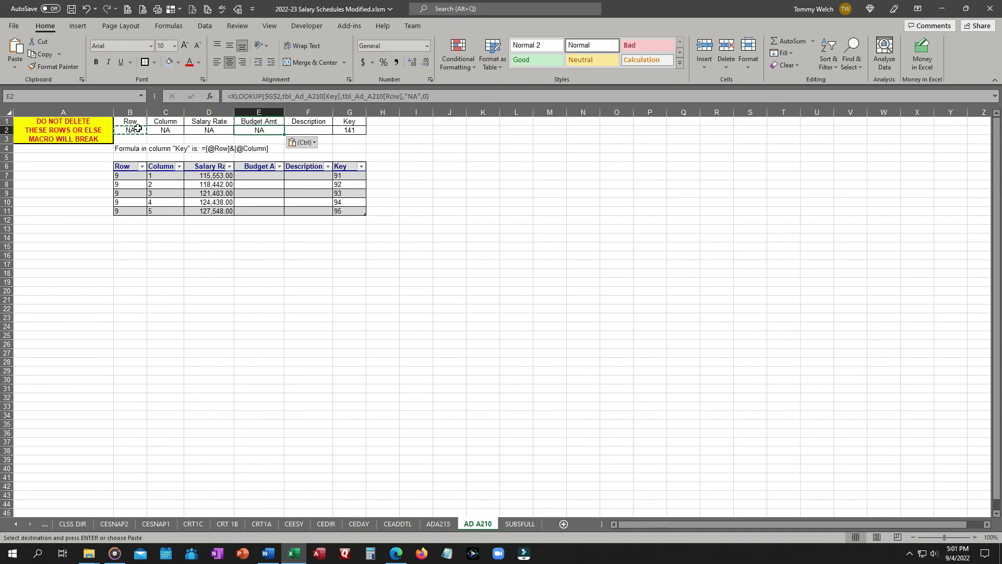
Fill the B2 formula across C2:E2 so each column returns its own field.
{"action": "left_click_drag", "start_coordinate": [138, 130], "coordinate": [274, 131]}
{"action": "left_click", "coordinate": [177, 129]}
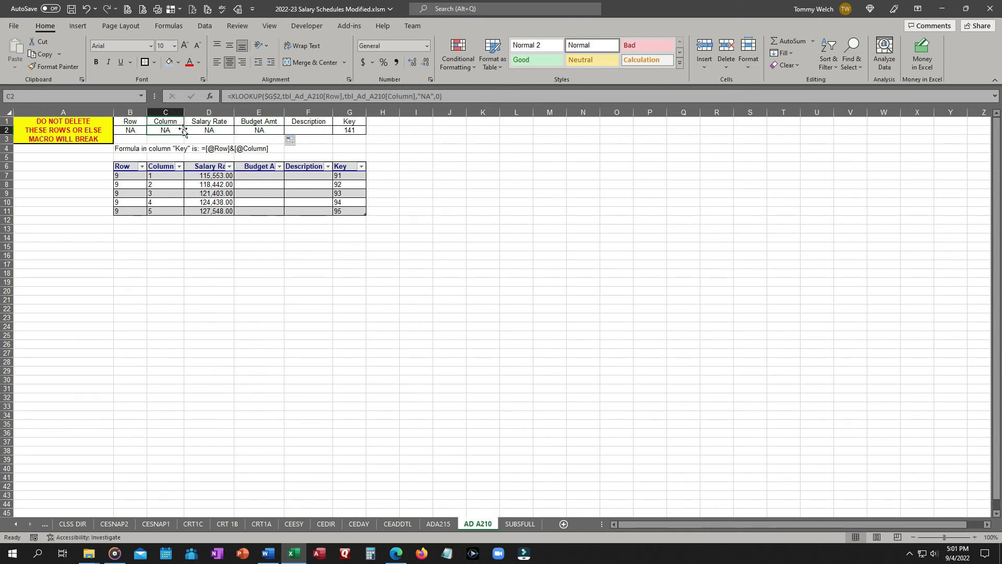
{"action": "left_click", "coordinate": [214, 130]}
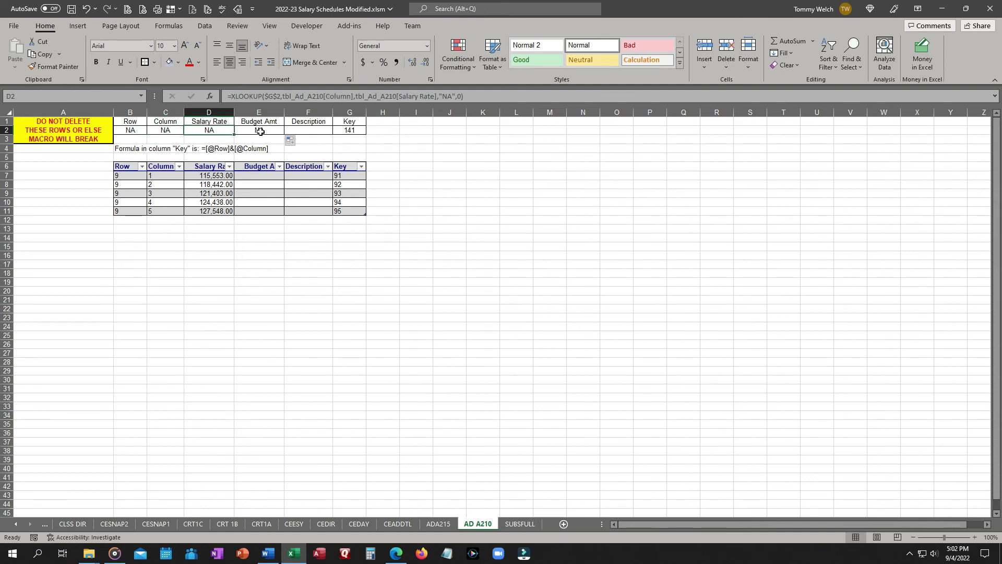
{"action": "left_click", "coordinate": [260, 131]}
{"action": "left_click", "coordinate": [180, 130]}
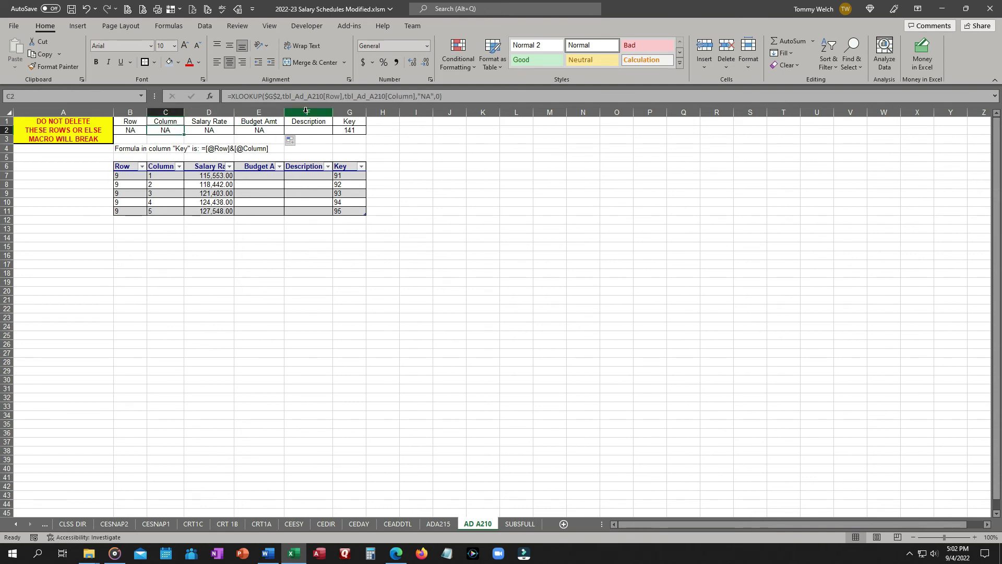
Change the lookup array in C2's formula to tbl_Ad_A210[Key].
{"action": "double_click", "coordinate": [333, 96]}
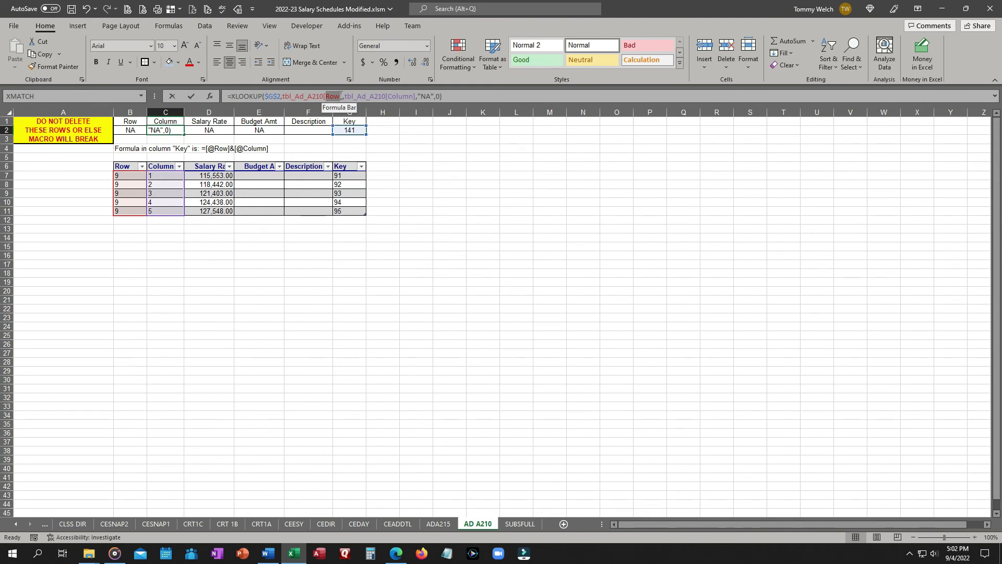
{"action": "type", "text": "key"}
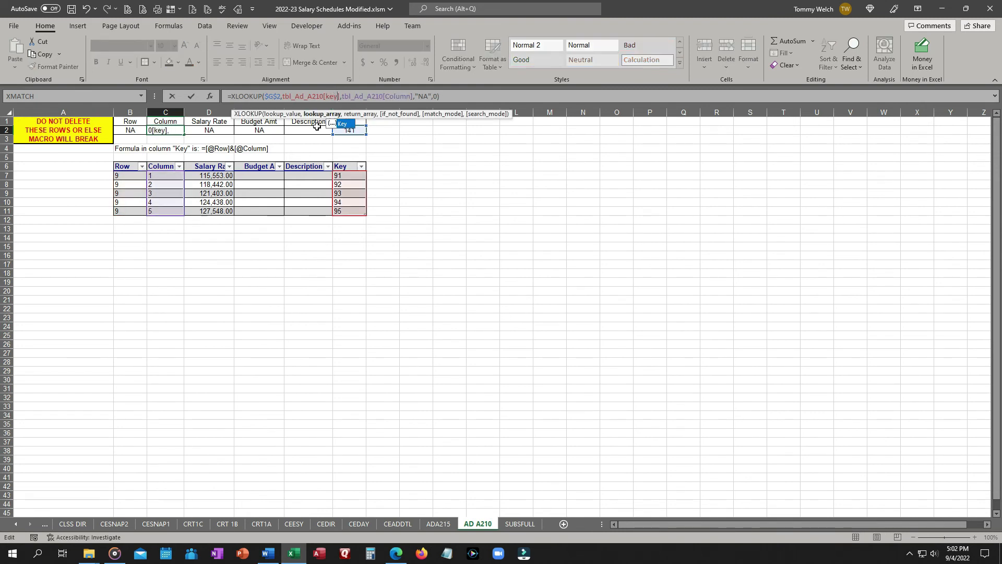
{"action": "key", "text": "Tab"}
{"action": "key", "text": "Tab"}
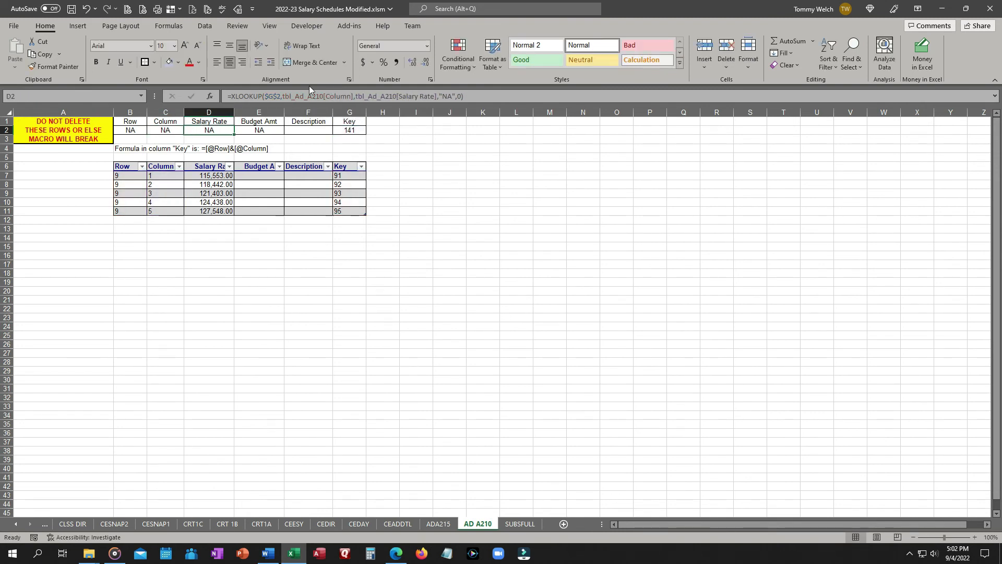
Change the lookup array in D2's formula to tbl_Ad_A210[Key].
{"action": "double_click", "coordinate": [337, 97]}
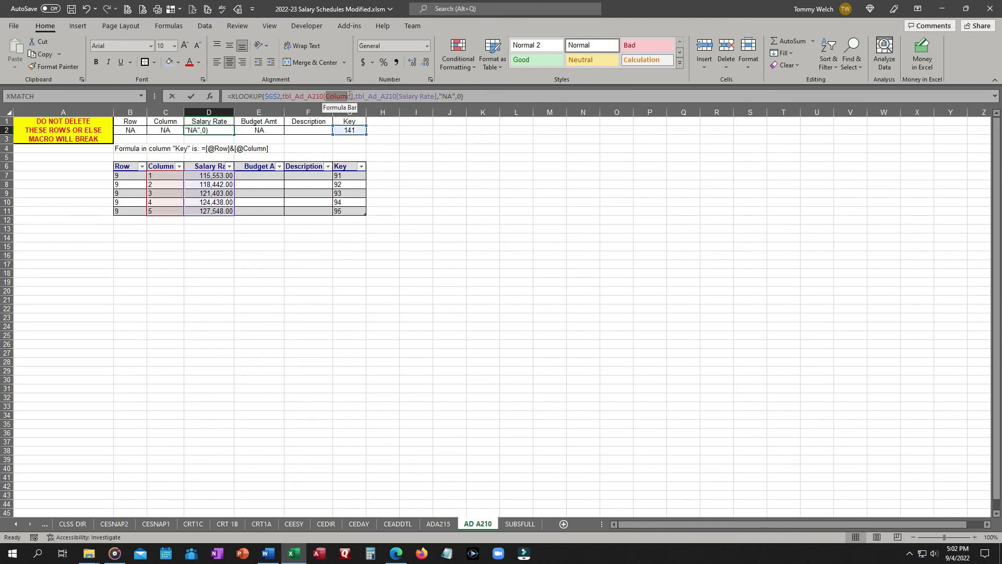
{"action": "type", "text": "key"}
{"action": "key", "text": "Tab"}
{"action": "key", "text": "Tab"}
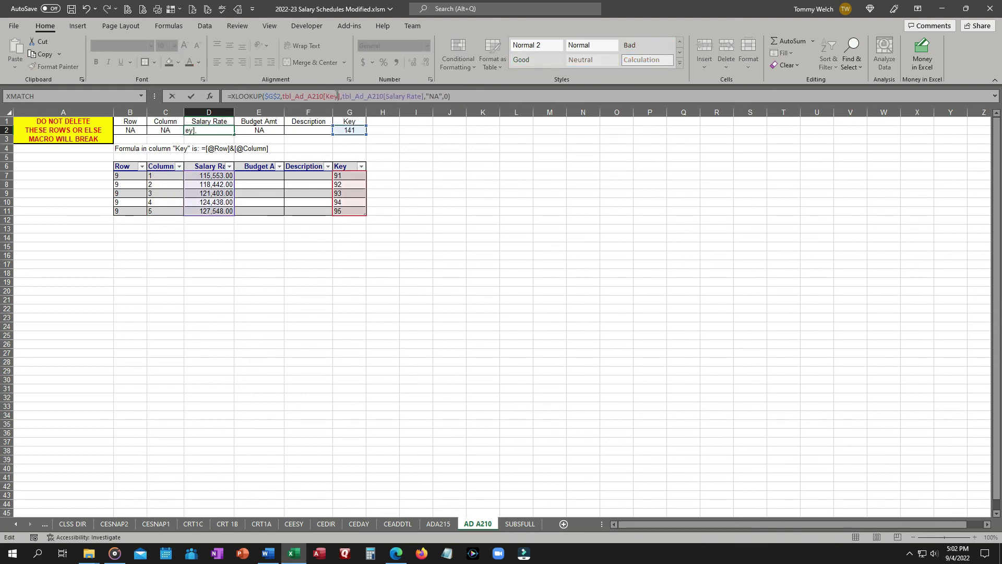
Change the lookup array in E2's formula to tbl_Ad_A210[Key].
{"action": "left_click_drag", "start_coordinate": [326, 96], "coordinate": [359, 99]}
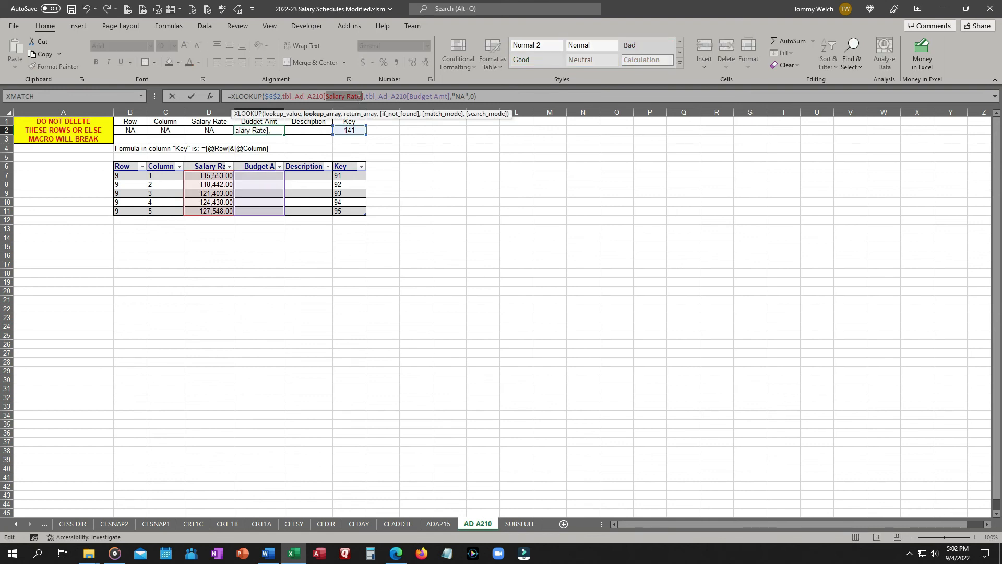
{"action": "type", "text": "key"}
{"action": "key", "text": "Tab"}
{"action": "key", "text": "Tab"}
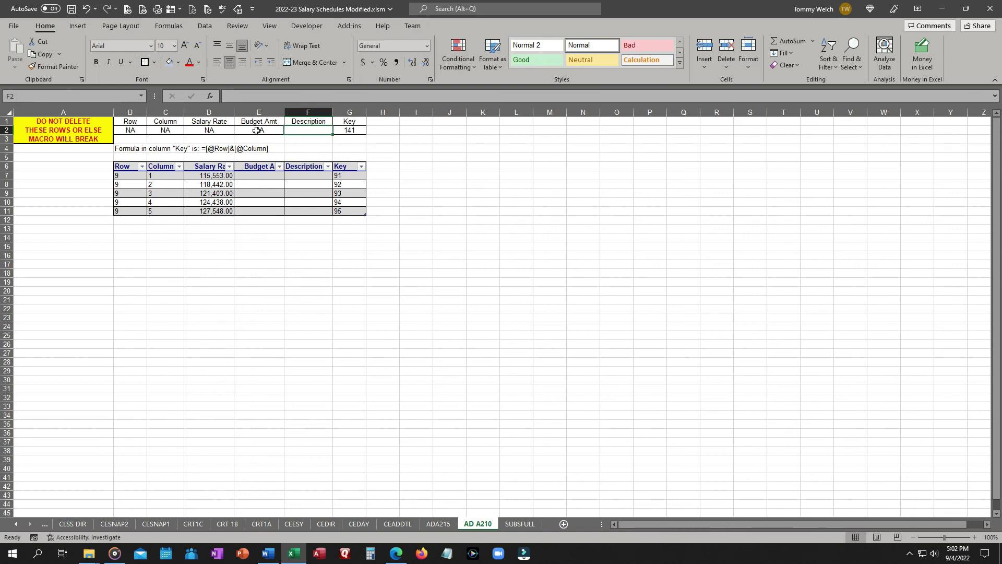
Enter 92 as a test key in G2 to check the header lookups.
{"action": "left_click", "coordinate": [344, 130]}
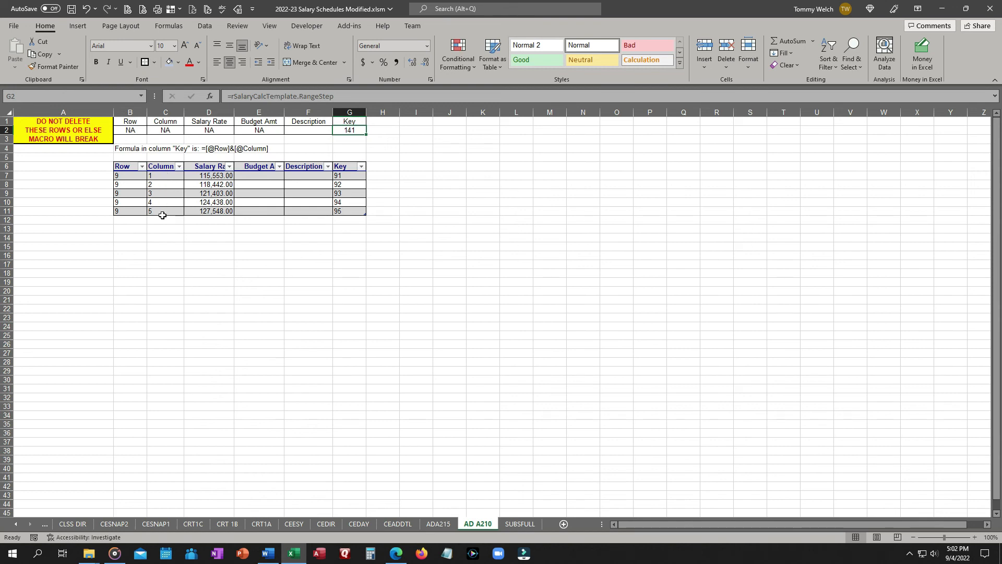
{"action": "type", "text": "'92"}
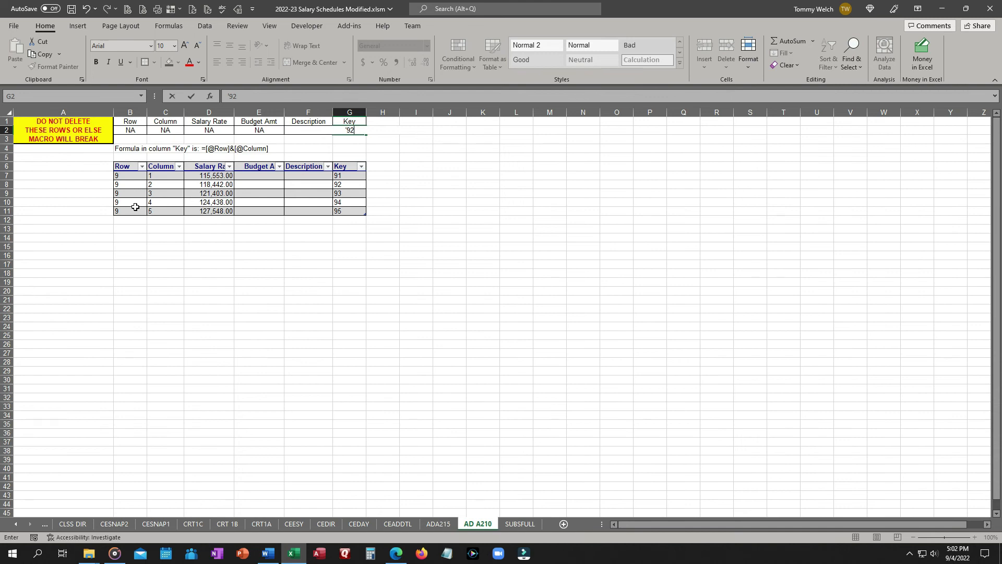
{"action": "key", "text": "Escape"}
{"action": "type", "text": "92"}
{"action": "key", "text": "Return"}
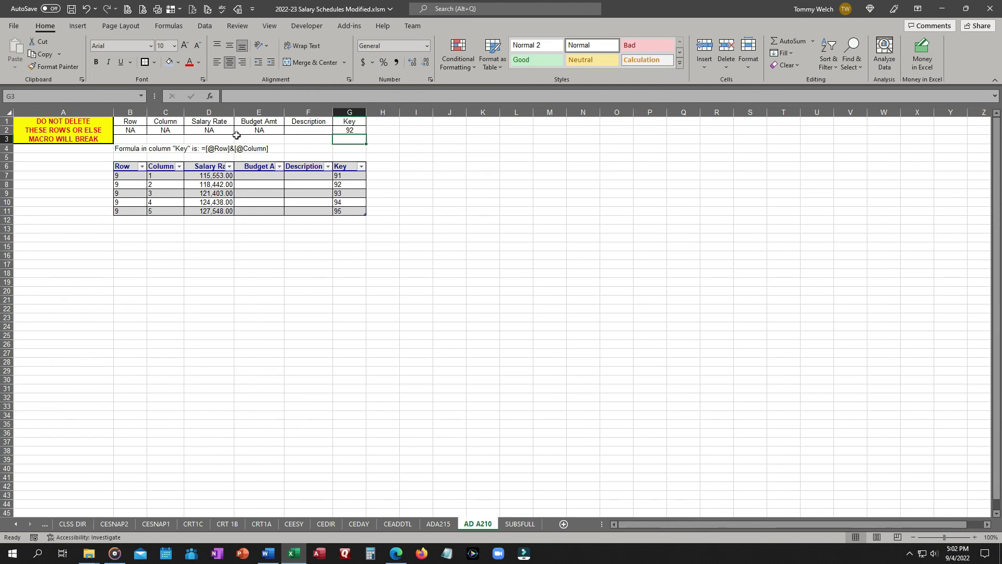
{"action": "key", "text": "Up"}
{"action": "type", "text": "92"}
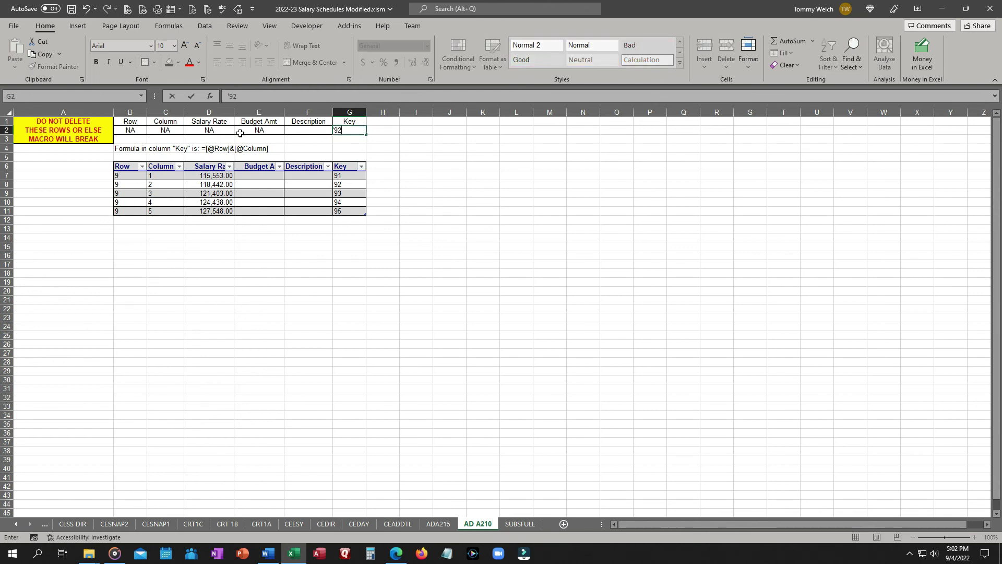
{"action": "key", "text": "Return"}
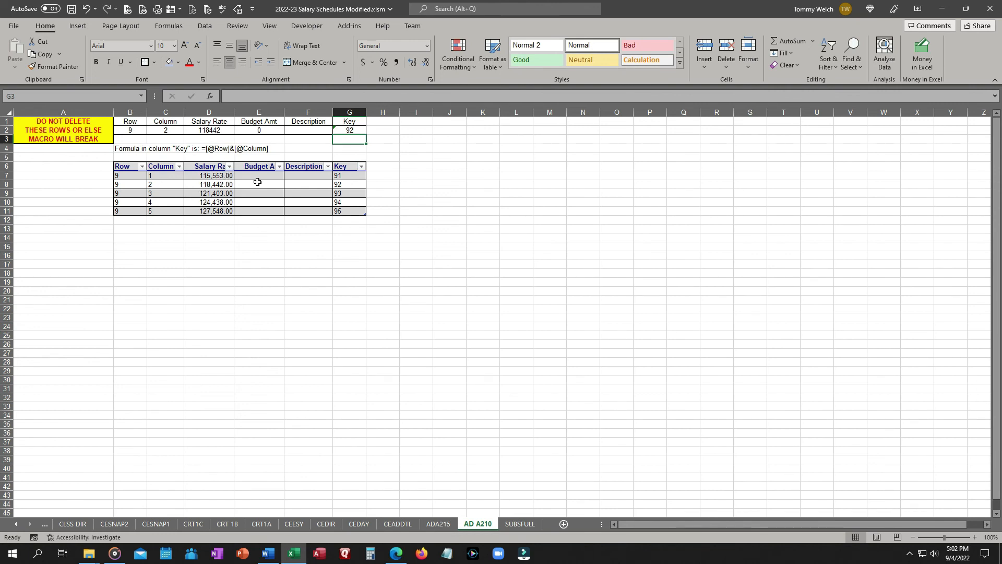
Apply comma number formatting to the Salary Rate and Budget Amt header cells D2:E2.
{"action": "left_click_drag", "start_coordinate": [228, 131], "coordinate": [252, 127]}
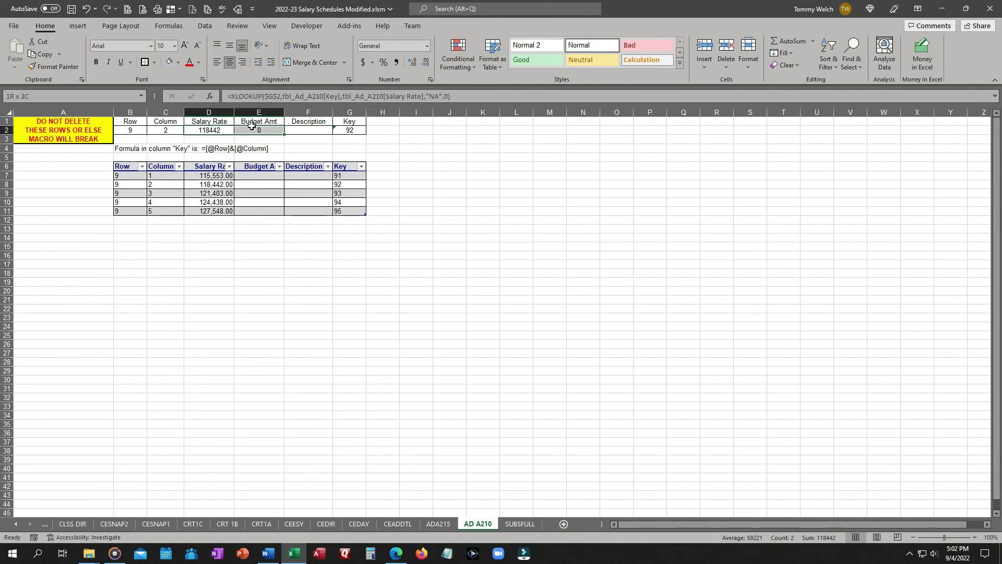
{"action": "left_click", "coordinate": [397, 62]}
Restore G2's formula to =rSalaryCalcTemplate.RangeStep.
{"action": "left_click", "coordinate": [345, 130]}
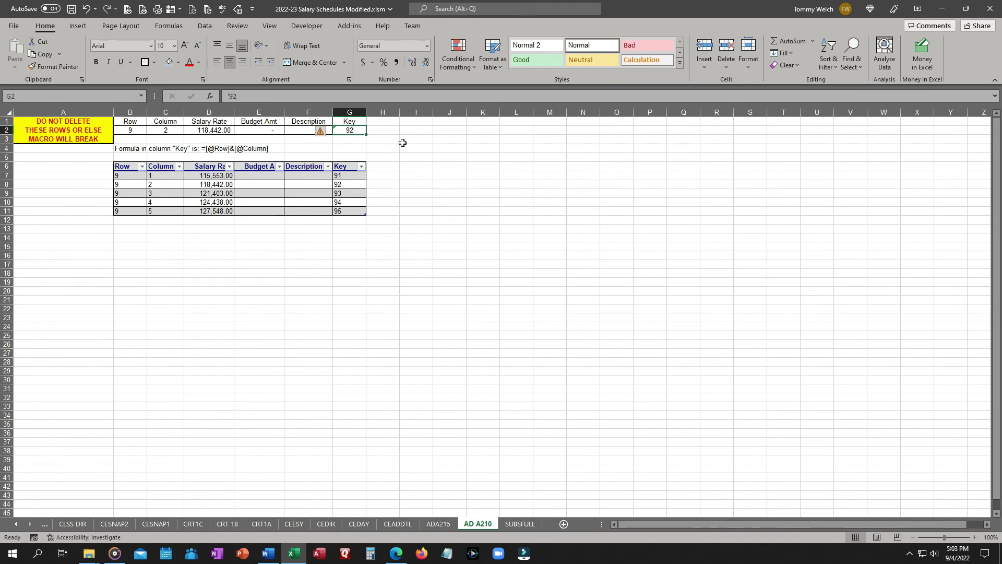
{"action": "type", "text": "=rs"}
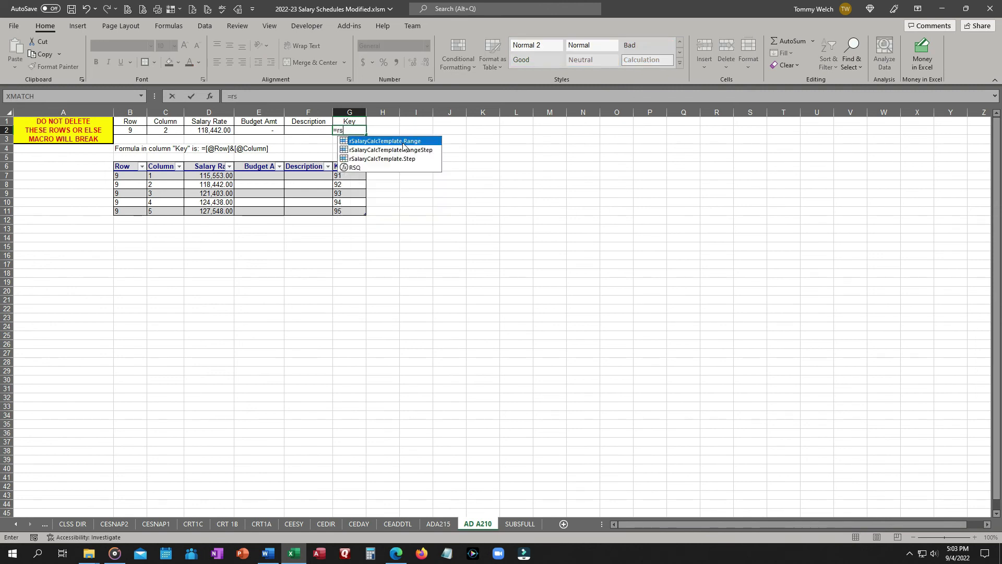
{"action": "key", "text": "Down"}
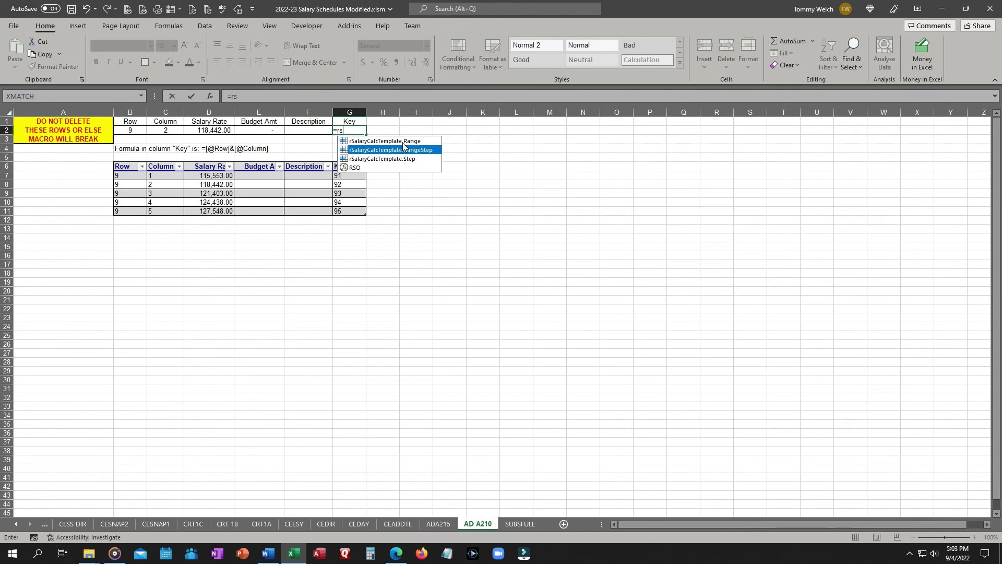
{"action": "key", "text": "Tab"}
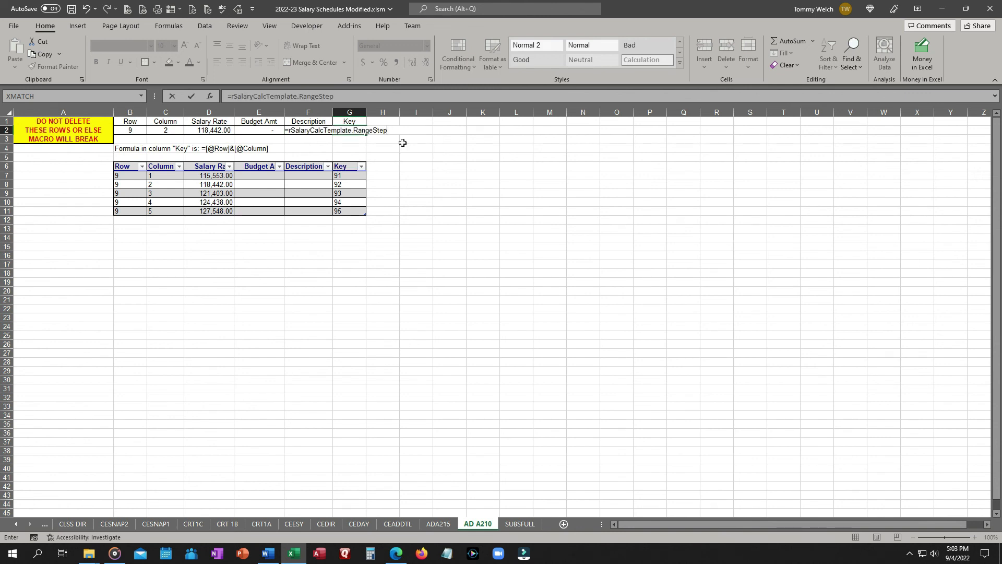
{"action": "key", "text": "Return"}
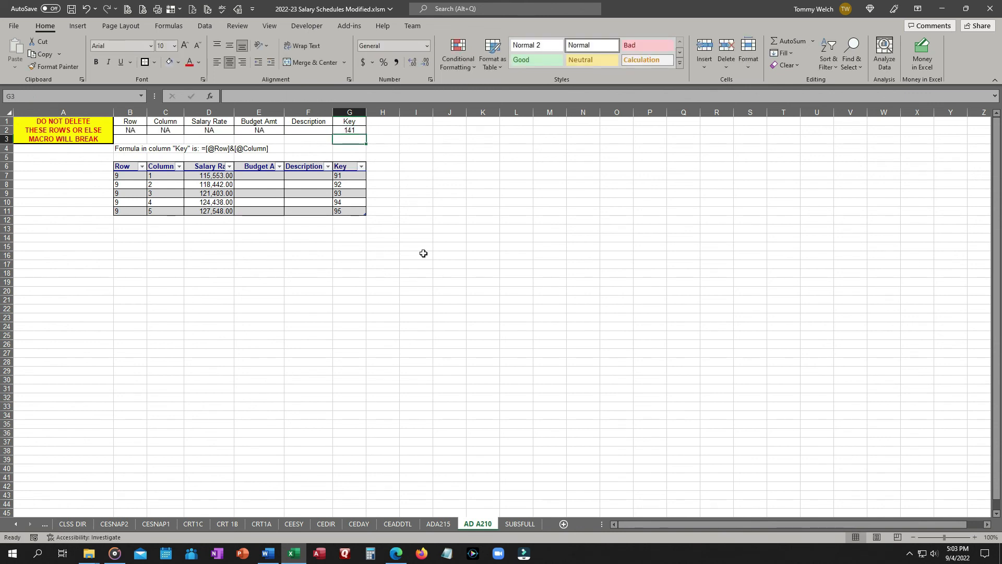
Inspect the header formulas on the SUBSFULL and CLSSM sheets.
{"action": "left_click", "coordinate": [519, 524]}
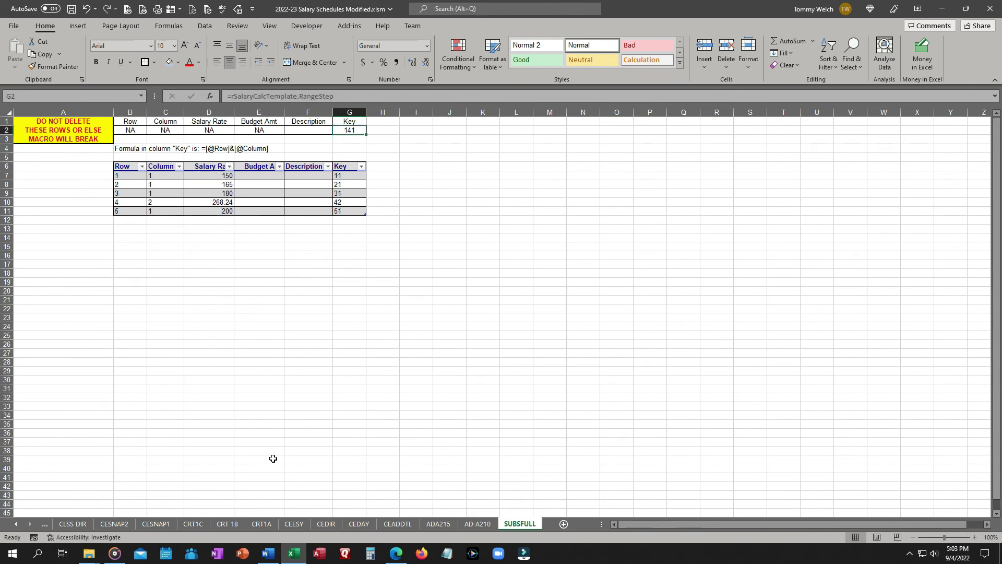
{"action": "left_click", "coordinate": [18, 524]}
{"action": "left_click", "coordinate": [17, 524]}
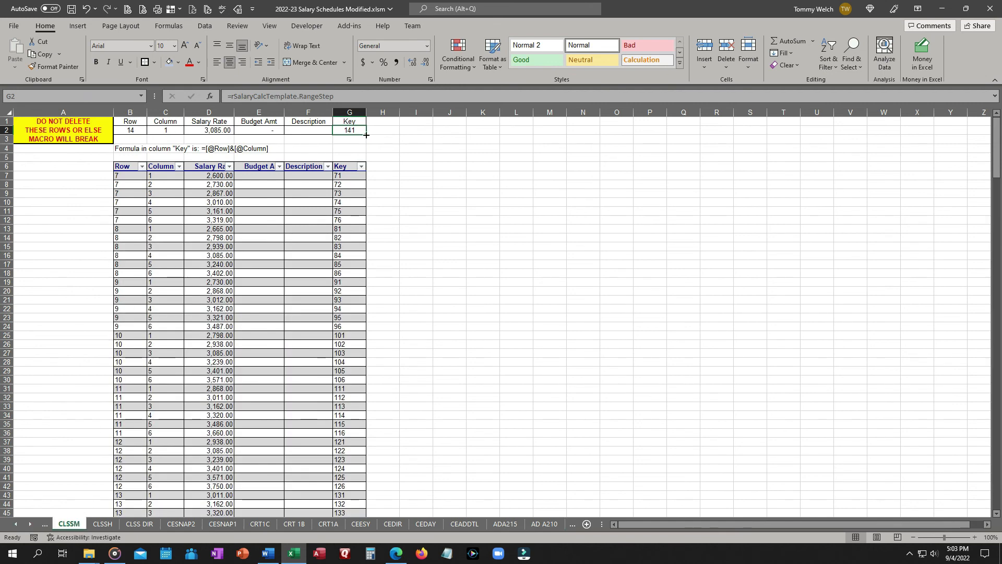
{"action": "left_click", "coordinate": [17, 525]}
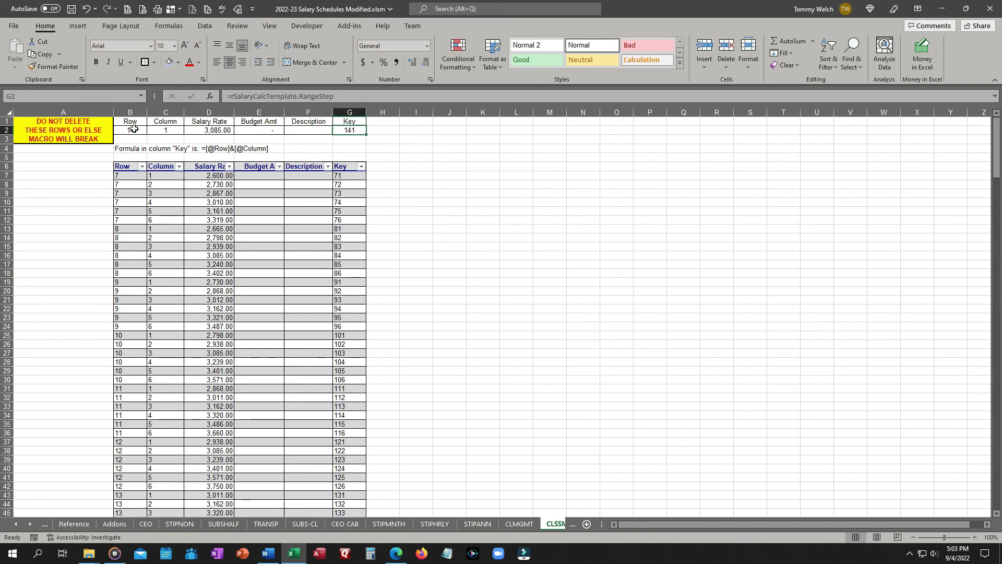
{"action": "left_click", "coordinate": [135, 129]}
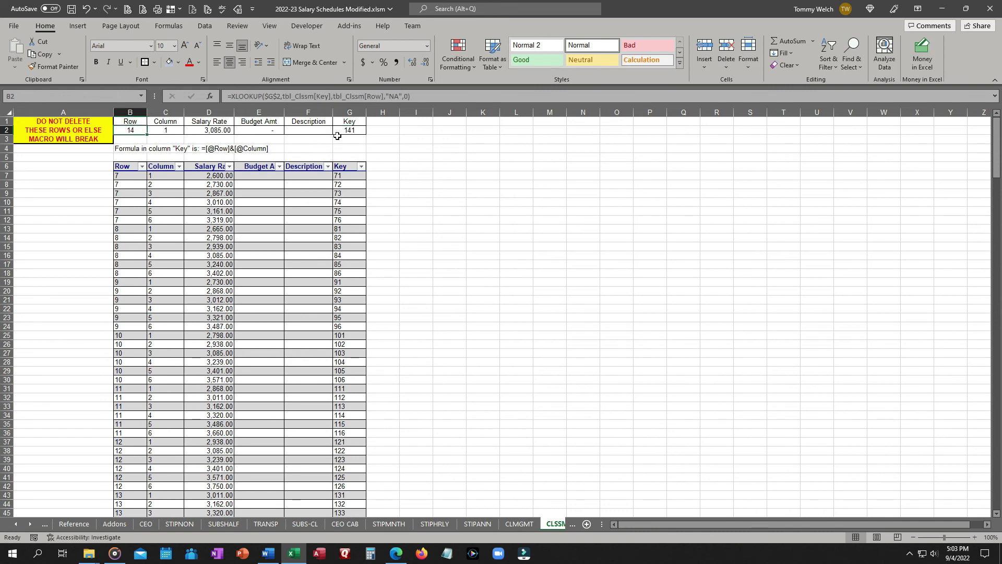
On the Addons sheet, set the Key cell G2 to =rSalaryCalcTemplate.RangeStep.
{"action": "left_click", "coordinate": [117, 524]}
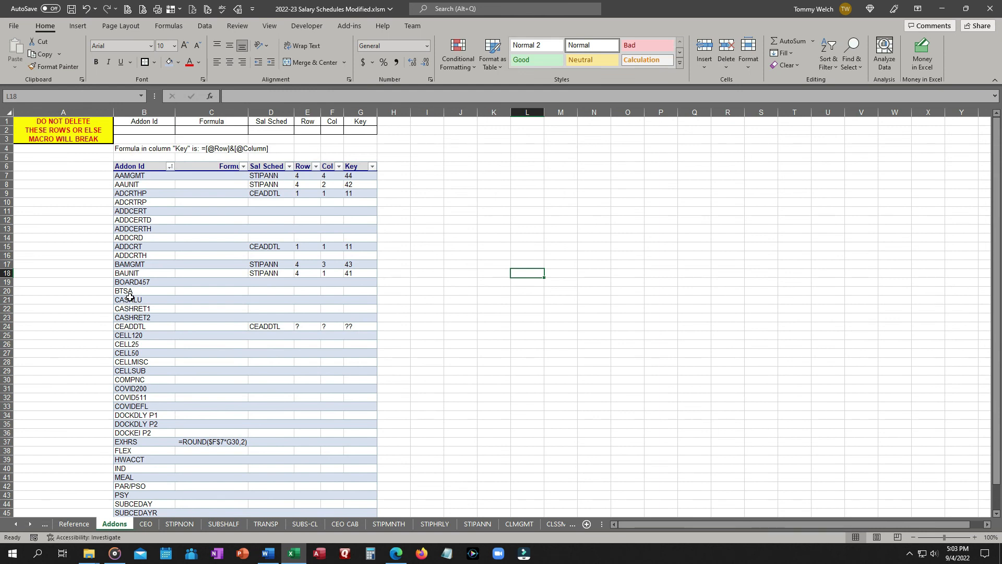
{"action": "left_click", "coordinate": [352, 132]}
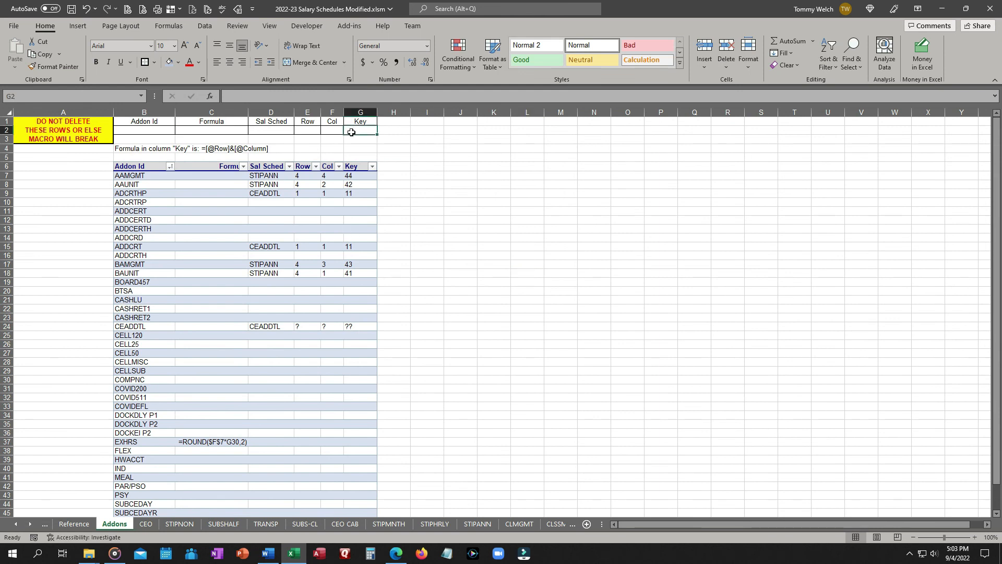
{"action": "type", "text": "=rs"}
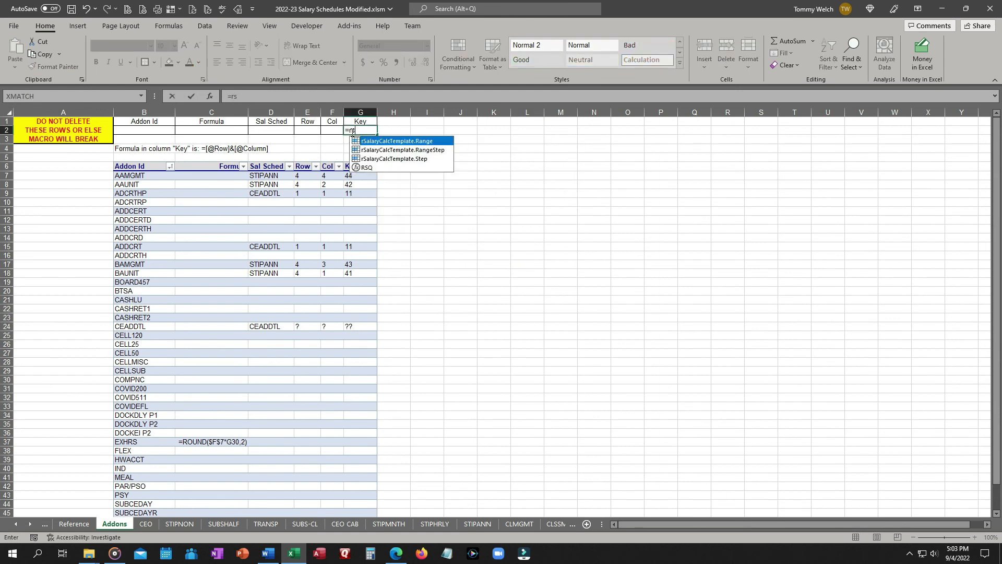
{"action": "key", "text": "Down"}
{"action": "key", "text": "Tab"}
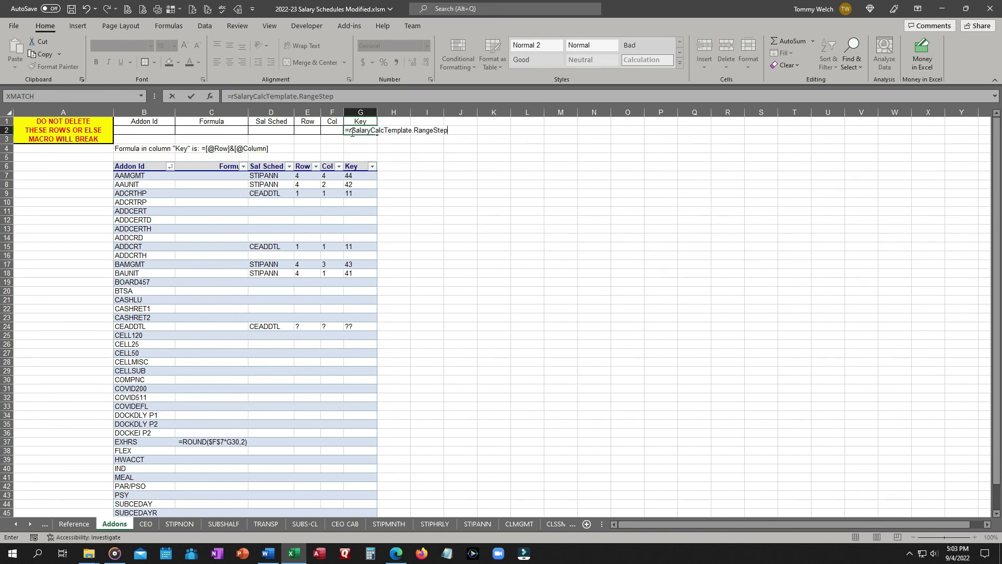
{"action": "key", "text": "Return"}
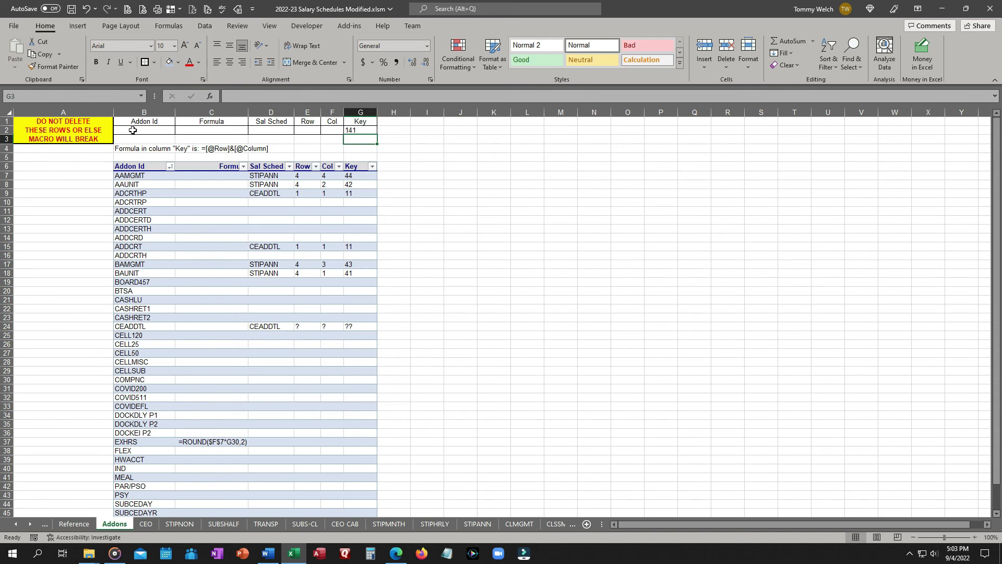
Enter =XLOOKUP($G$2,tbl_Addons[Key],tbl_Addons[Addon Id],"NA",0) in B2.
{"action": "left_click", "coordinate": [132, 130]}
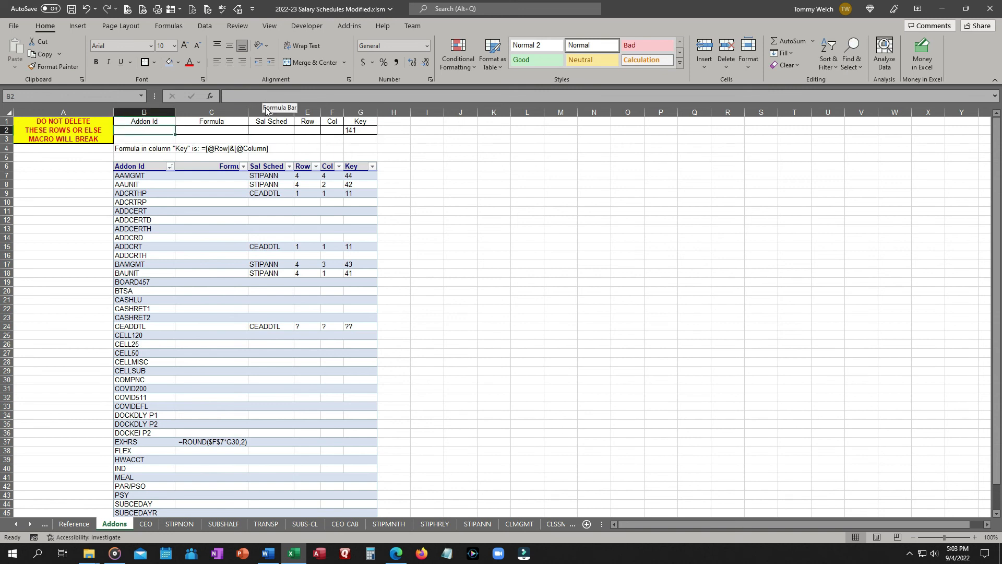
{"action": "left_click", "coordinate": [248, 97]}
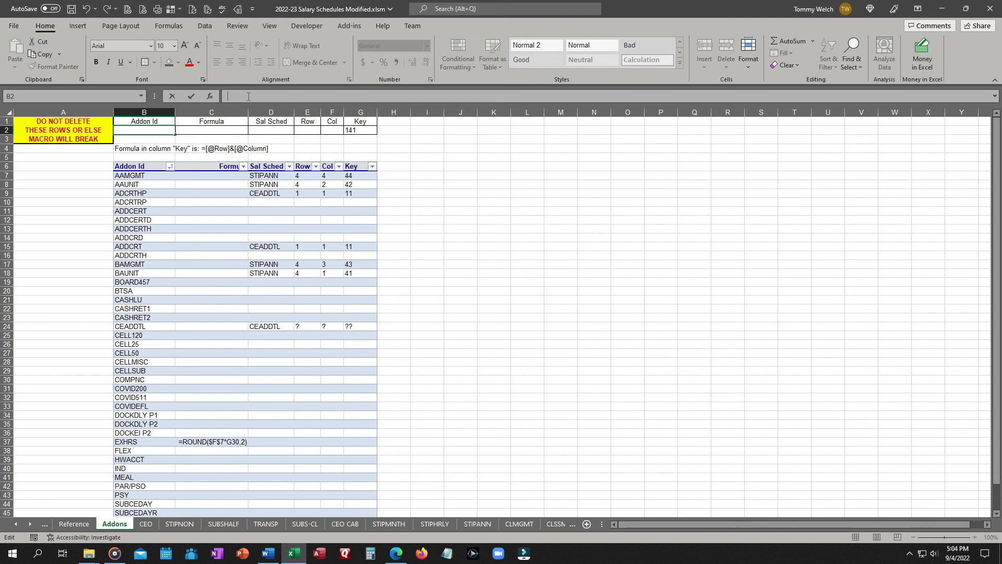
{"action": "type", "text": "=XLOOKUP("}
{"action": "key", "text": "Tab"}
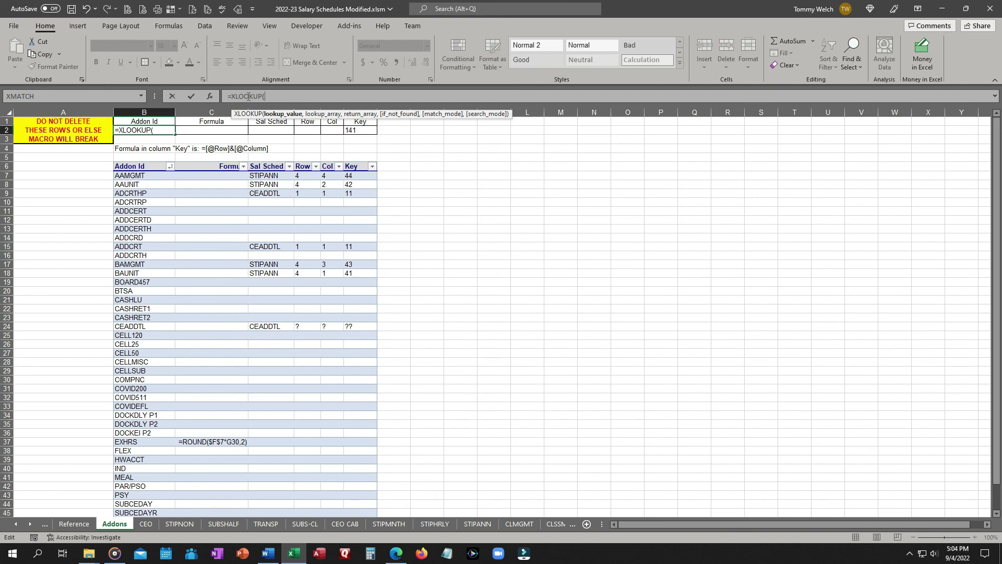
{"action": "left_click", "coordinate": [359, 129]}
{"action": "key", "text": "F4"}
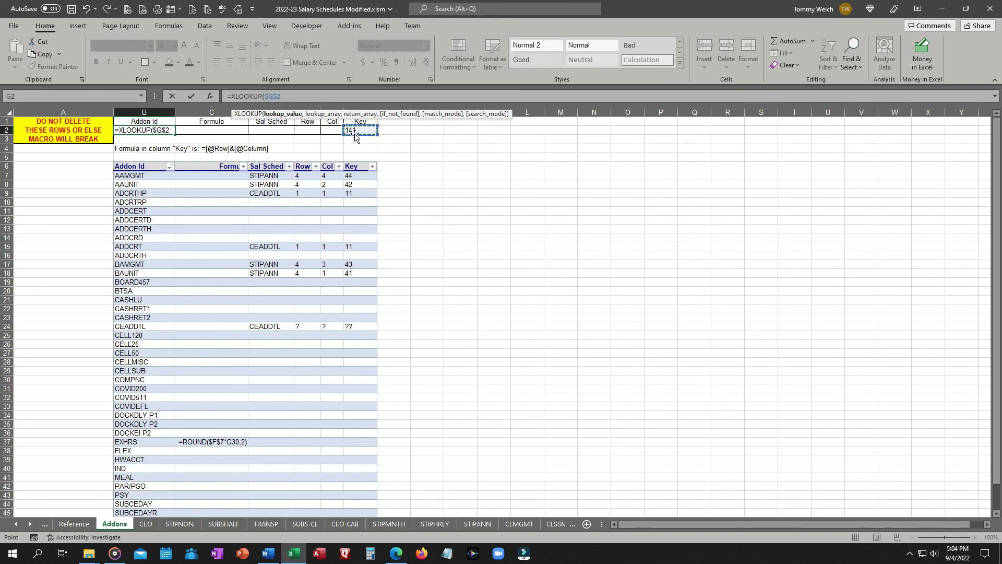
{"action": "type", "text": ","}
{"action": "left_click", "coordinate": [357, 178]}
{"action": "key", "text": "ctrl+shift+Down"}
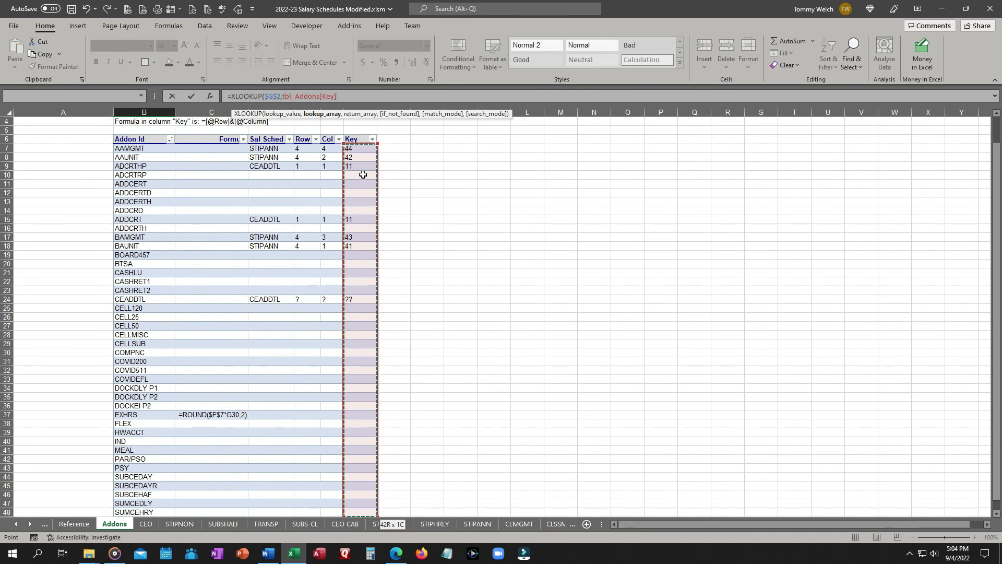
{"action": "type", "text": ","}
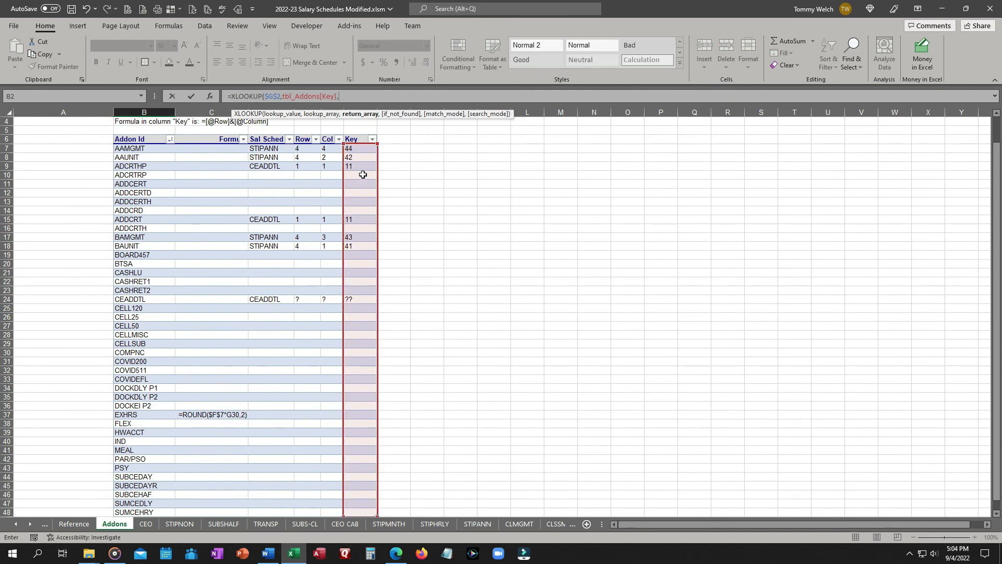
{"action": "left_click", "coordinate": [148, 143]}
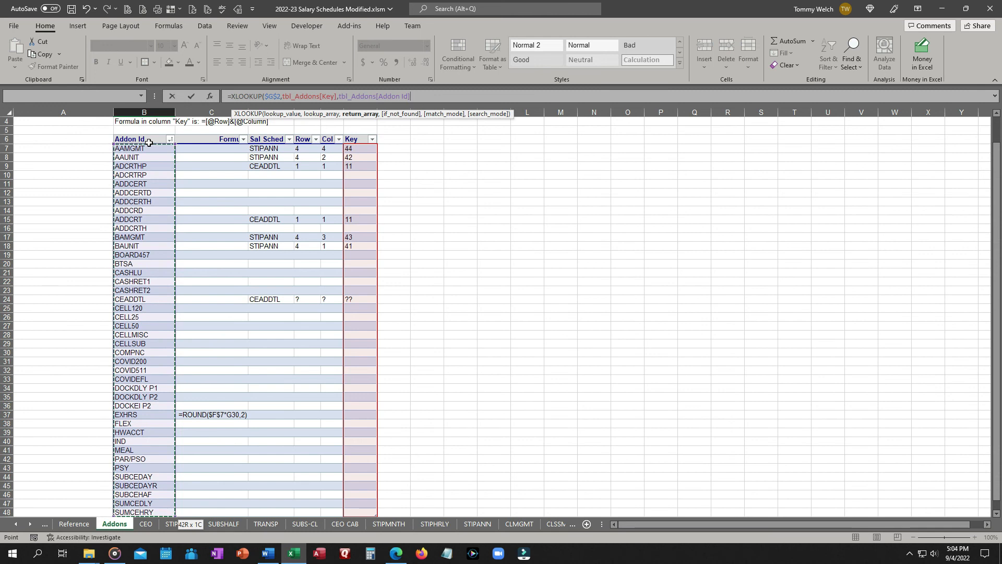
{"action": "type", "text": ",\"N"}
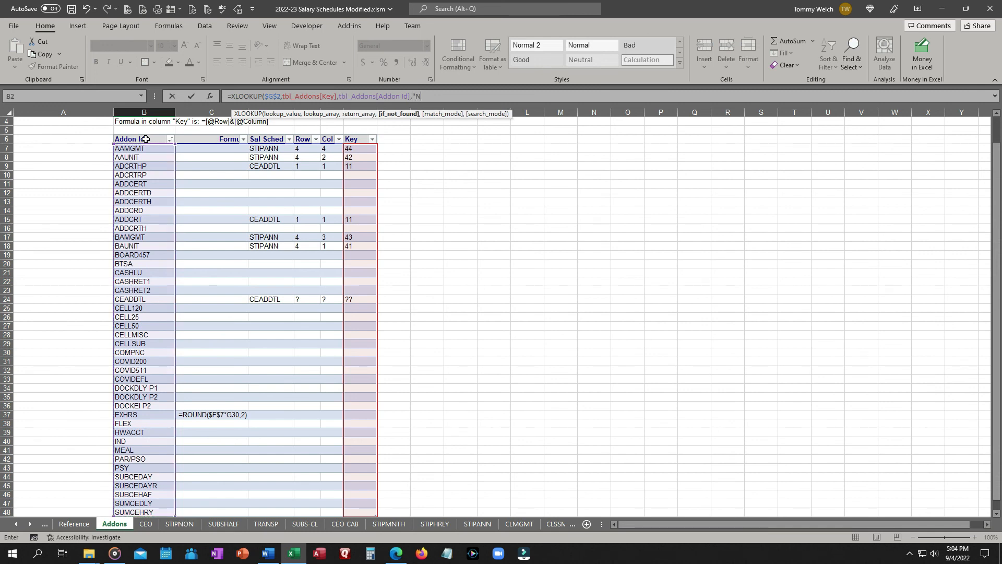
{"action": "type", "text": "A\","}
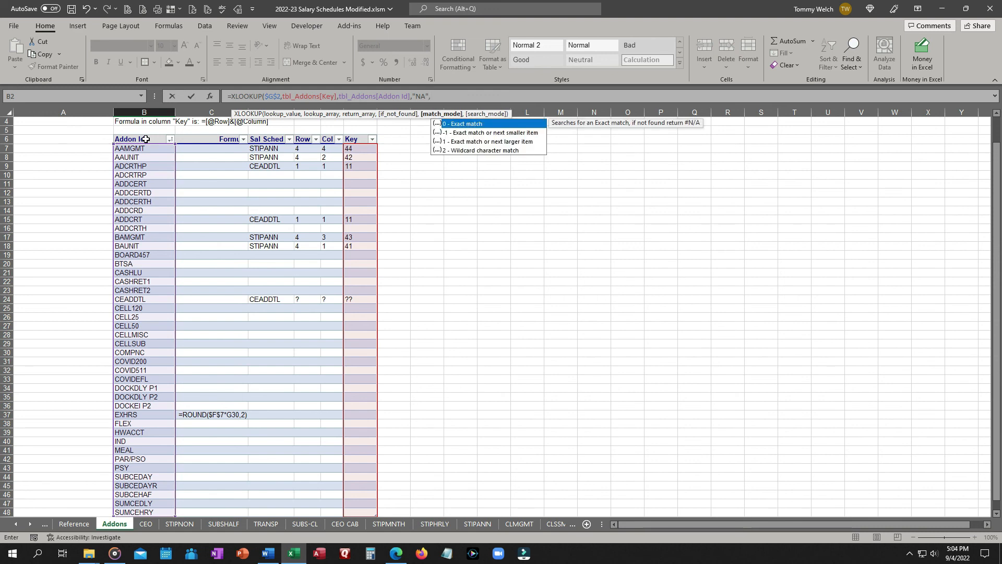
{"action": "type", "text": "0)"}
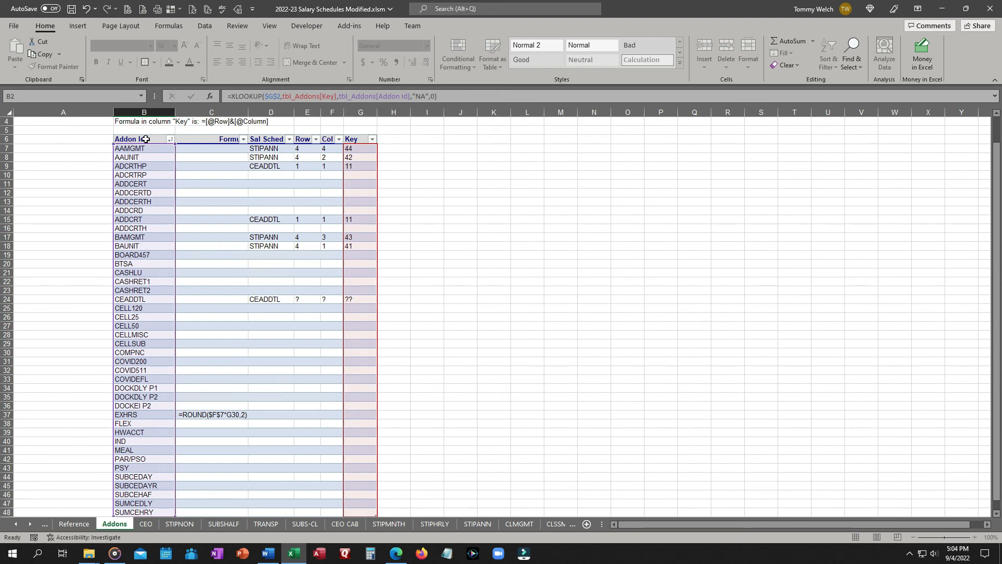
{"action": "key", "text": "Return"}
Fill the B2 formula across C2:F2.
{"action": "scroll", "coordinate": [165, 109], "scroll_direction": "up", "scroll_amount": 1}
{"action": "left_click", "coordinate": [167, 130]}
{"action": "left_click_drag", "start_coordinate": [175, 135], "coordinate": [342, 135]}
Change the lookup array in C2's formula to tbl_Addons[Key].
{"action": "left_click", "coordinate": [193, 130]}
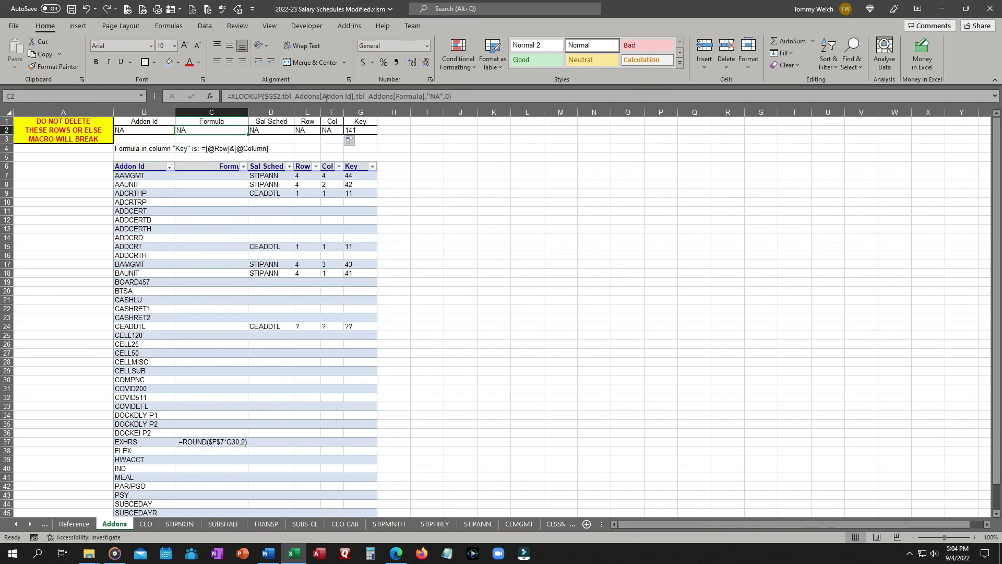
{"action": "left_click_drag", "start_coordinate": [322, 97], "coordinate": [352, 97]}
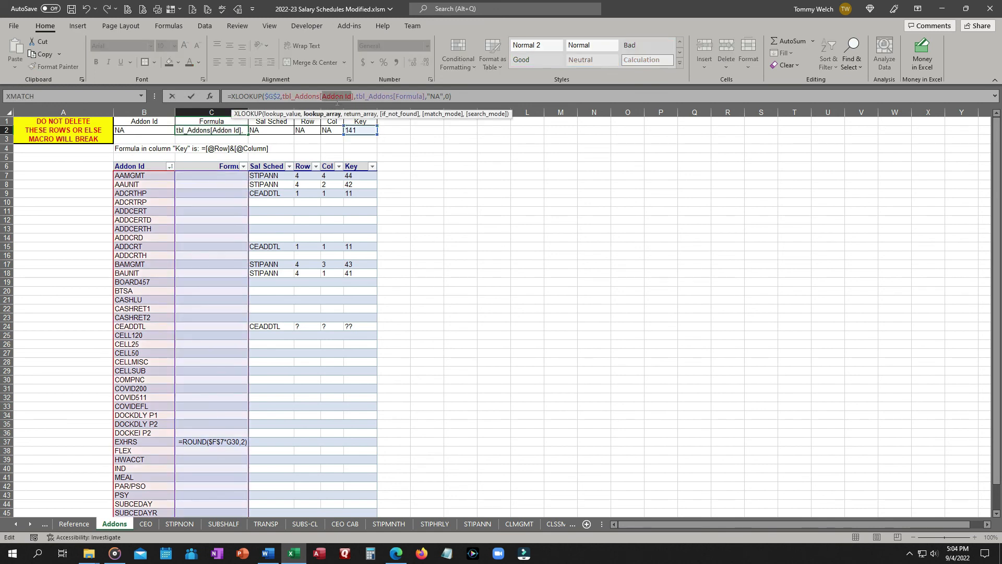
{"action": "type", "text": "Key"}
{"action": "key", "text": "Tab"}
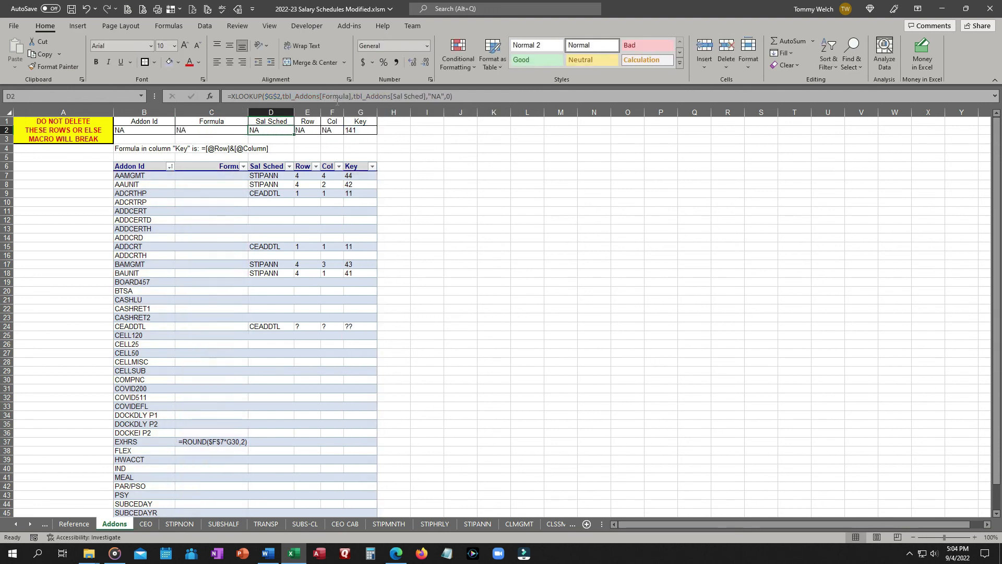
Change the lookup array in the D2, E2 and F2 formulas to tbl_Addons[Key].
{"action": "left_click_drag", "start_coordinate": [322, 97], "coordinate": [348, 98]}
{"action": "type", "text": "Key"}
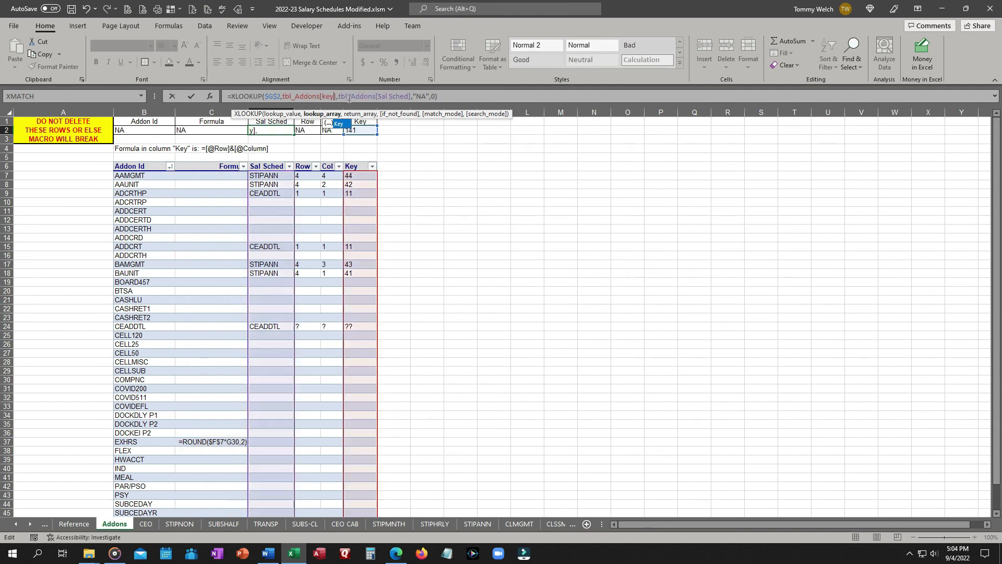
{"action": "key", "text": "Tab"}
{"action": "left_click_drag", "start_coordinate": [322, 98], "coordinate": [353, 97]}
{"action": "type", "text": "Row"}
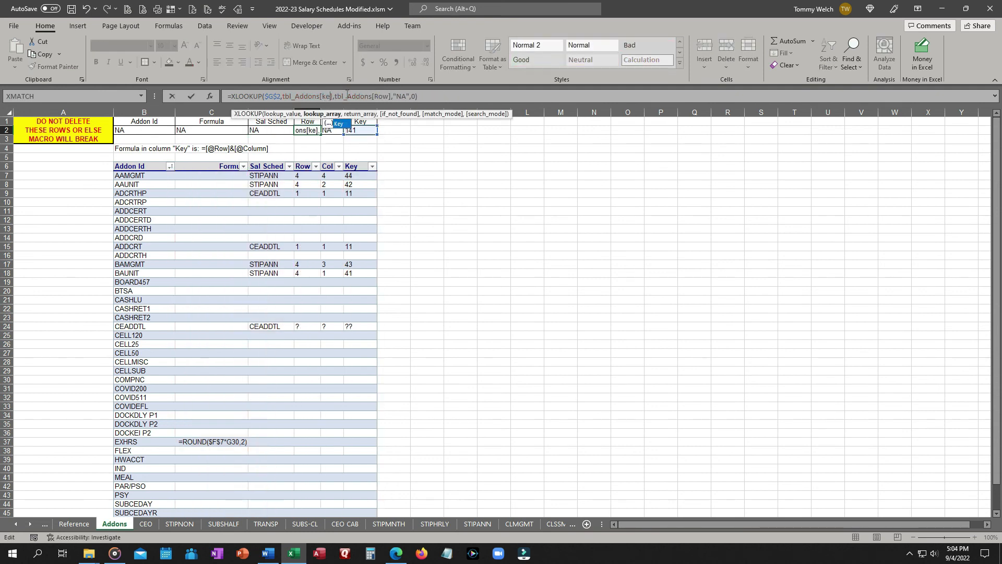
{"action": "key", "text": "Tab"}
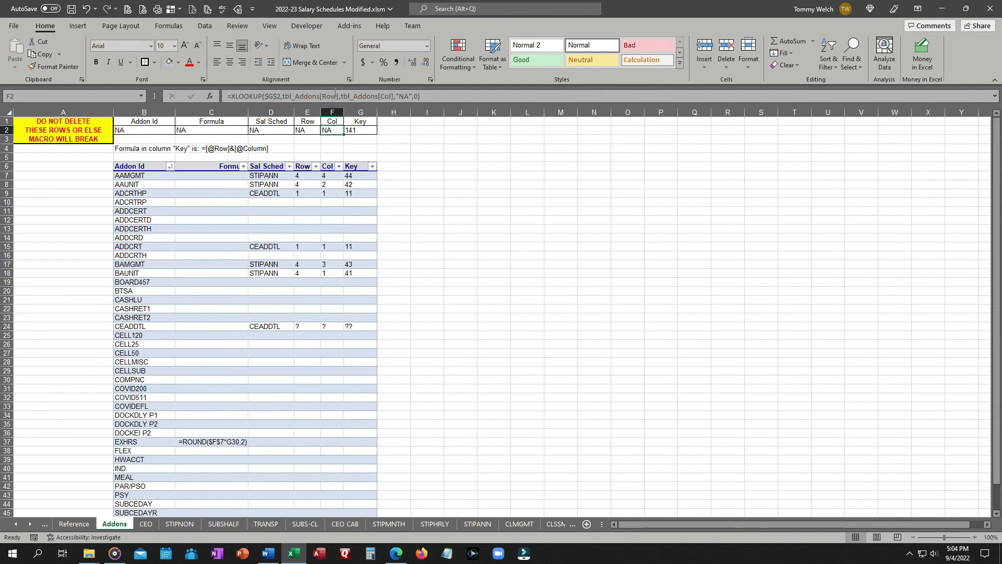
{"action": "double_click", "coordinate": [331, 96]}
{"action": "type", "text": "k"}
{"action": "key", "text": "Tab"}
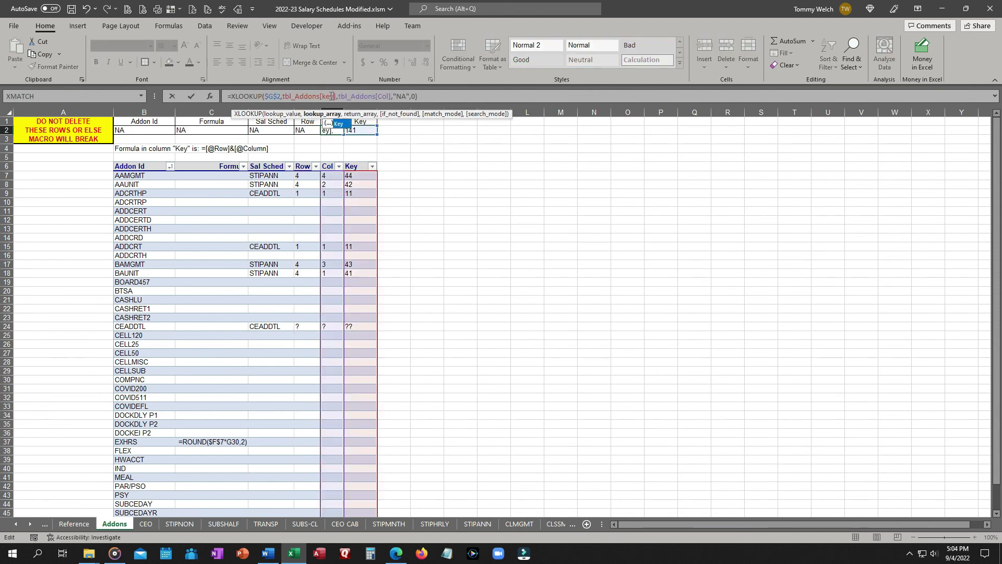
{"action": "key", "text": "Tab"}
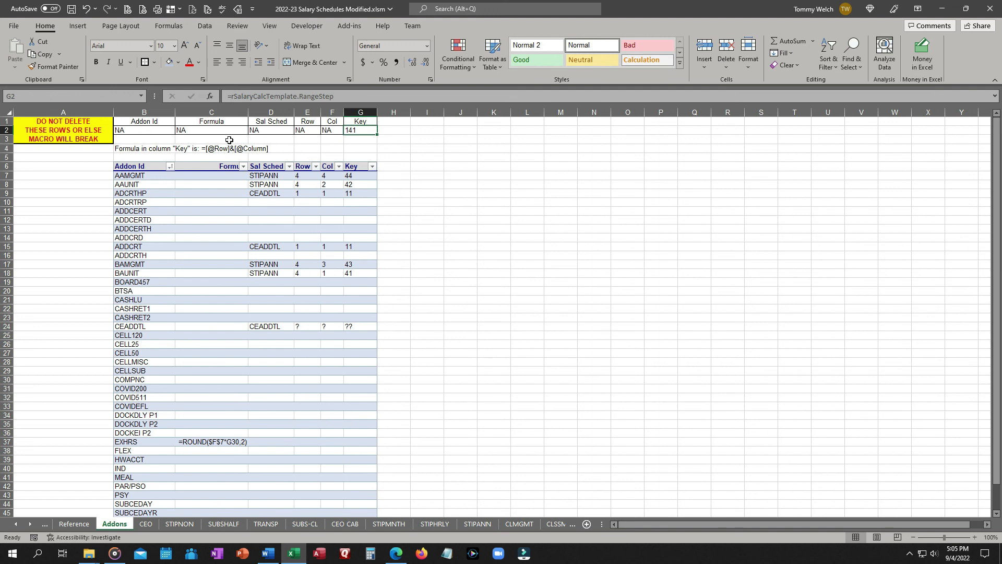
Test the lookups by entering '44 as the key in G2, then undo that entry.
{"action": "type", "text": "'"}
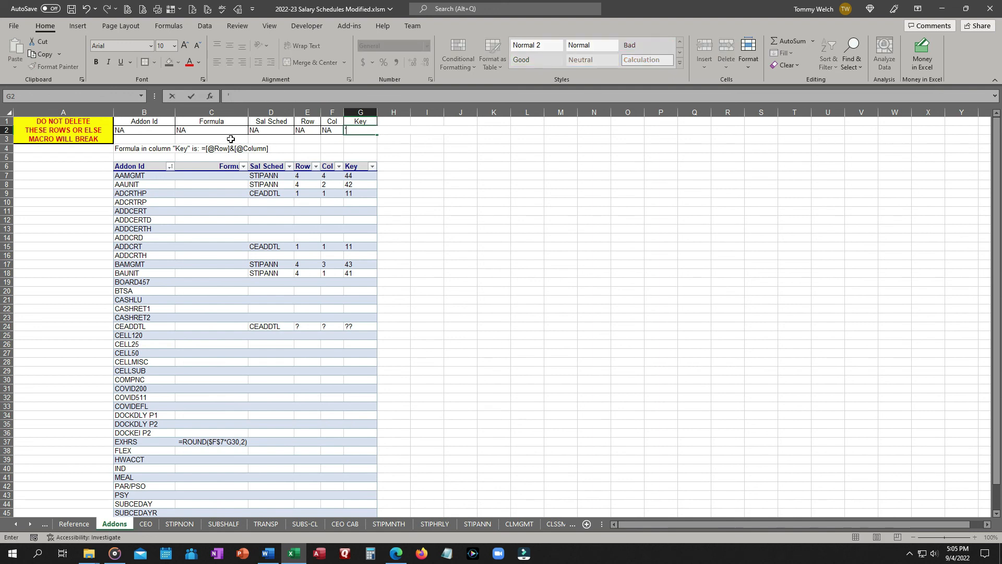
{"action": "type", "text": "44"}
{"action": "left_click", "coordinate": [230, 139]}
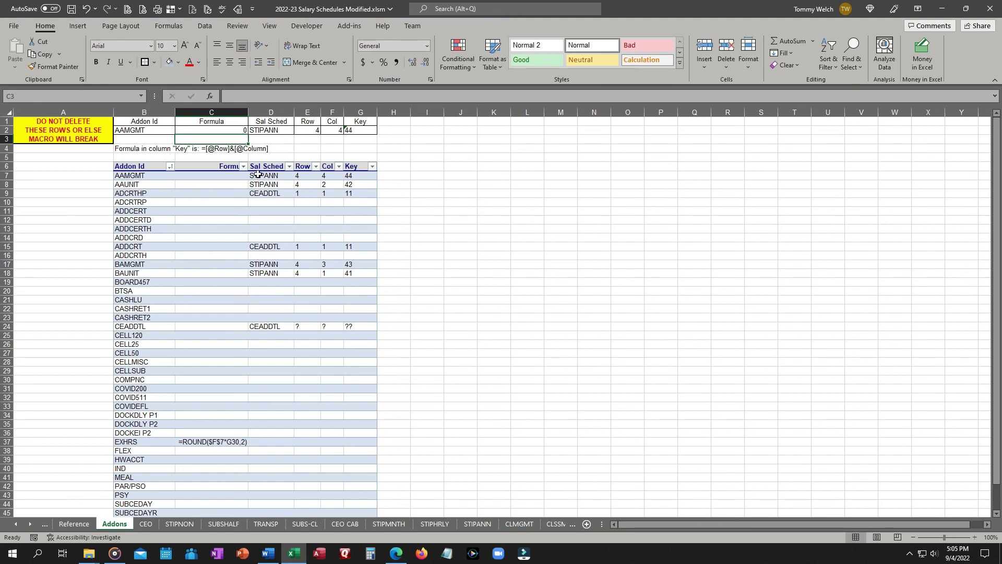
{"action": "left_click", "coordinate": [86, 9]}
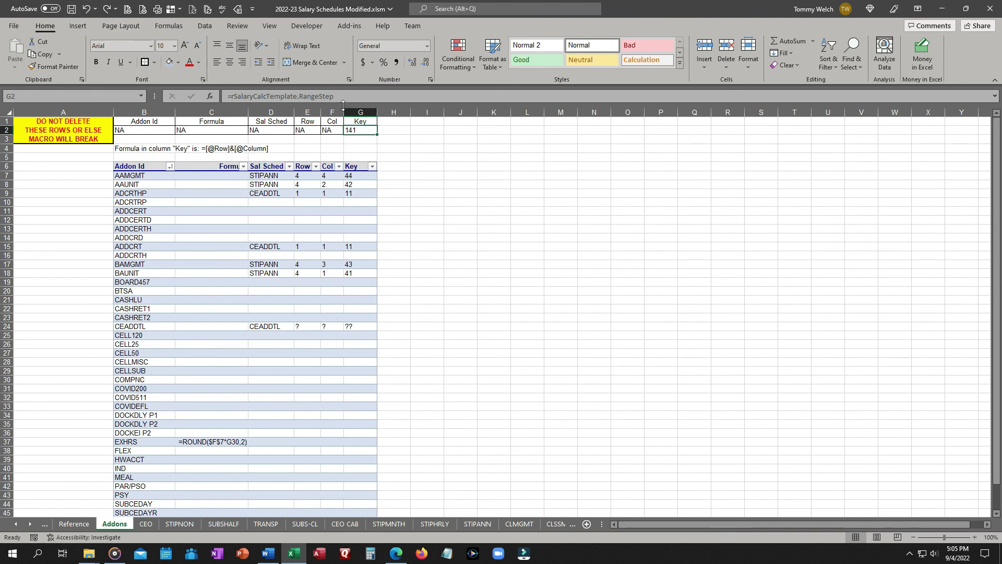
Save the workbook and go to the Salary Calc Template sheet.
{"action": "left_click", "coordinate": [71, 9]}
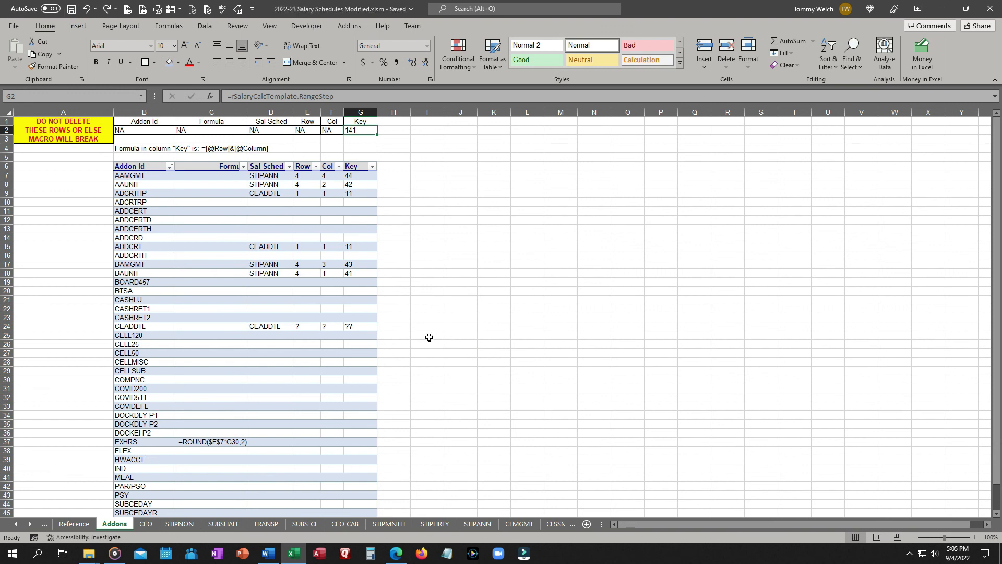
{"action": "left_click", "coordinate": [74, 524]}
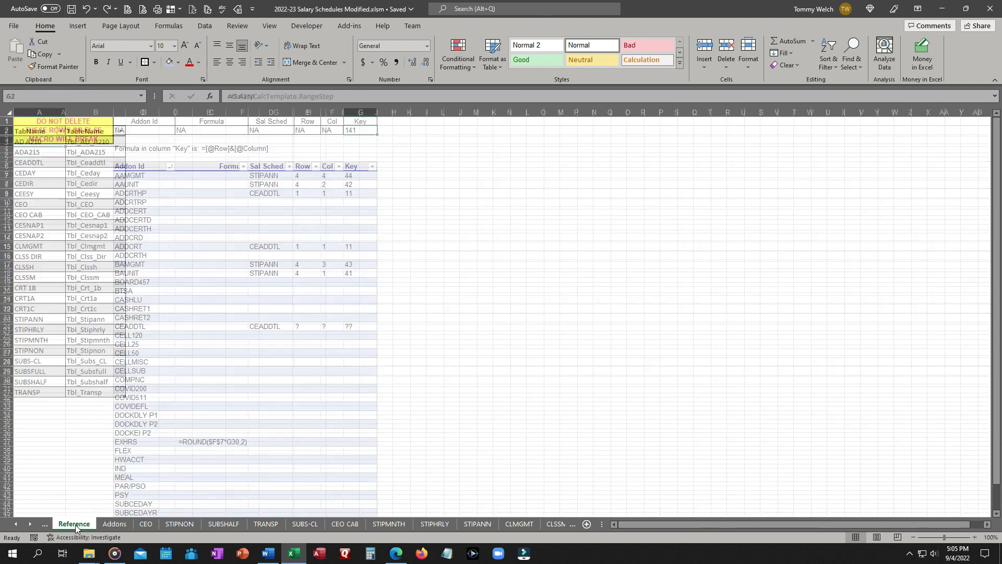
{"action": "left_click", "coordinate": [14, 524]}
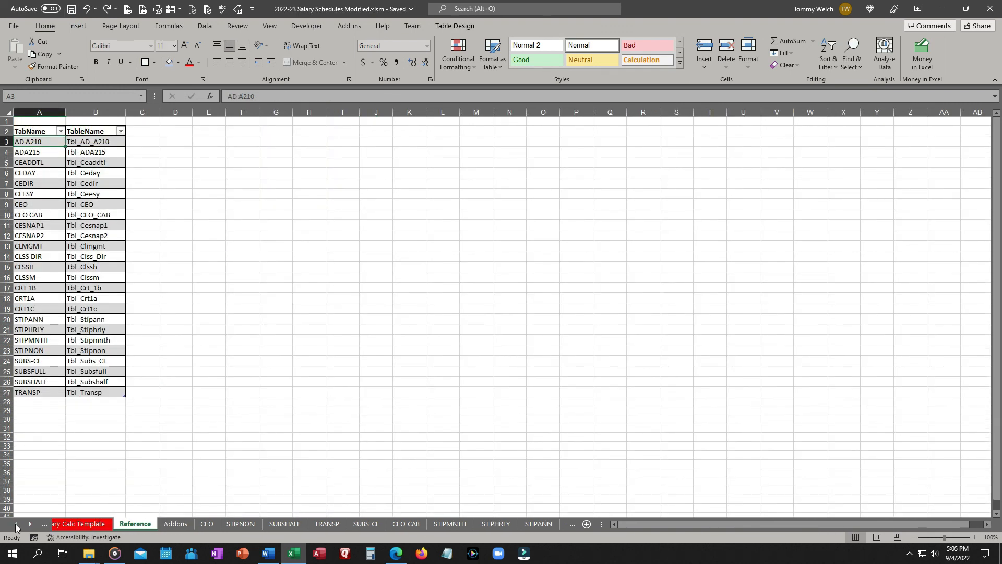
{"action": "left_click", "coordinate": [68, 525]}
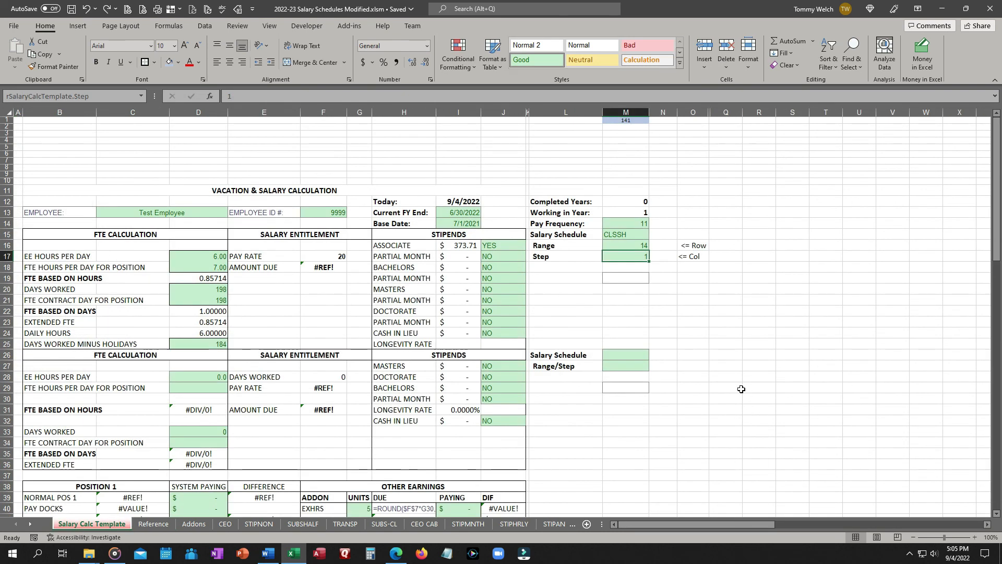